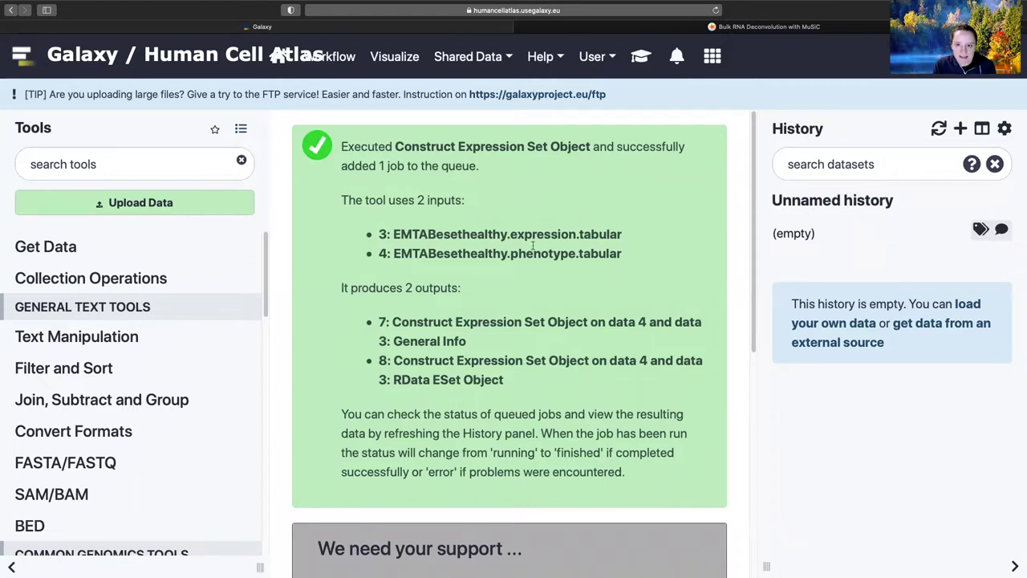
# Open the Galaxy Training materials and go to the Transcriptomics topic
pyautogui.click(640, 60)
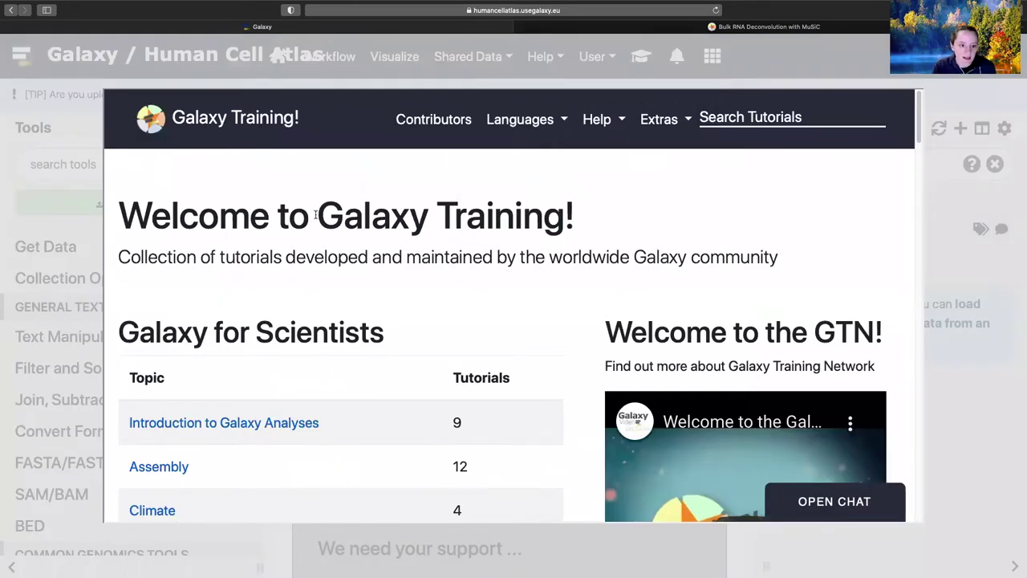
pyautogui.scroll(-3, 398, 356)
pyautogui.scroll(-6, 223, 367)
pyautogui.click(192, 382)
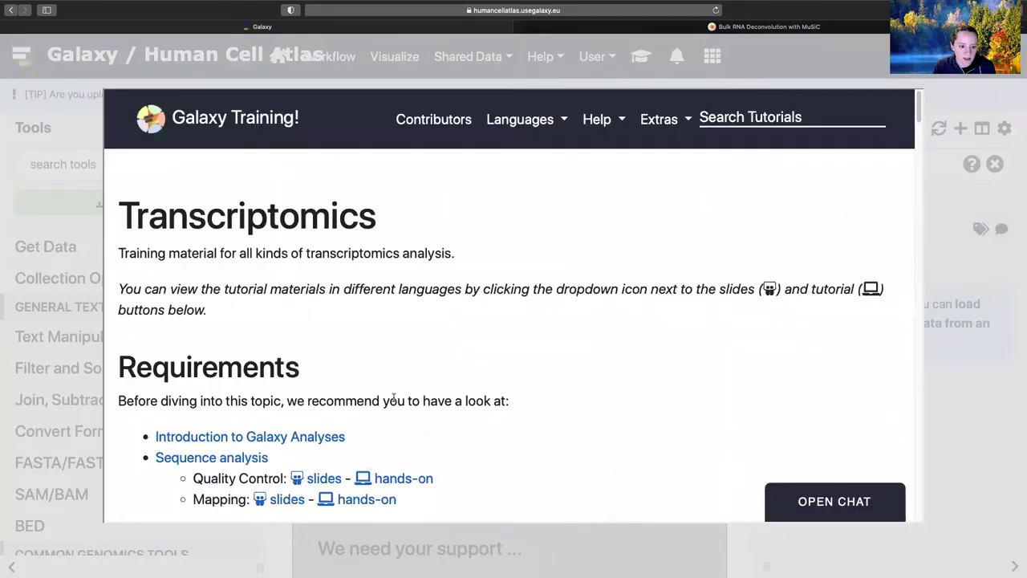
pyautogui.scroll(-10, 393, 397)
pyautogui.scroll(-15, 394, 397)
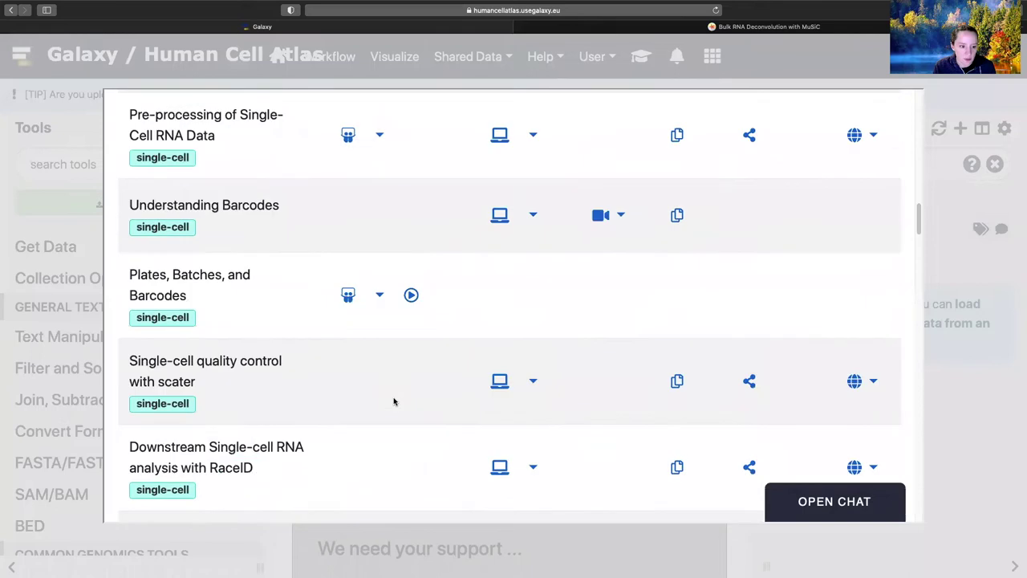
pyautogui.scroll(-1, 393, 397)
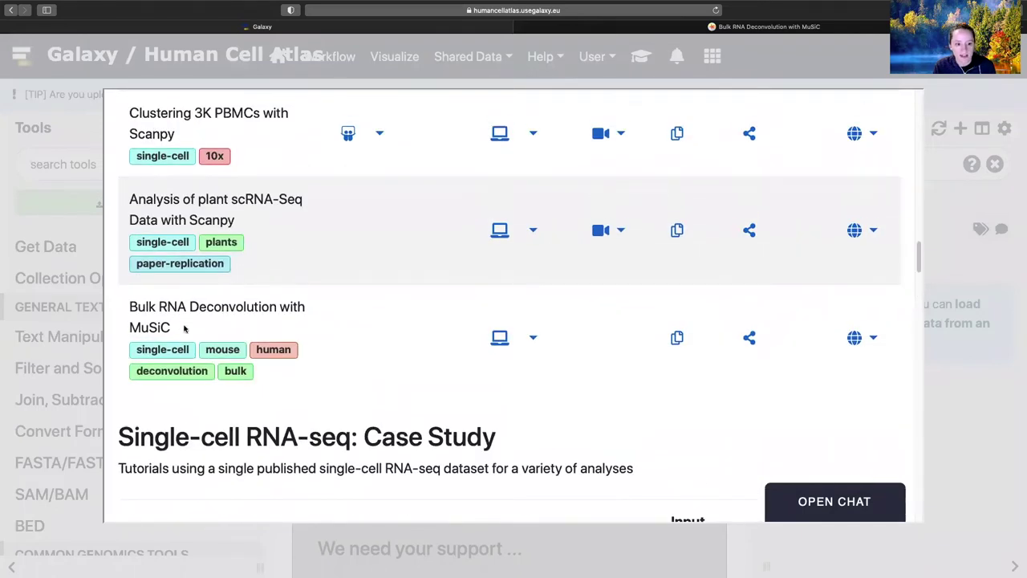
# Open the Bulk RNA Deconvolution with MuSiC tutorial and scroll to its Get data section
pyautogui.click(499, 337)
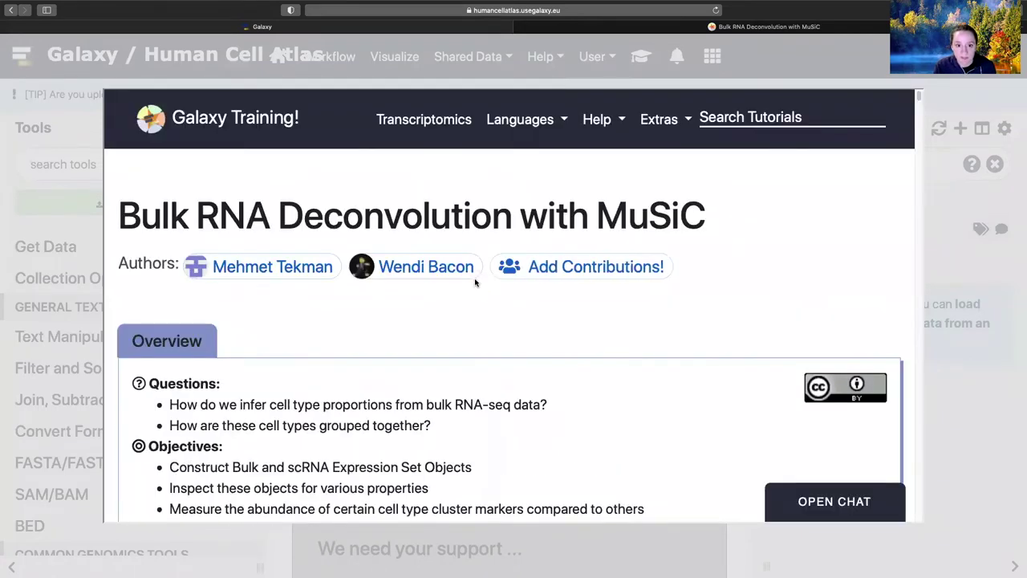
pyautogui.scroll(-4, 597, 347)
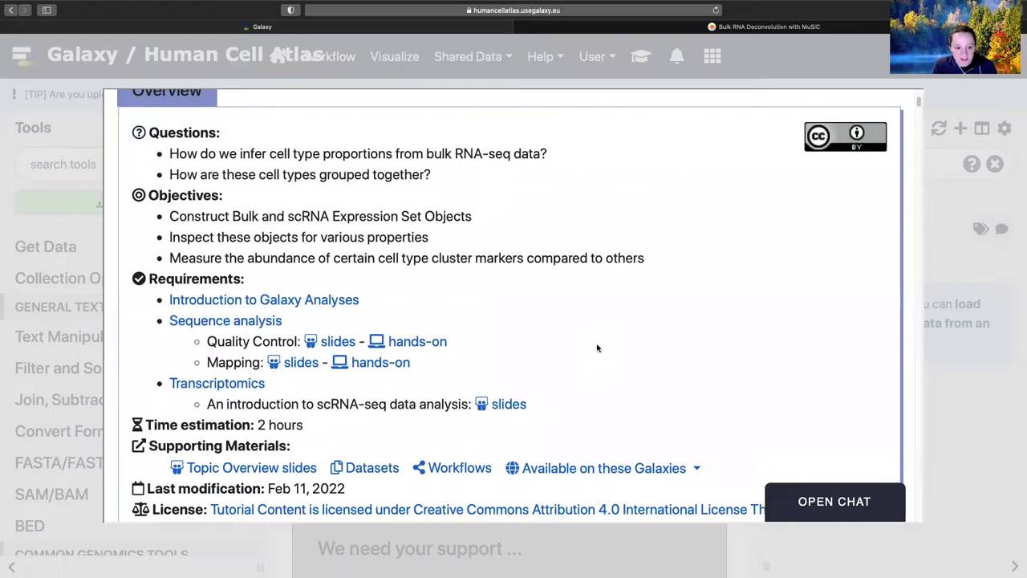
pyautogui.scroll(-5, 597, 348)
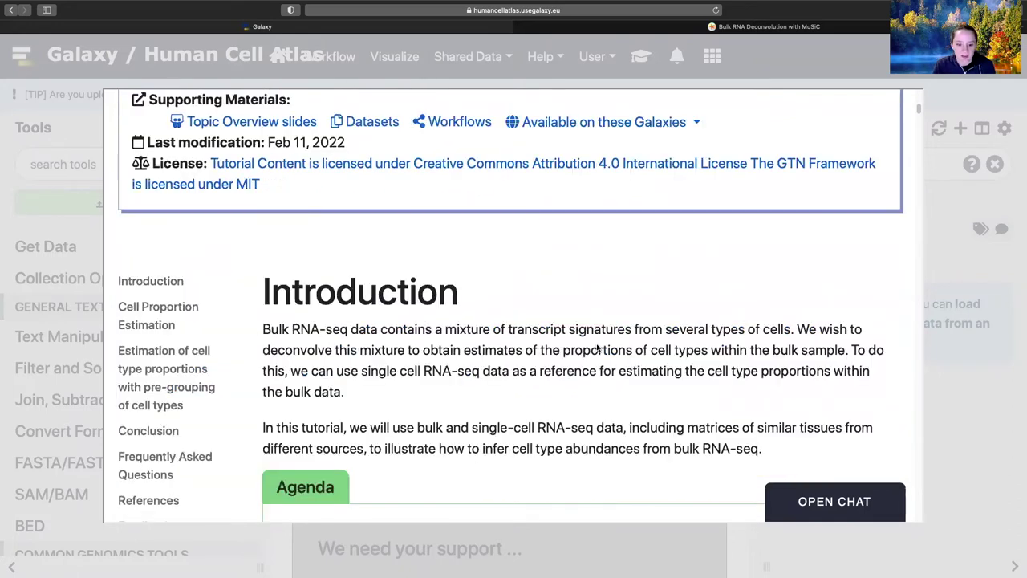
pyautogui.scroll(-5, 597, 347)
pyautogui.scroll(-1, 597, 344)
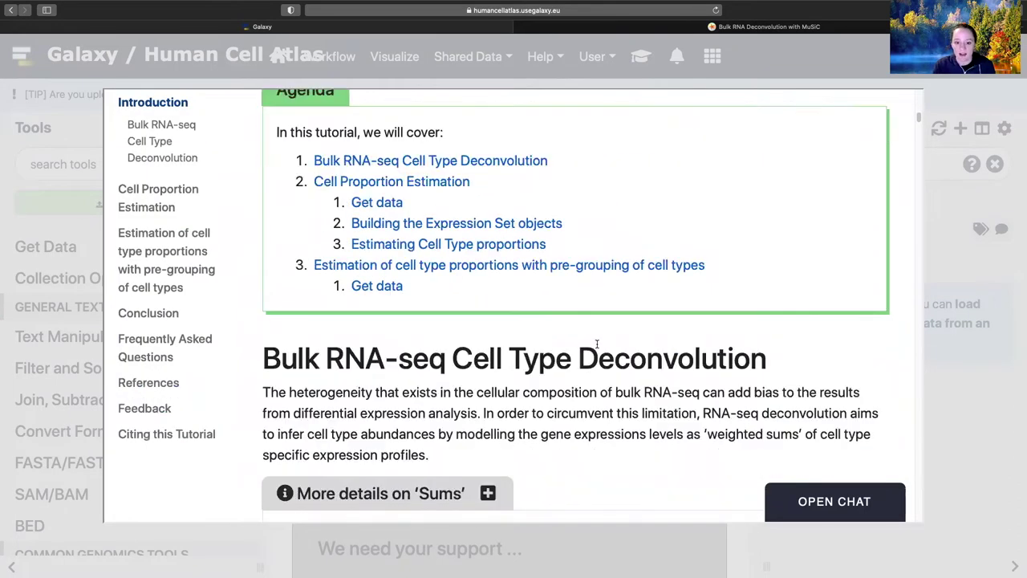
pyautogui.scroll(-2, 597, 345)
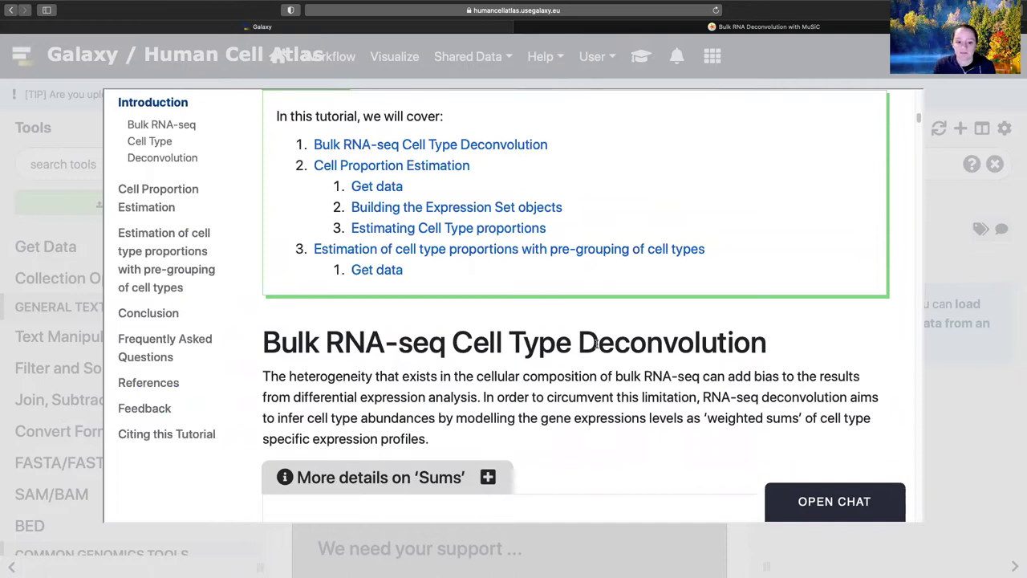
pyautogui.scroll(2, 596, 348)
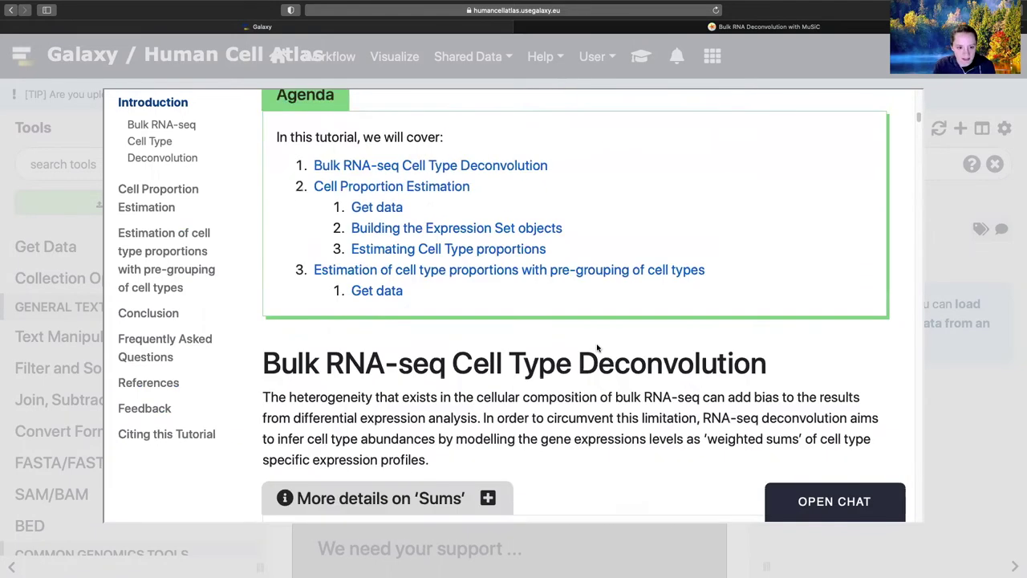
pyautogui.scroll(6, 597, 347)
pyautogui.scroll(-9, 597, 347)
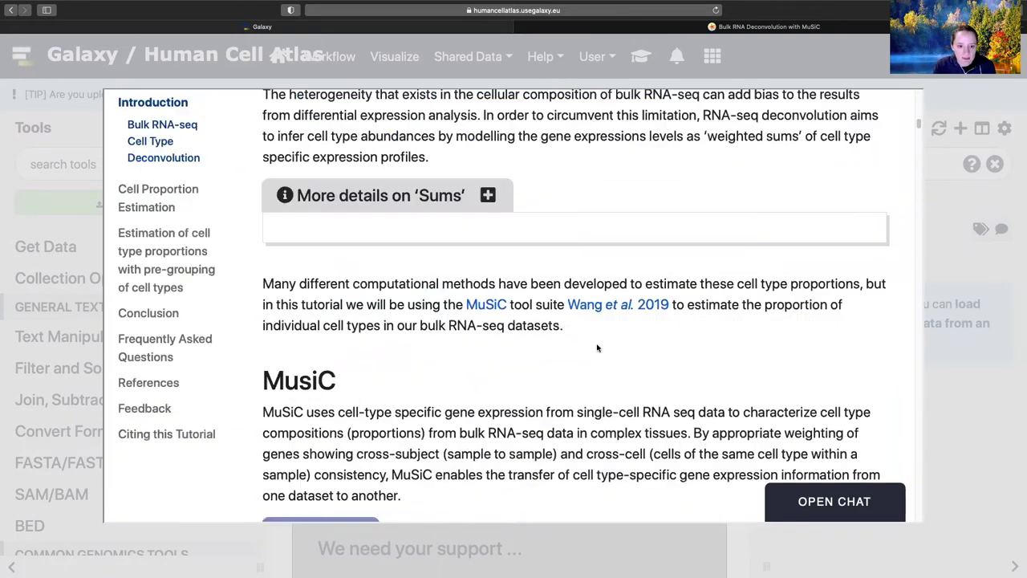
pyautogui.scroll(1, 438, 397)
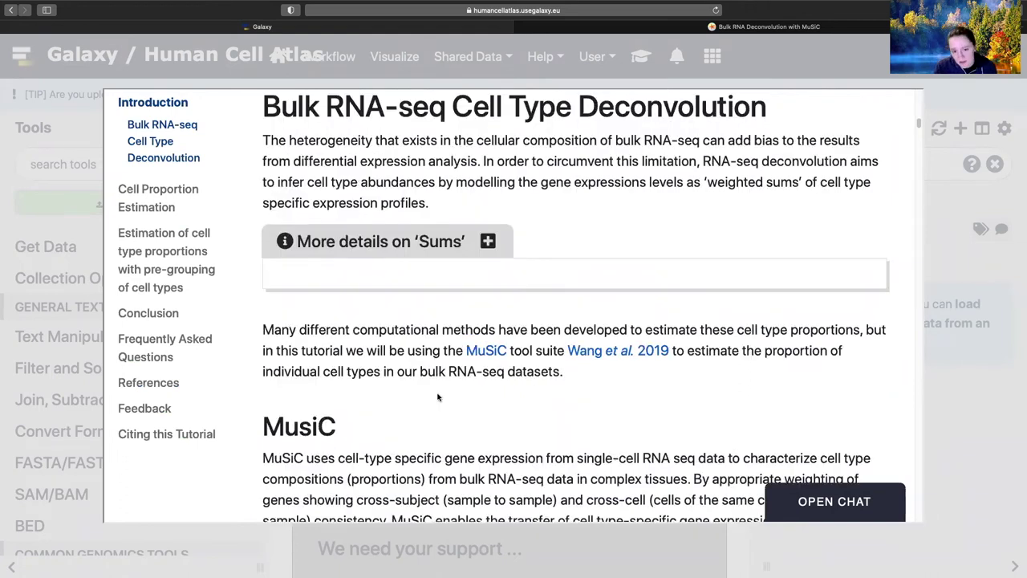
pyautogui.scroll(-1, 438, 397)
pyautogui.scroll(3, 438, 397)
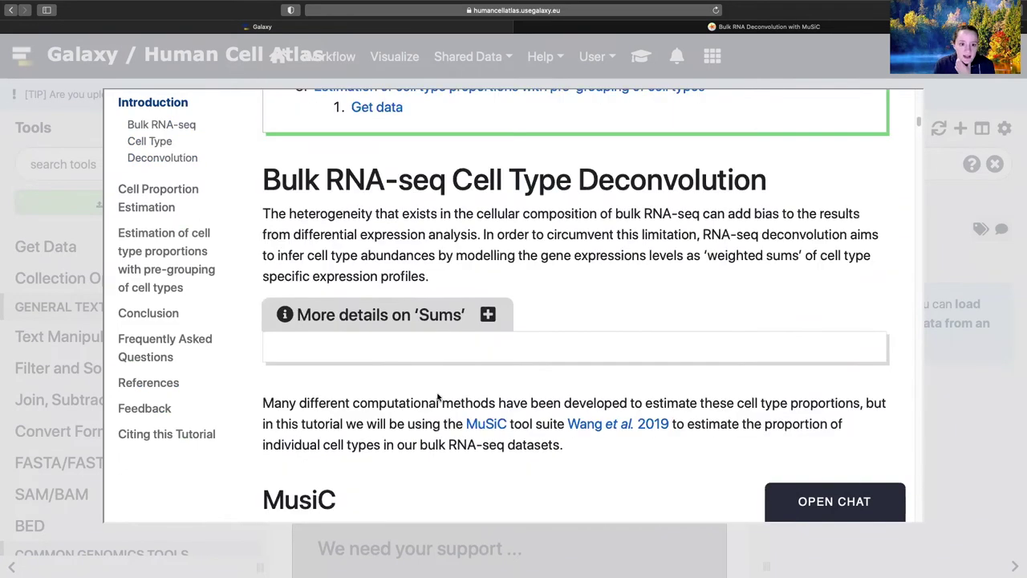
pyautogui.scroll(-3, 440, 412)
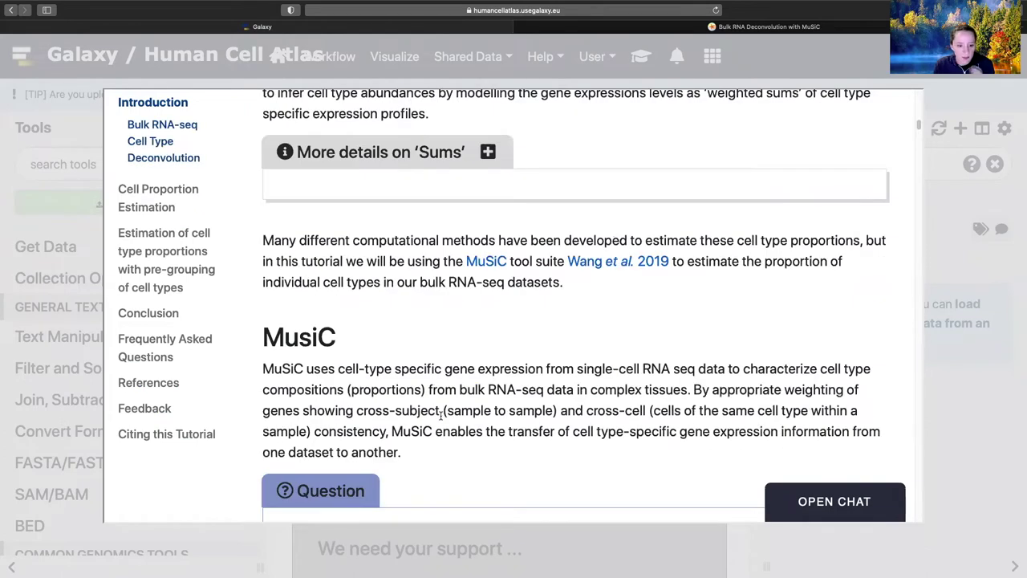
pyautogui.scroll(-5, 441, 413)
pyautogui.scroll(-6, 441, 415)
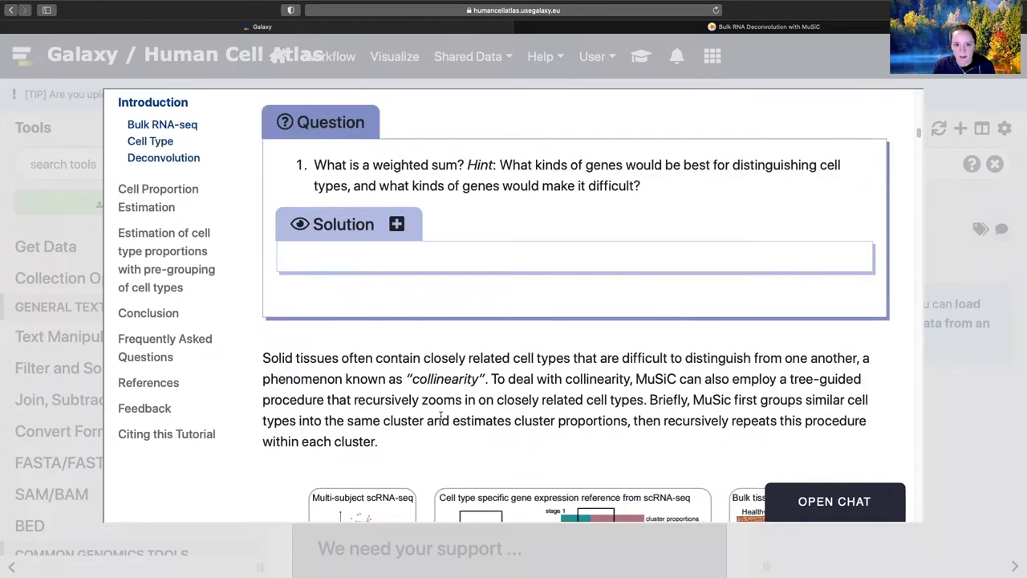
pyautogui.scroll(-7, 440, 415)
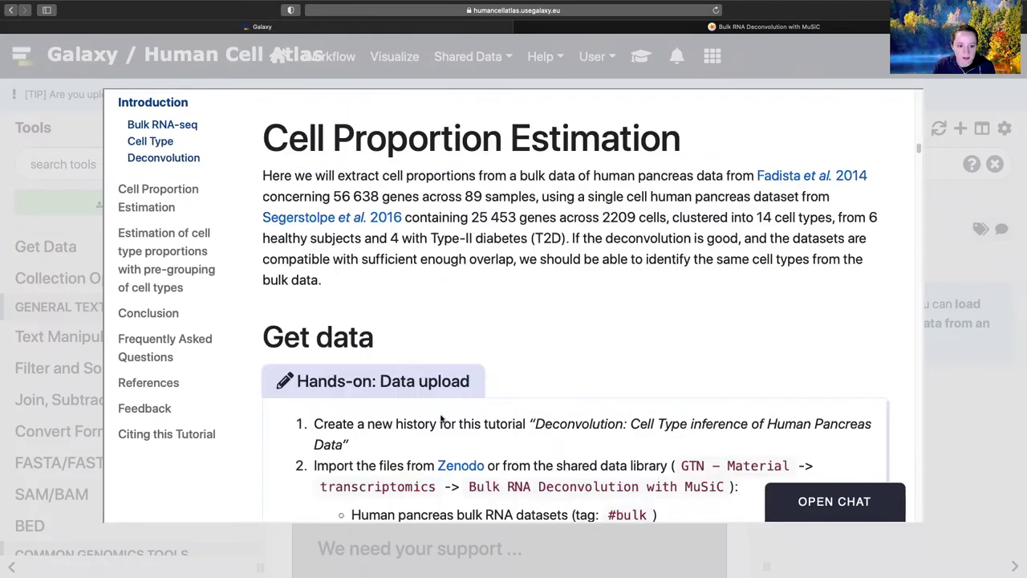
pyautogui.scroll(-3, 440, 417)
pyautogui.scroll(-2, 440, 415)
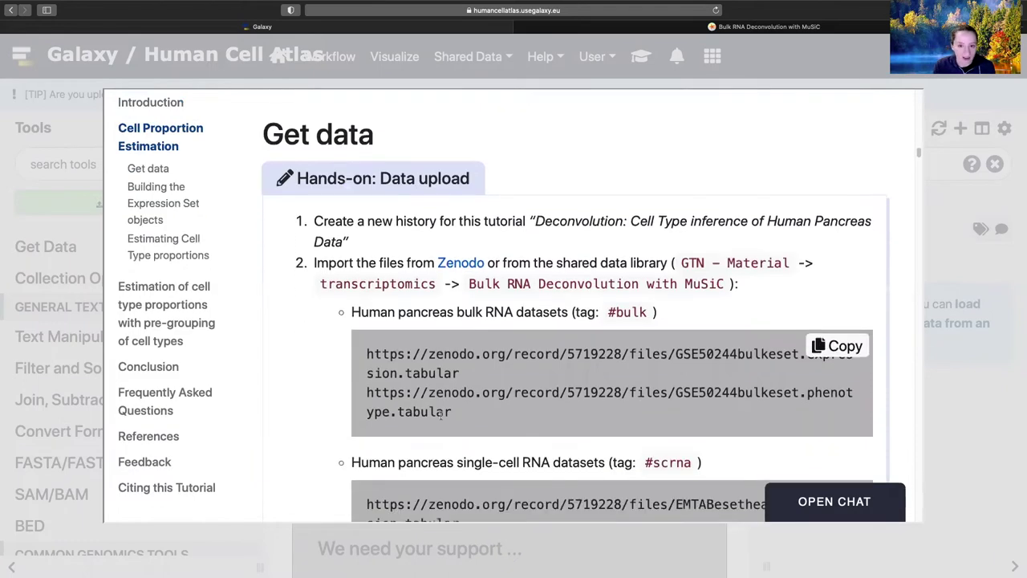
pyautogui.scroll(-2, 441, 415)
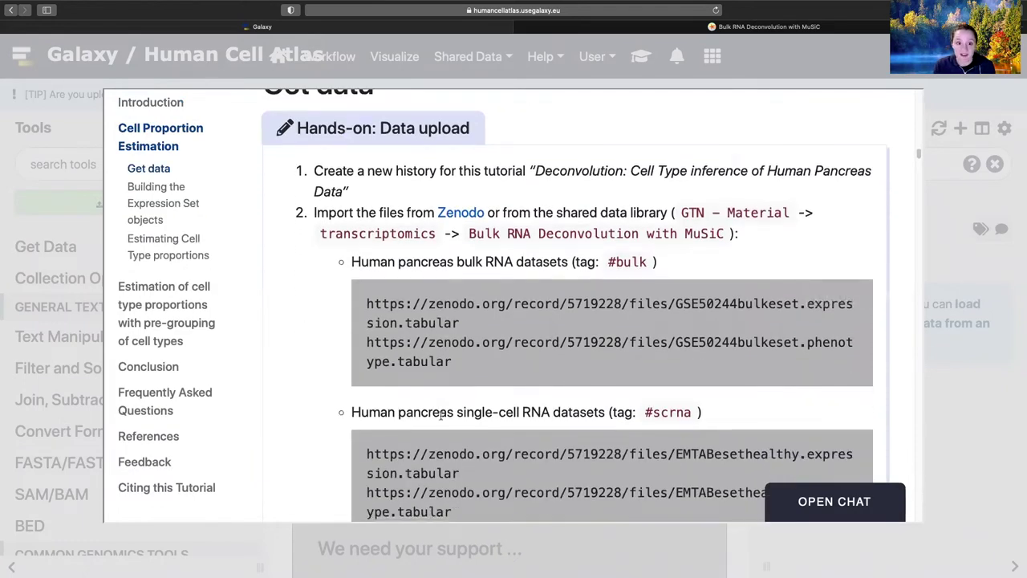
pyautogui.scroll(-1, 441, 414)
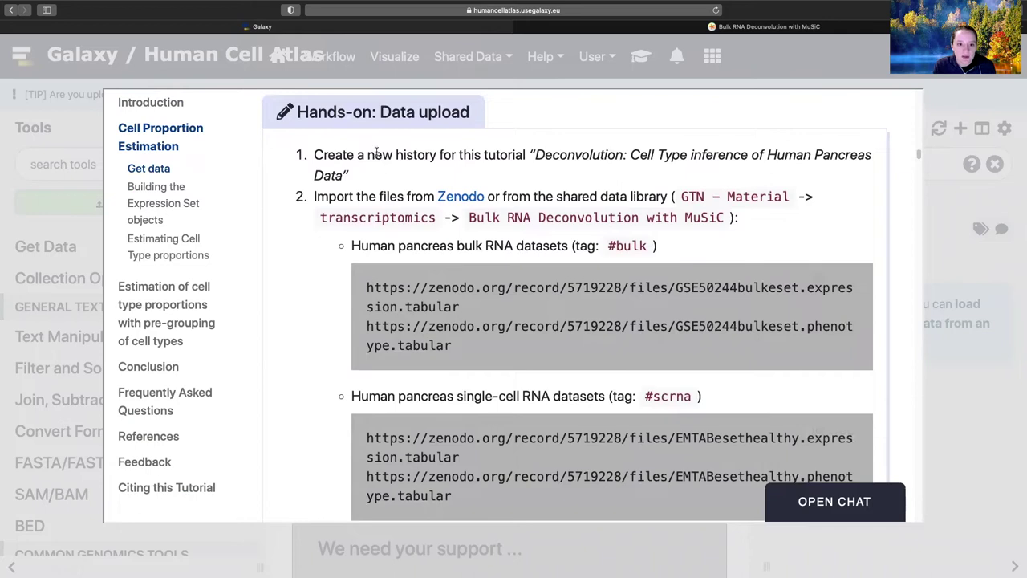
# Rename the history to the tutorial's title, 'Deconvolution: Cell Type inference of Human Pancreas Data'
pyautogui.moveTo(535, 154); pyautogui.dragTo(345, 175)
pyautogui.press('super+c')
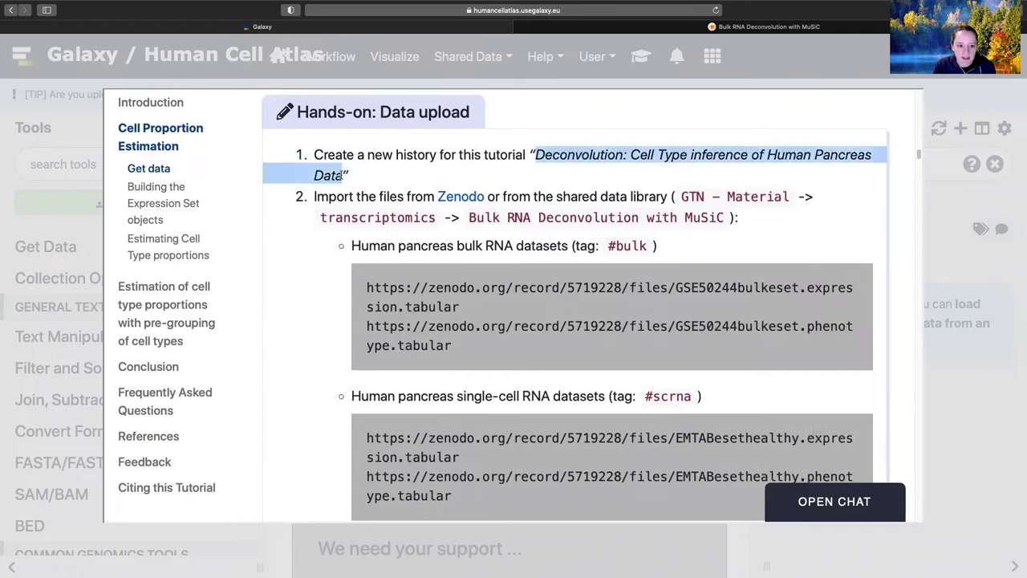
pyautogui.click(975, 257)
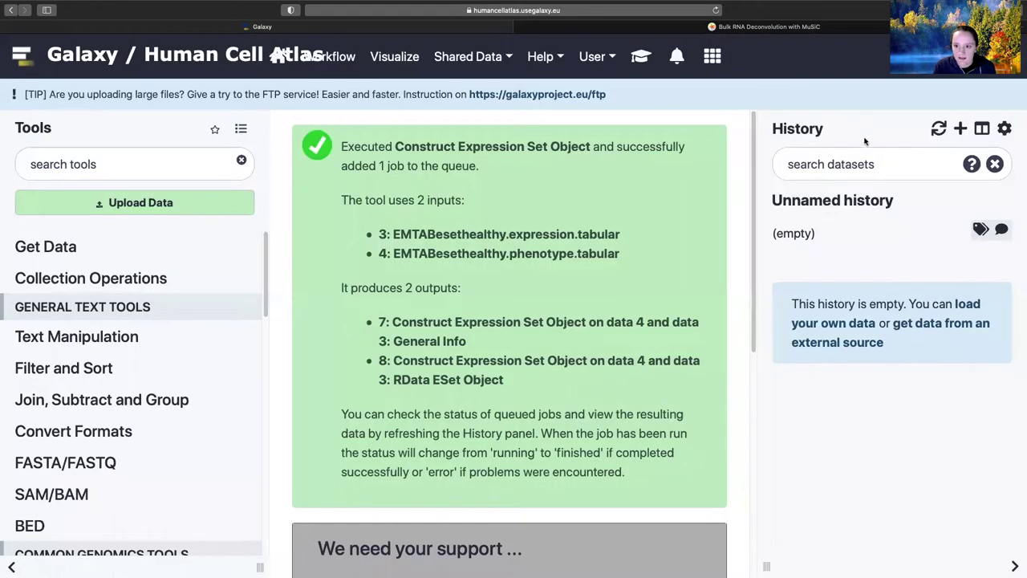
pyautogui.click(895, 199)
pyautogui.press('super+v')
pyautogui.press('Return')
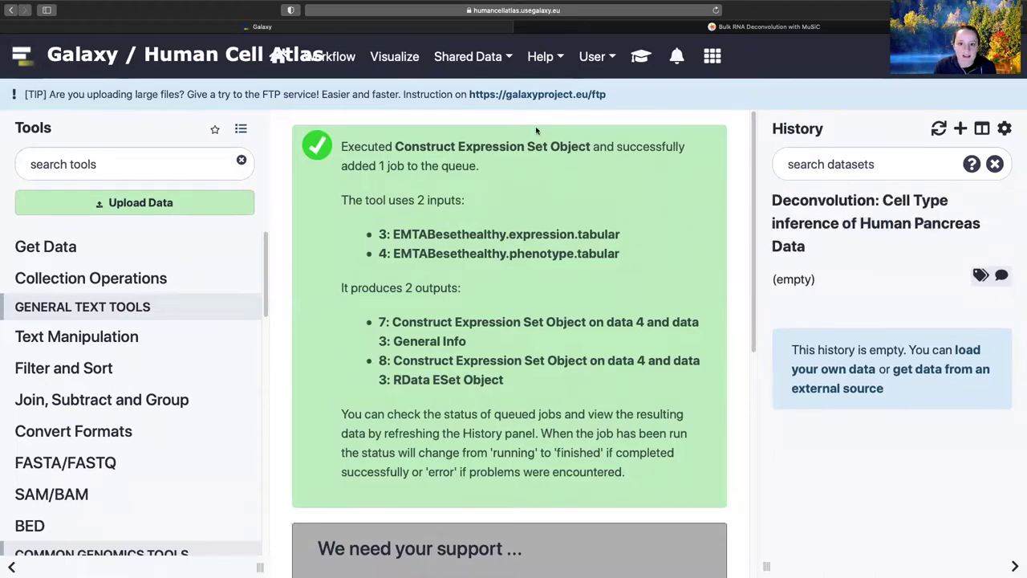
# Upload the two GSE50244 bulk dataset links from the tutorial via Paste/Fetch data
pyautogui.click(640, 55)
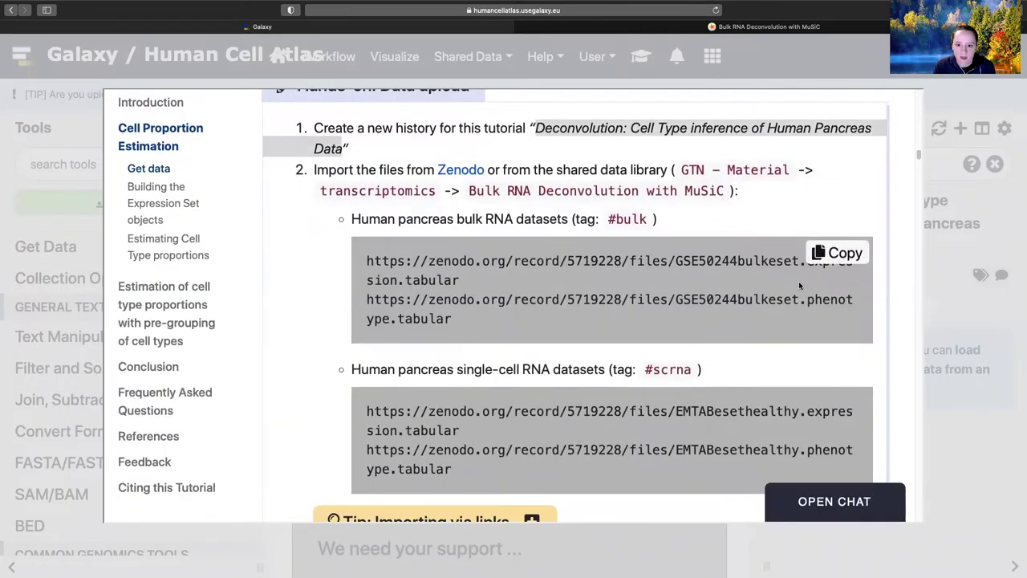
pyautogui.click(834, 255)
pyautogui.press('Escape')
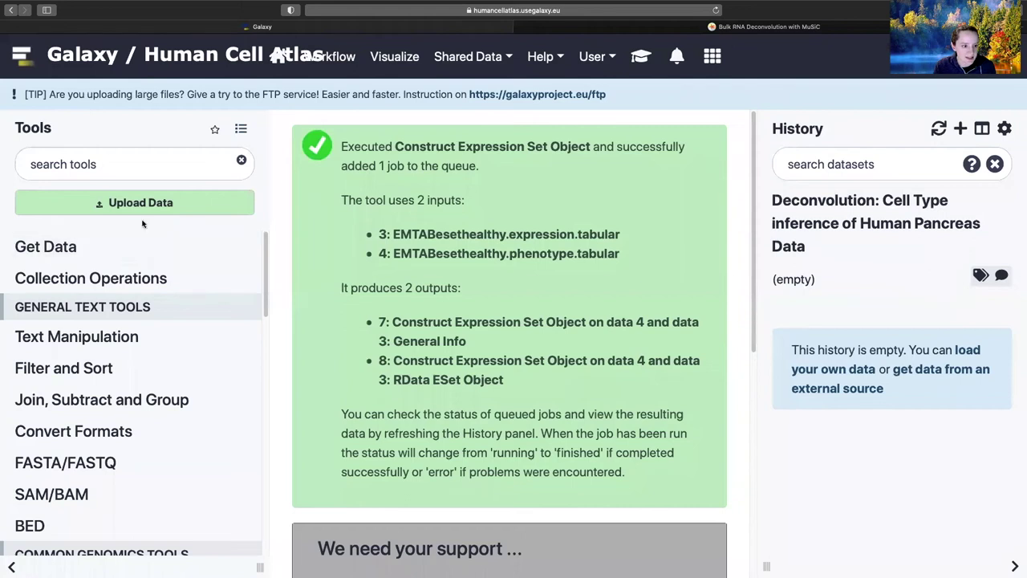
pyautogui.click(142, 205)
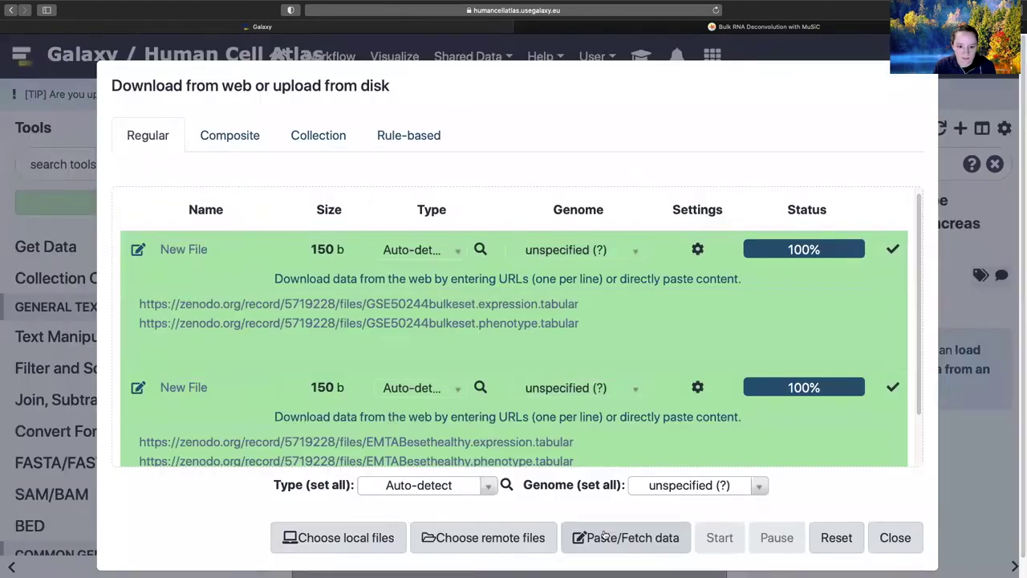
pyautogui.click(664, 521)
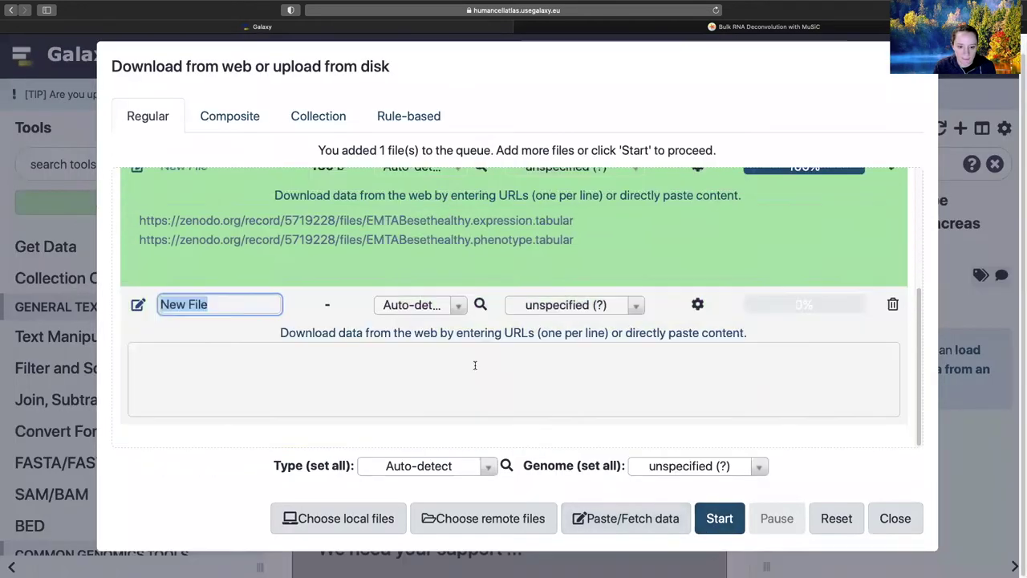
pyautogui.click(442, 378)
pyautogui.hotkey('ctrl', 'v')
pyautogui.click(717, 514)
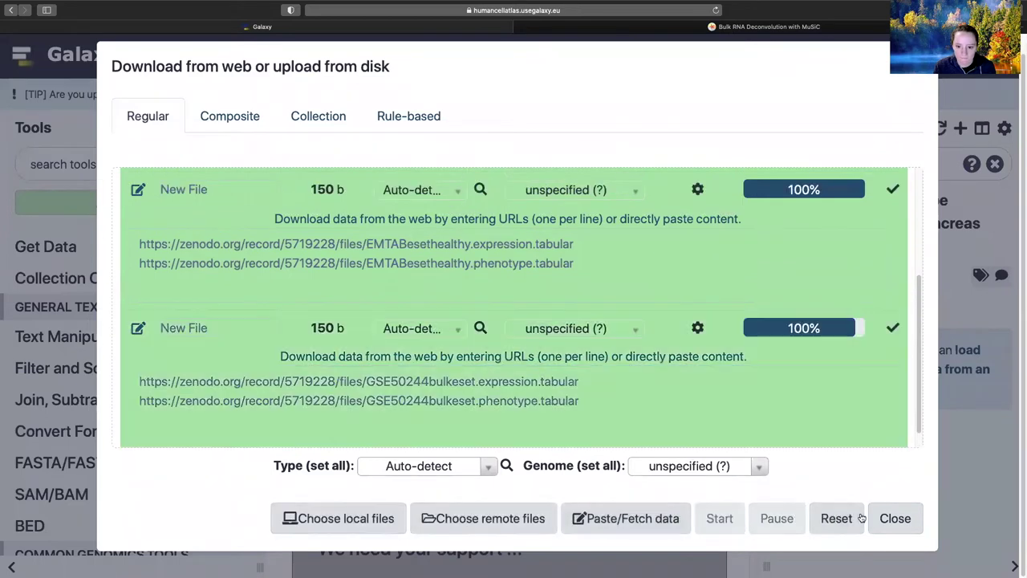
pyautogui.click(898, 518)
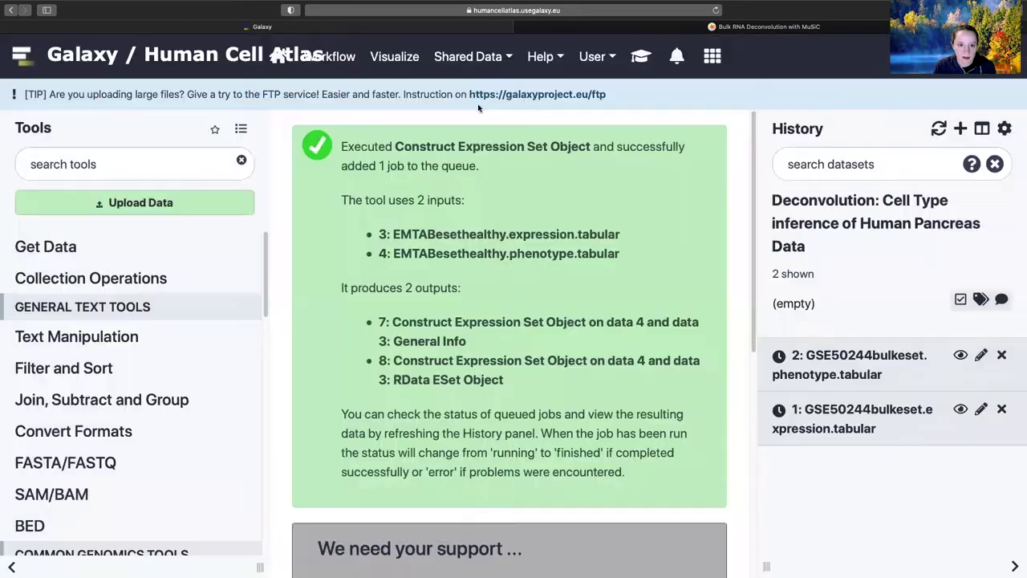
# Upload the two EMTAB single-cell dataset links from the tutorial via Paste/Fetch data
pyautogui.click(640, 56)
pyautogui.moveTo(462, 439)
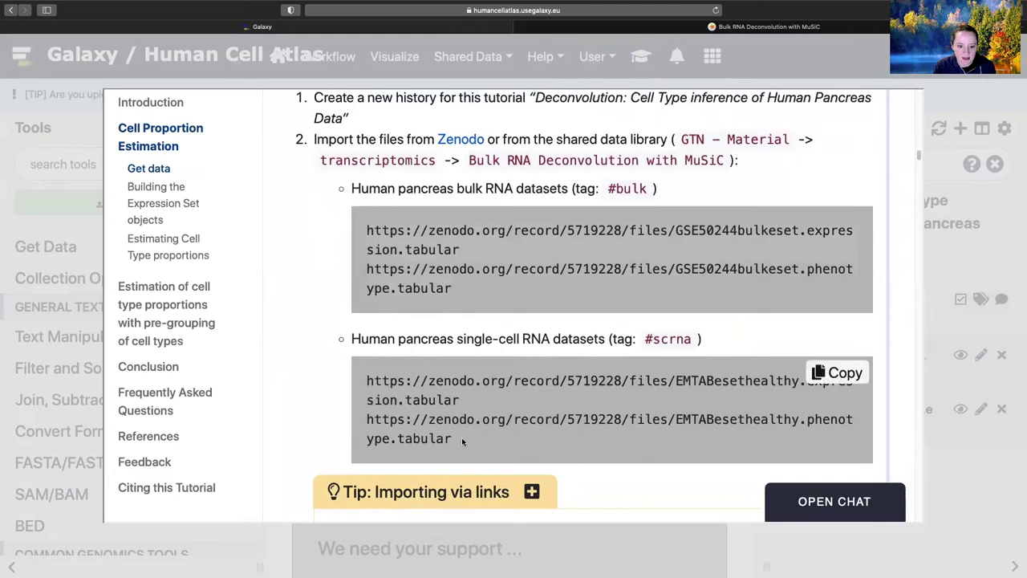
pyautogui.click(837, 373)
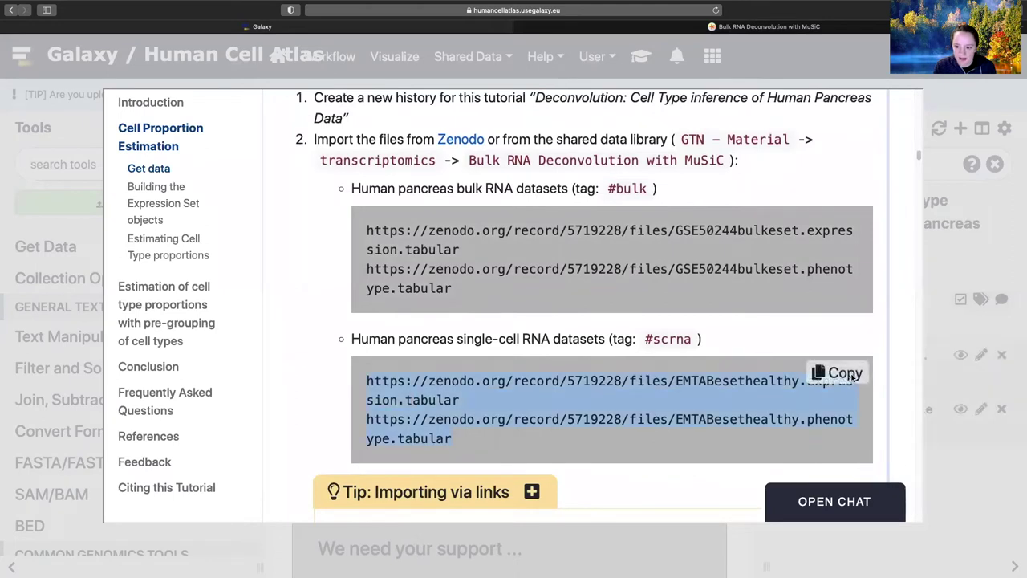
pyautogui.click(959, 472)
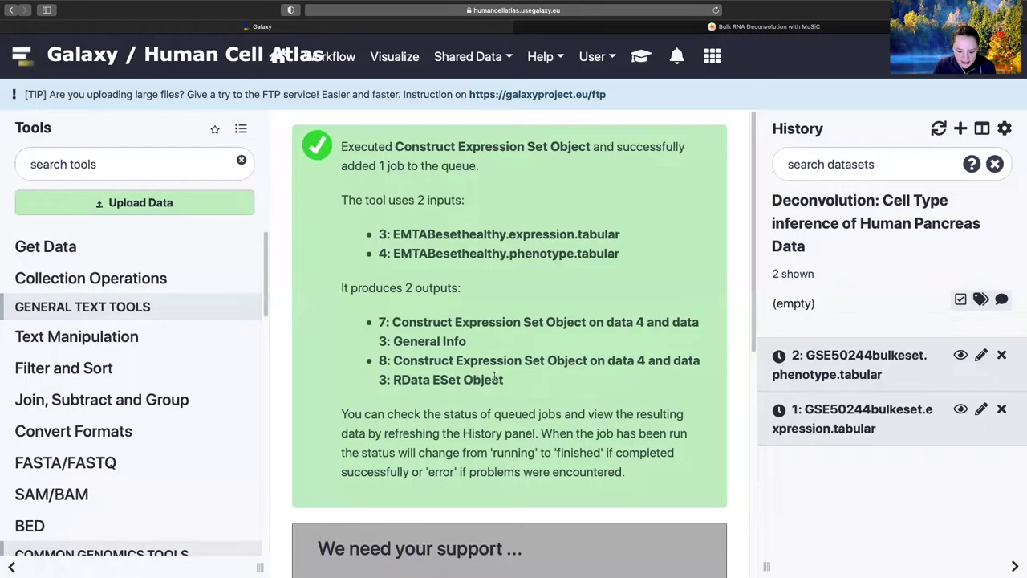
pyautogui.click(150, 208)
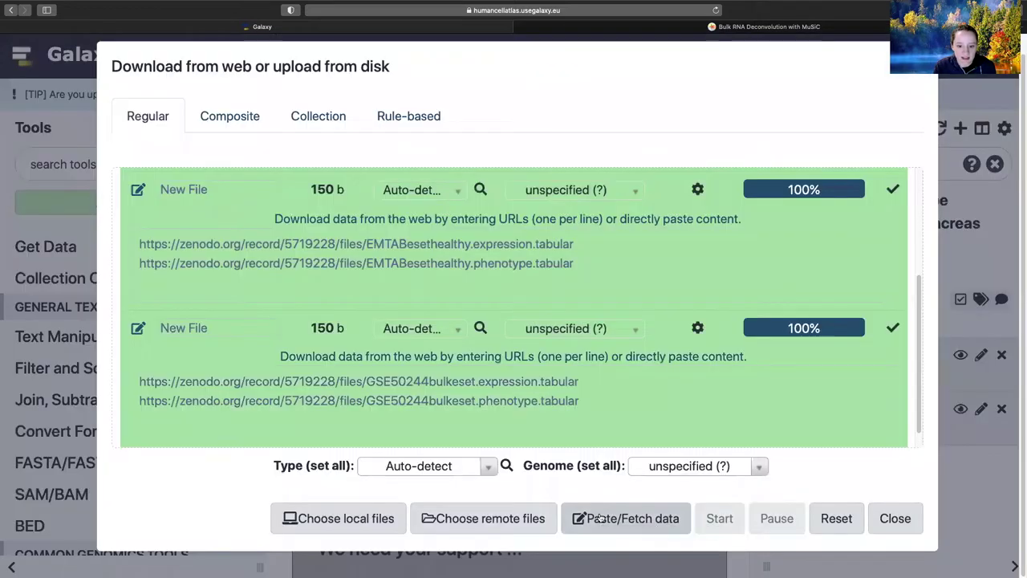
pyautogui.click(594, 507)
pyautogui.click(469, 364)
pyautogui.hotkey('ctrl', 'v')
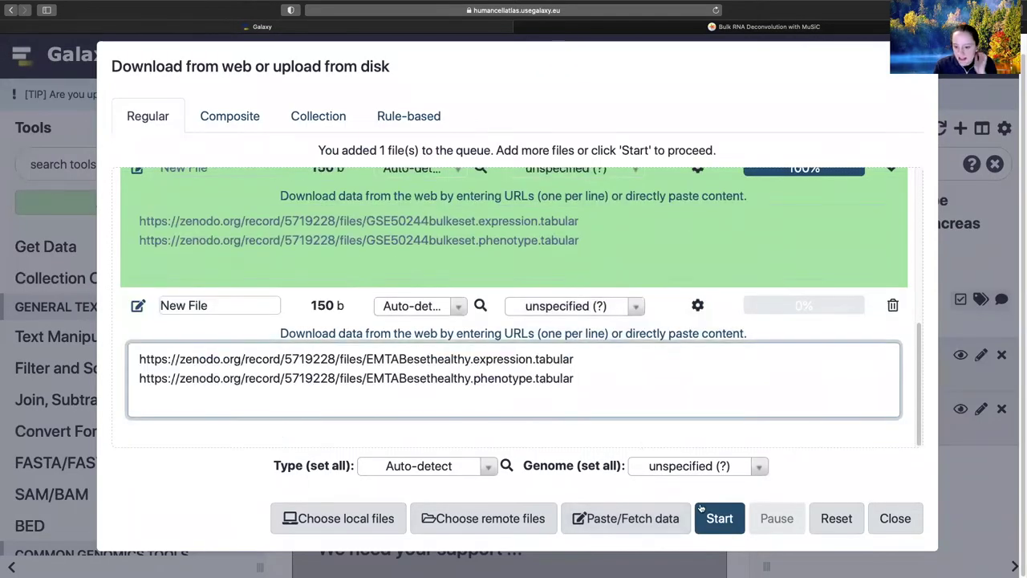
pyautogui.click(719, 517)
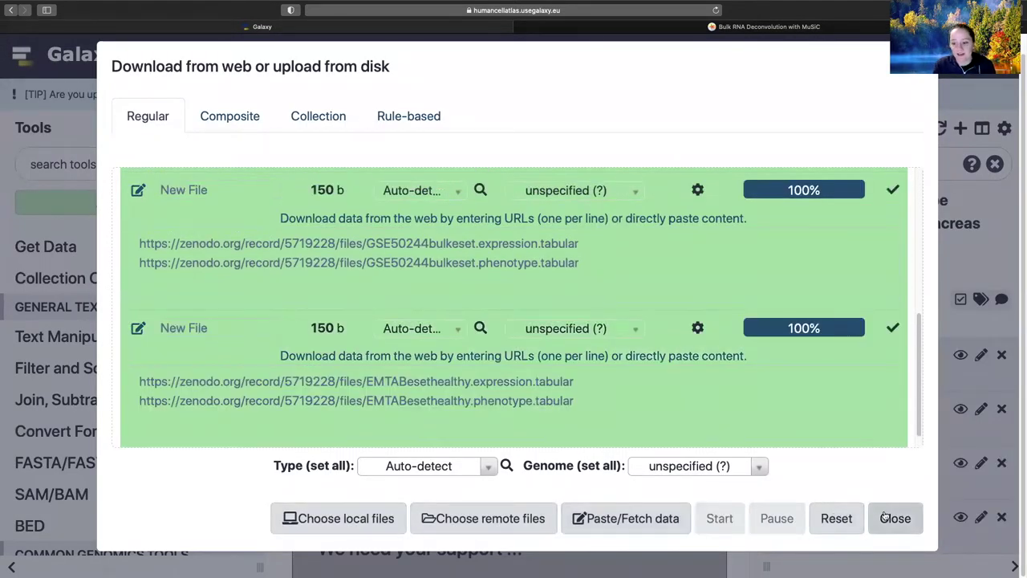
pyautogui.click(885, 517)
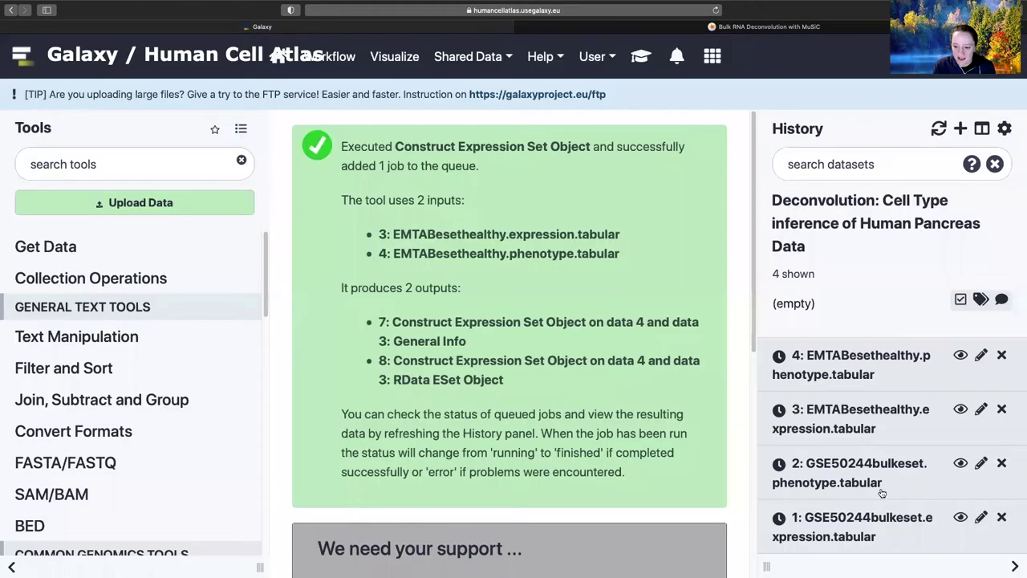
# Tag both GSE50244 bulk datasets (1 and 2) with #bulk
pyautogui.scroll(-3, 891, 468)
pyautogui.click(967, 508)
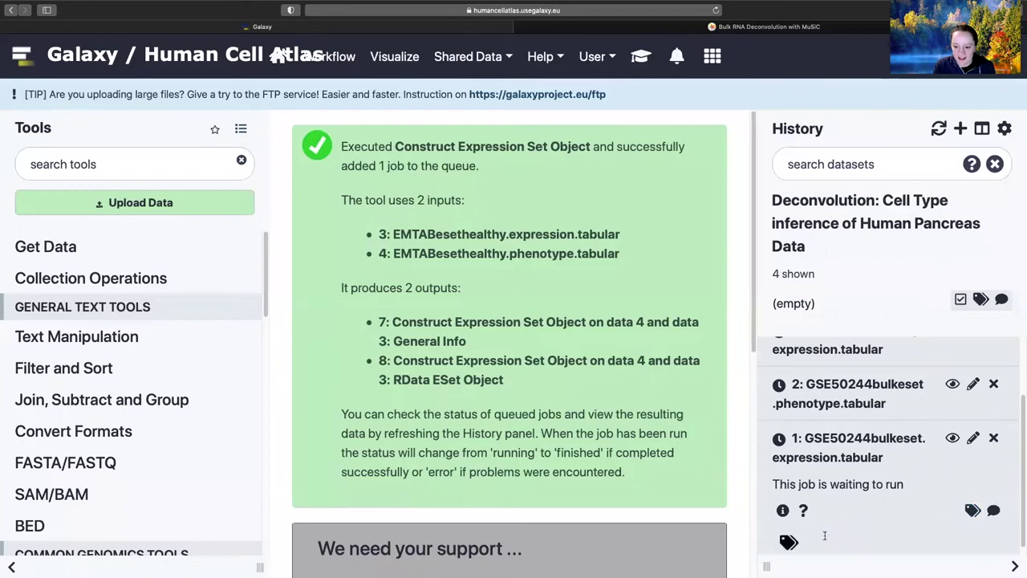
pyautogui.write('#bulk')
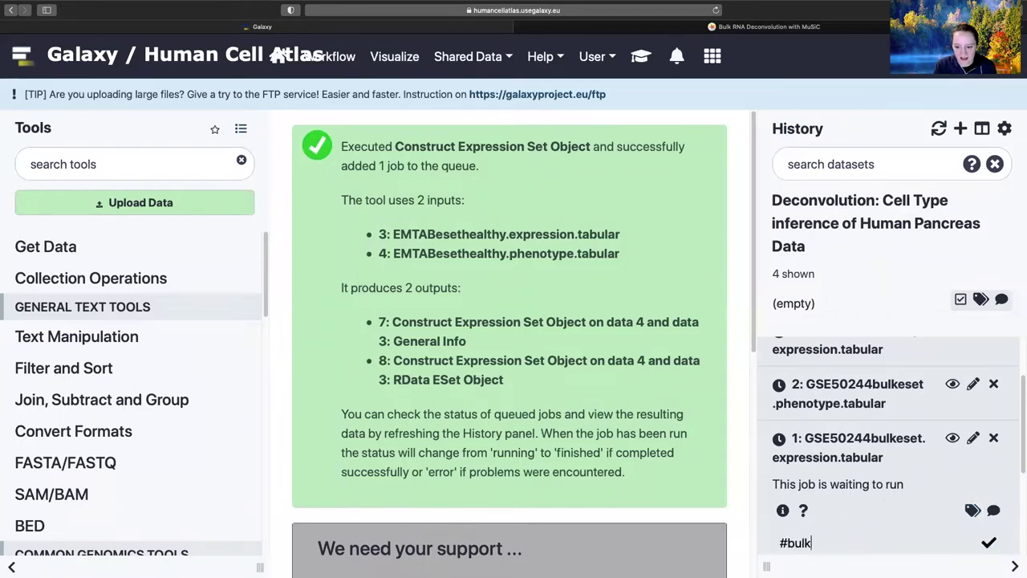
pyautogui.press('Return')
pyautogui.click(861, 397)
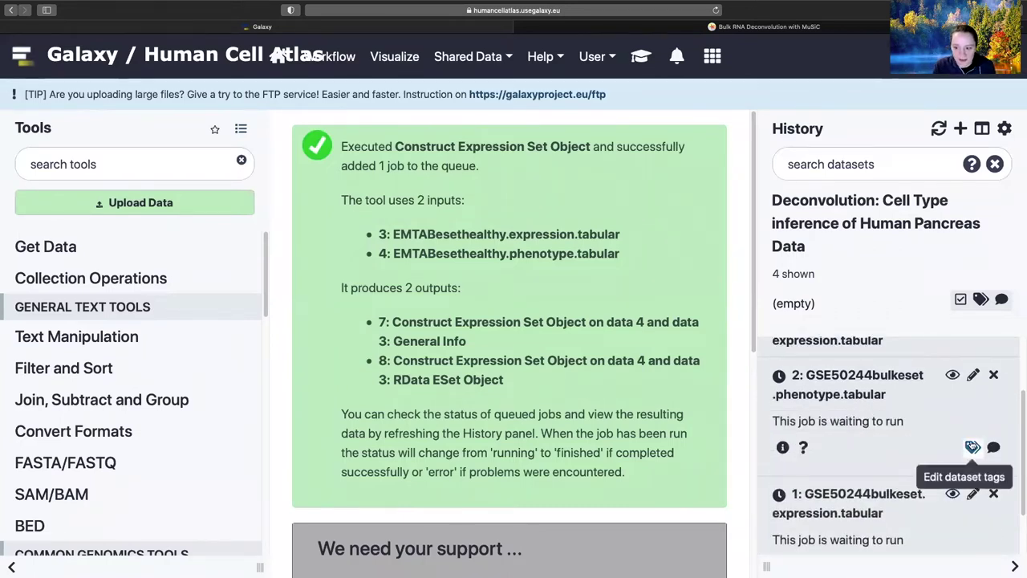
pyautogui.click(972, 447)
pyautogui.write('#bulk')
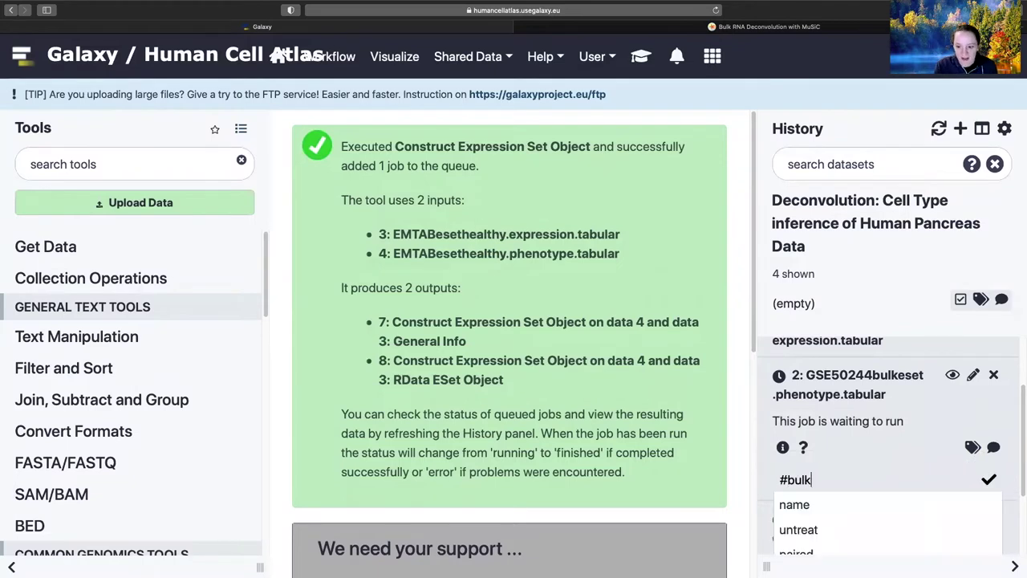
pyautogui.press('Return')
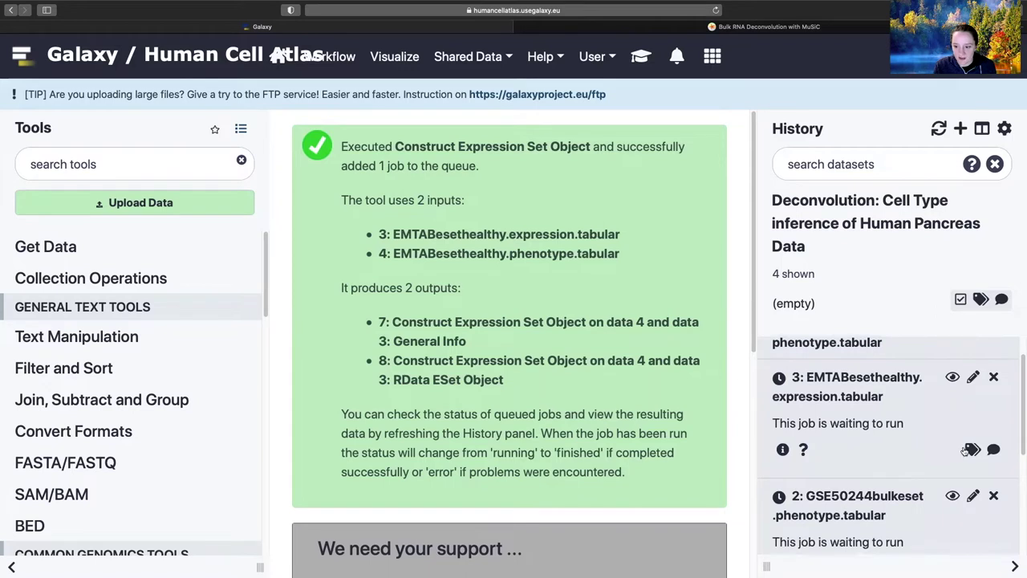
# Tag both EMTABesethealthy single-cell datasets (3 and 4) with #scRNA
pyautogui.click(972, 448)
pyautogui.write('#scRNA')
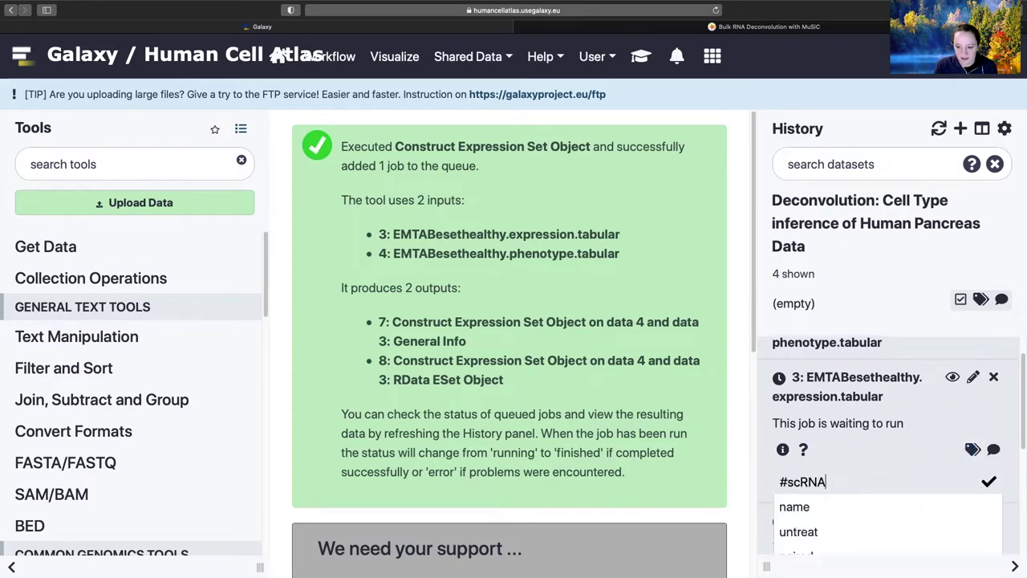
pyautogui.press('Return')
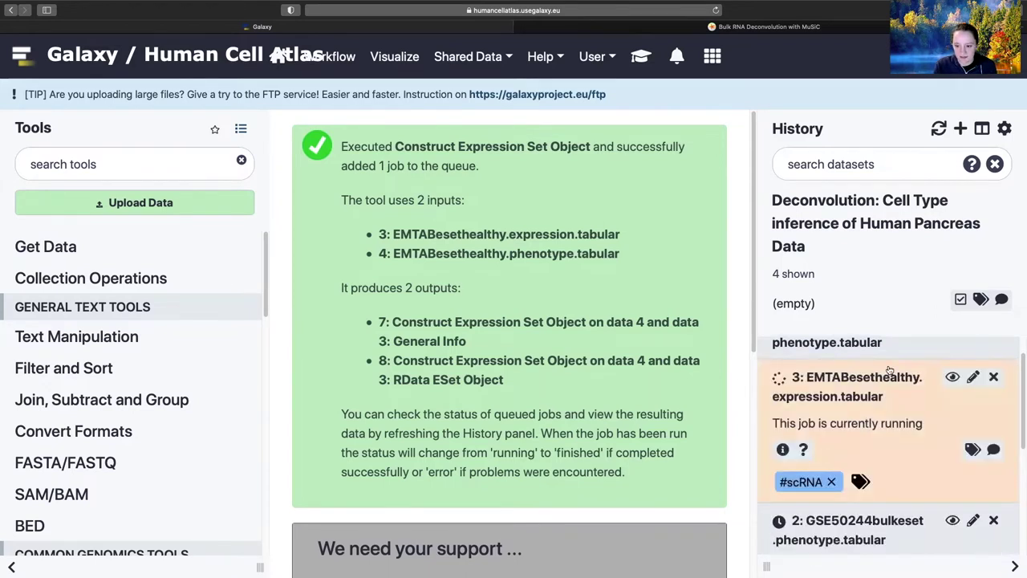
pyautogui.click(865, 366)
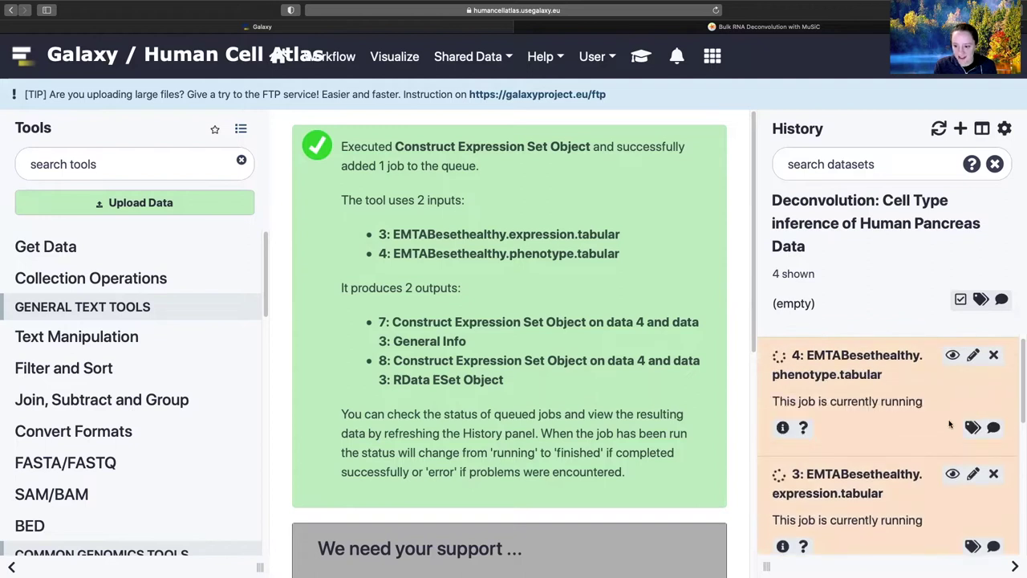
pyautogui.click(973, 427)
pyautogui.write('#scRNA')
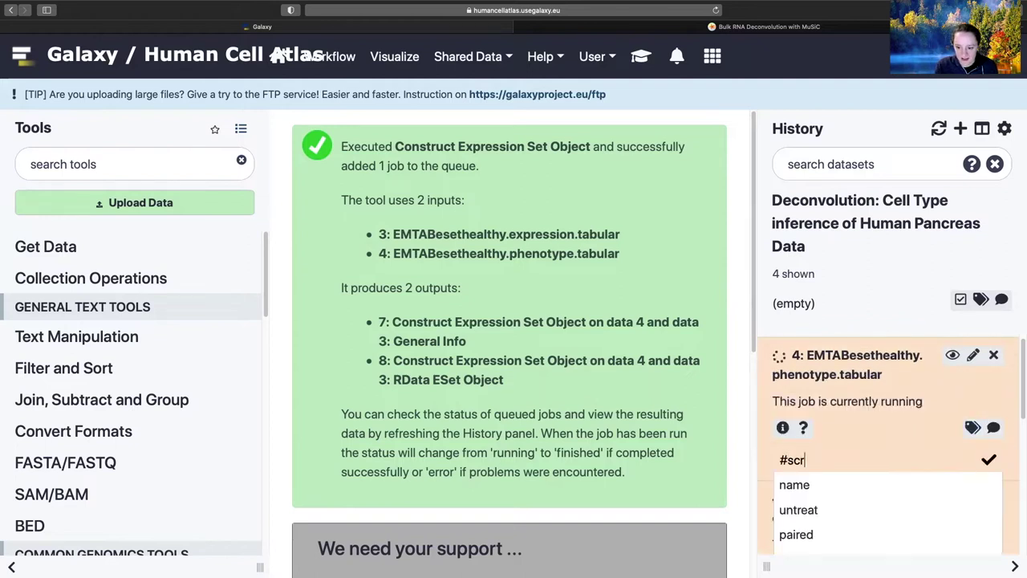
pyautogui.press('Return')
pyautogui.press('super+plus')
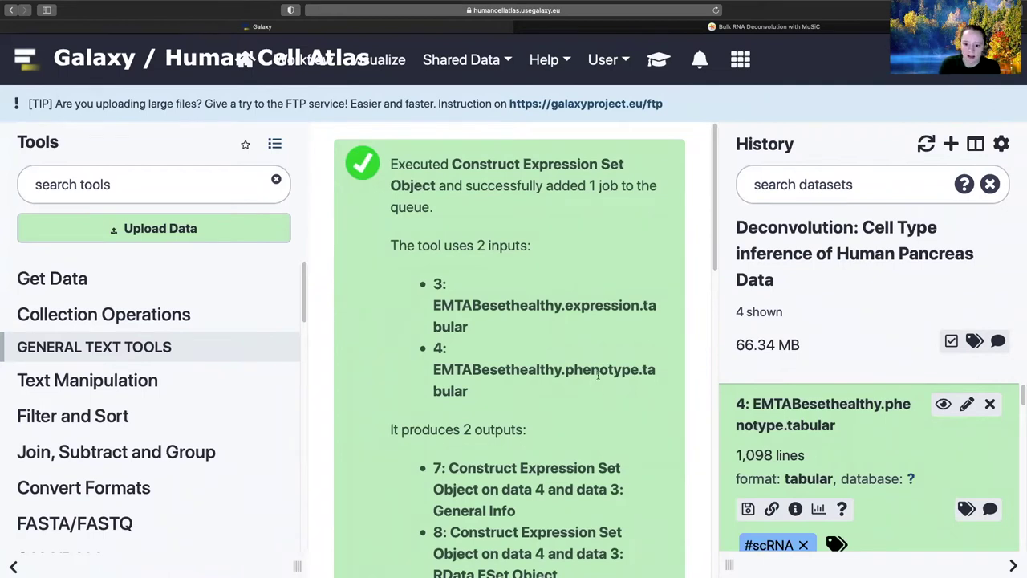
pyautogui.click(658, 59)
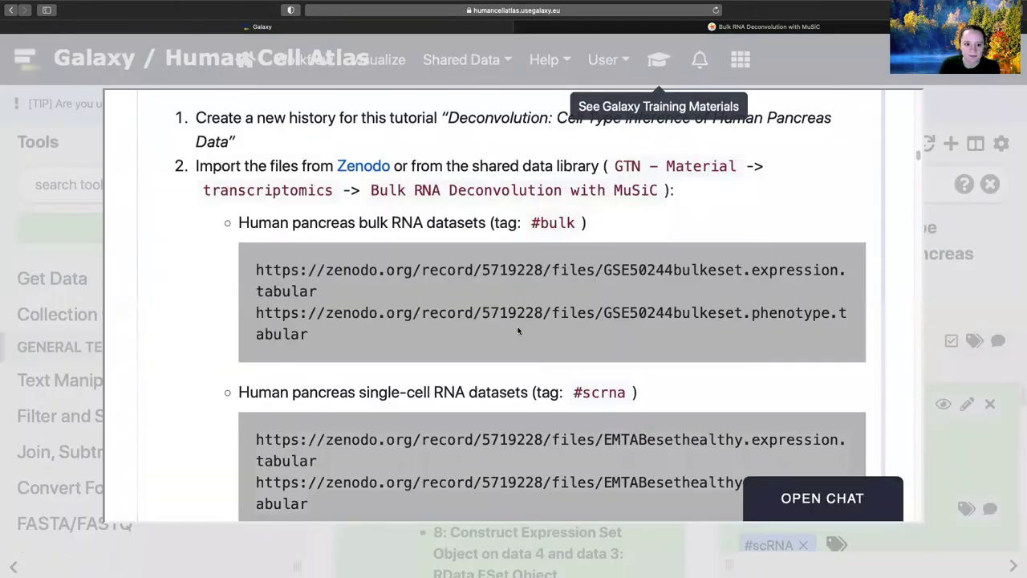
pyautogui.scroll(-5, 428, 282)
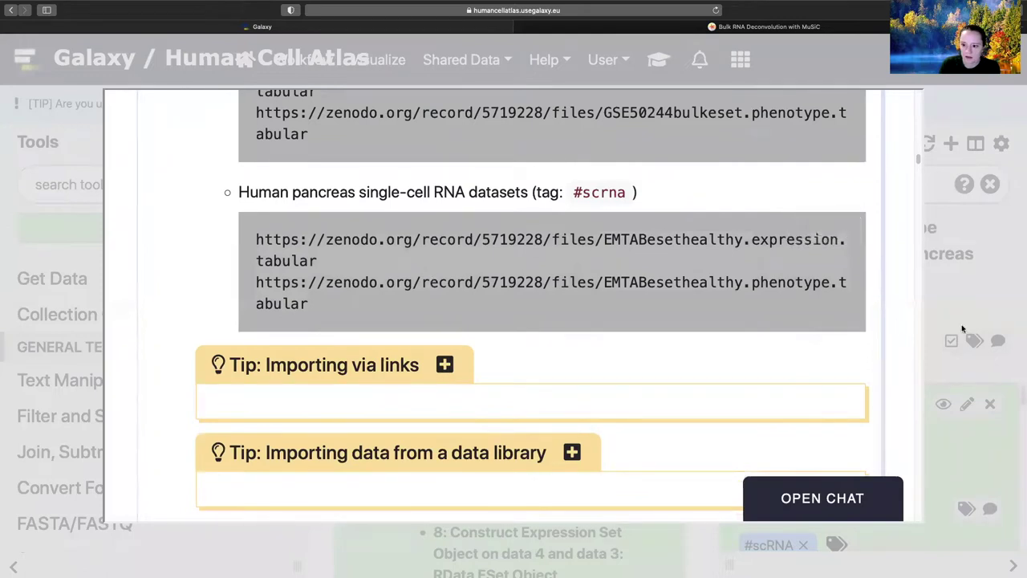
pyautogui.press('Escape')
pyautogui.scroll(-3, 882, 407)
pyautogui.scroll(3, 813, 389)
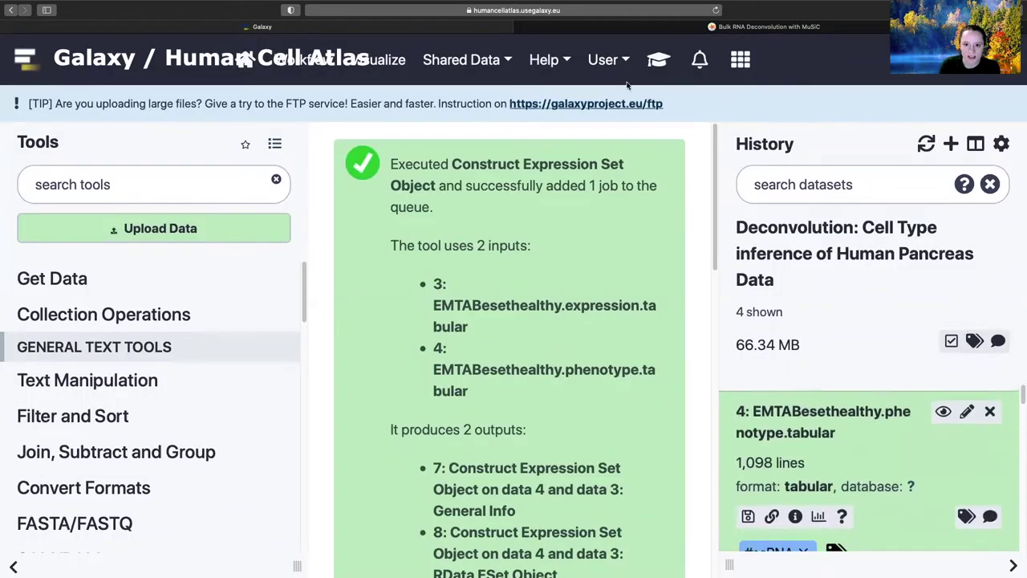
pyautogui.click(660, 61)
pyautogui.scroll(-10, 479, 341)
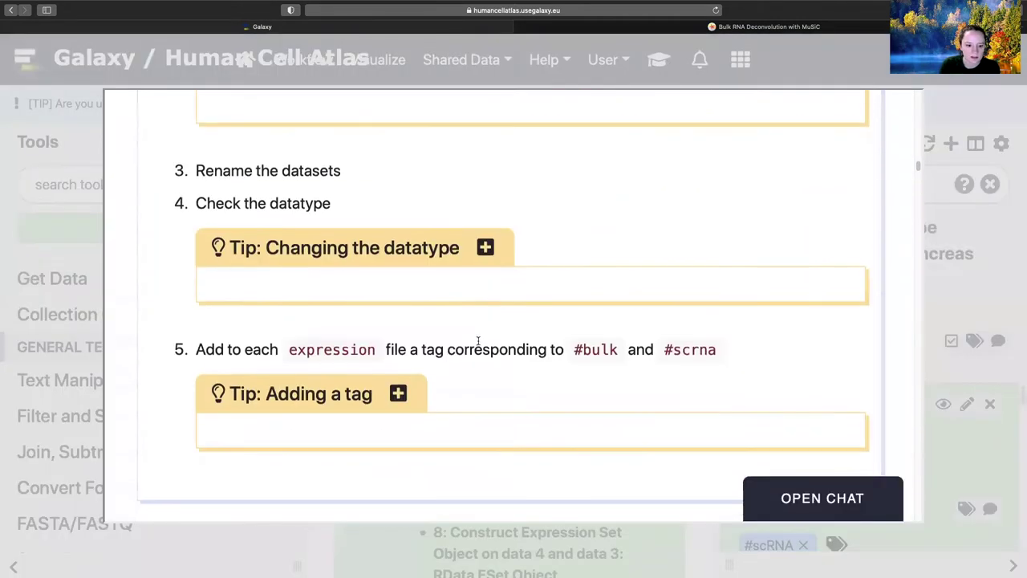
pyautogui.scroll(-4, 478, 343)
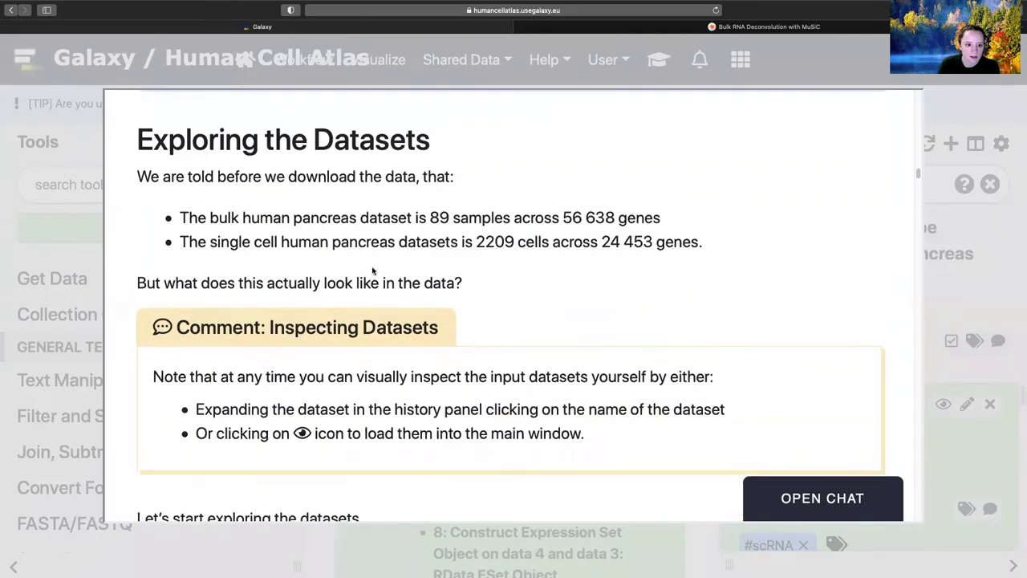
pyautogui.scroll(-10, 372, 271)
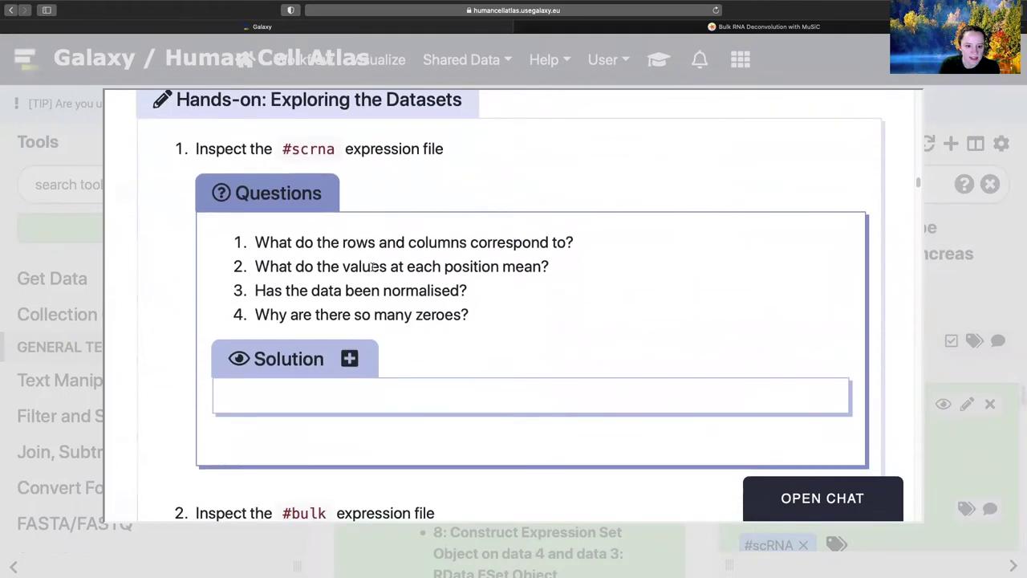
# Display the EMTABesethealthy phenotype table and inspect its cellType values, including unclassified endocrine cells
pyautogui.click(939, 298)
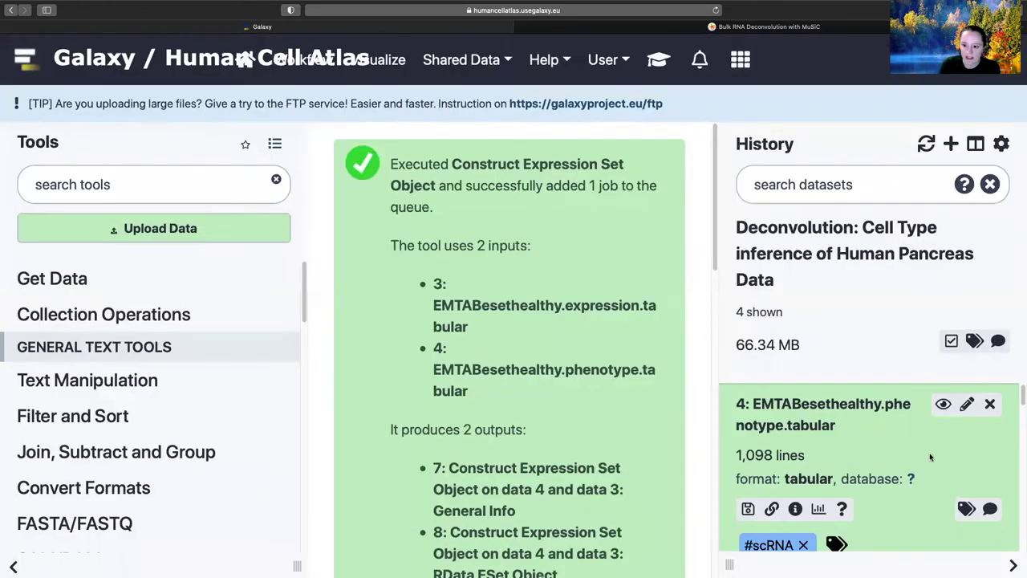
pyautogui.scroll(-2, 932, 458)
pyautogui.scroll(2, 931, 457)
pyautogui.scroll(-4, 930, 457)
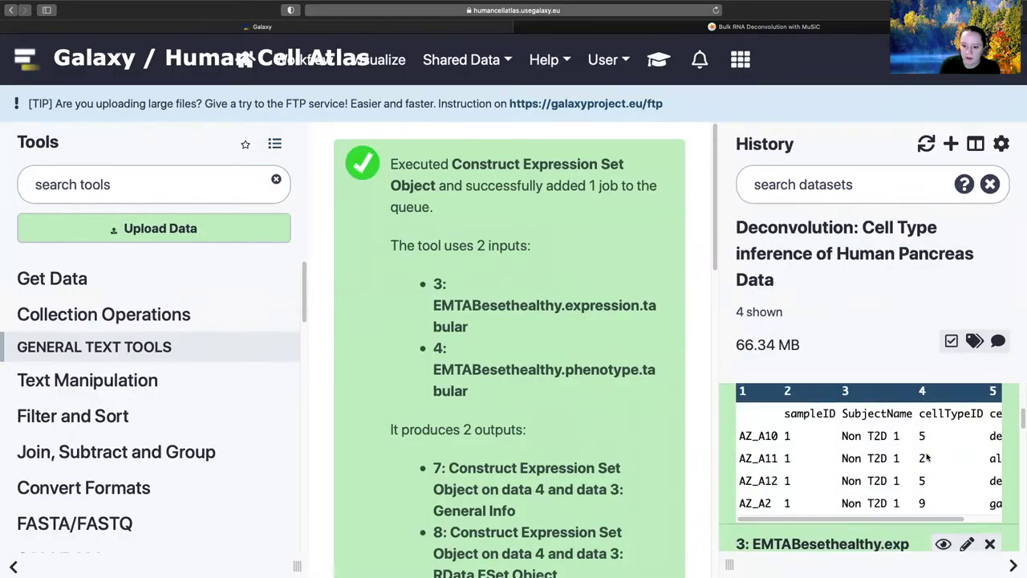
pyautogui.scroll(4, 870, 474)
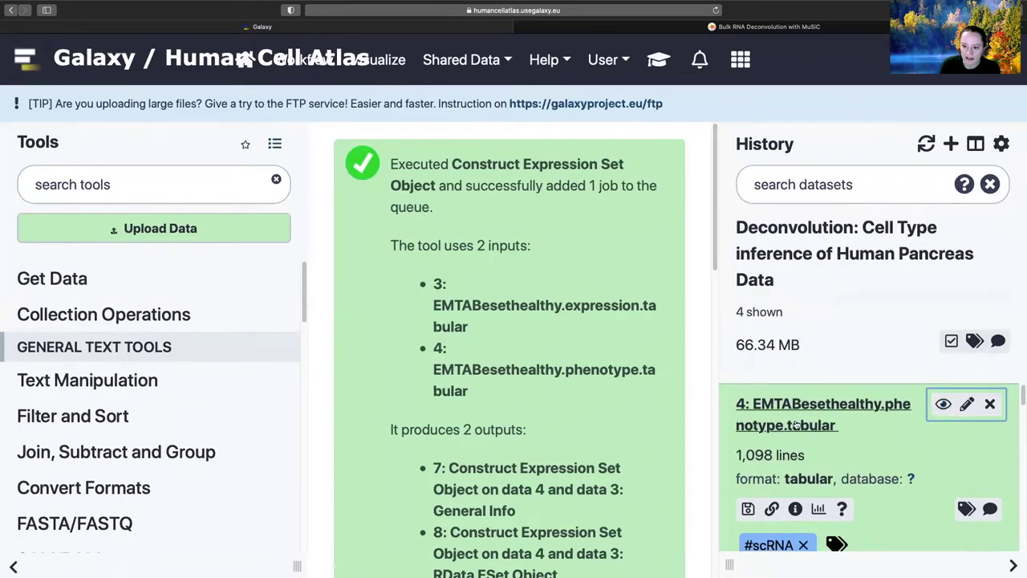
pyautogui.click(796, 509)
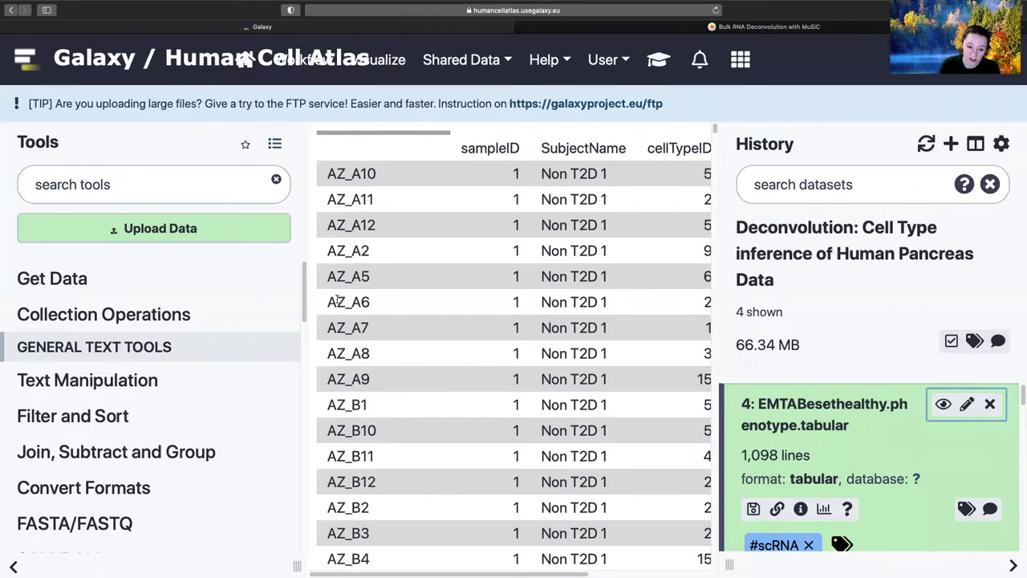
pyautogui.hscroll(3, 371, 199)
pyautogui.hscroll(-2, 378, 232)
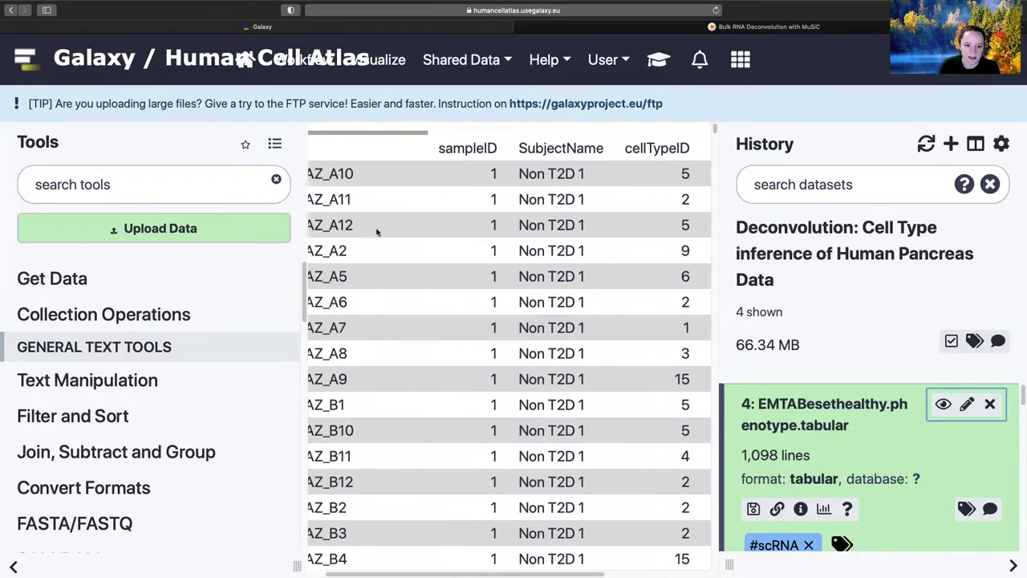
pyautogui.hscroll(3, 380, 234)
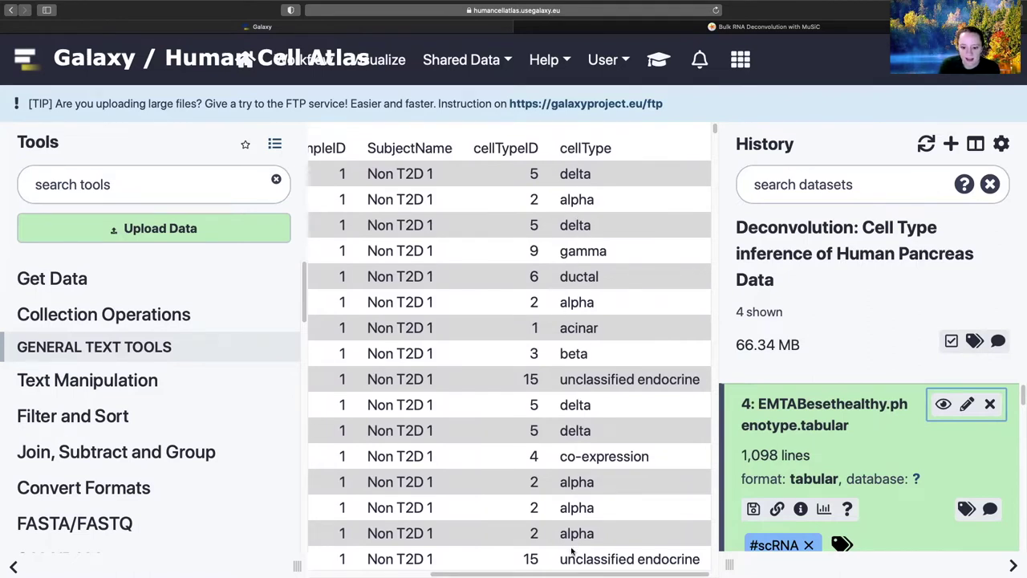
pyautogui.scroll(-2, 572, 550)
pyautogui.moveTo(563, 501)
pyautogui.mouseDown()
pyautogui.moveTo(703, 503)
pyautogui.moveTo(561, 503)
pyautogui.mouseUp()
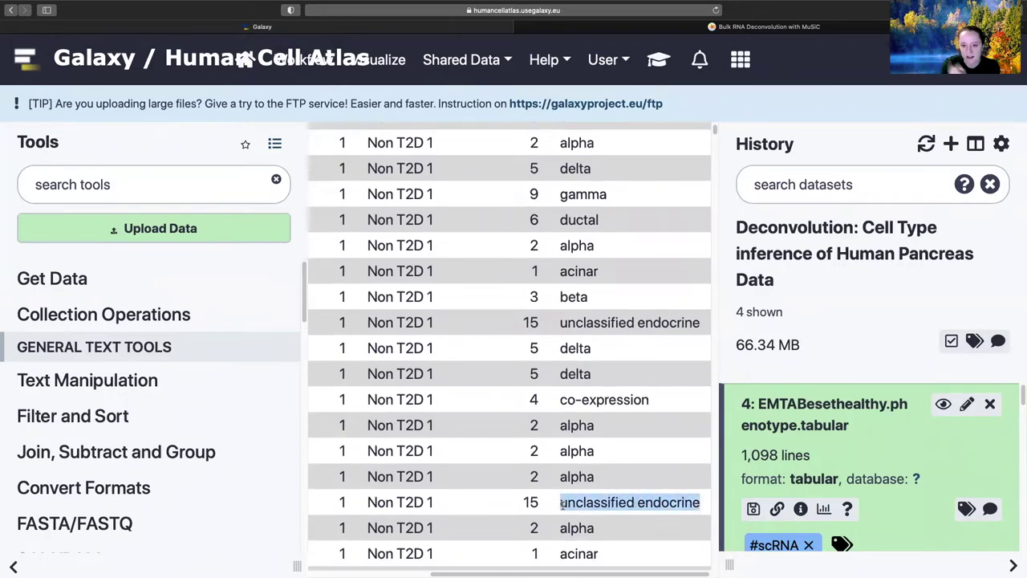
pyautogui.click(562, 503)
pyautogui.scroll(2, 551, 360)
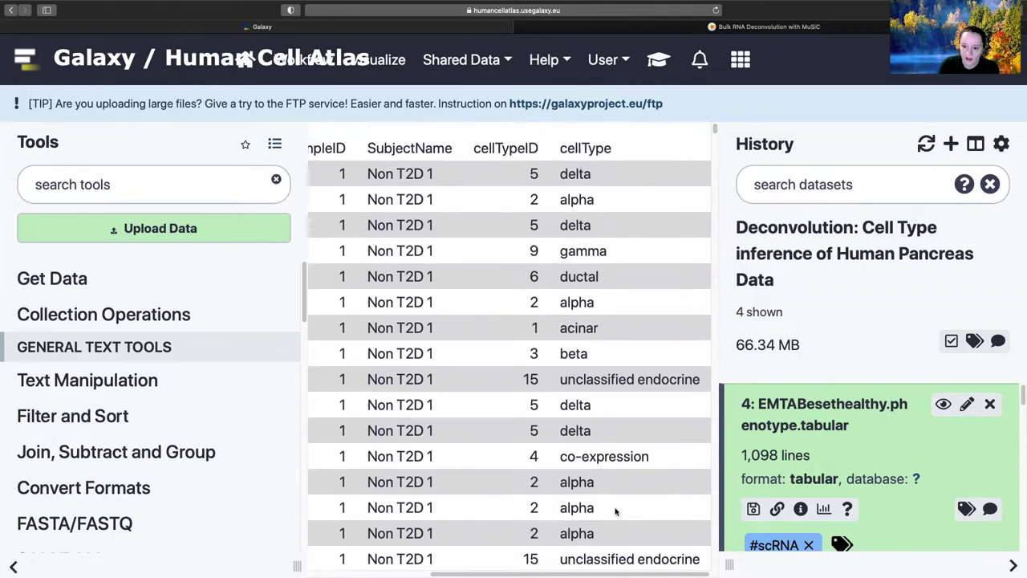
# Collapse the single-cell phenotype and expression datasets in the history
pyautogui.click(810, 413)
pyautogui.scroll(-3, 847, 457)
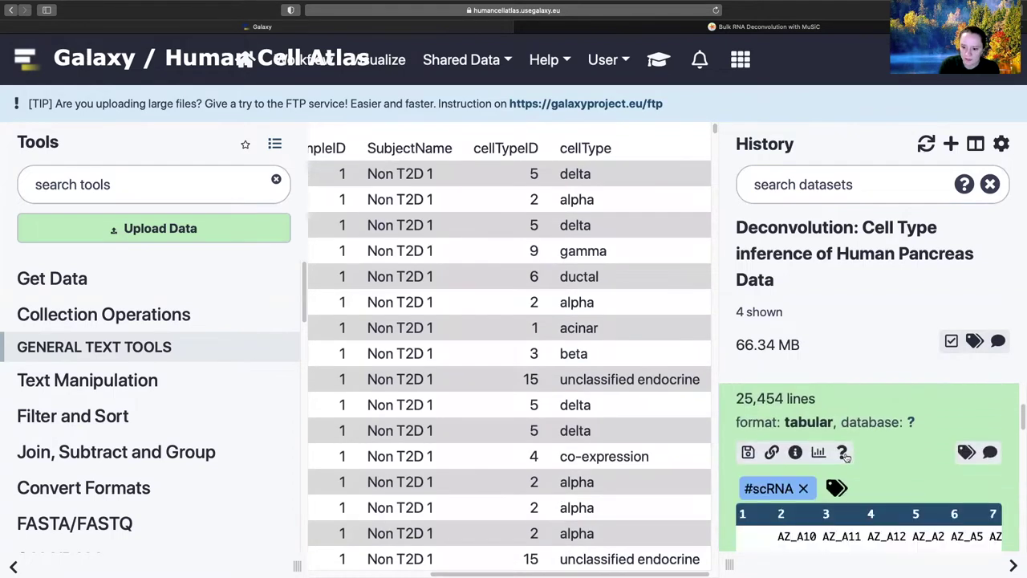
pyautogui.scroll(3, 845, 456)
pyautogui.click(846, 464)
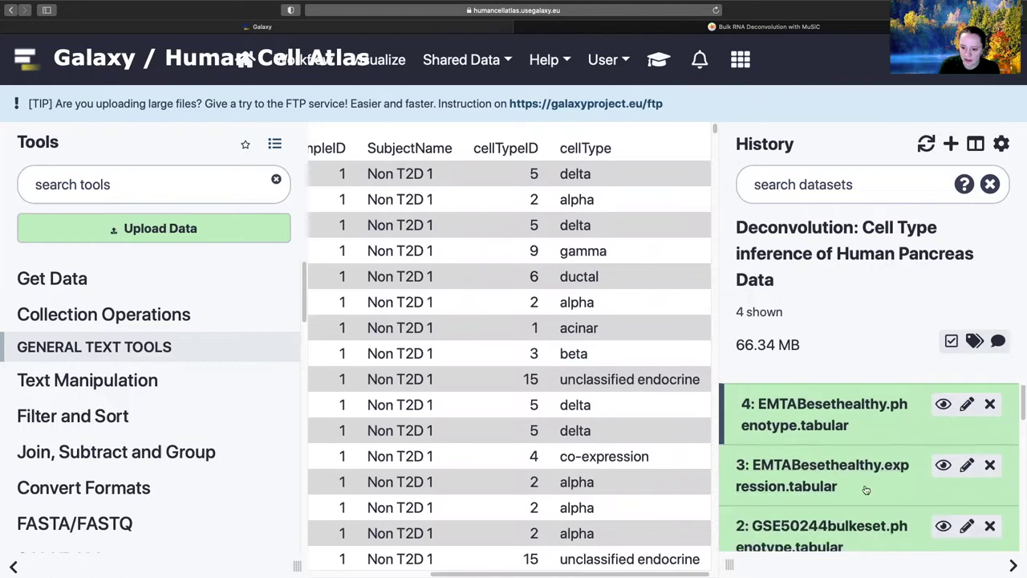
# Display the GSE50244bulkeset phenotype table and inspect its hba1c, gender and tissue columns
pyautogui.scroll(-1, 855, 477)
pyautogui.click(867, 490)
pyautogui.scroll(-1, 866, 490)
pyautogui.click(942, 435)
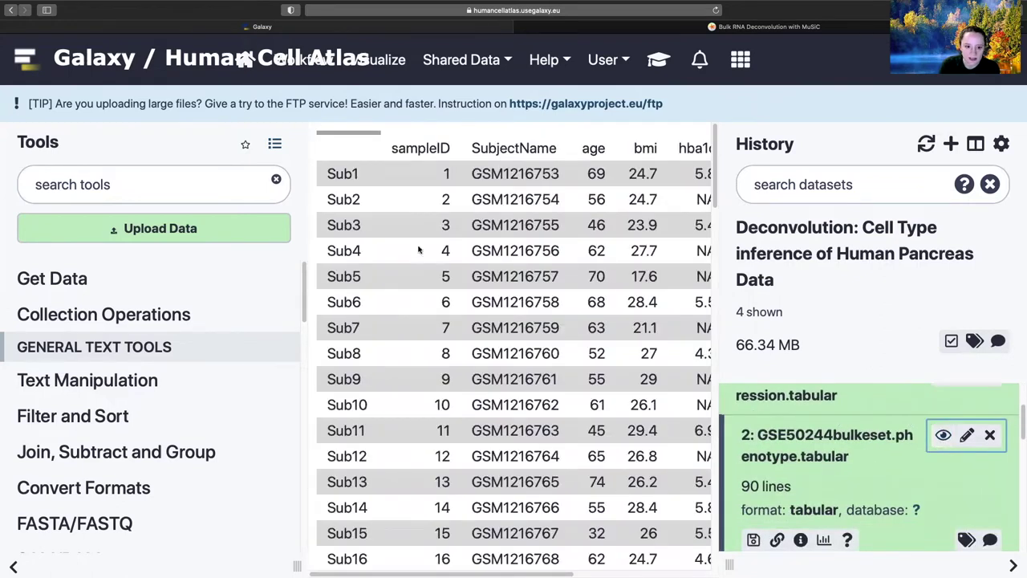
pyautogui.hscroll(5, 465, 279)
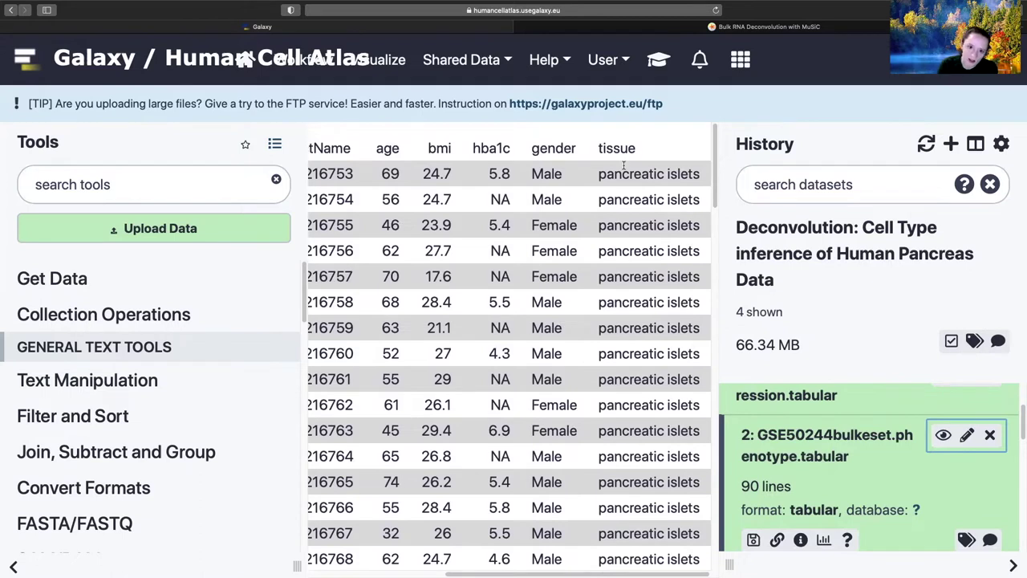
pyautogui.doubleClick(475, 142)
pyautogui.moveTo(513, 147); pyautogui.dragTo(616, 147)
pyautogui.click(616, 148)
pyautogui.scroll(-3, 663, 393)
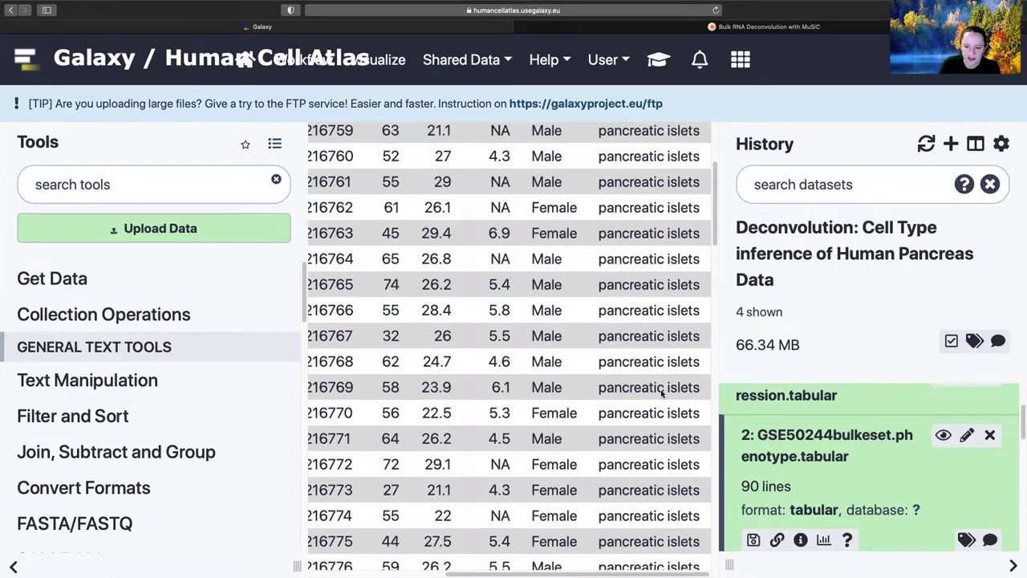
pyautogui.scroll(3, 663, 393)
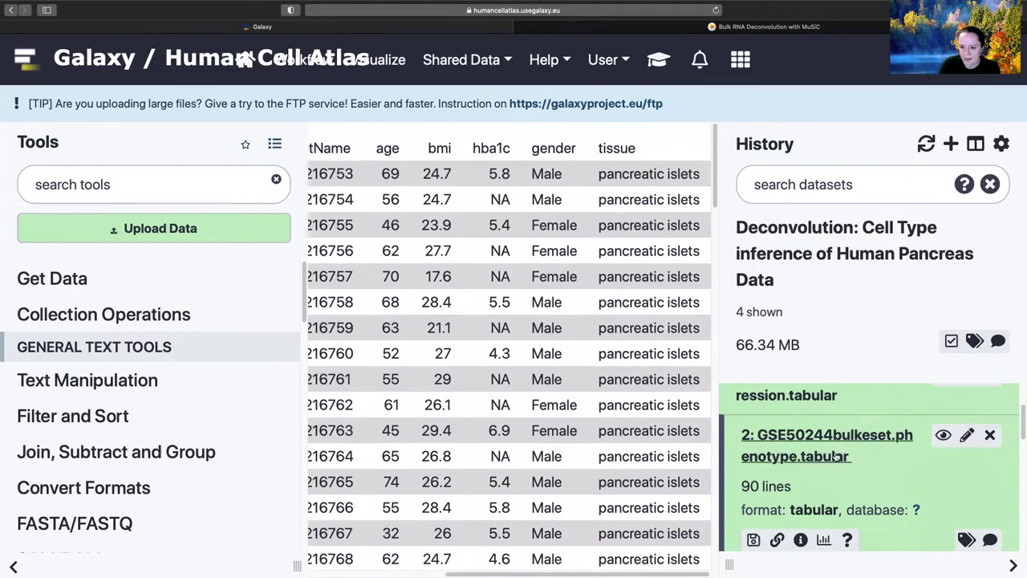
pyautogui.scroll(3, 835, 456)
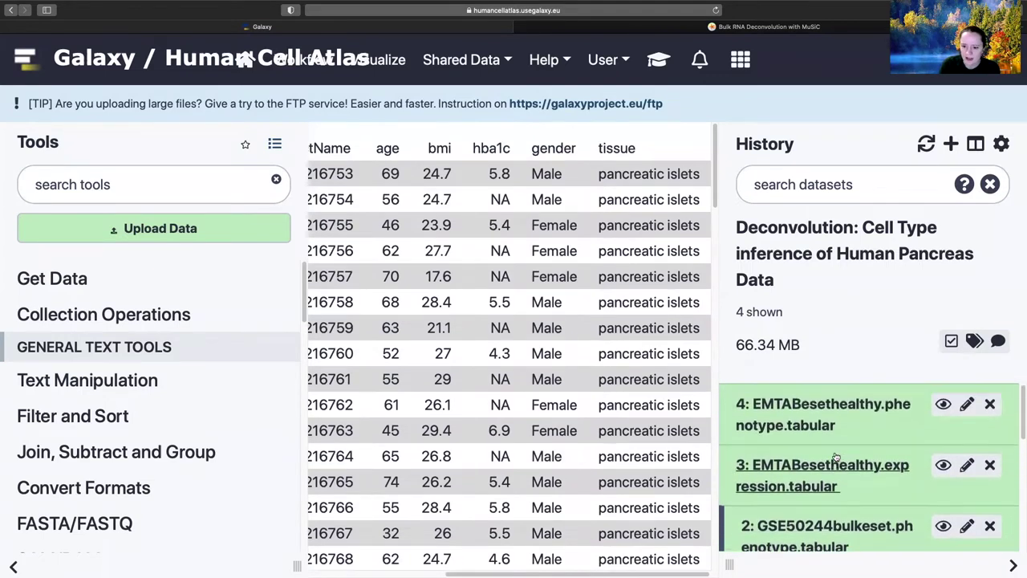
# View the EMTABesethealthy expression counts, then the GSE50244bulkeset expression table with columns Sub1–Sub4
pyautogui.click(943, 465)
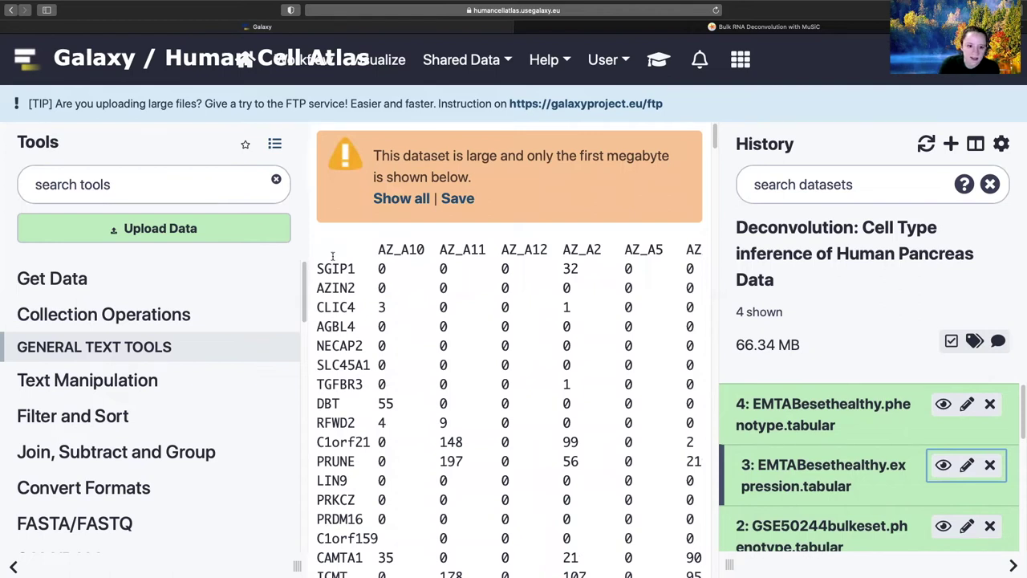
pyautogui.scroll(-3, 866, 468)
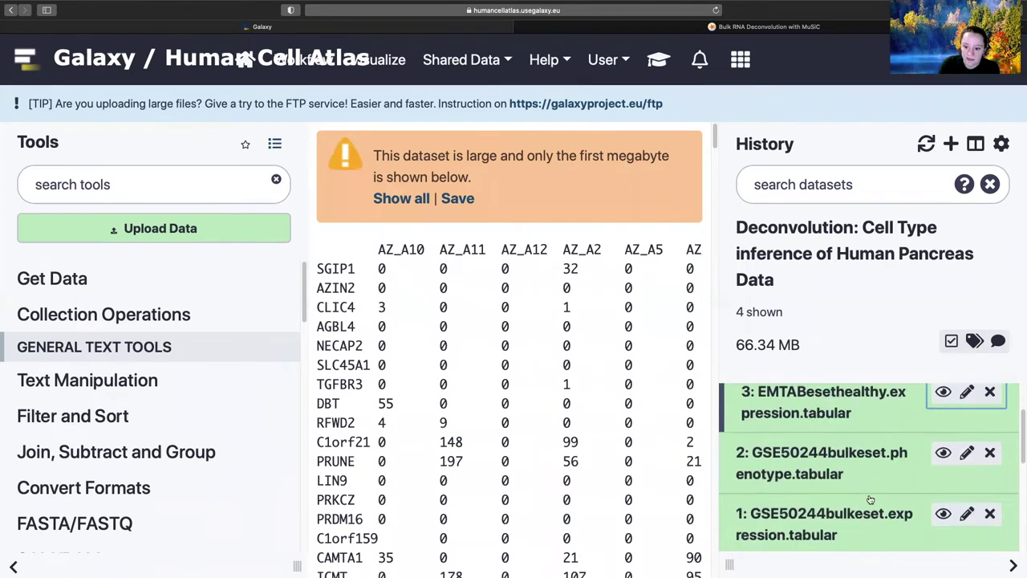
pyautogui.moveTo(761, 452); pyautogui.dragTo(706, 458)
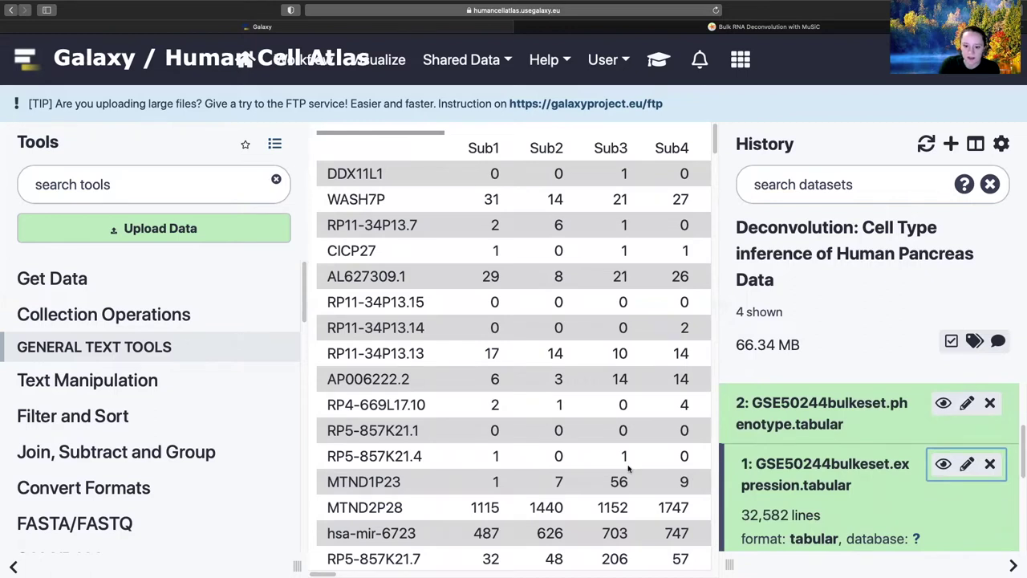
pyautogui.click(825, 473)
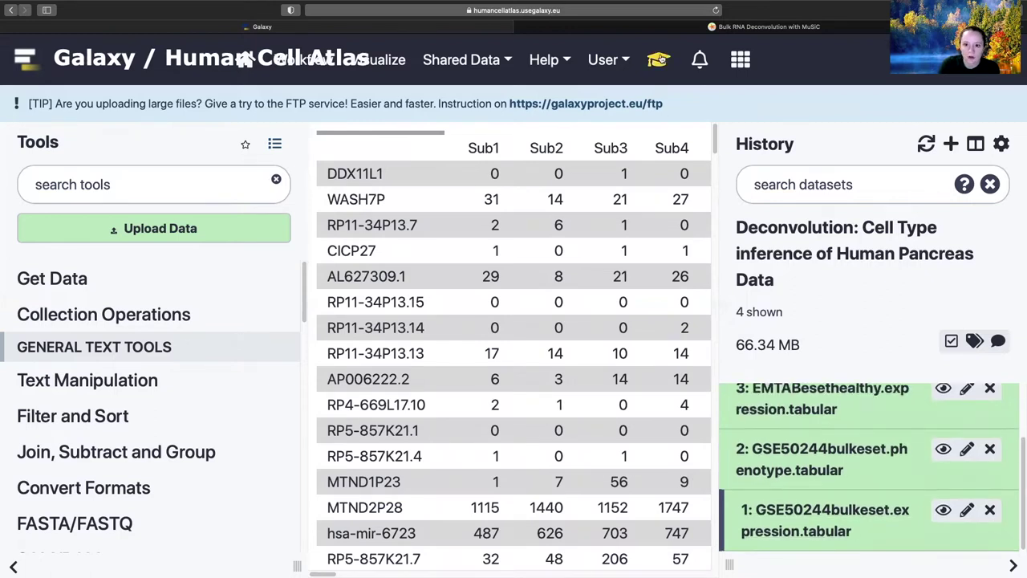
# Reopen the training tutorial and reveal the solutions on the expression and #scrna phenotype files
pyautogui.click(658, 60)
pyautogui.scroll(-10, 589, 377)
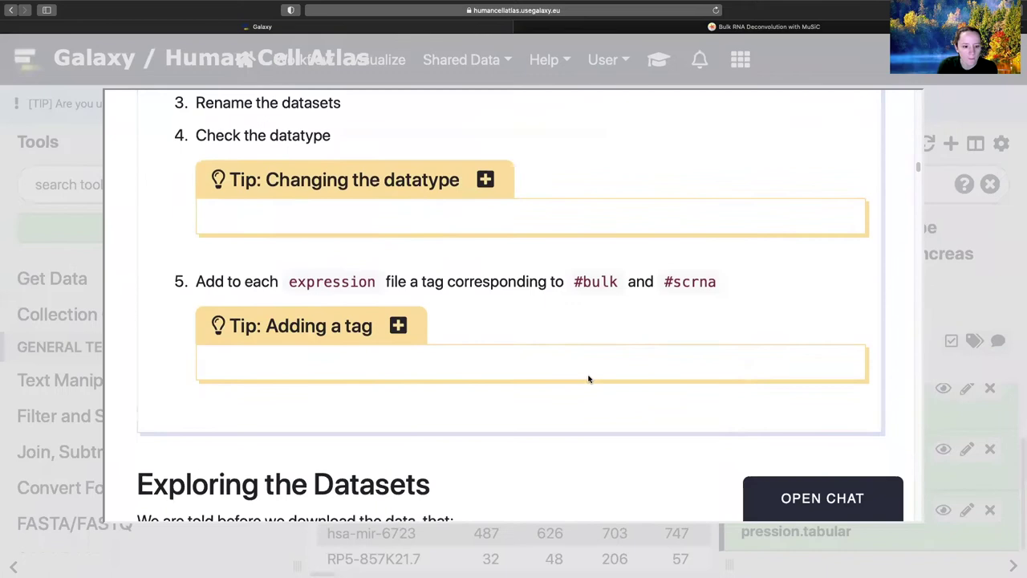
pyautogui.scroll(-15, 588, 375)
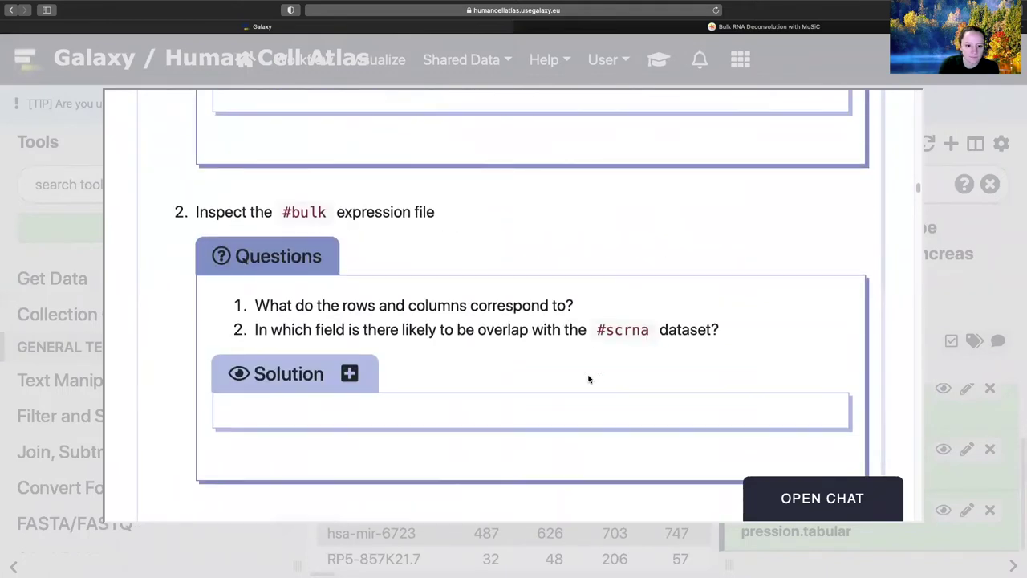
pyautogui.click(375, 285)
pyautogui.scroll(-5, 403, 384)
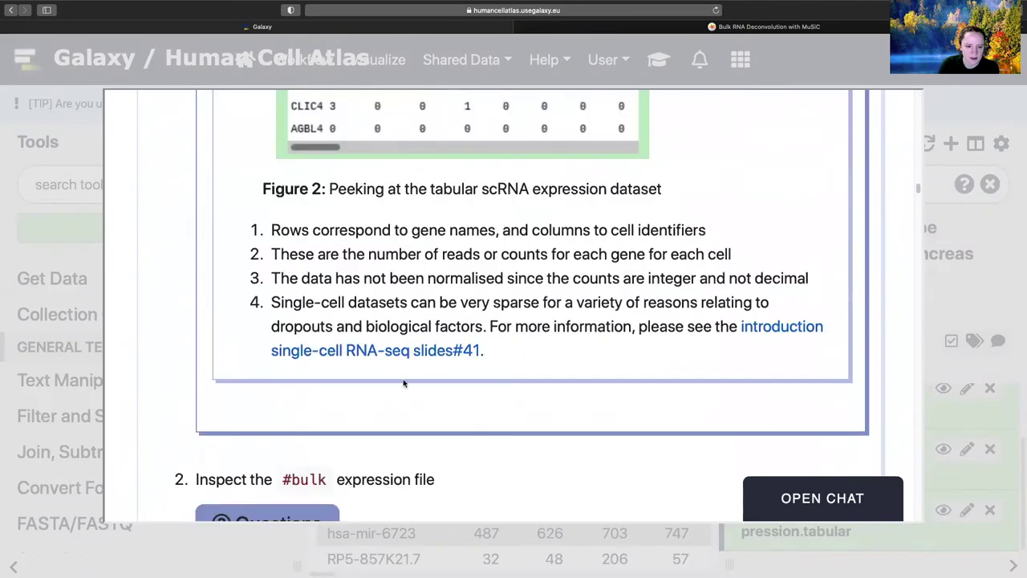
pyautogui.scroll(-12, 359, 473)
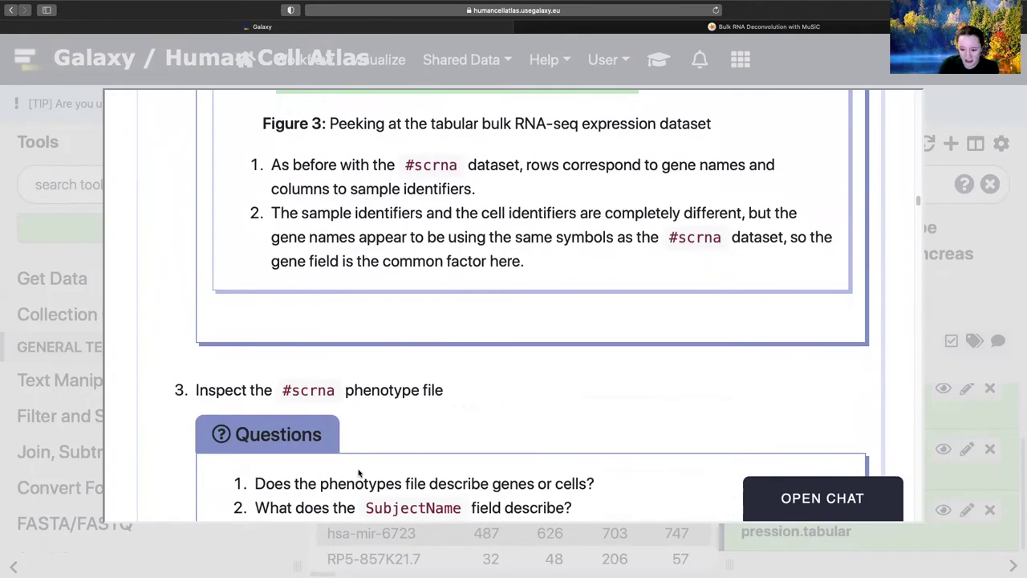
pyautogui.scroll(-4, 359, 474)
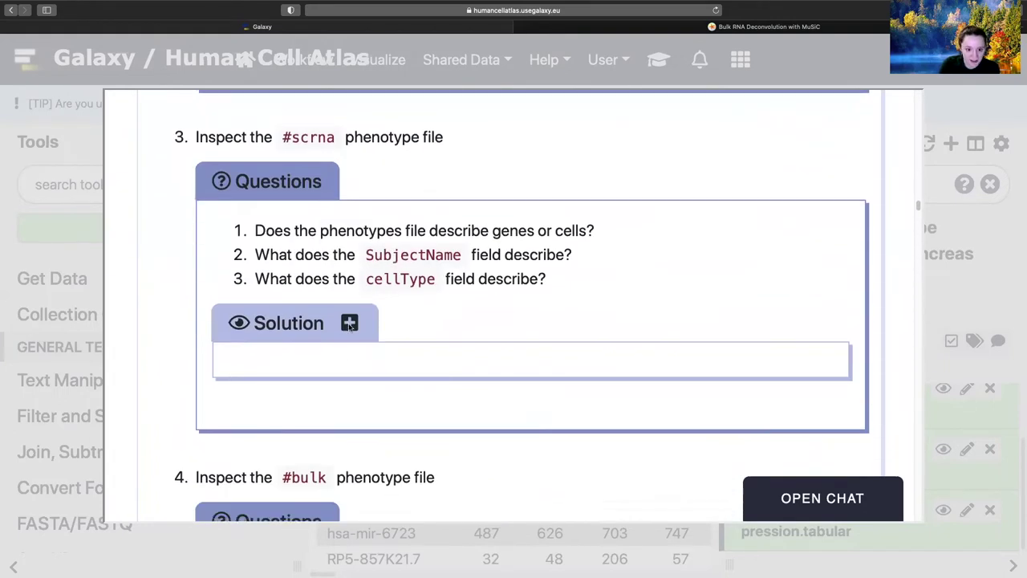
pyautogui.click(350, 324)
pyautogui.scroll(-10, 356, 387)
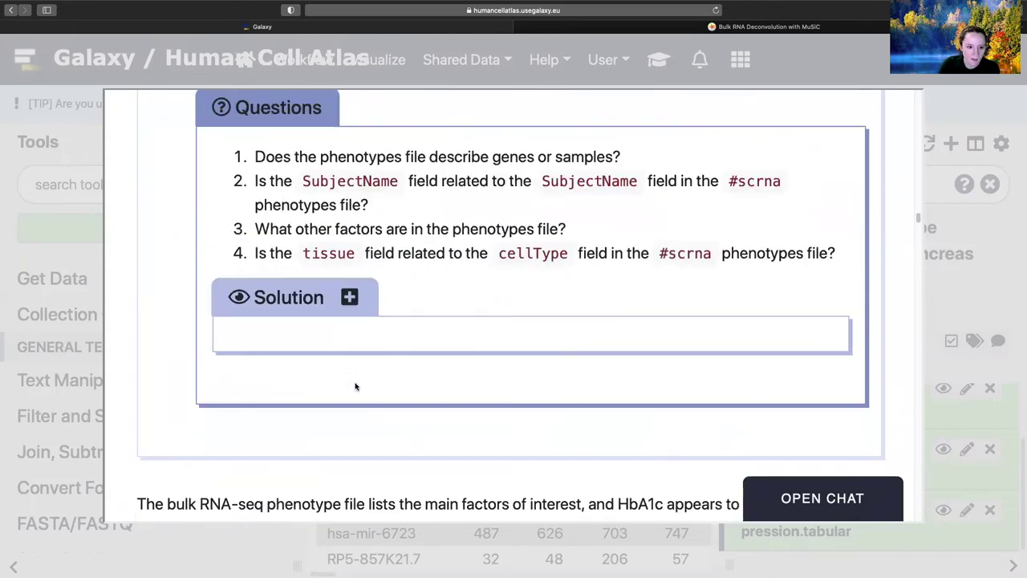
pyautogui.scroll(-6, 355, 387)
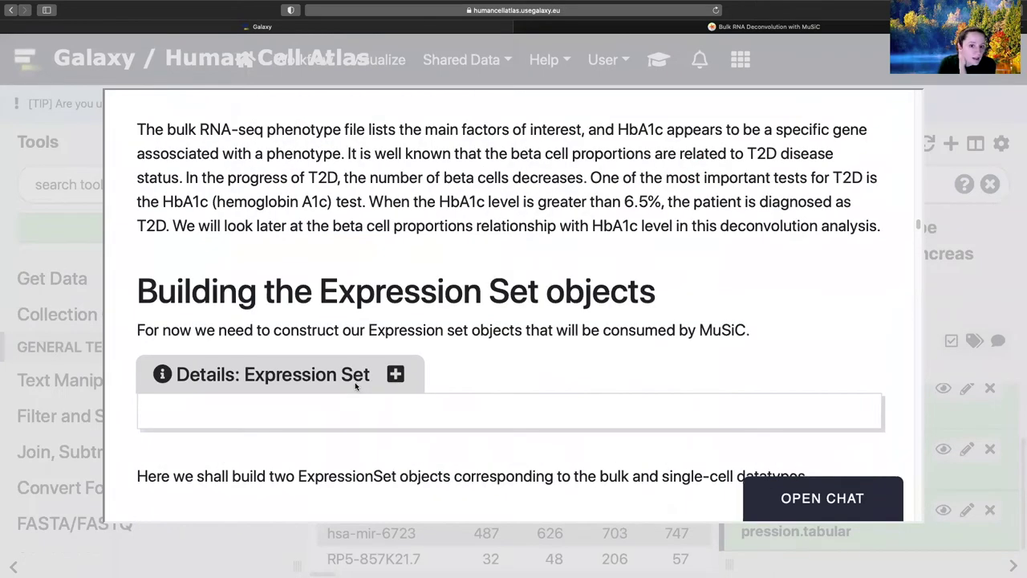
pyautogui.scroll(-1, 355, 386)
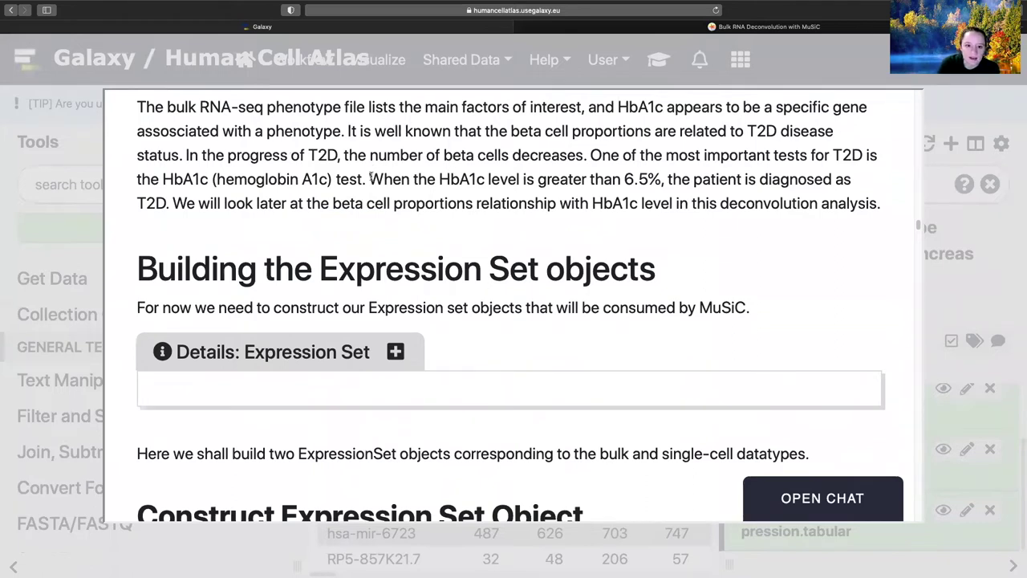
# Review the HbA1c 6.5% diagnosis threshold note and the Expression Set details diagram
pyautogui.moveTo(369, 179); pyautogui.dragTo(624, 179)
pyautogui.click(482, 179)
pyautogui.click(662, 179)
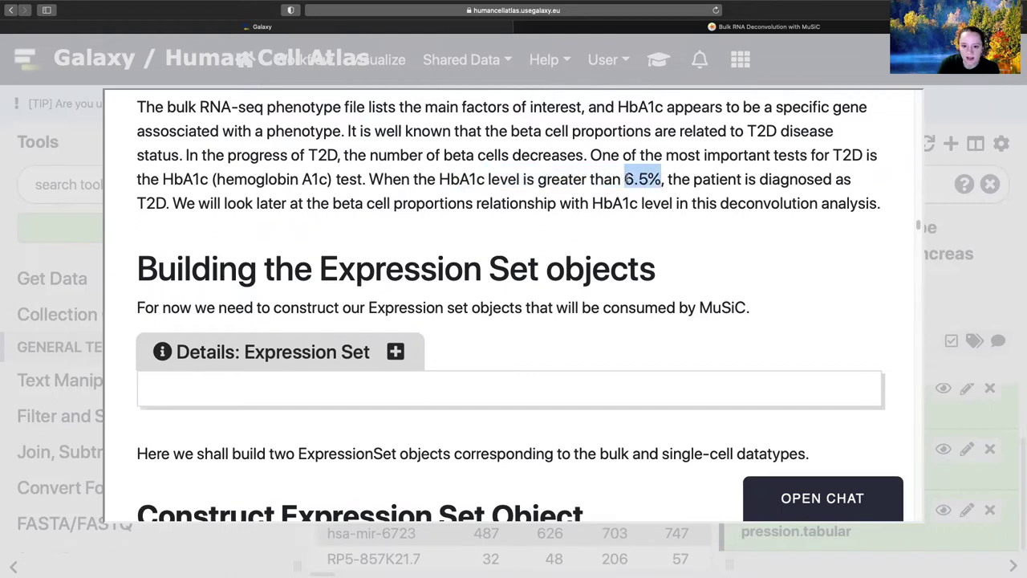
pyautogui.click(625, 179)
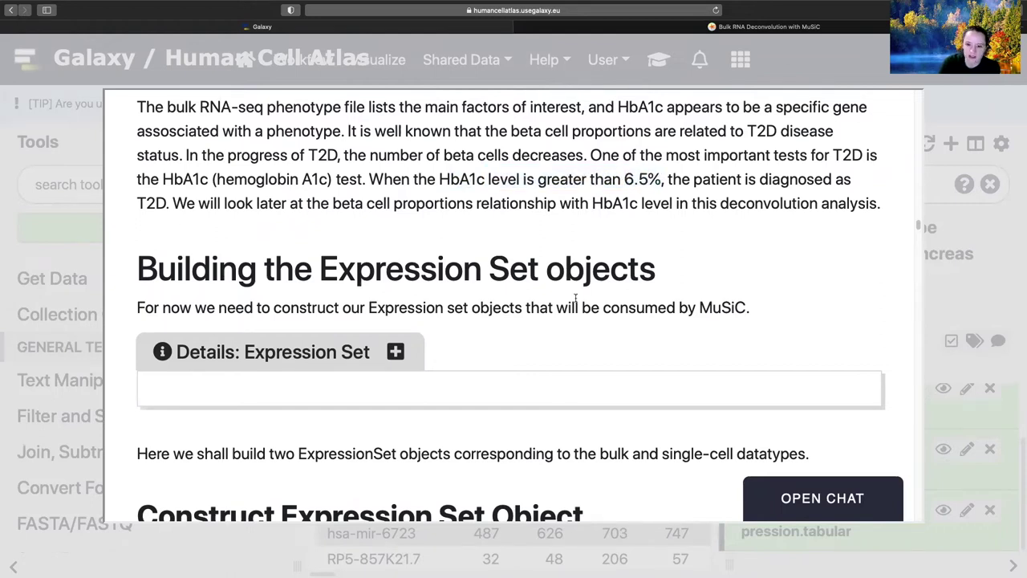
pyautogui.scroll(-2, 575, 299)
pyautogui.moveTo(372, 113); pyautogui.dragTo(425, 173)
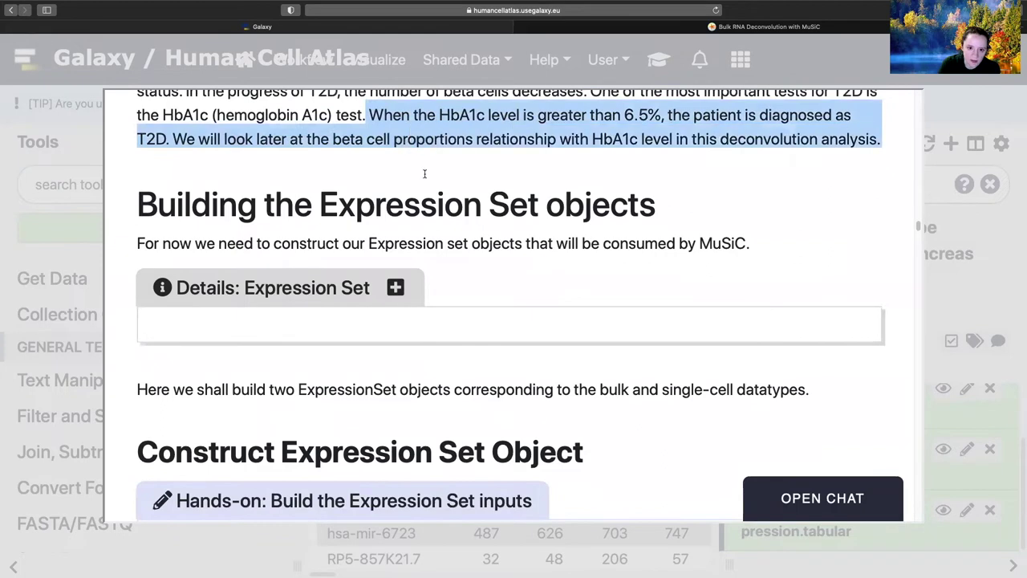
pyautogui.click(424, 174)
pyautogui.scroll(-2, 438, 235)
pyautogui.scroll(-3, 437, 234)
pyautogui.scroll(1, 438, 234)
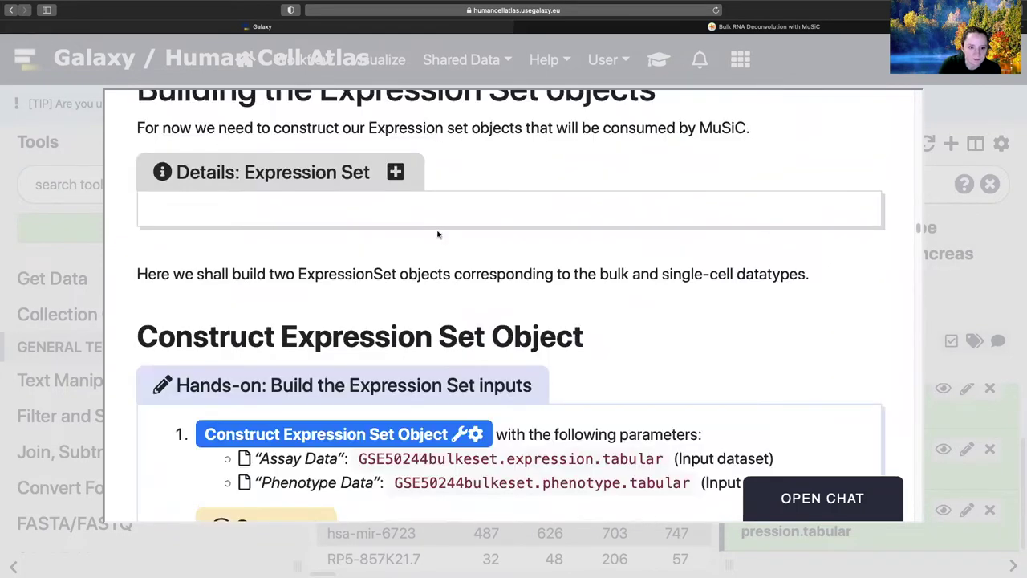
pyautogui.click(395, 174)
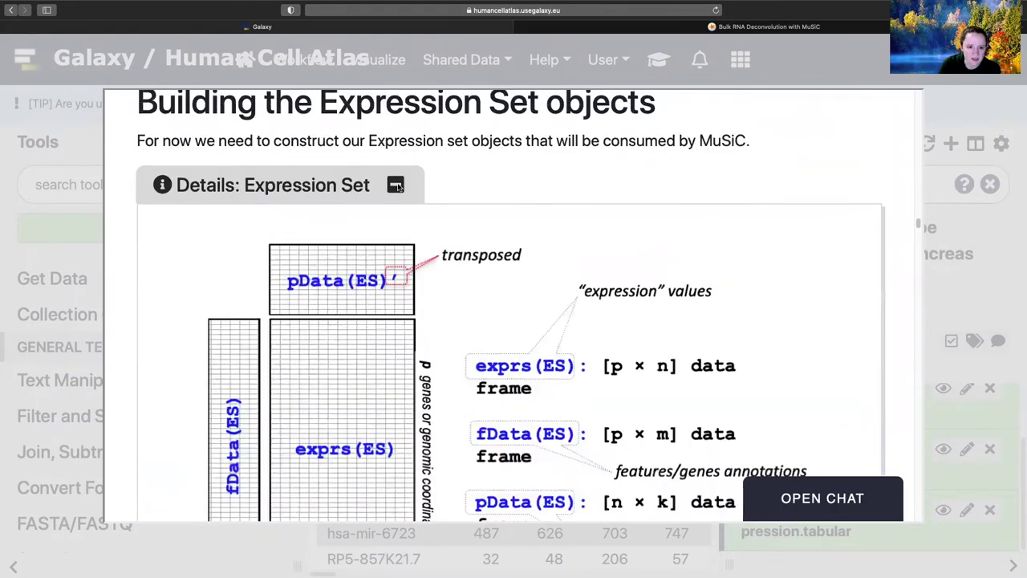
pyautogui.click(396, 185)
pyautogui.scroll(-3, 466, 373)
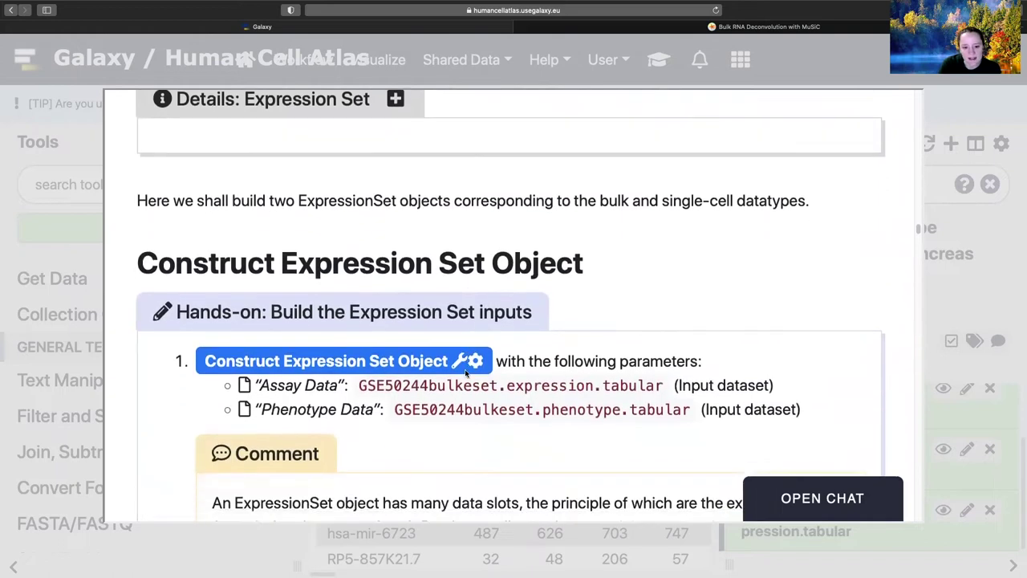
pyautogui.scroll(-2, 465, 373)
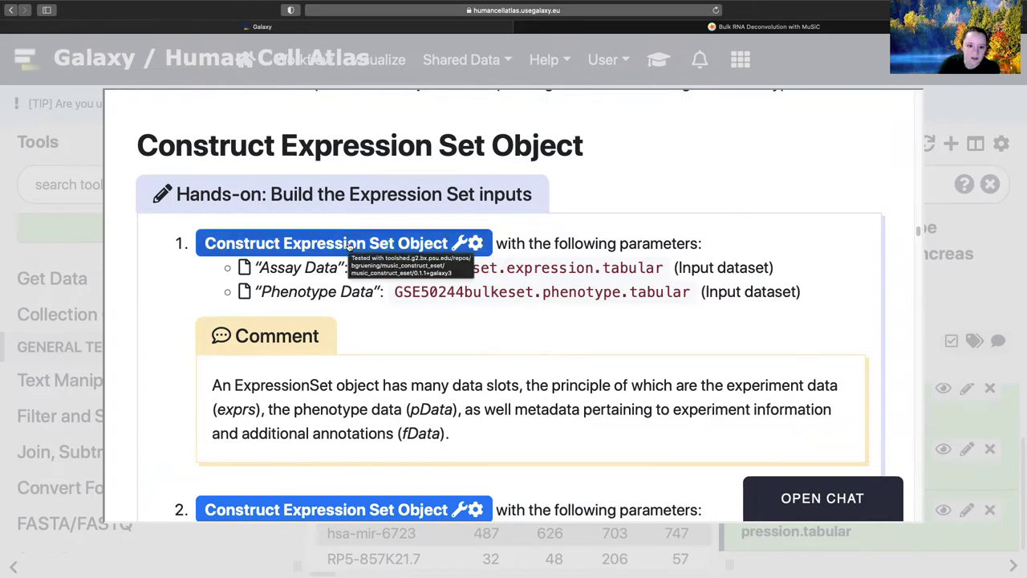
# Open the Construct Expression Set Object tool from the tutorial's link
pyautogui.click(340, 246)
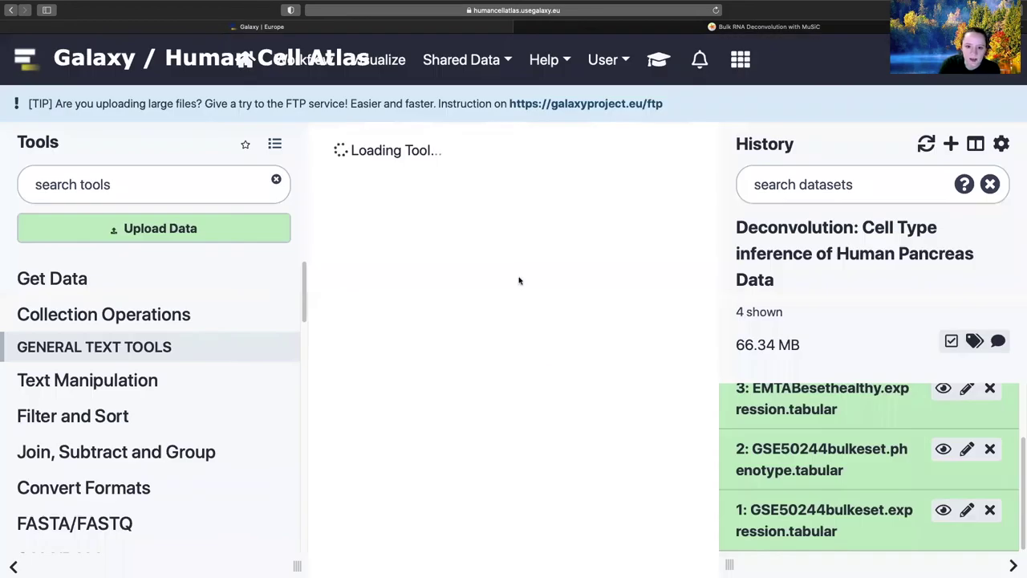
pyautogui.click(658, 60)
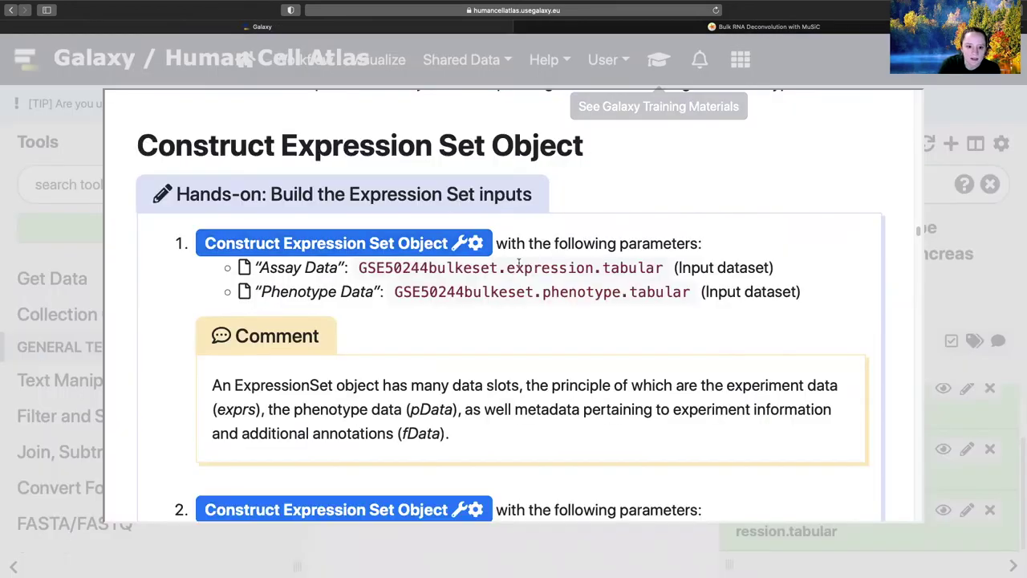
pyautogui.click(415, 241)
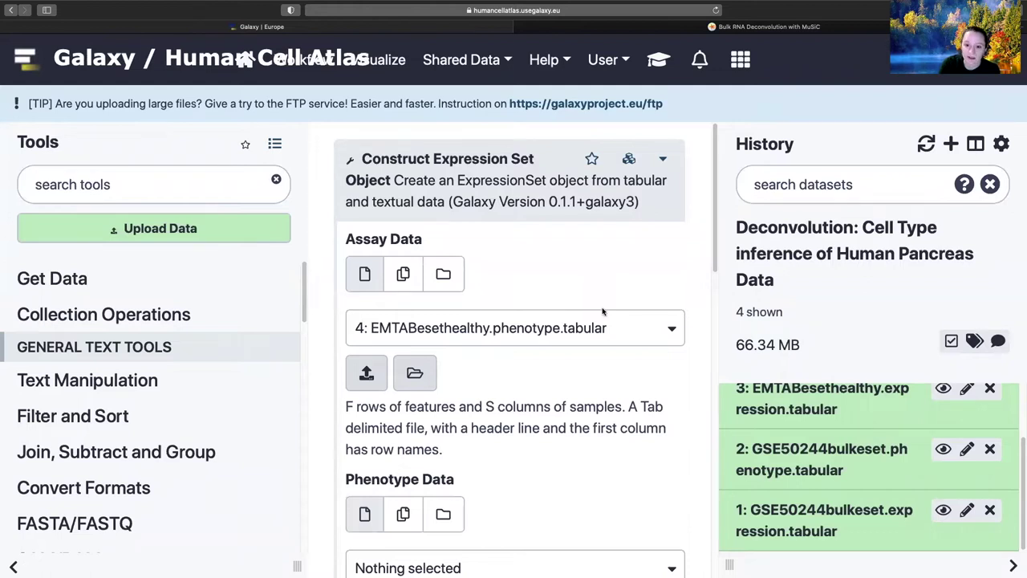
pyautogui.scroll(-1, 601, 298)
pyautogui.scroll(1, 600, 293)
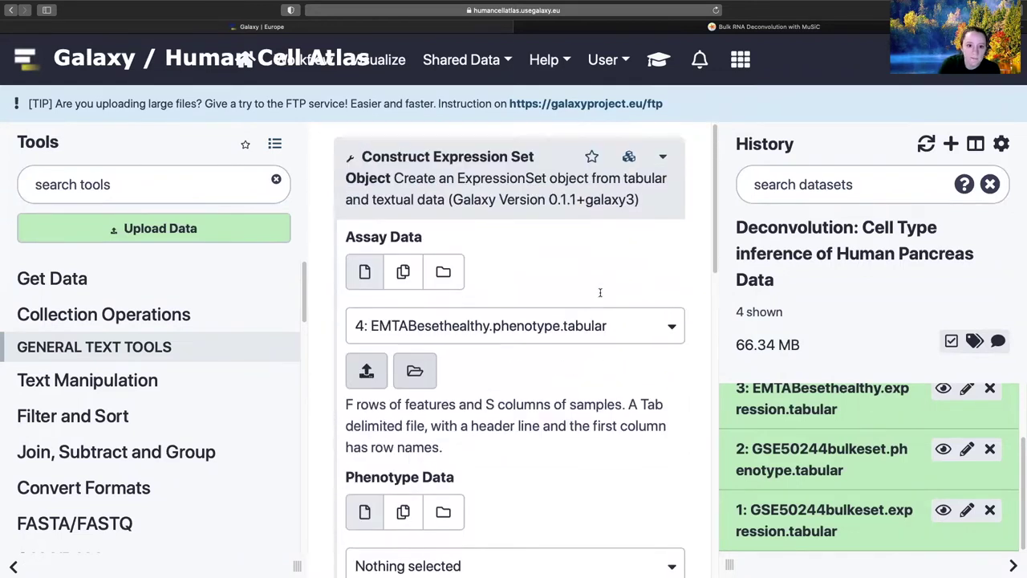
pyautogui.scroll(-1, 600, 292)
# Set Assay Data to bulk expression dataset 1 and Phenotype Data to bulk phenotype dataset 2
pyautogui.click(593, 274)
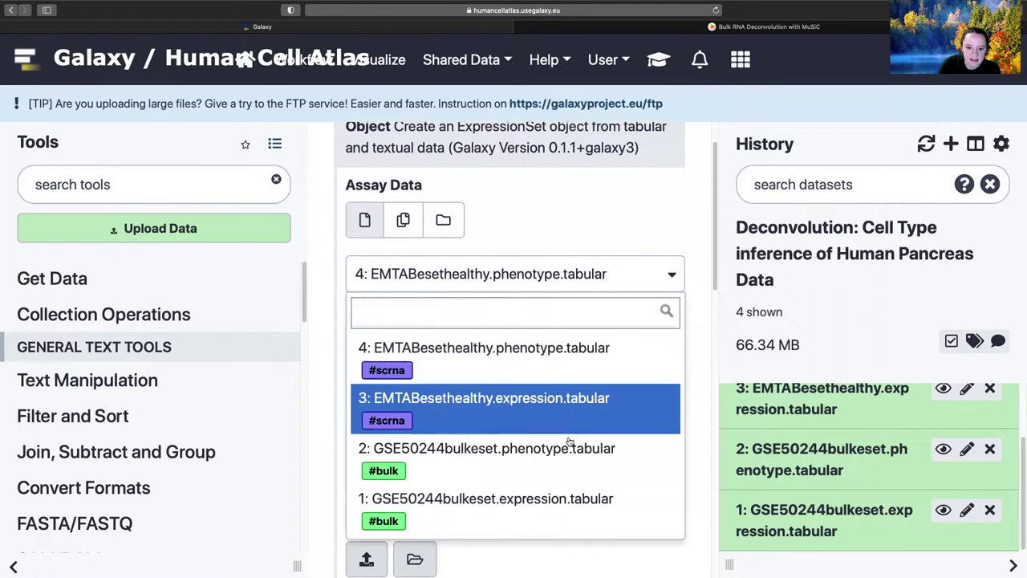
pyautogui.click(569, 514)
pyautogui.scroll(-1, 553, 406)
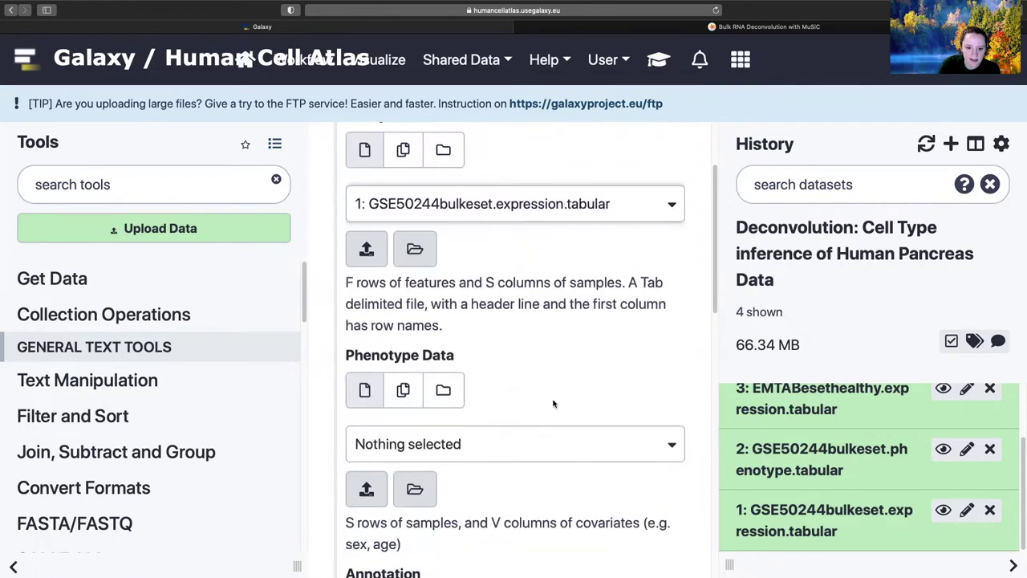
pyautogui.click(543, 443)
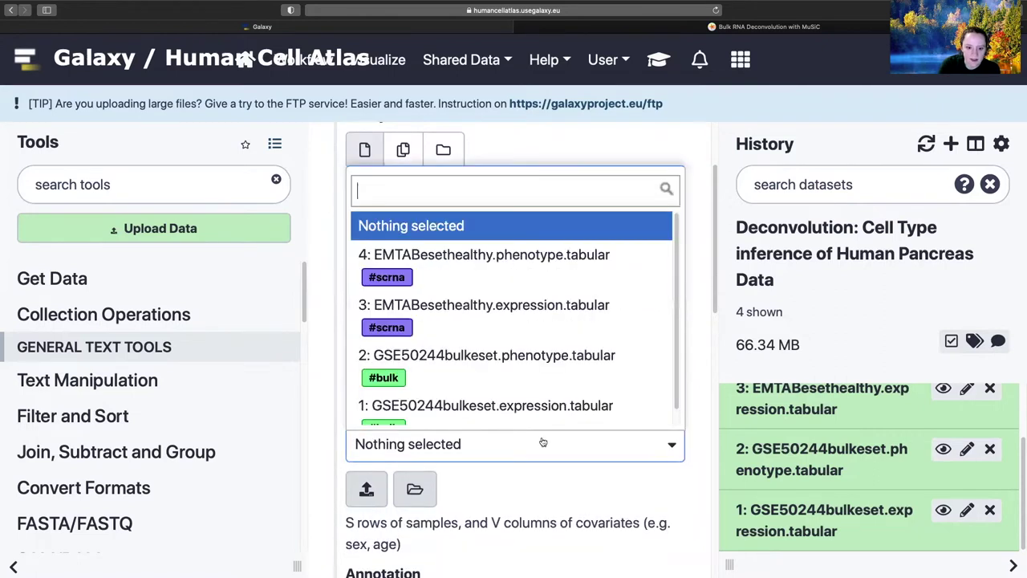
pyautogui.click(541, 358)
pyautogui.scroll(-1, 538, 401)
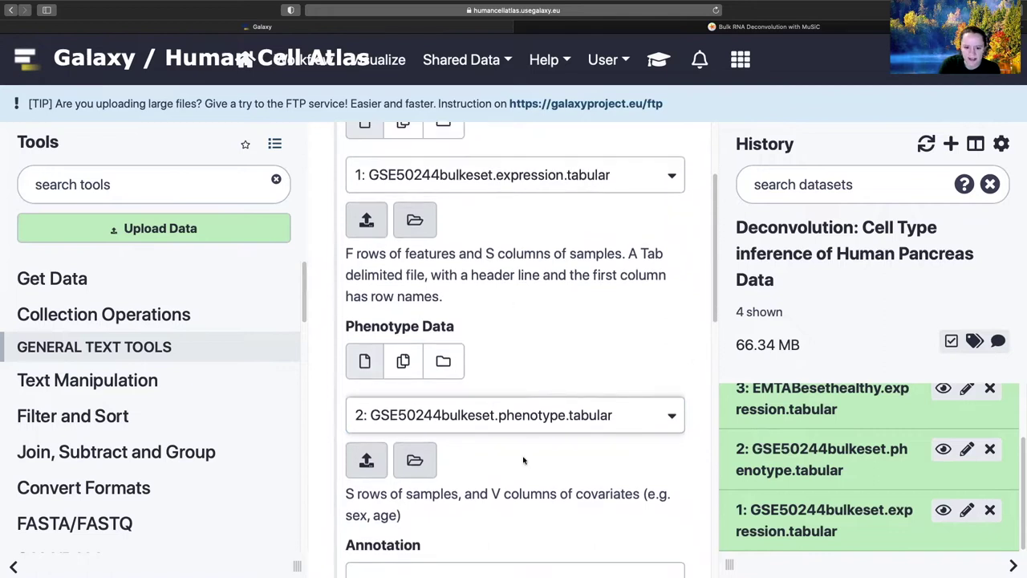
pyautogui.scroll(-6, 523, 466)
# Execute the bulk-table ESet construction, then reload item 5's job settings for a rerun
pyautogui.click(382, 450)
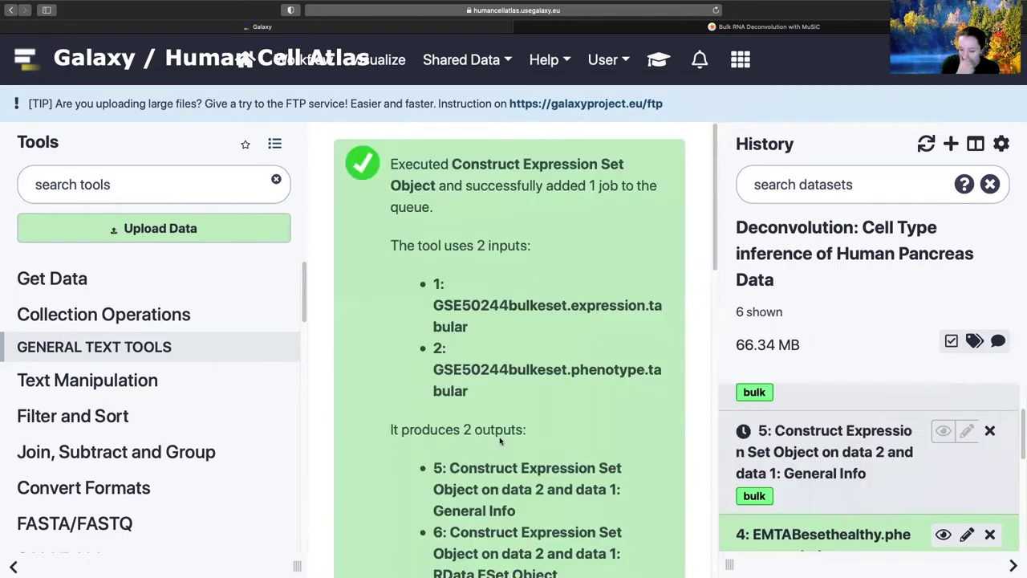
pyautogui.click(811, 452)
pyautogui.scroll(-2, 802, 466)
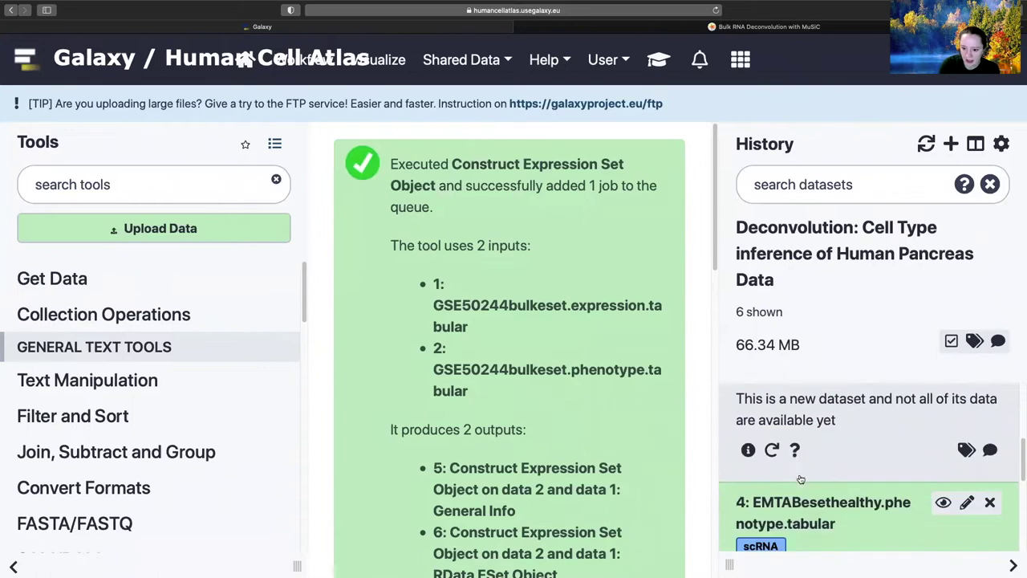
pyautogui.click(772, 451)
# Rerun it with scRNA dataset 3 as Assay Data and dataset 4 as Phenotype Data
pyautogui.click(459, 327)
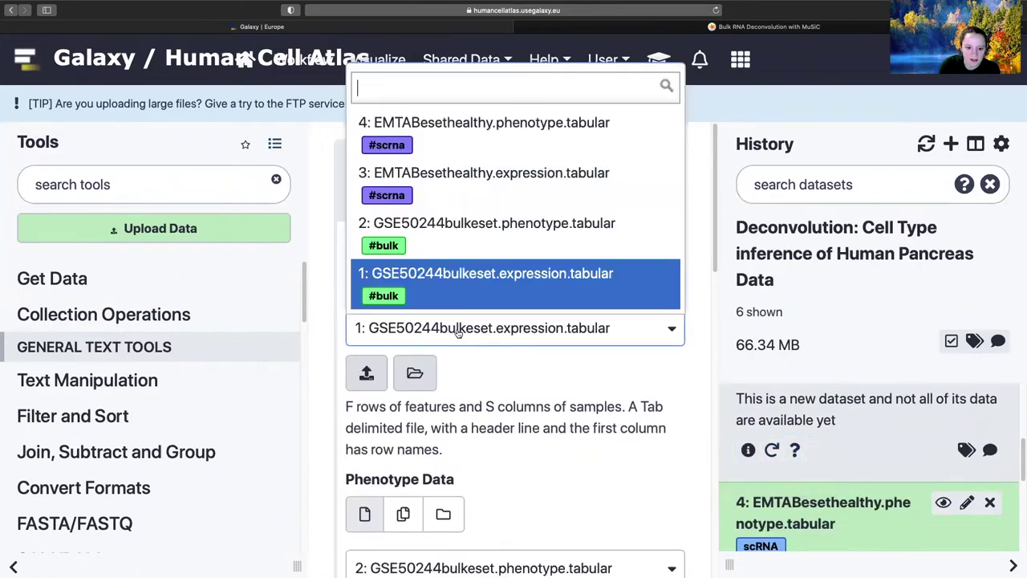
pyautogui.click(442, 192)
pyautogui.scroll(-4, 493, 387)
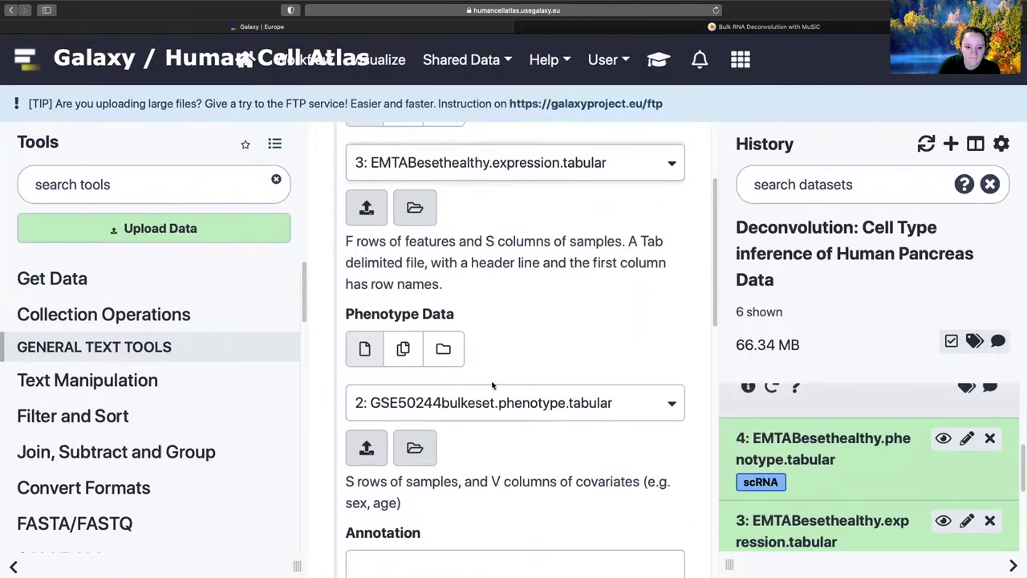
pyautogui.click(488, 401)
pyautogui.click(476, 230)
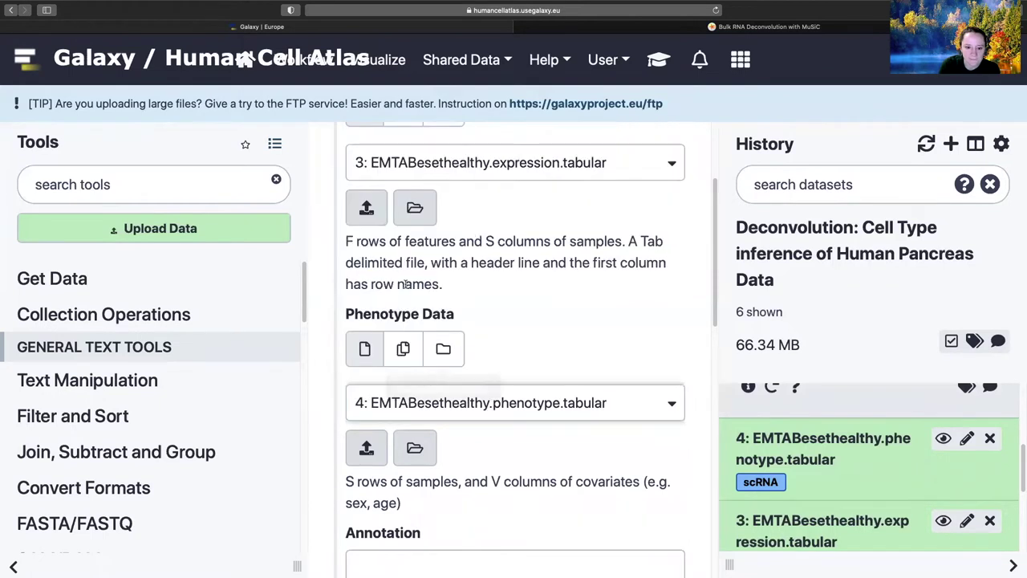
pyautogui.scroll(-2, 548, 383)
pyautogui.scroll(-5, 548, 382)
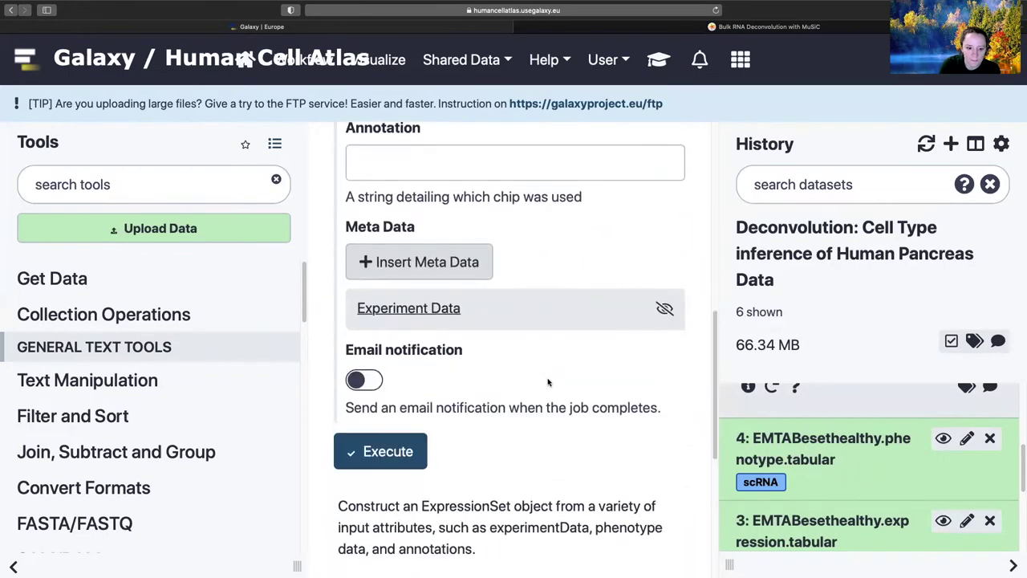
pyautogui.click(412, 357)
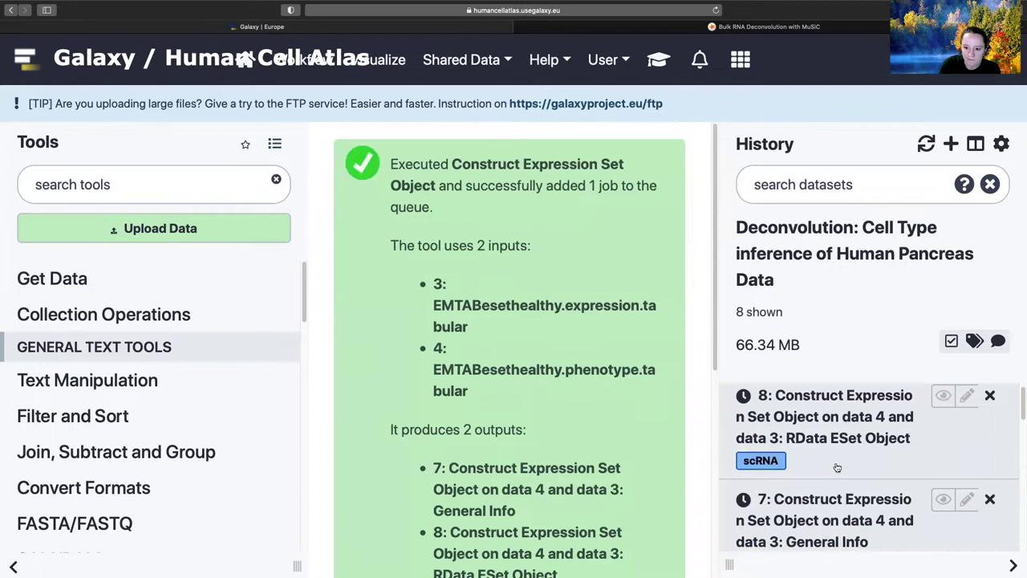
pyautogui.scroll(-5, 837, 466)
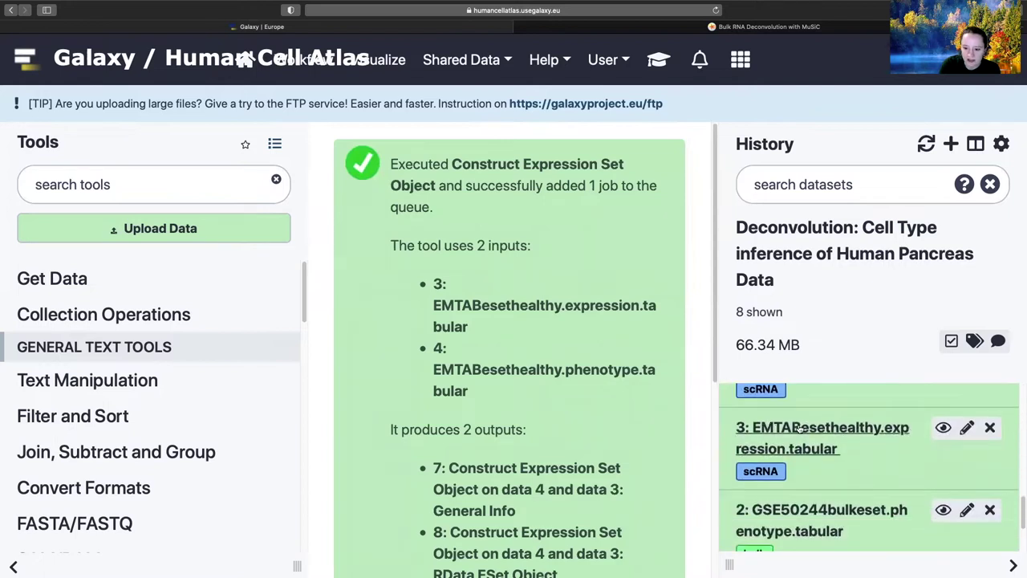
pyautogui.scroll(-1, 872, 430)
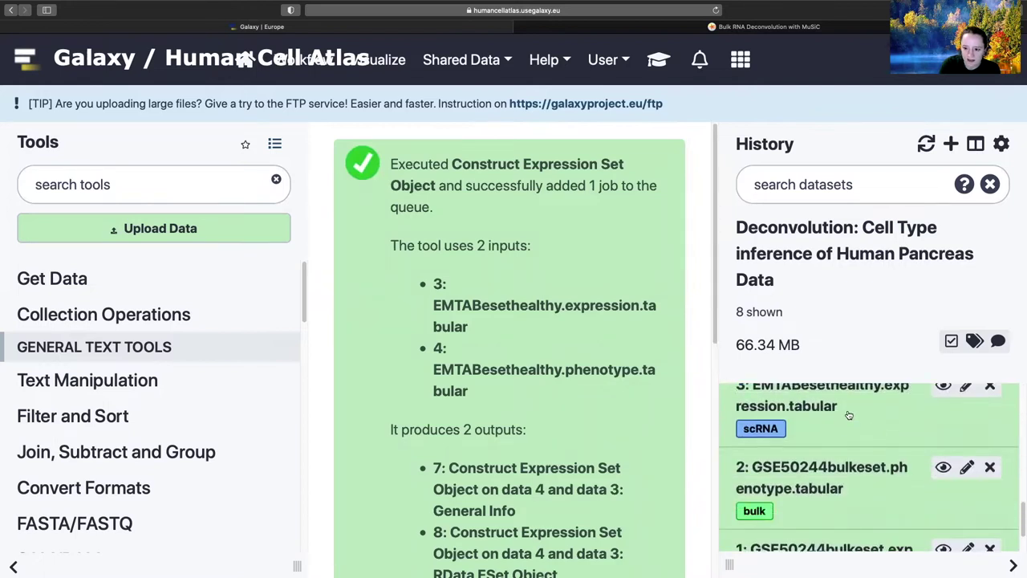
pyautogui.scroll(1, 847, 426)
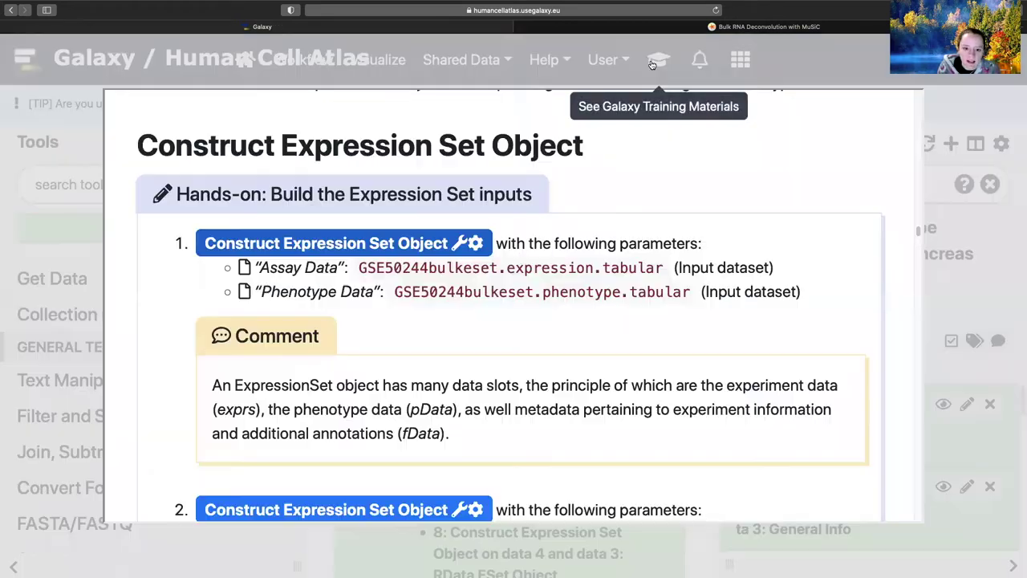
# Read through the training tutorial overlay for the next hands-on instructions
pyautogui.click(658, 60)
pyautogui.scroll(-2, 583, 321)
pyautogui.scroll(-1, 584, 321)
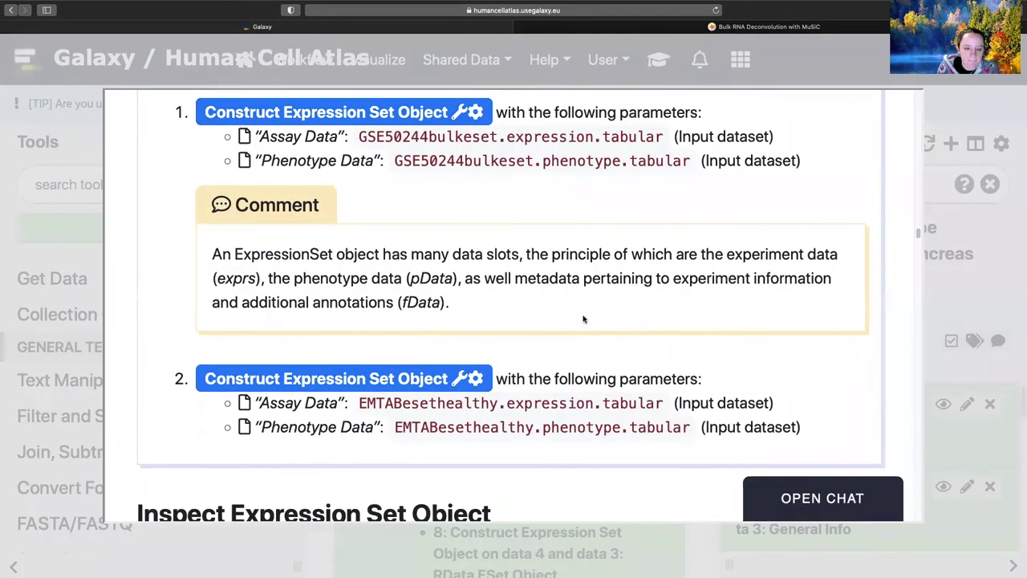
pyautogui.scroll(-10, 583, 319)
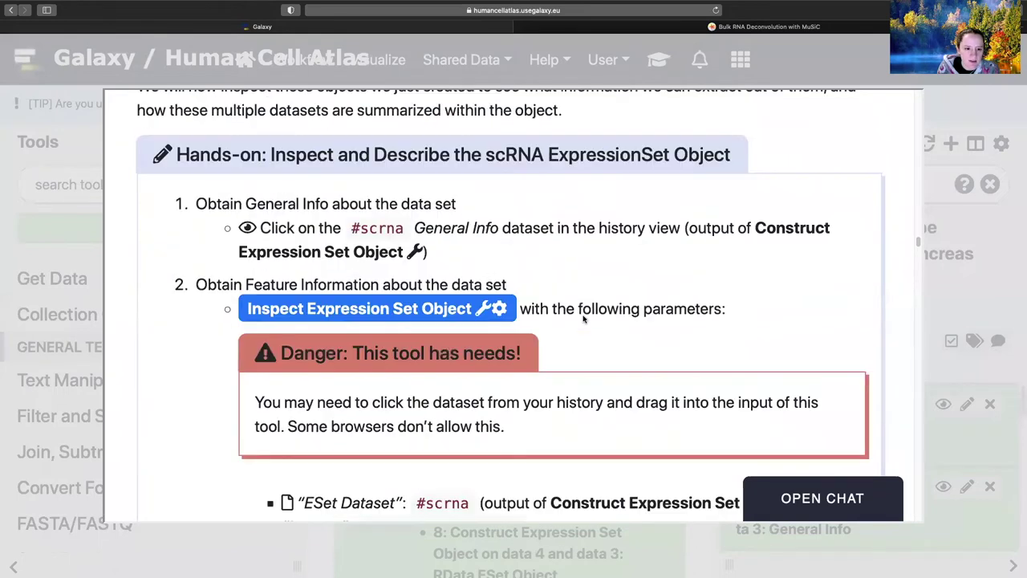
pyautogui.click(937, 292)
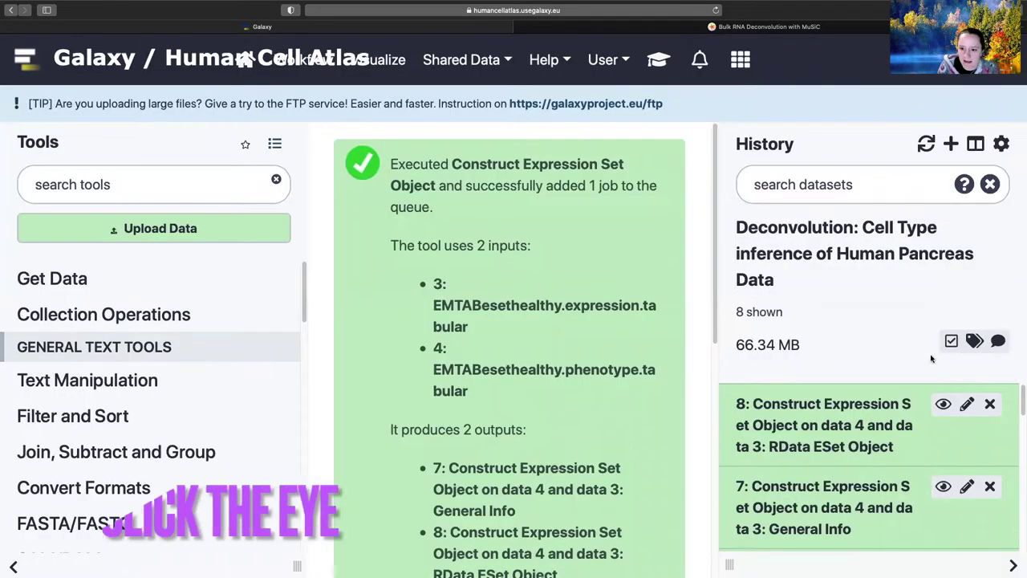
# Expand history item 8 to check its 16.1 MB rdata output
pyautogui.click(889, 443)
pyautogui.scroll(-2, 885, 464)
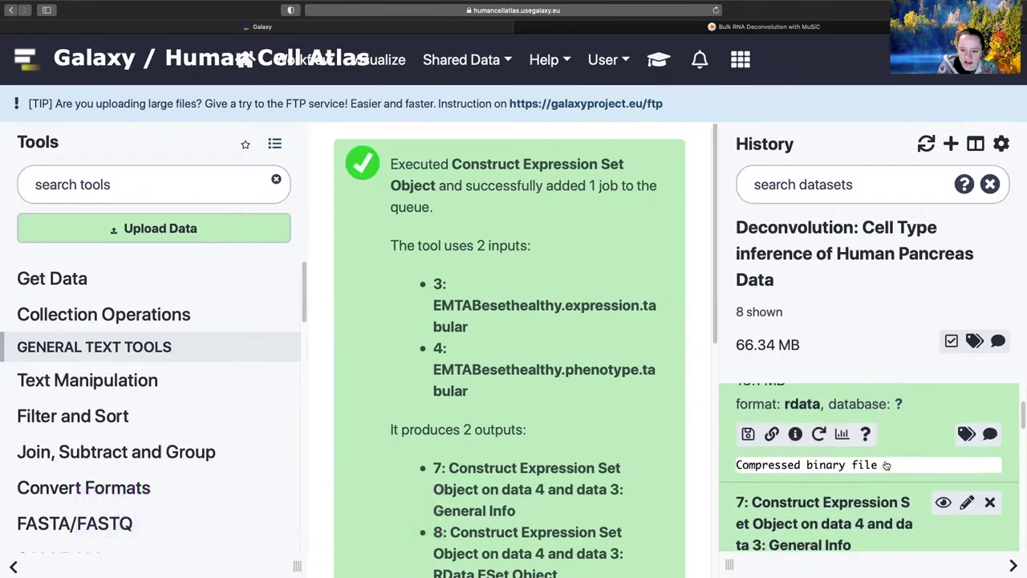
pyautogui.scroll(2, 886, 464)
pyautogui.scroll(-3, 886, 464)
pyautogui.scroll(3, 886, 464)
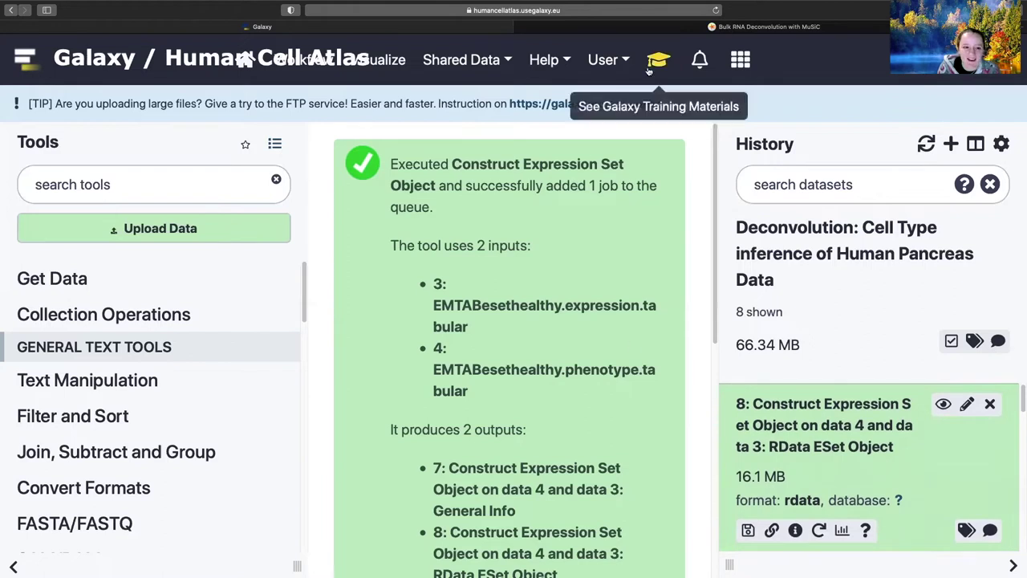
# Search the tool list for 'inspec' and bring the tutorial back up
pyautogui.click(204, 184)
pyautogui.write('inspect')
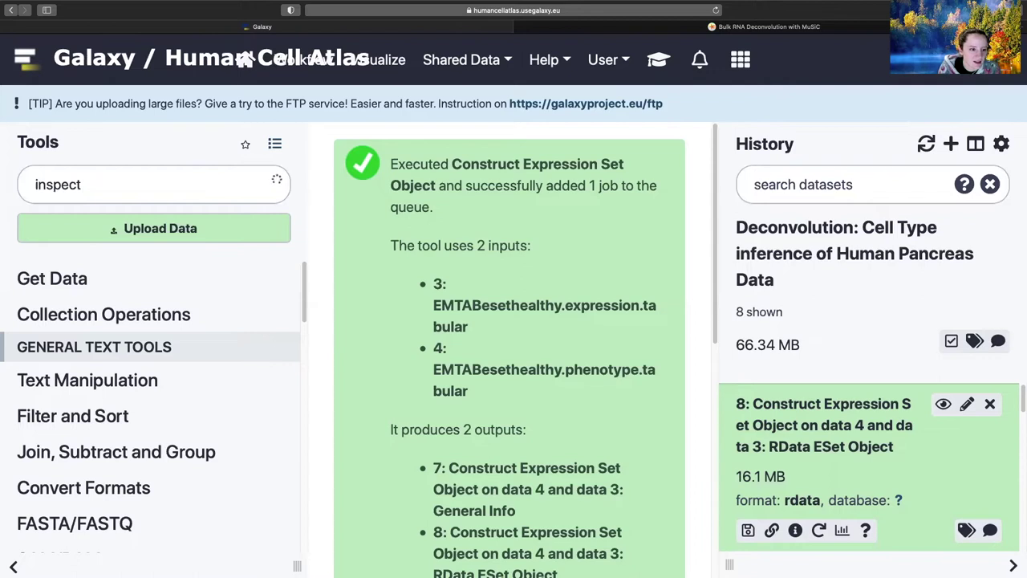
pyautogui.click(661, 57)
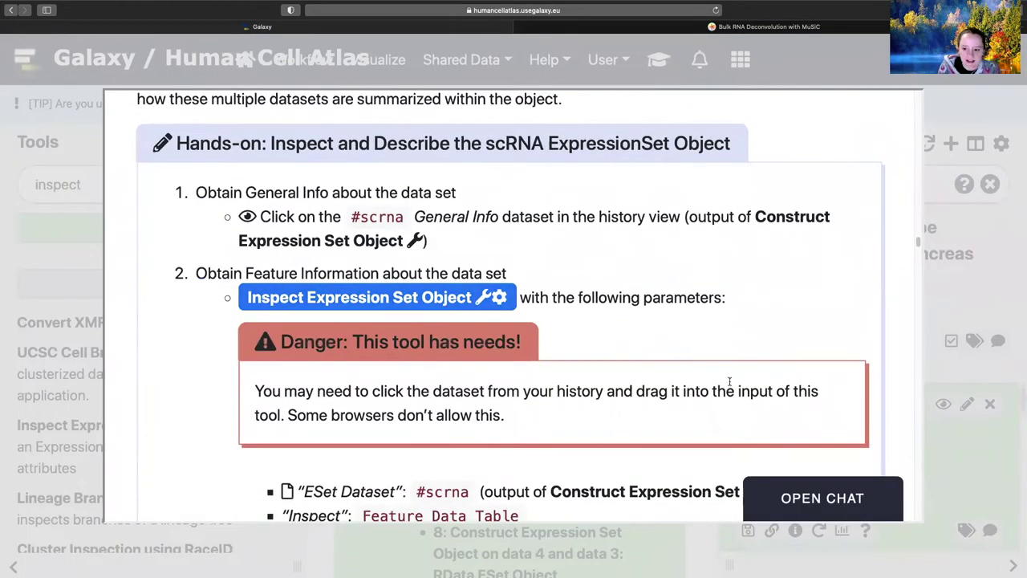
# Open Inspect Expression Set Object with scRNA dataset 8 as the ESet input
pyautogui.click(441, 302)
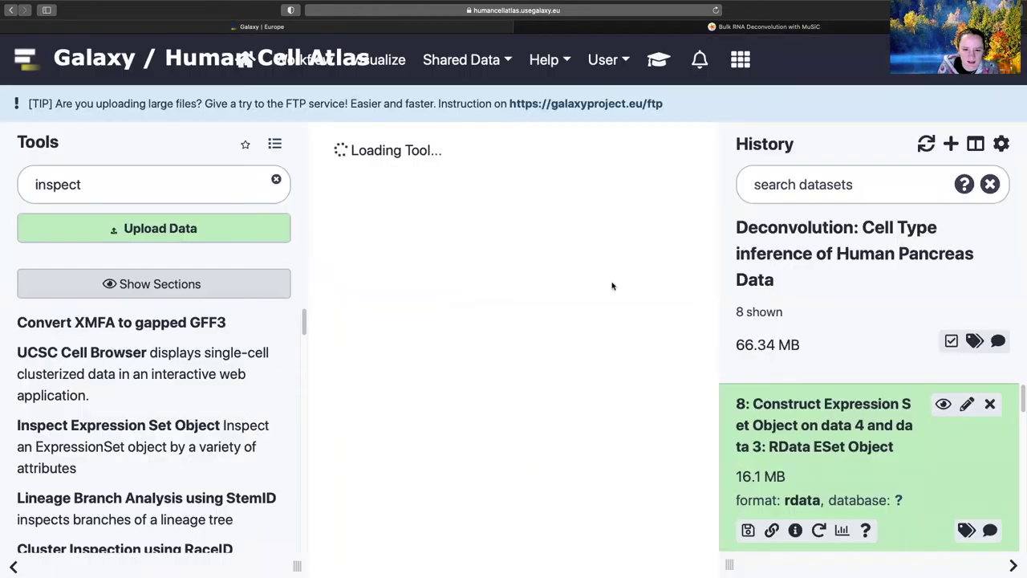
pyautogui.click(426, 324)
pyautogui.click(444, 327)
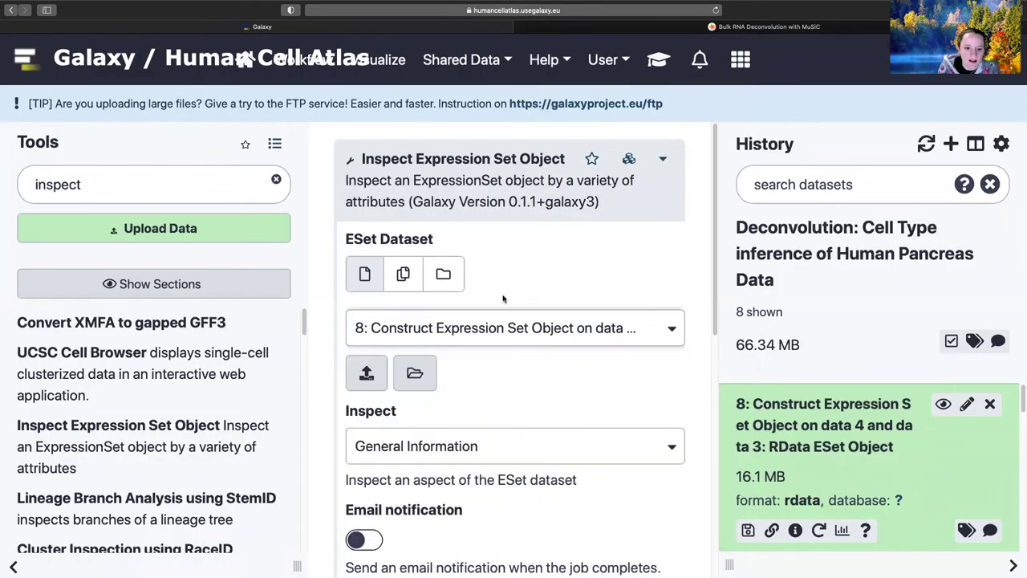
pyautogui.click(503, 343)
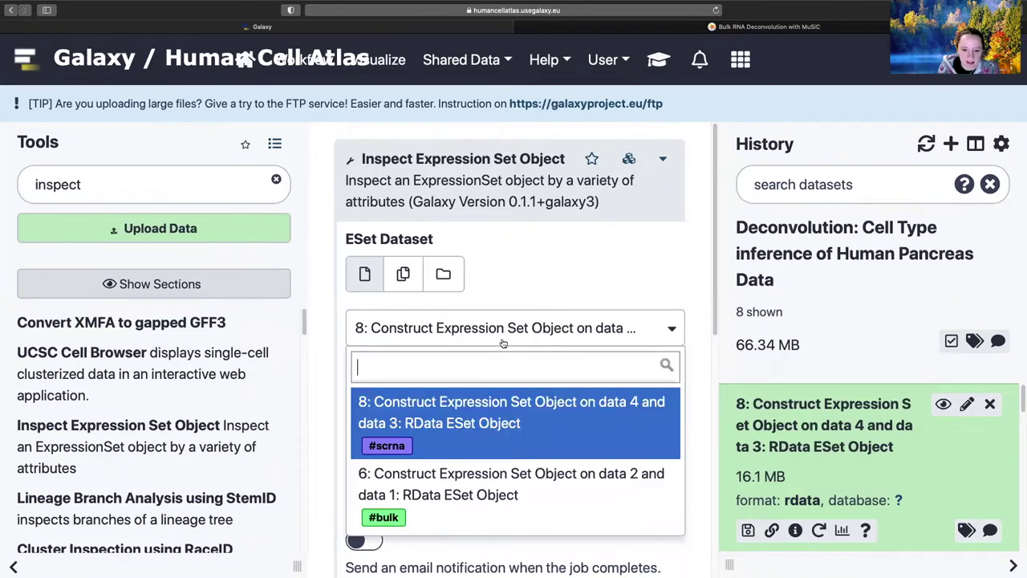
pyautogui.click(503, 337)
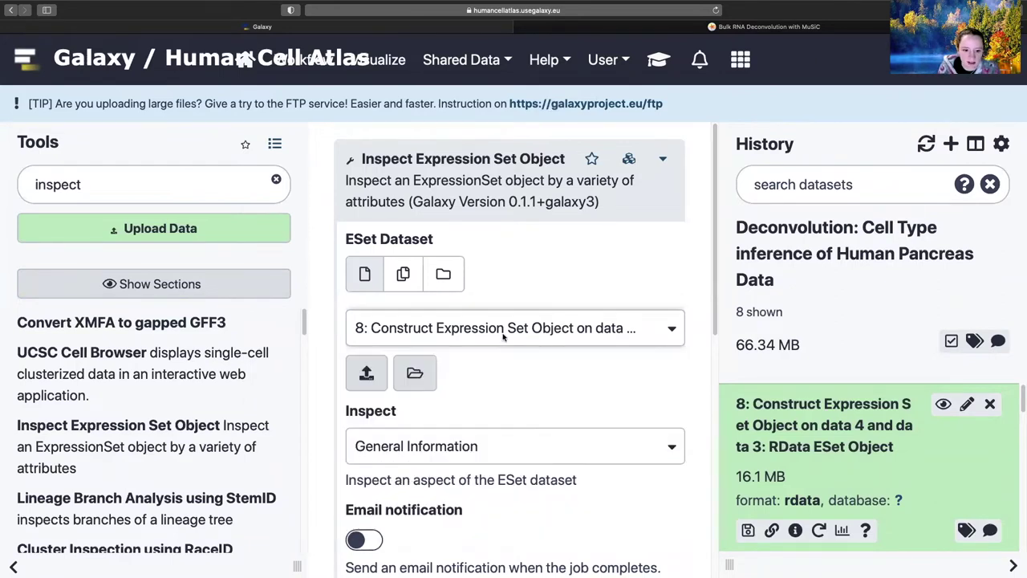
pyautogui.scroll(-3, 534, 434)
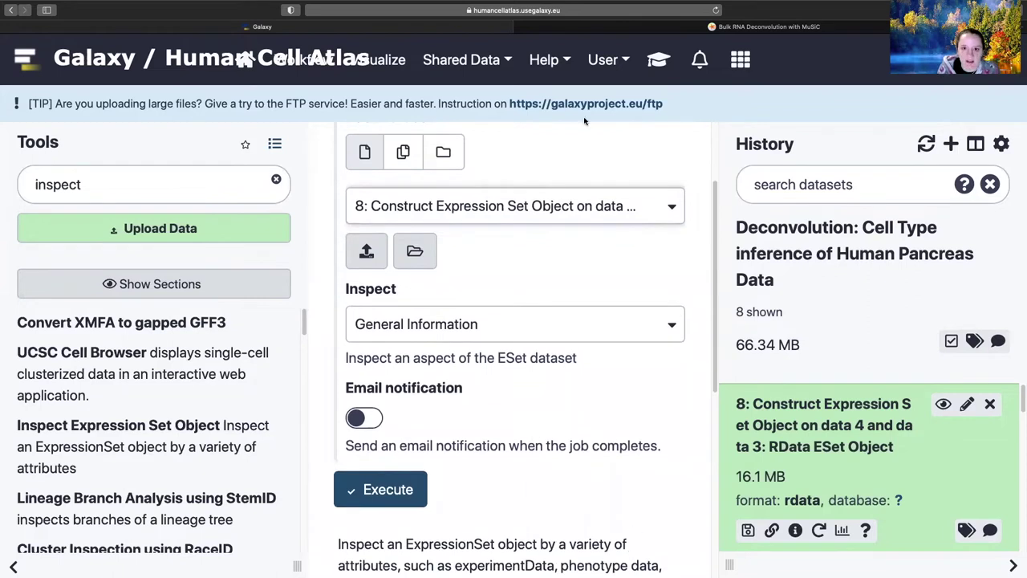
# Review the tutorial's parameters for the ExpressionSet inspection
pyautogui.click(658, 59)
pyautogui.scroll(-5, 693, 323)
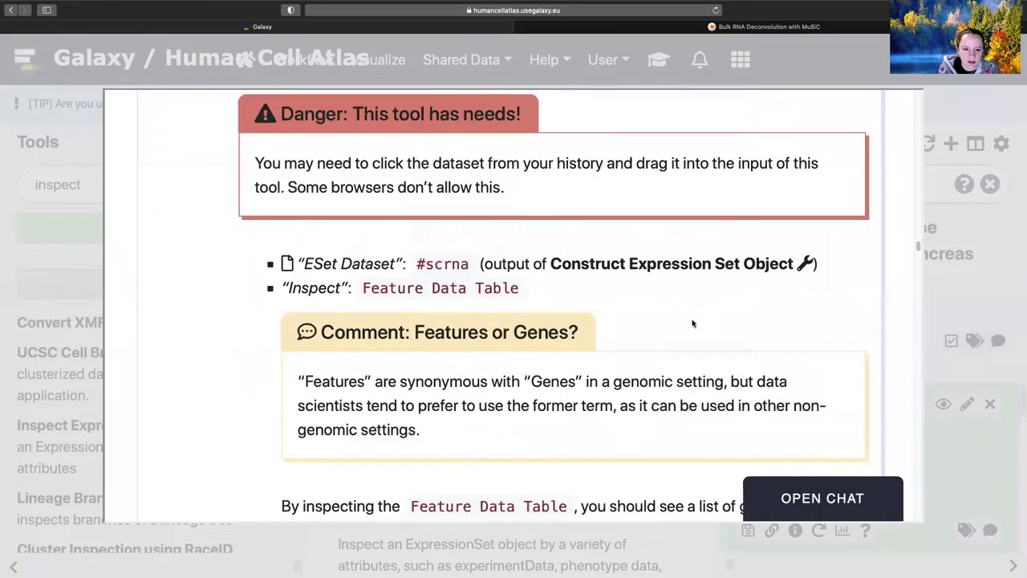
pyautogui.scroll(-2, 692, 320)
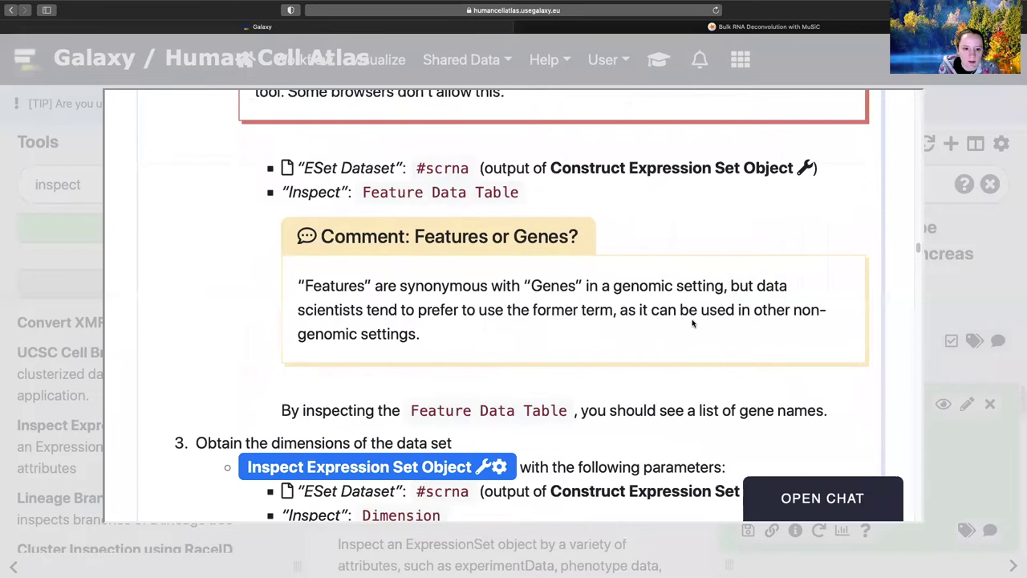
pyautogui.scroll(6, 693, 323)
pyautogui.scroll(-4, 692, 323)
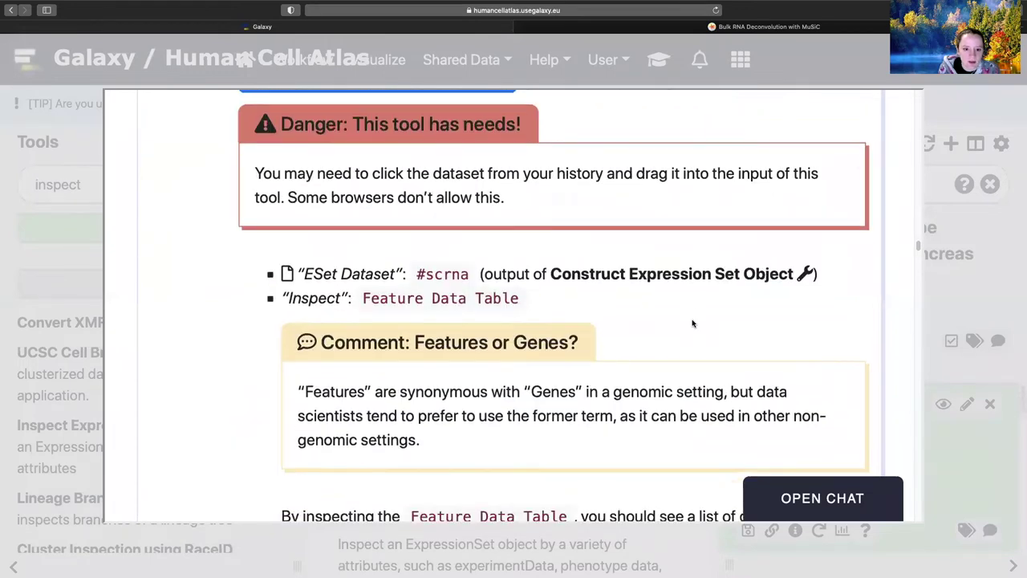
pyautogui.click(954, 273)
# Confirm dataset 8, set Inspect to Feature Data Table, and execute
pyautogui.click(539, 206)
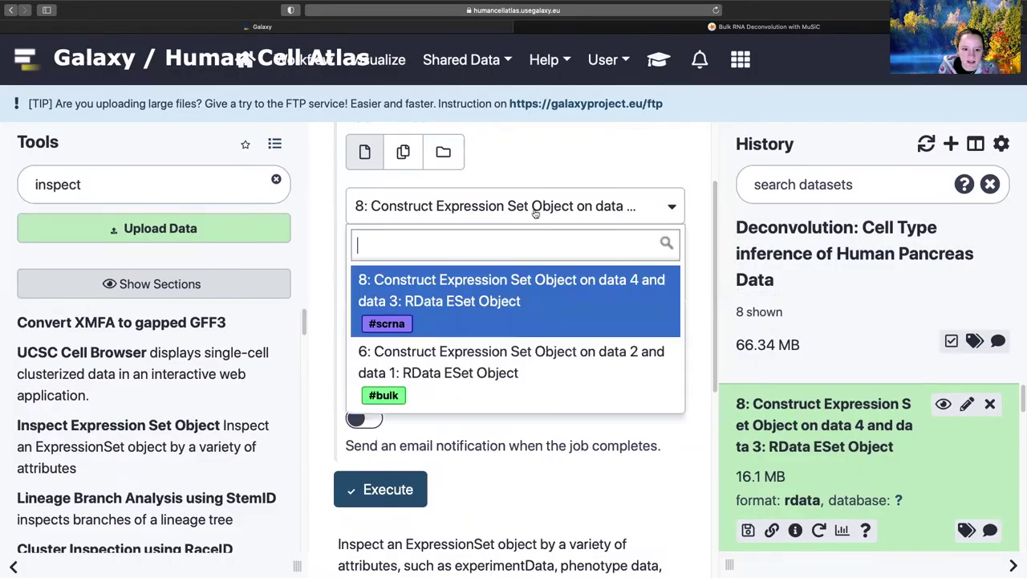
pyautogui.click(516, 299)
pyautogui.click(493, 323)
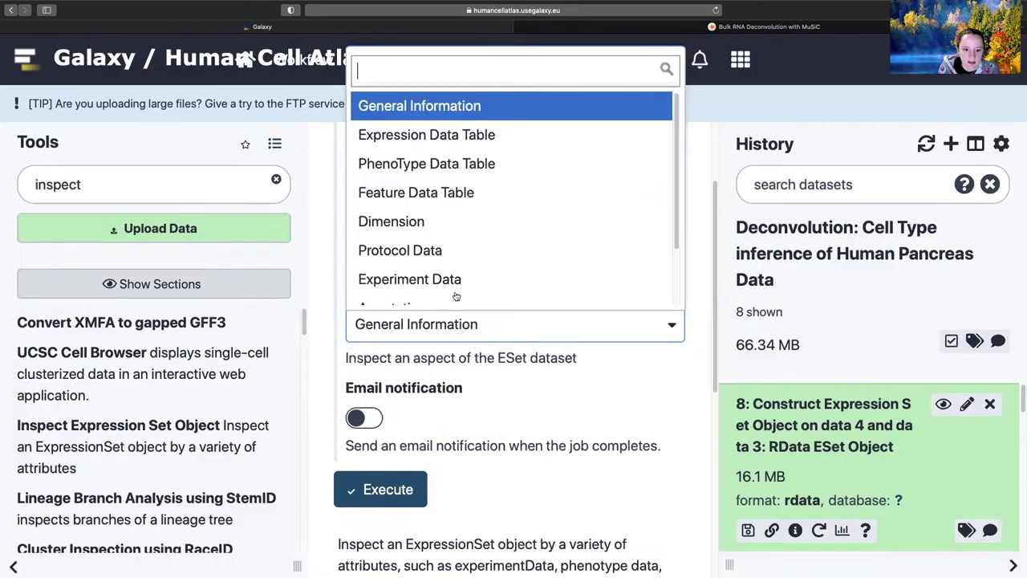
pyautogui.click(456, 195)
pyautogui.click(385, 489)
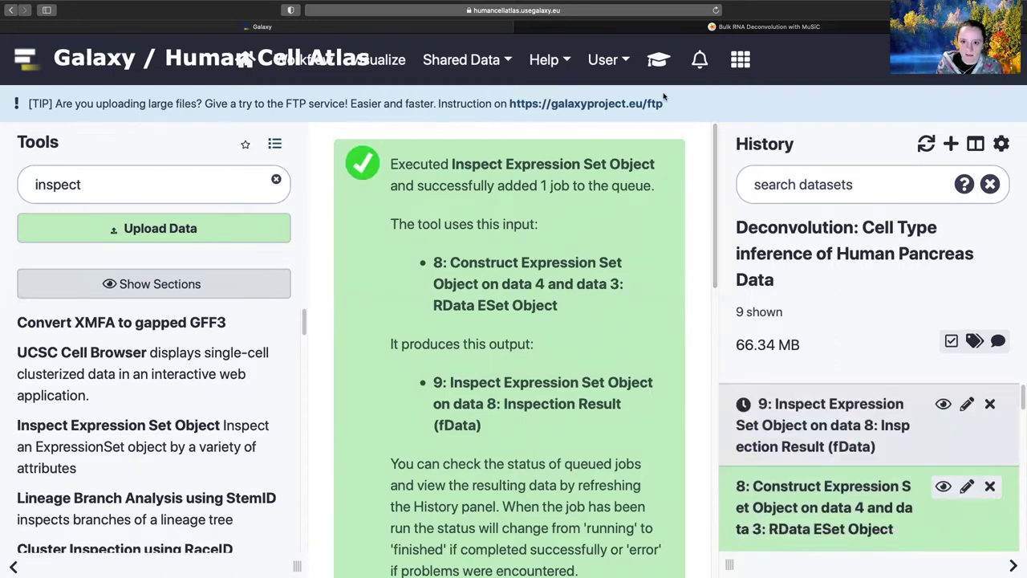
# Review the tutorial's instructions for the next inspection
pyautogui.click(658, 61)
pyautogui.scroll(-5, 610, 331)
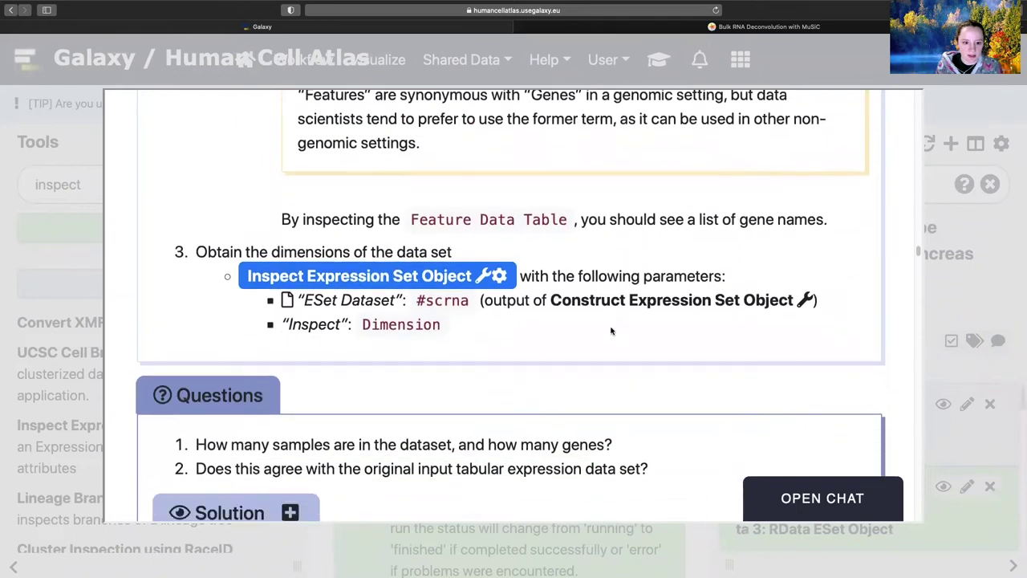
pyautogui.scroll(3, 610, 330)
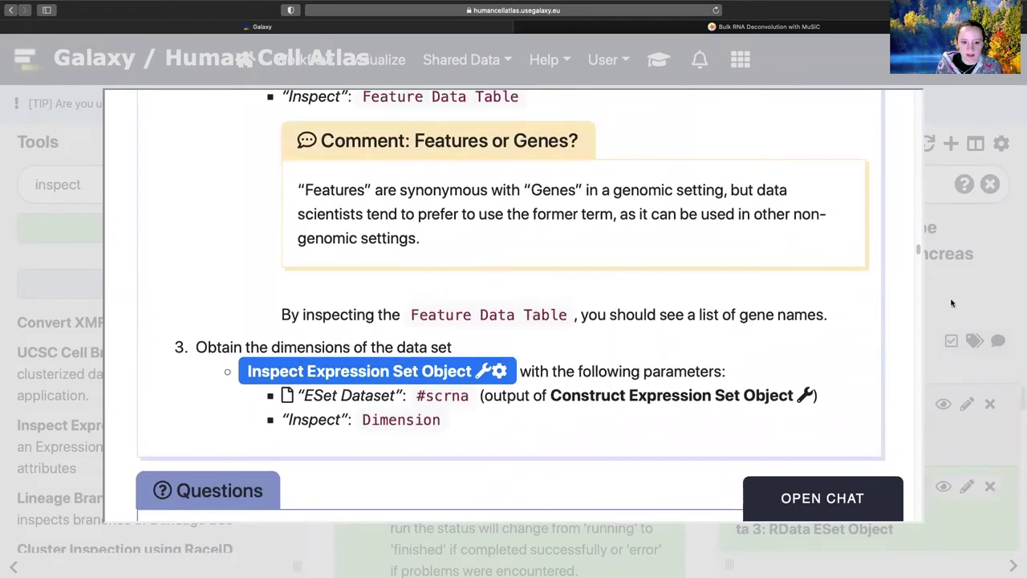
pyautogui.scroll(3, 917, 301)
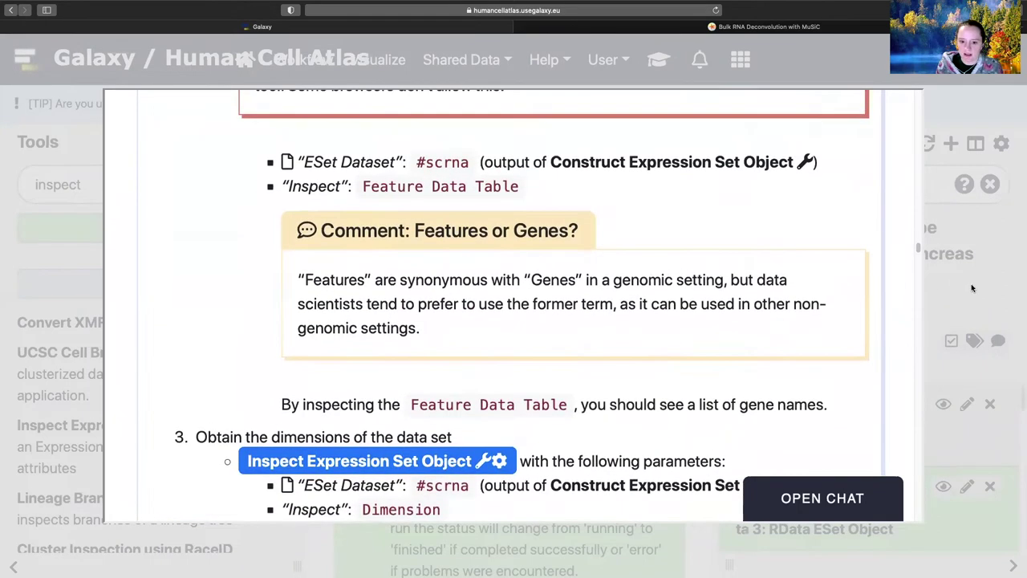
pyautogui.click(972, 288)
# Rerun item 9's inspection job with Inspect set to Dimension
pyautogui.click(819, 436)
pyautogui.scroll(-2, 811, 475)
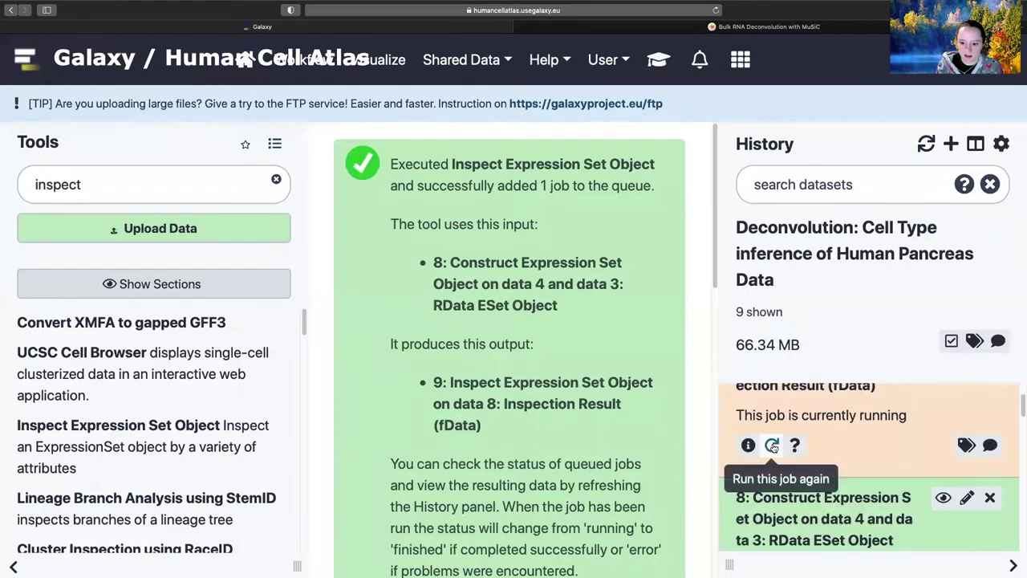
pyautogui.click(771, 446)
pyautogui.click(484, 440)
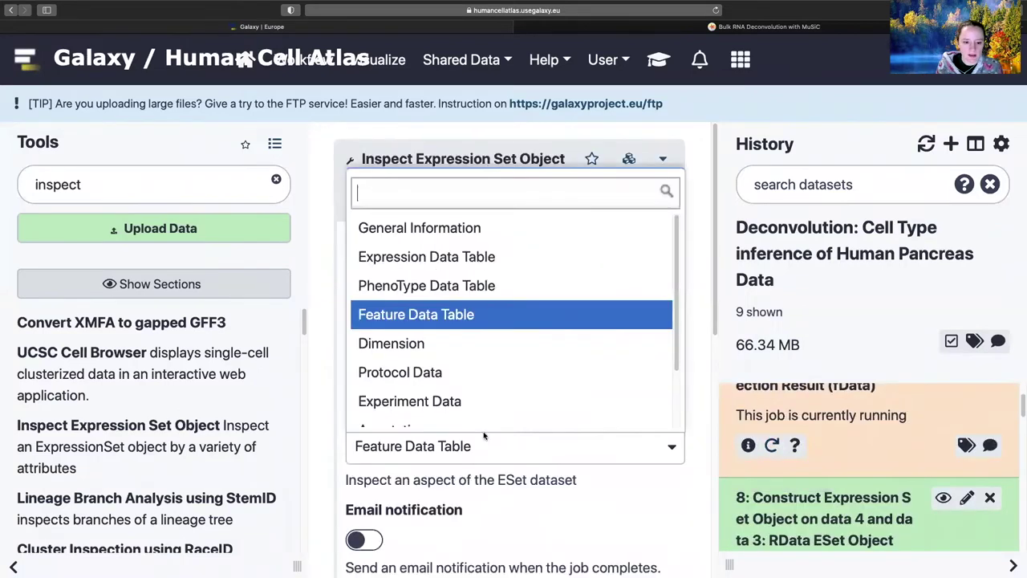
pyautogui.click(430, 329)
pyautogui.scroll(-5, 534, 401)
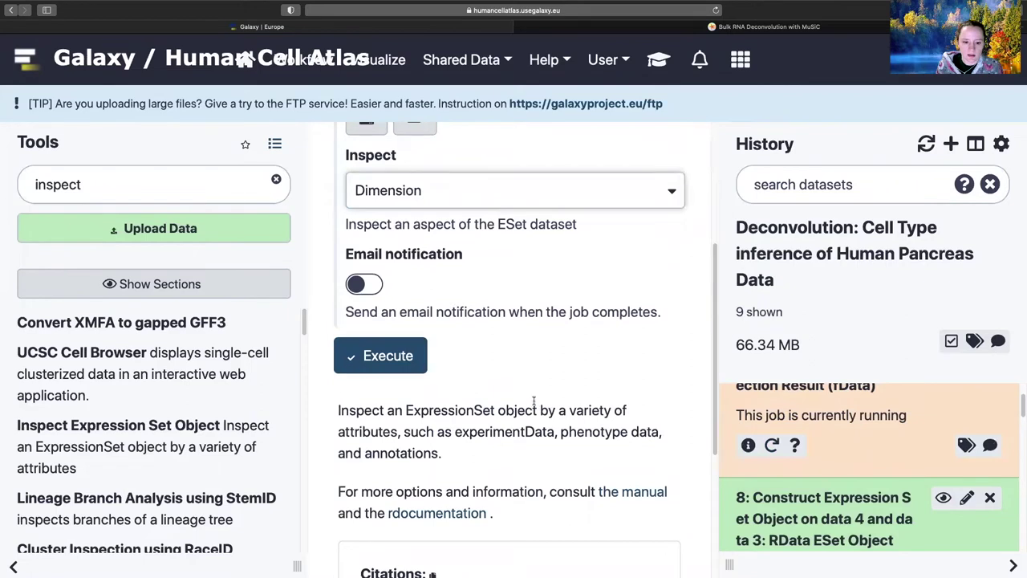
pyautogui.click(380, 356)
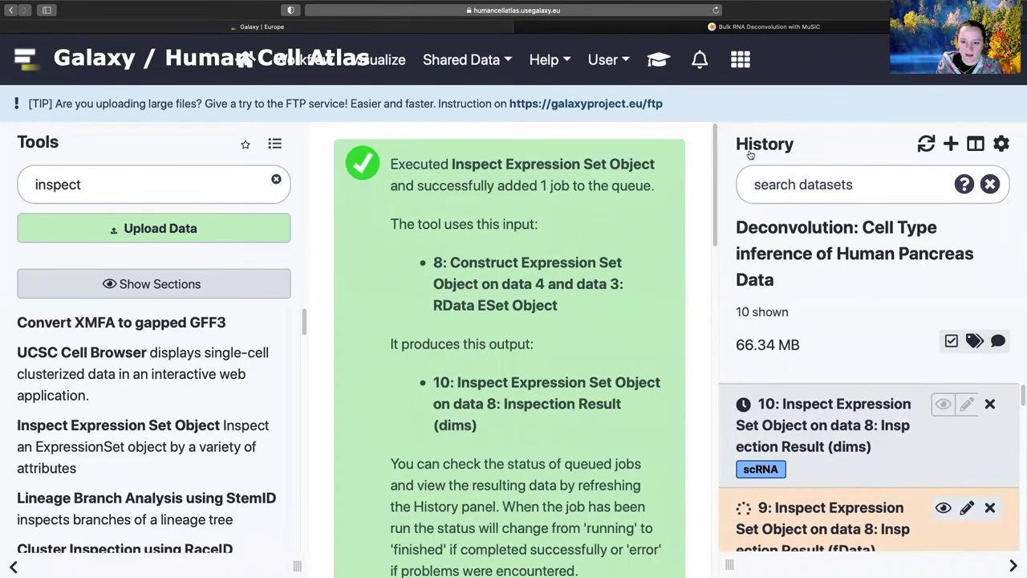
# Read the tutorial's notes on the inspection results
pyautogui.click(658, 59)
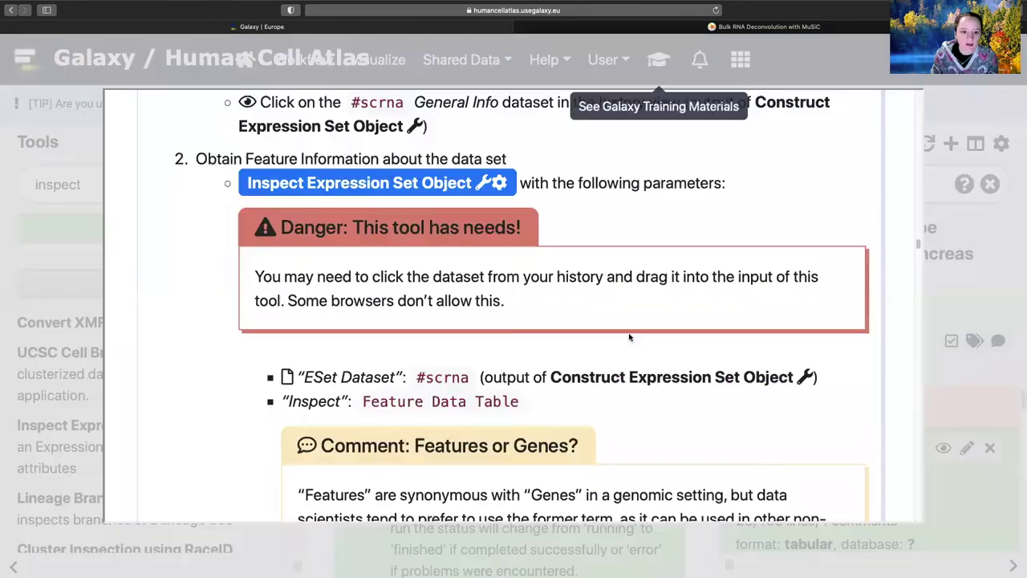
pyautogui.scroll(3, 600, 367)
pyautogui.scroll(-3, 600, 368)
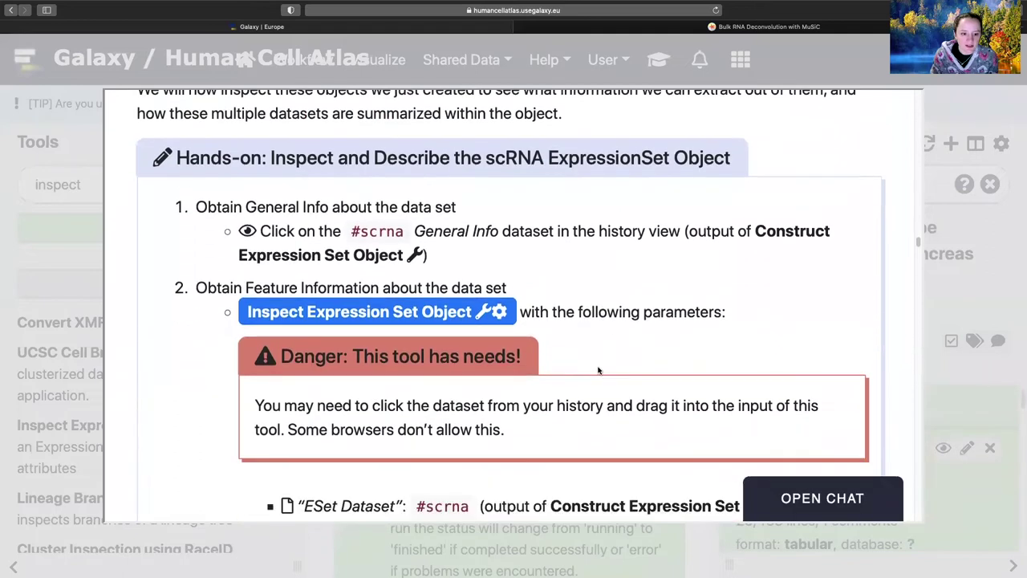
pyautogui.scroll(-3, 555, 408)
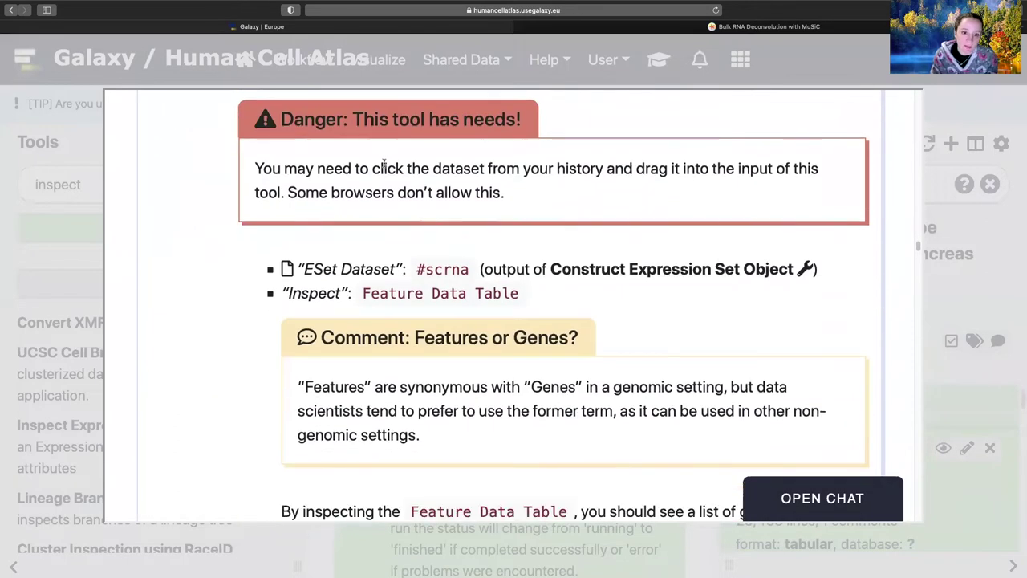
pyautogui.scroll(-1, 514, 370)
pyautogui.scroll(-3, 514, 370)
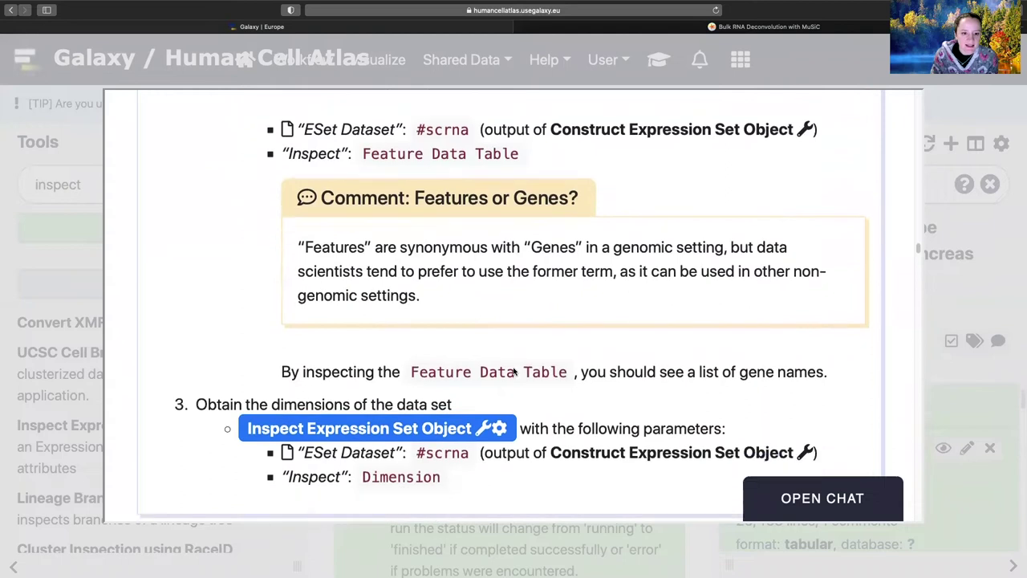
pyautogui.click(953, 366)
# Look over item 9's feature data gene list
pyautogui.scroll(1, 940, 477)
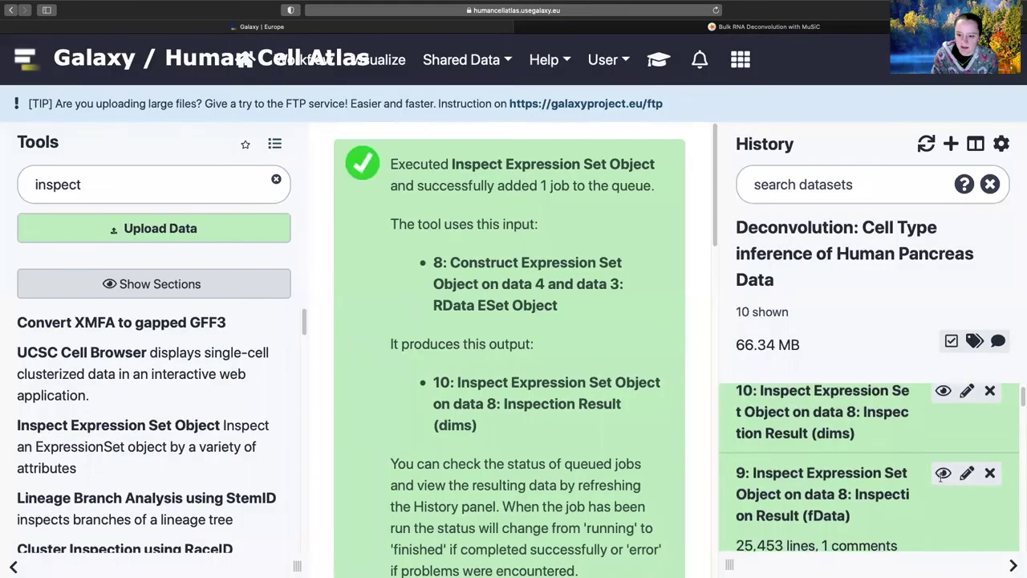
pyautogui.scroll(-2, 923, 457)
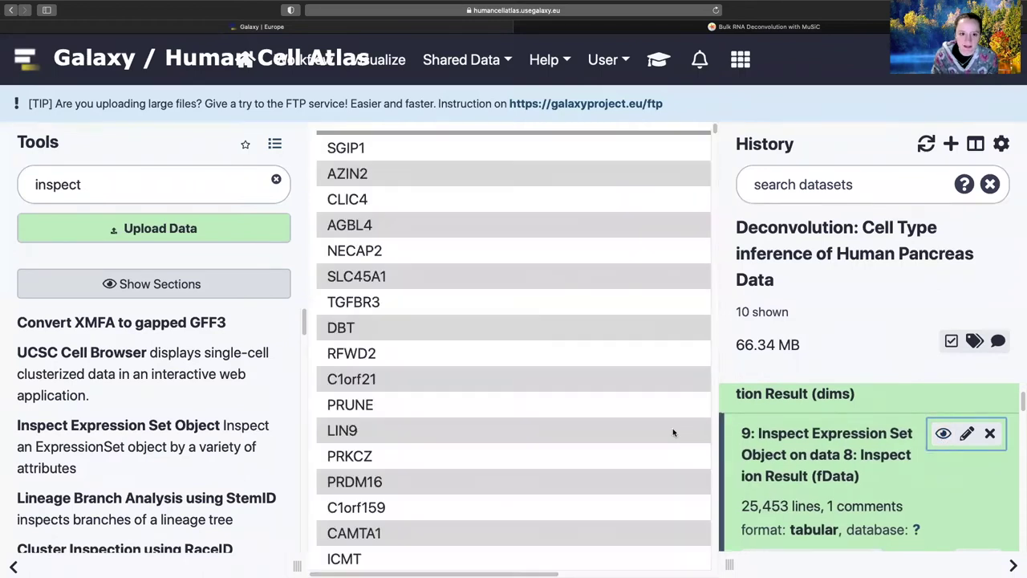
pyautogui.hscroll(2, 621, 400)
pyautogui.hscroll(2, 621, 399)
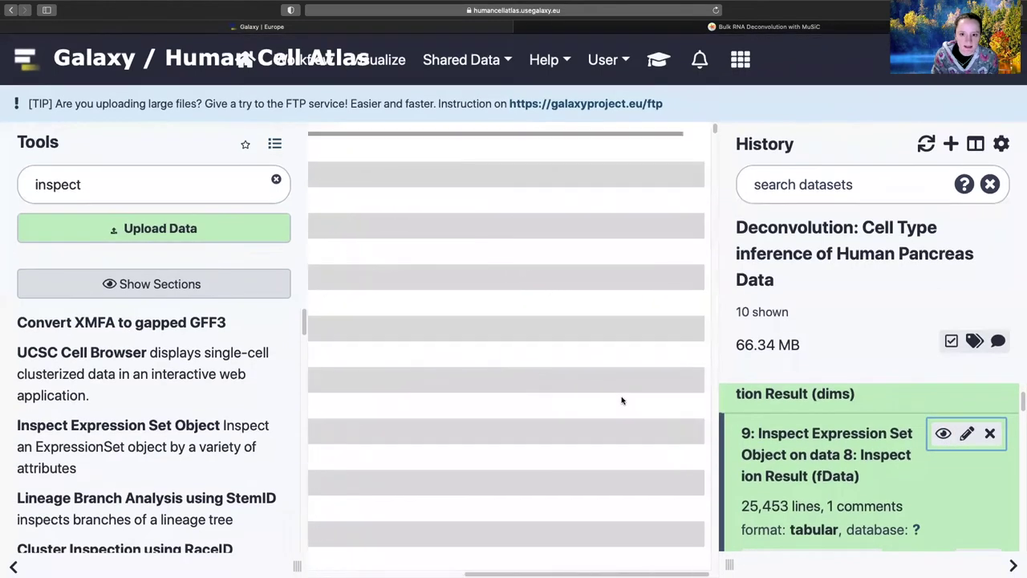
pyautogui.hscroll(-4, 621, 400)
pyautogui.scroll(-5, 621, 399)
pyautogui.scroll(5, 621, 400)
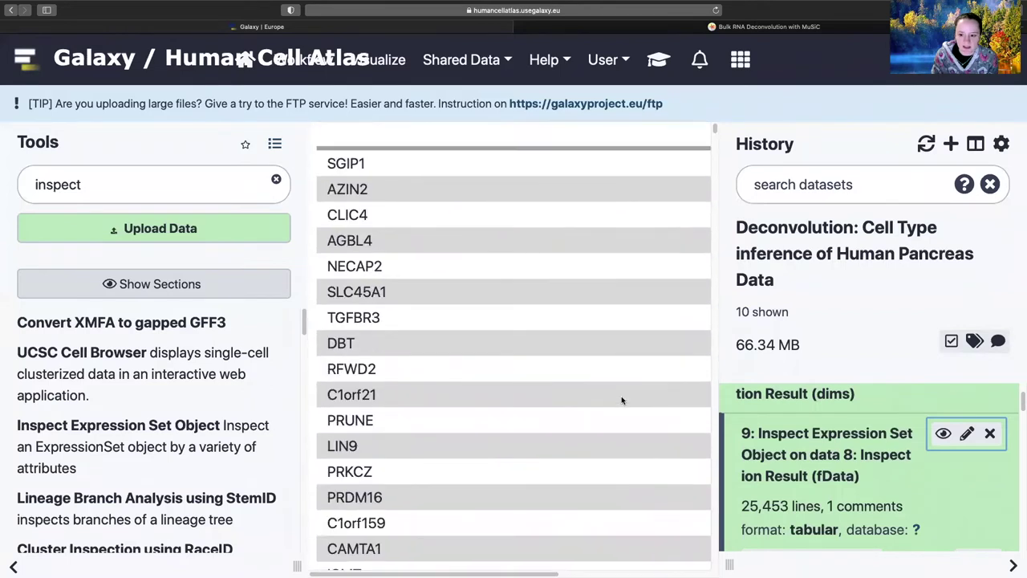
pyautogui.scroll(1, 866, 454)
# Display item 10's dimensions (25453 features, 1097 samples) and preview items 10 and 9
pyautogui.click(947, 406)
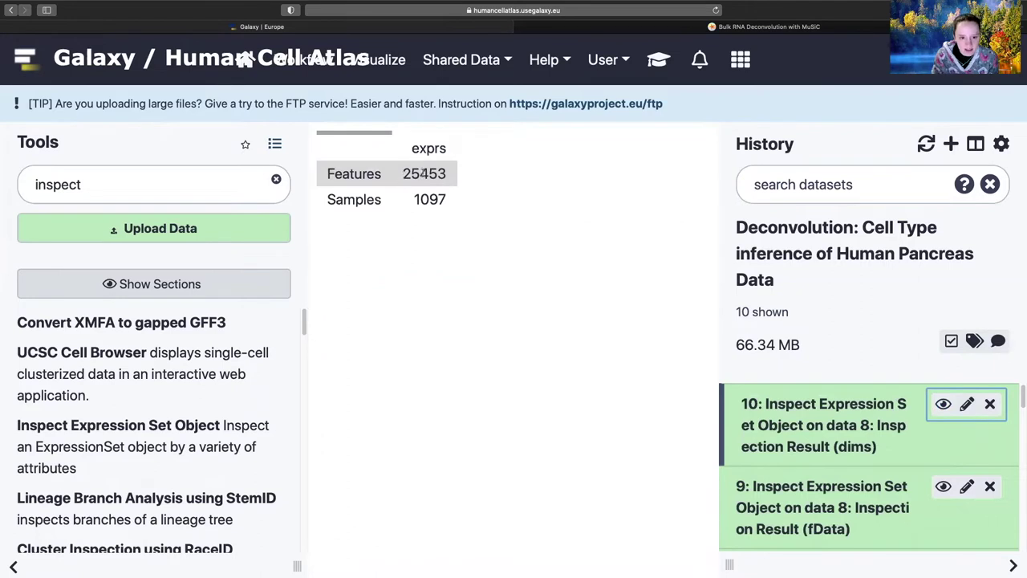
pyautogui.click(821, 429)
pyautogui.scroll(-3, 820, 439)
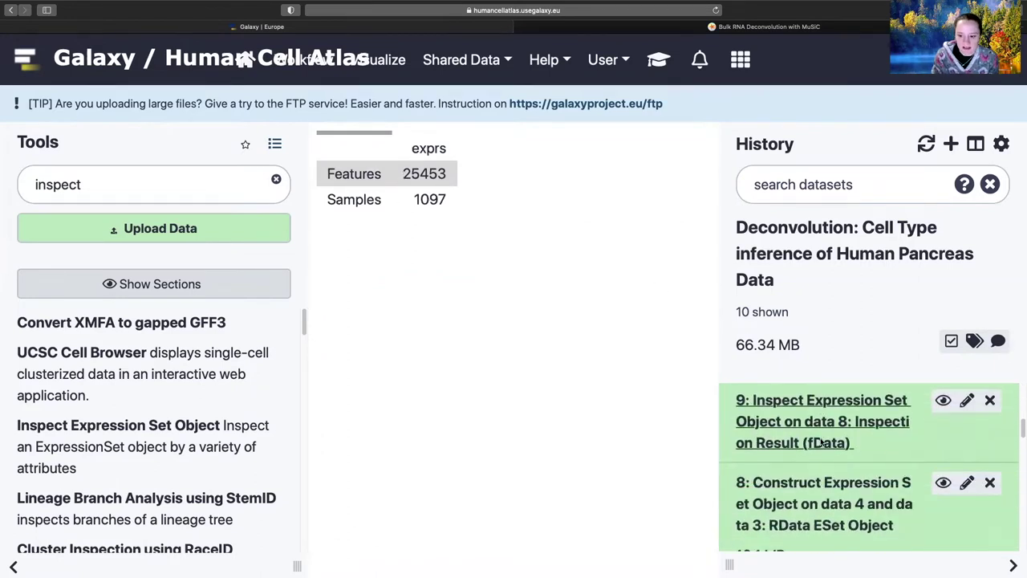
pyautogui.click(818, 417)
pyautogui.click(841, 491)
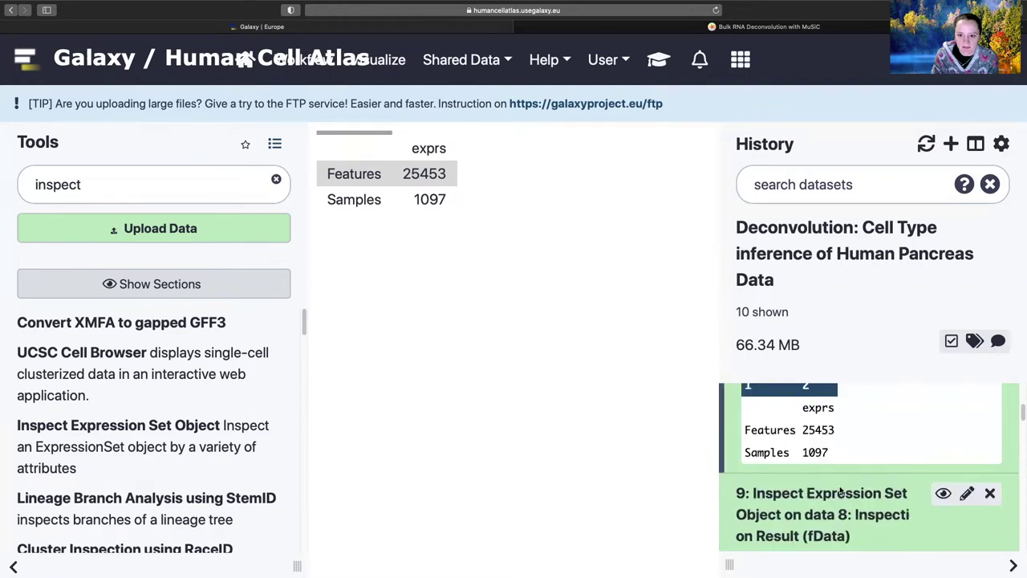
# Scroll the training tutorial to the MuSiC deconvolution hands-on
pyautogui.click(658, 60)
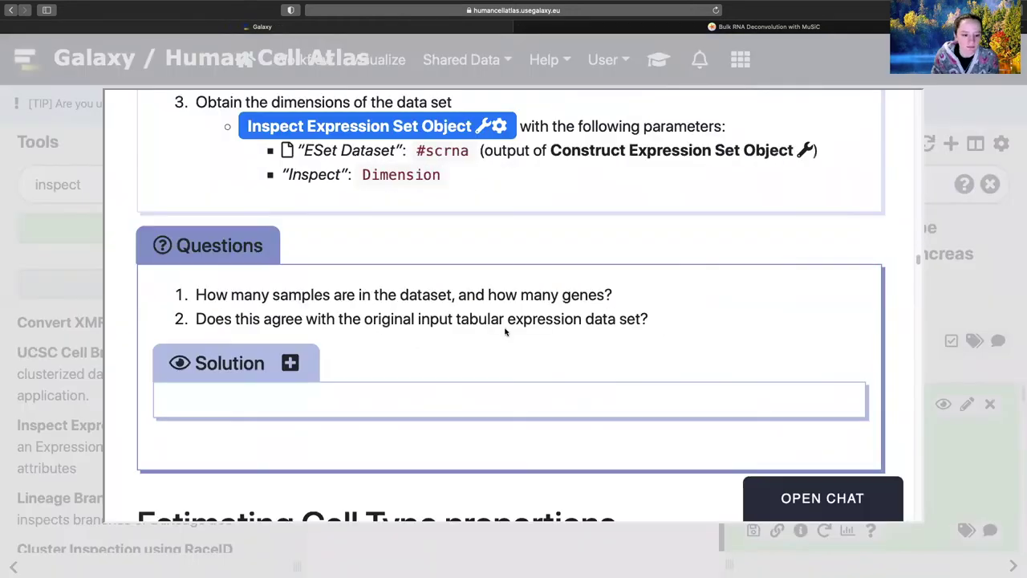
pyautogui.scroll(-5, 504, 331)
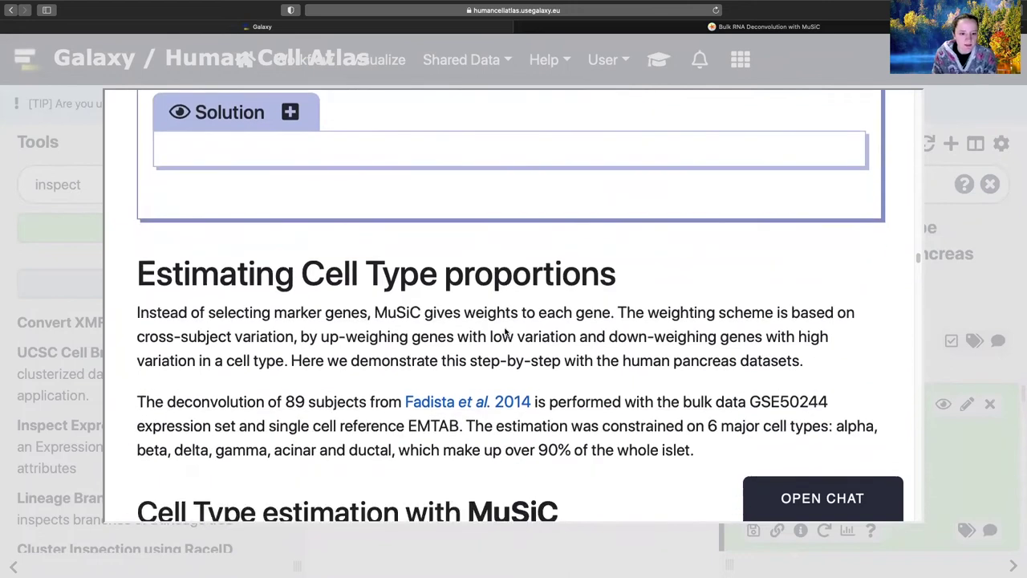
pyautogui.scroll(2, 505, 332)
pyautogui.scroll(-4, 505, 327)
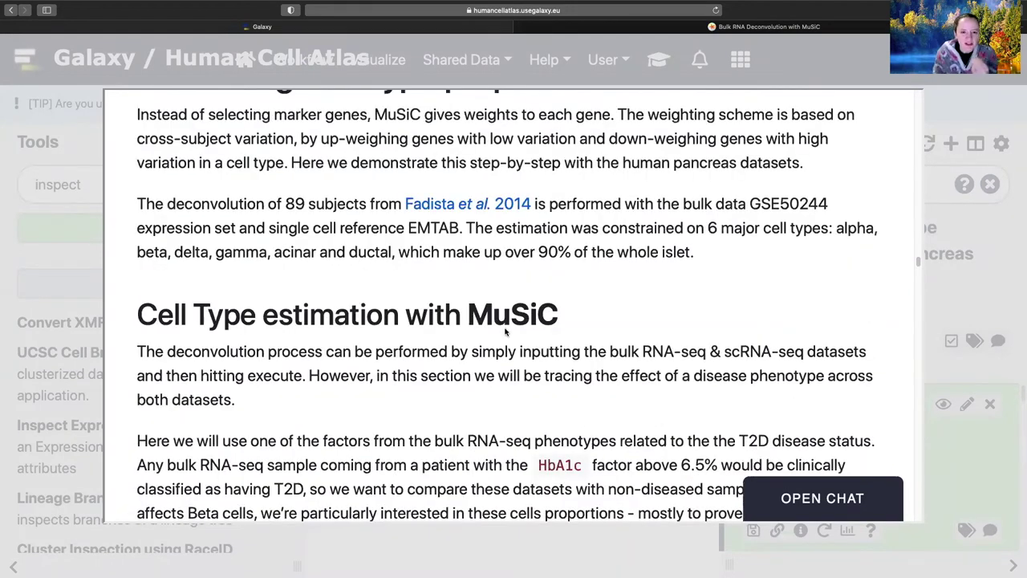
pyautogui.scroll(1, 505, 332)
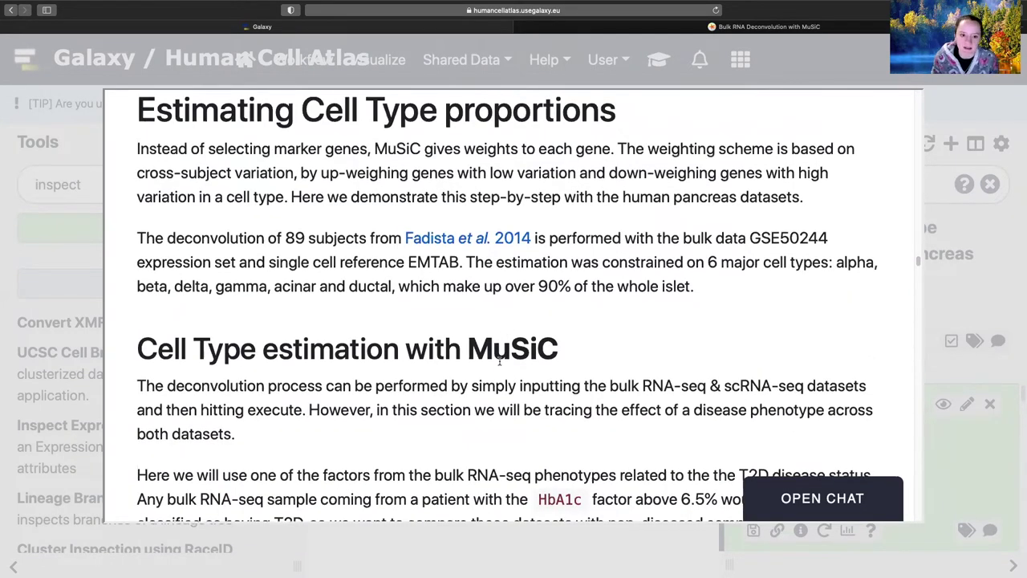
pyautogui.scroll(-8, 500, 361)
pyautogui.scroll(2, 351, 230)
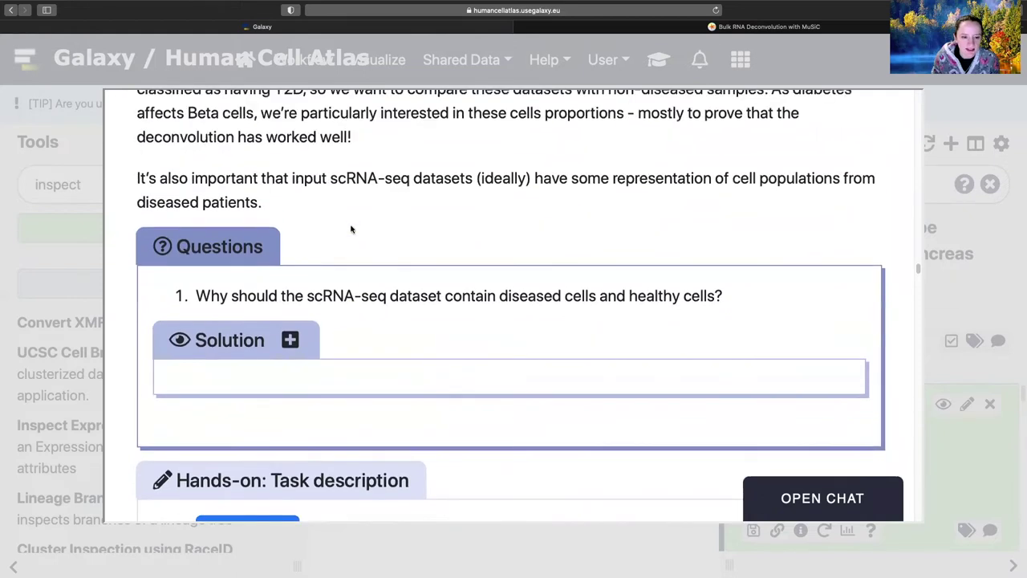
# Reveal the diseased-versus-healthy cells solution and launch MuSiC from the tutorial link
pyautogui.click(293, 340)
pyautogui.scroll(-2, 294, 342)
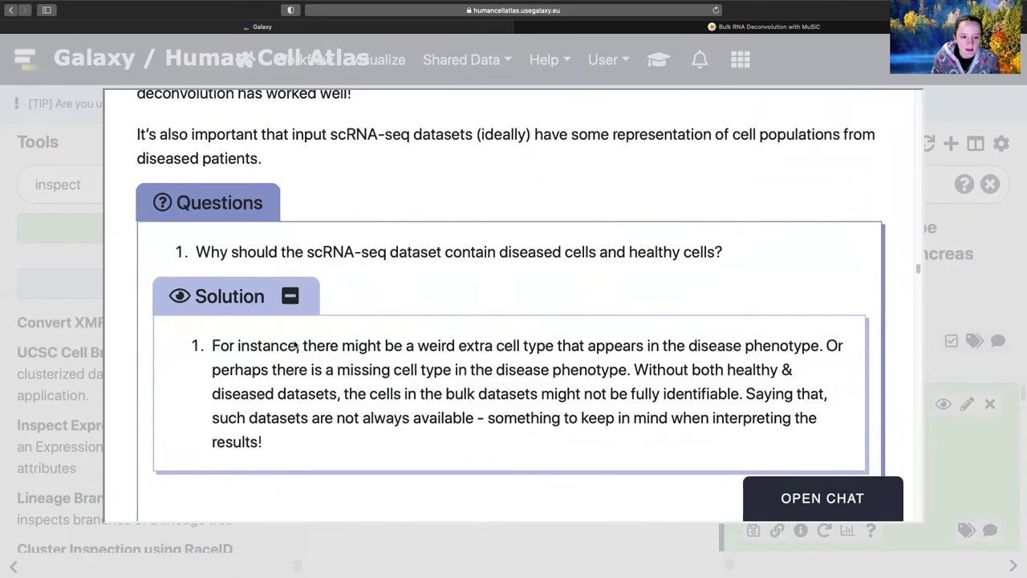
pyautogui.scroll(-4, 369, 432)
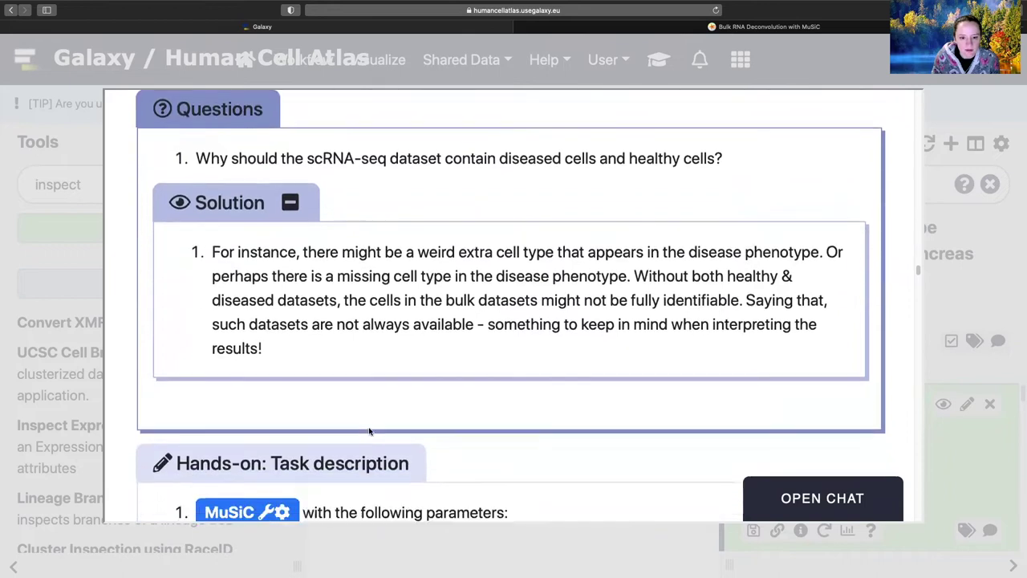
pyautogui.scroll(-8, 369, 427)
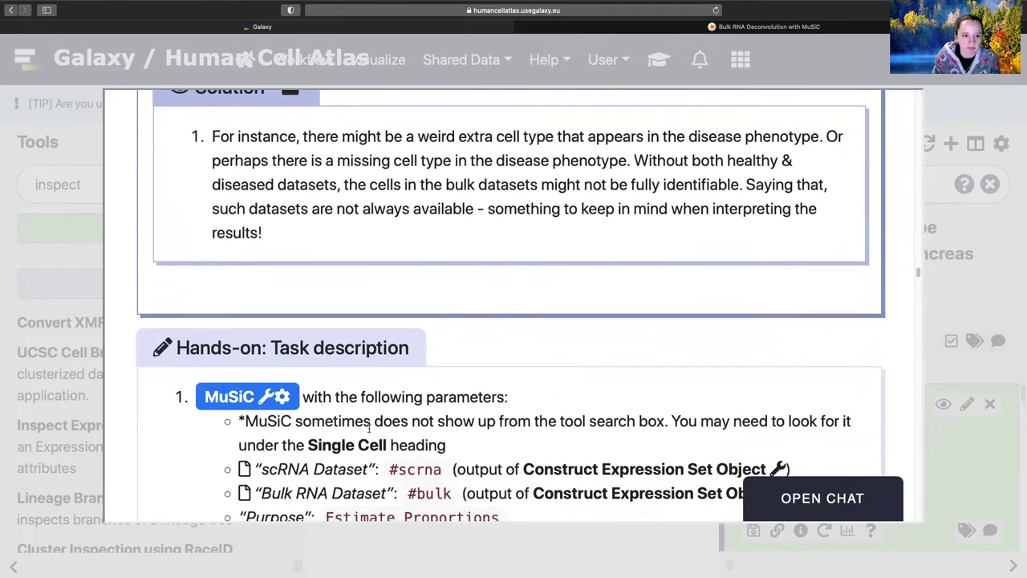
pyautogui.click(252, 157)
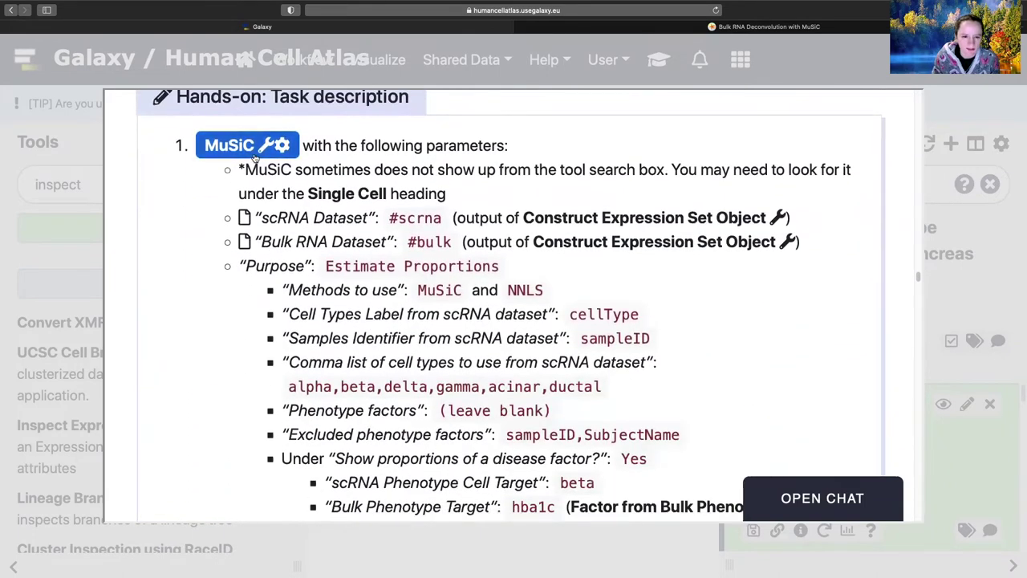
# Set scRNA Dataset to dataset 8 and Bulk RNA Dataset to dataset 6
pyautogui.scroll(-2, 667, 320)
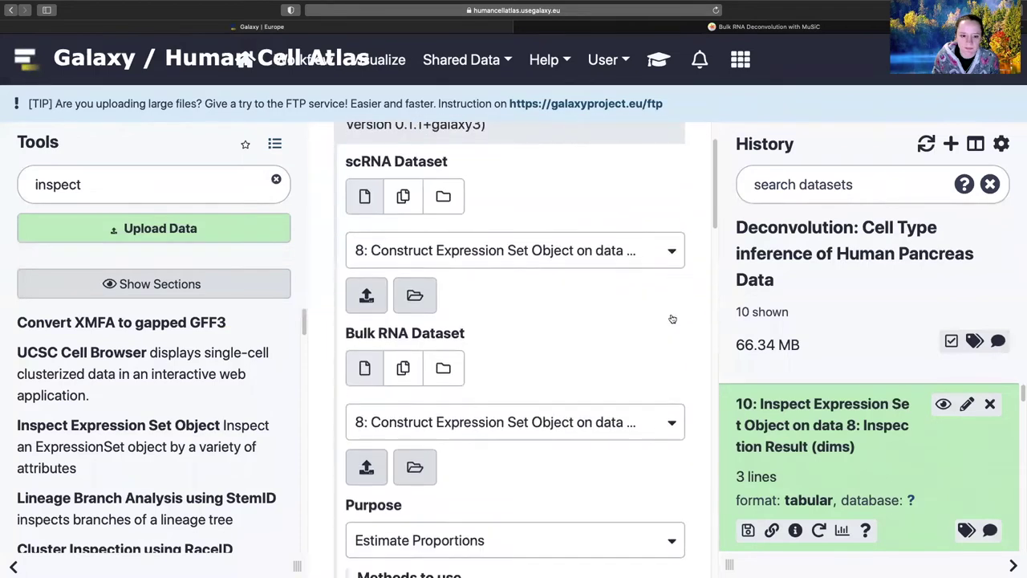
pyautogui.click(618, 247)
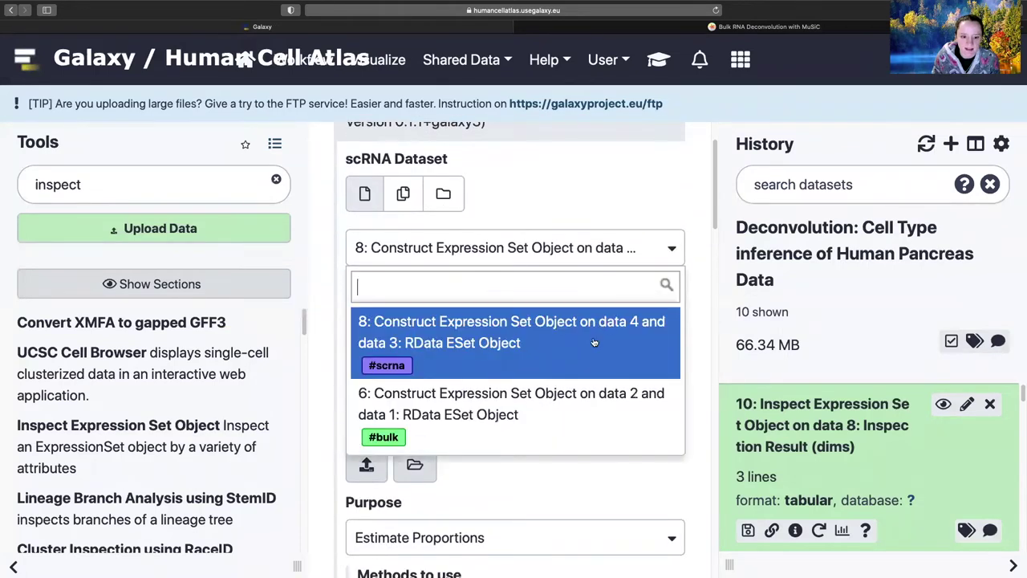
pyautogui.click(594, 339)
pyautogui.click(483, 423)
pyautogui.click(472, 344)
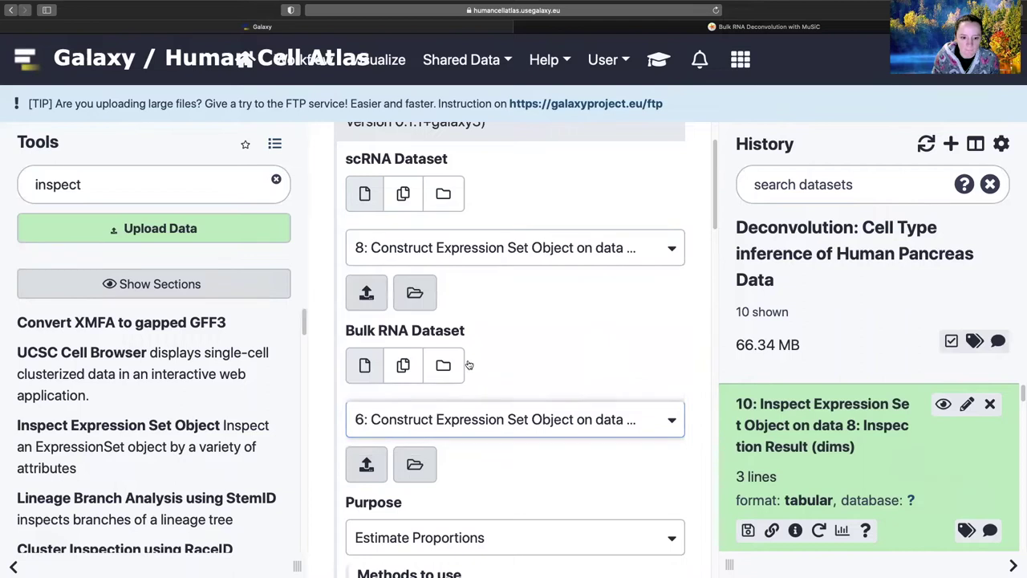
pyautogui.scroll(-5, 554, 151)
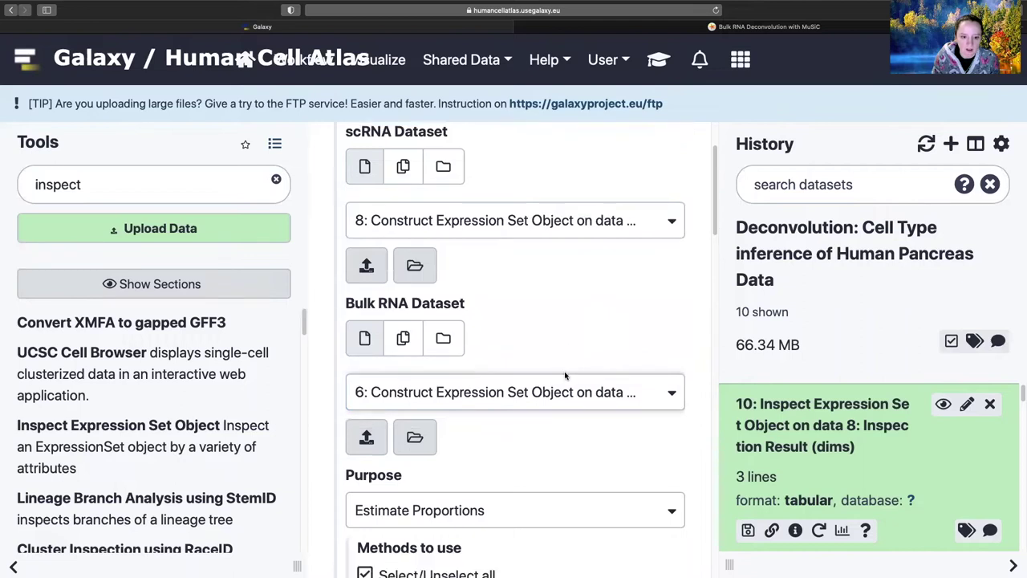
# Consult the tutorial's MuSiC parameter instructions
pyautogui.click(658, 59)
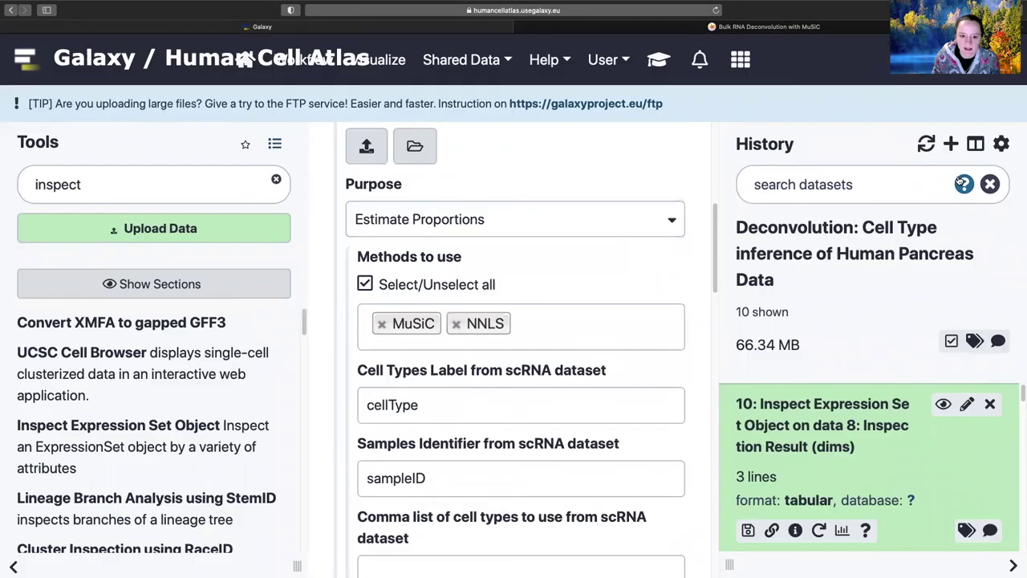
pyautogui.click(962, 181)
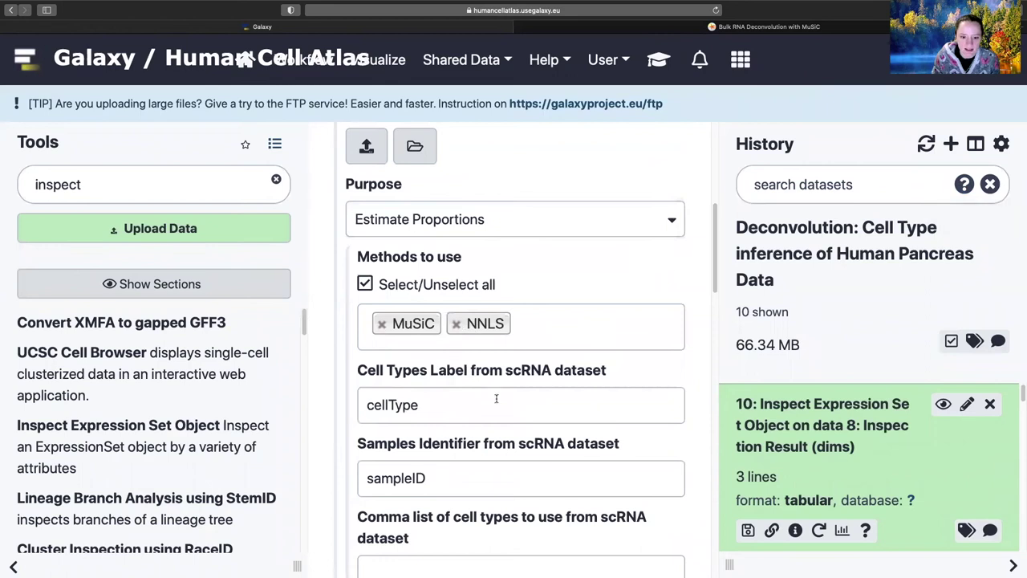
pyautogui.scroll(-3, 482, 337)
pyautogui.click(658, 60)
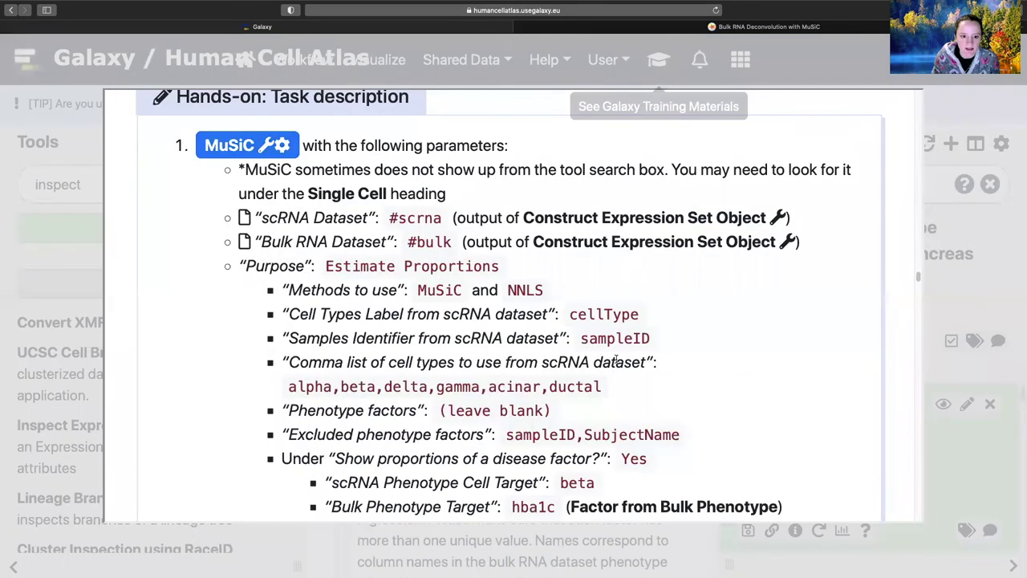
pyautogui.click(971, 308)
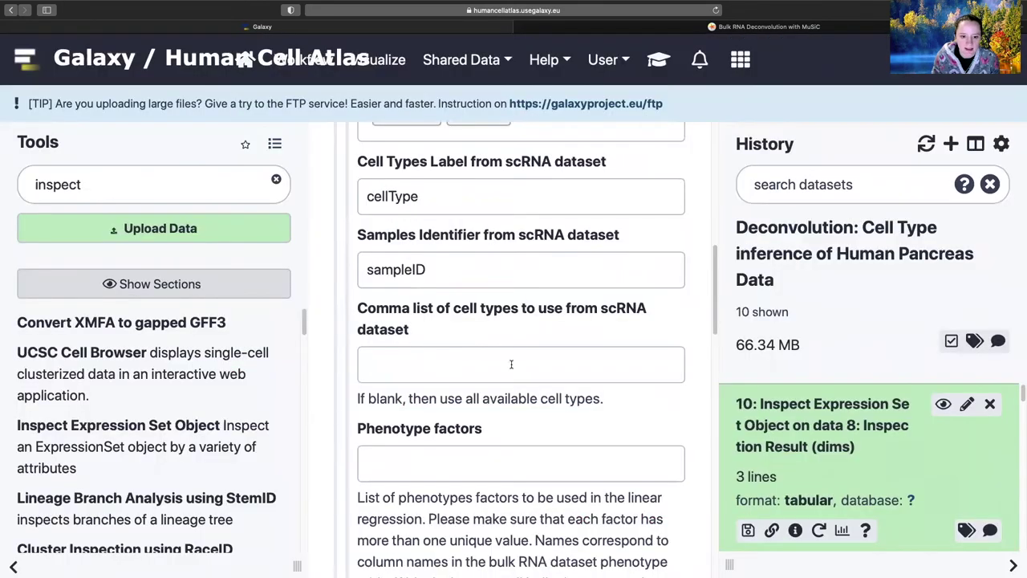
pyautogui.click(657, 60)
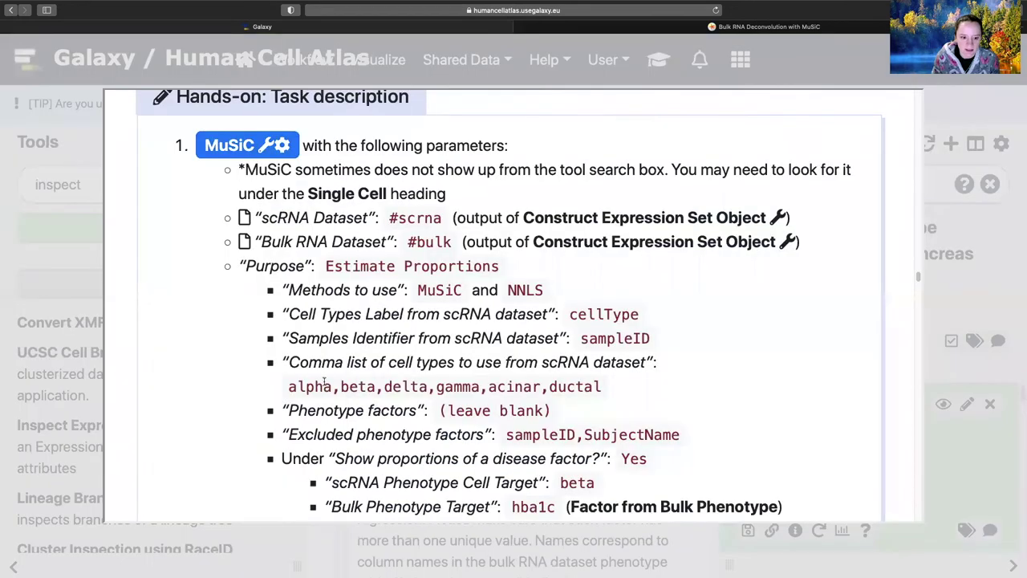
# Copy alpha,beta,delta,gamma,acinar,ductal from the tutorial into the cell-types field
pyautogui.moveTo(287, 386); pyautogui.dragTo(602, 386)
pyautogui.hotkey('ctrl', 'c')
pyautogui.scroll(-5, 726, 325)
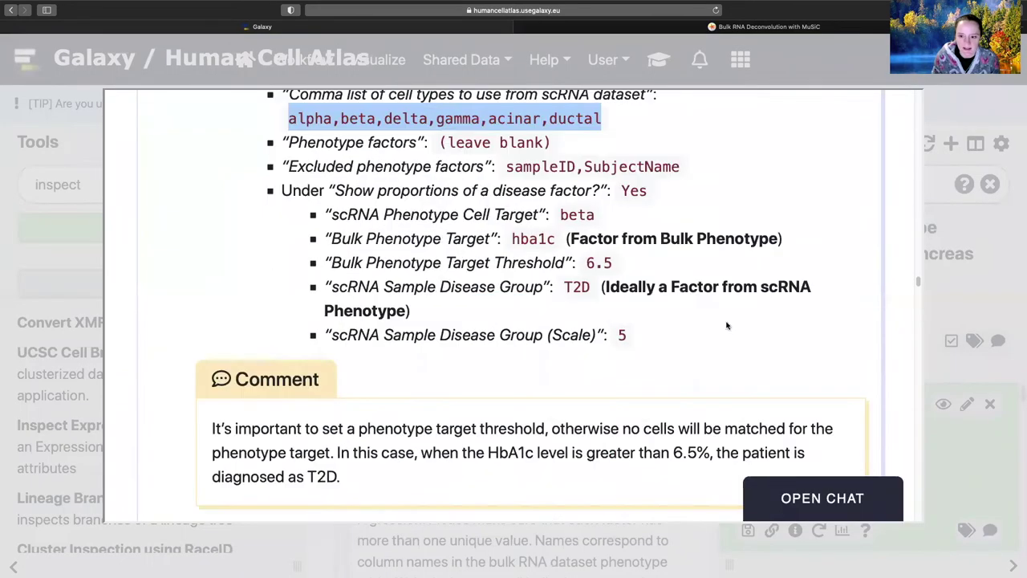
pyautogui.scroll(3, 559, 253)
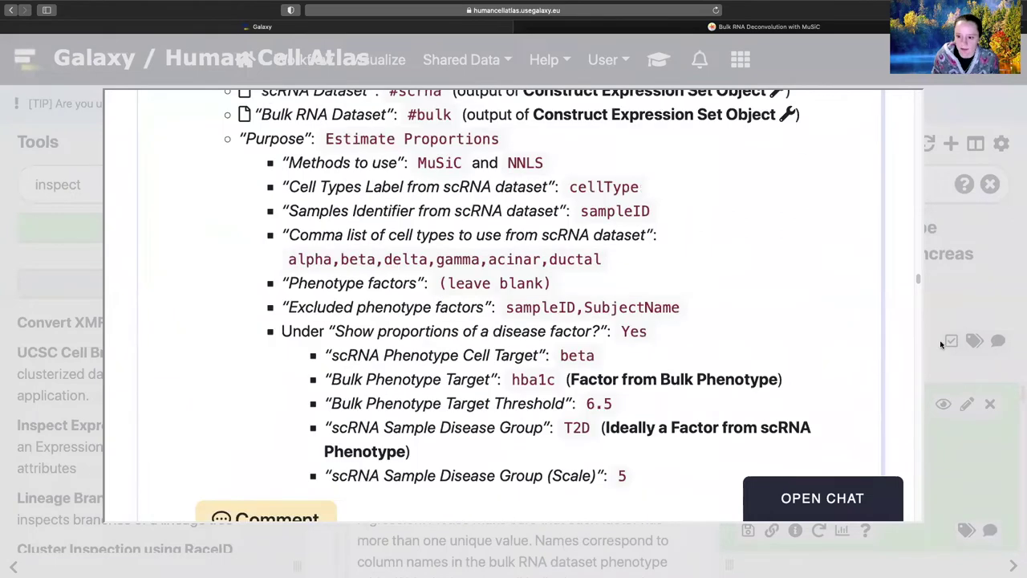
pyautogui.press('Escape')
pyautogui.click(475, 366)
pyautogui.hotkey('ctrl', 'v')
pyautogui.scroll(-1, 475, 366)
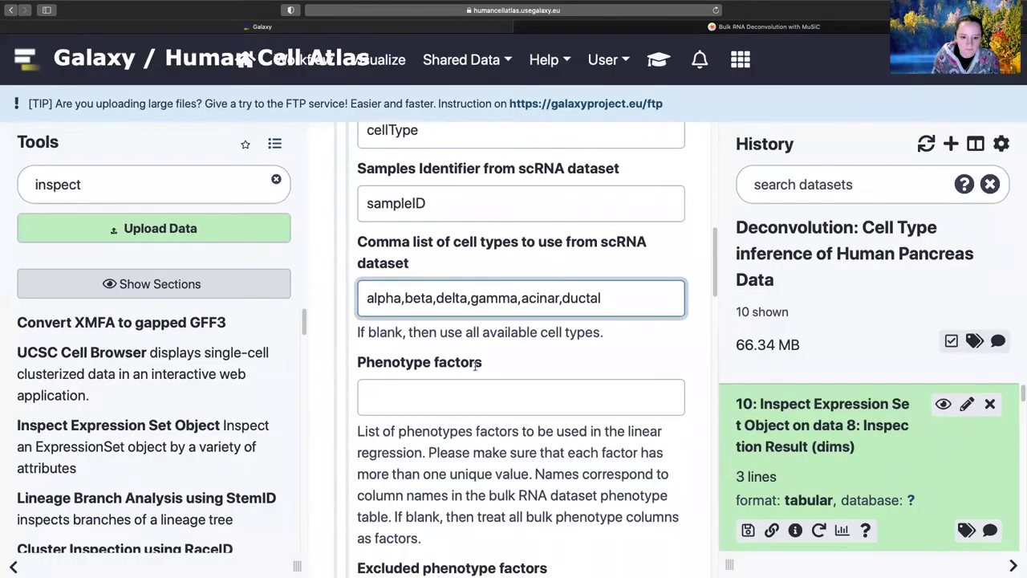
# Enter sampleID,SubjectName as excluded phenotype factors, leaving Phenotype factors blank
pyautogui.click(659, 61)
pyautogui.scroll(-1, 514, 353)
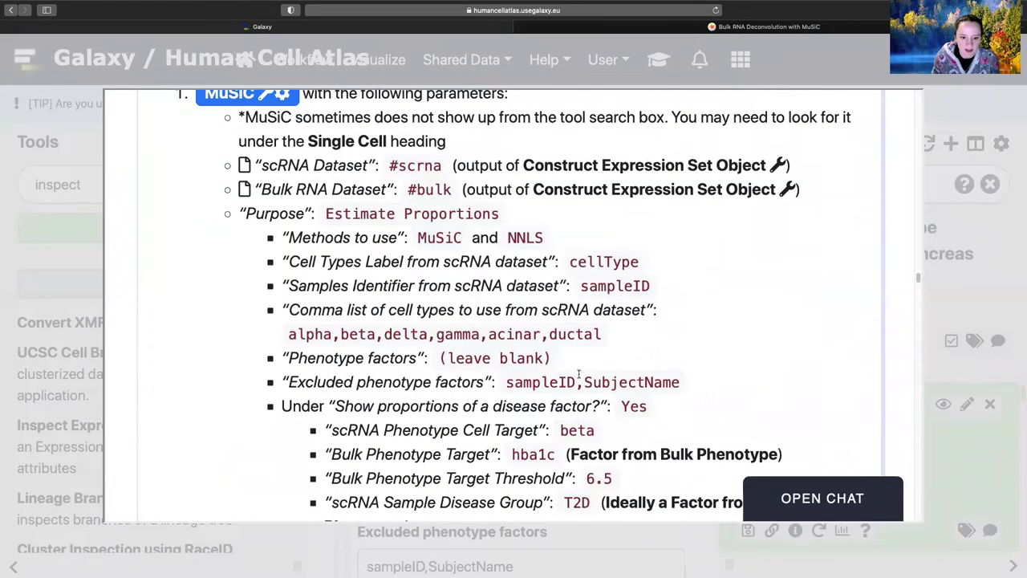
pyautogui.moveTo(507, 382); pyautogui.dragTo(693, 378)
pyautogui.press('Escape')
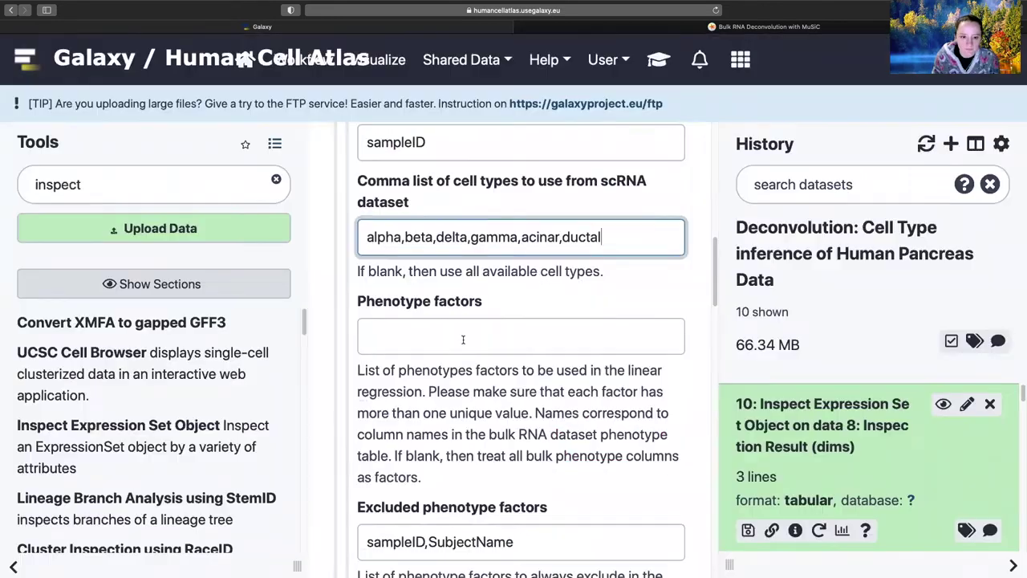
pyautogui.click(463, 339)
pyautogui.scroll(-3, 507, 340)
pyautogui.click(512, 342)
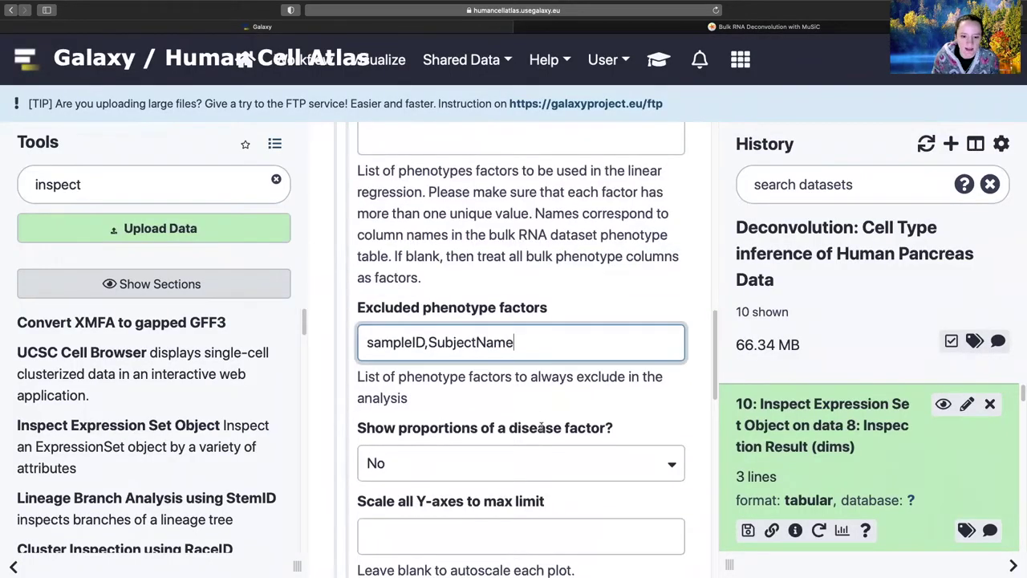
pyautogui.scroll(-2, 540, 426)
pyautogui.click(658, 59)
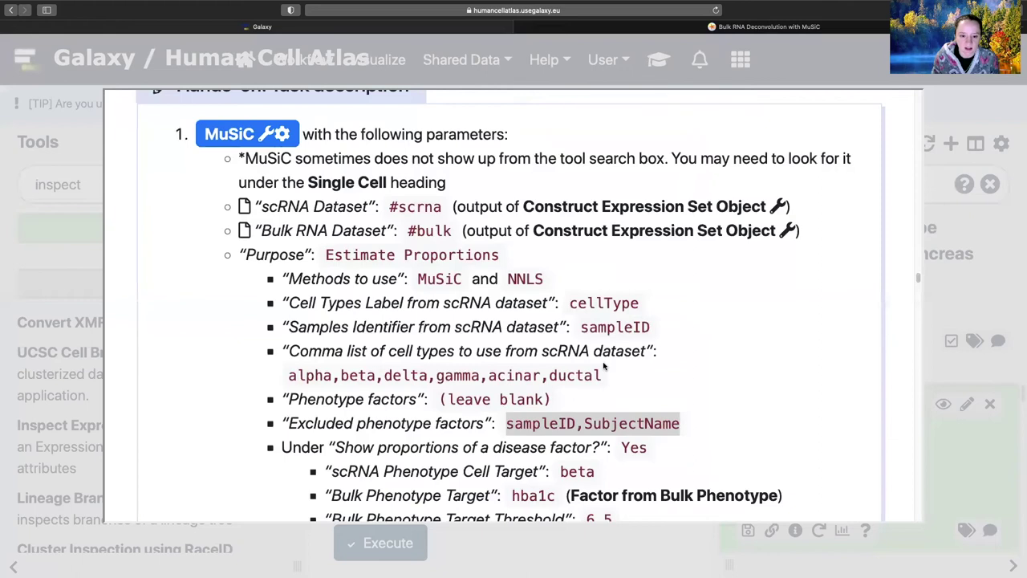
pyautogui.scroll(-3, 583, 344)
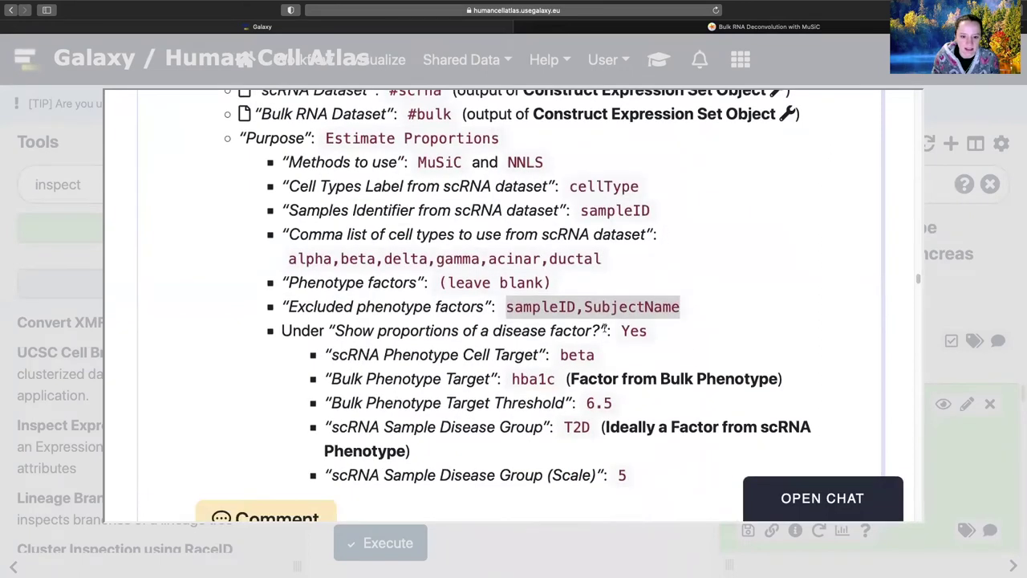
pyautogui.moveTo(622, 331); pyautogui.dragTo(670, 329)
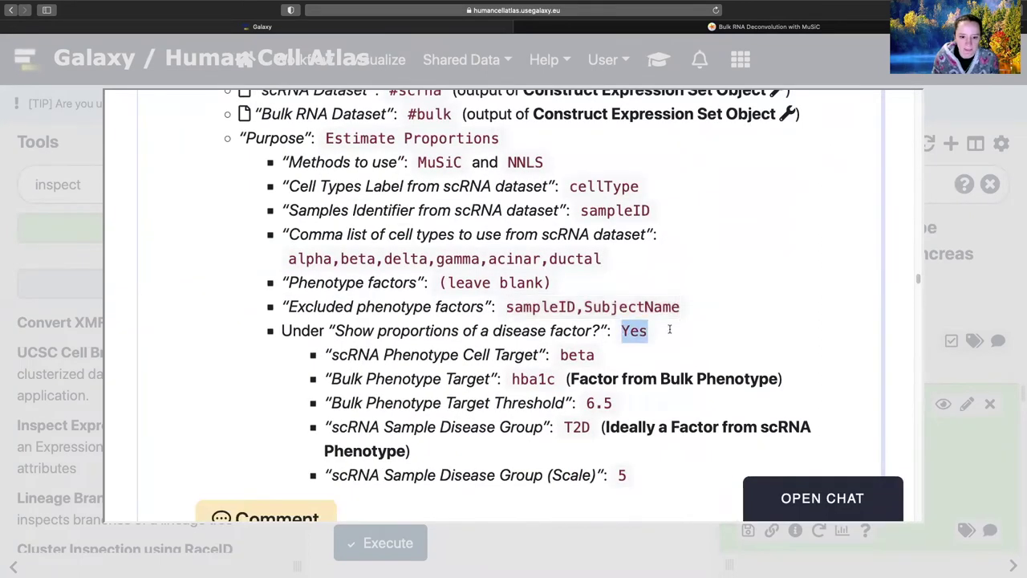
# Turn on showing proportions of a disease factor in the MuSiC form
pyautogui.click(953, 300)
pyautogui.click(454, 305)
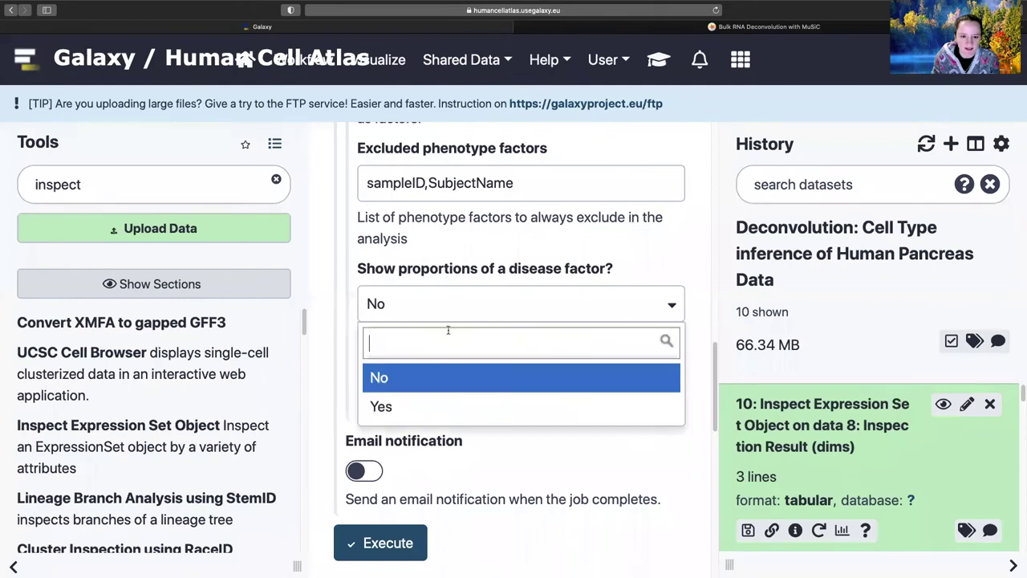
pyautogui.click(443, 406)
pyautogui.scroll(-2, 492, 366)
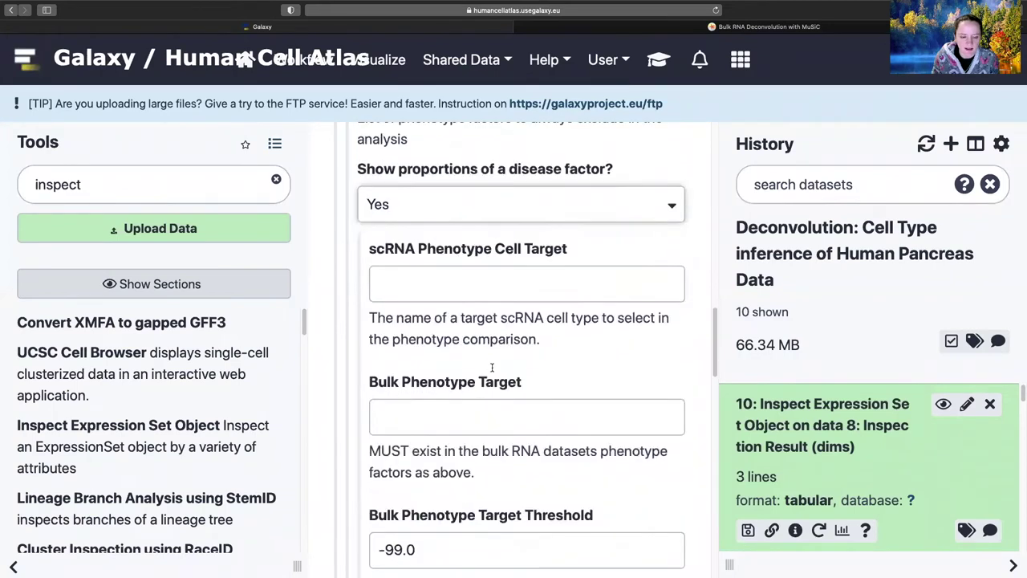
# Set the scRNA Phenotype Cell Target to beta, copied from the tutorial
pyautogui.click(657, 60)
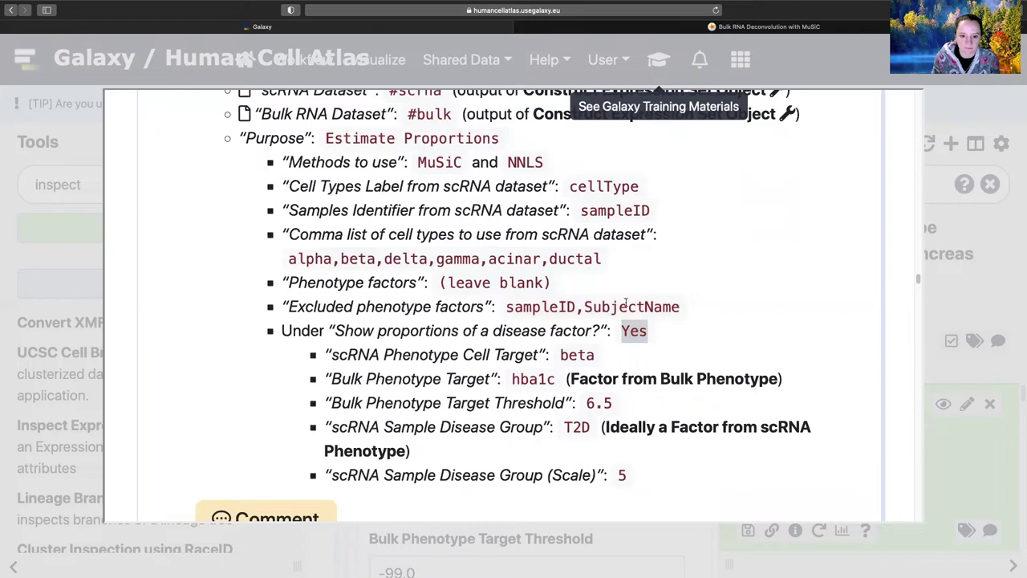
pyautogui.moveTo(560, 355); pyautogui.dragTo(598, 355)
pyautogui.hotkey('ctrl', 'c')
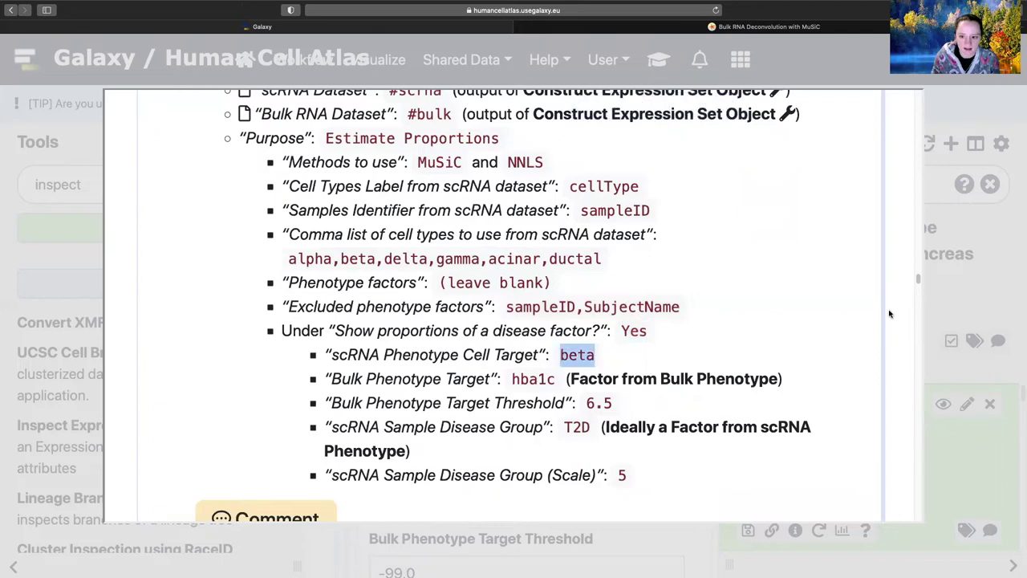
pyautogui.click(973, 302)
pyautogui.click(452, 315)
pyautogui.hotkey('ctrl', 'v')
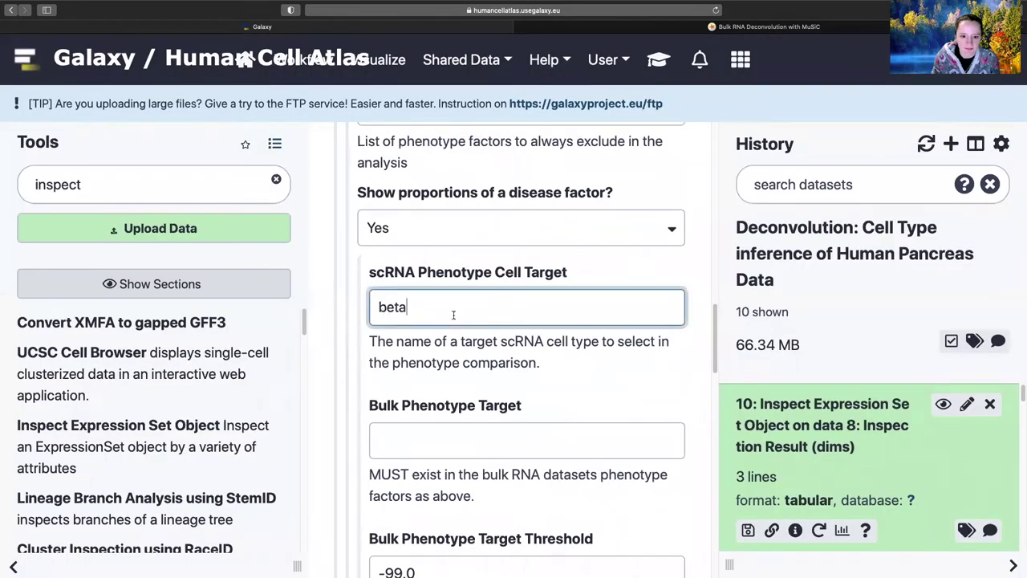
# Set the Bulk Phenotype Target to hba1c, copied from the tutorial
pyautogui.click(658, 59)
pyautogui.moveTo(512, 378); pyautogui.dragTo(560, 381)
pyautogui.hotkey('ctrl', 'c')
pyautogui.click(972, 365)
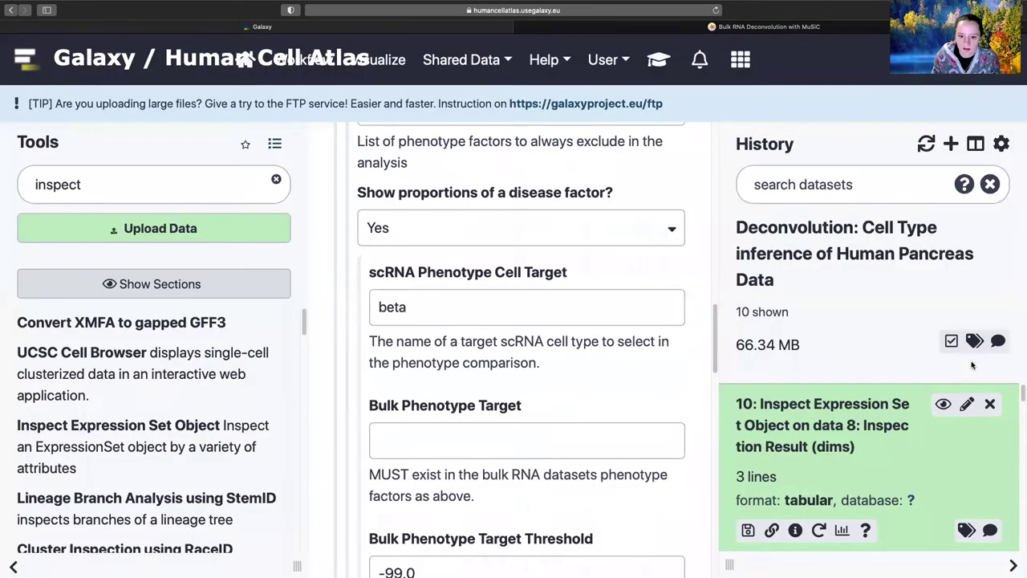
pyautogui.click(444, 435)
pyautogui.hotkey('ctrl', 'v')
pyautogui.scroll(-3, 443, 436)
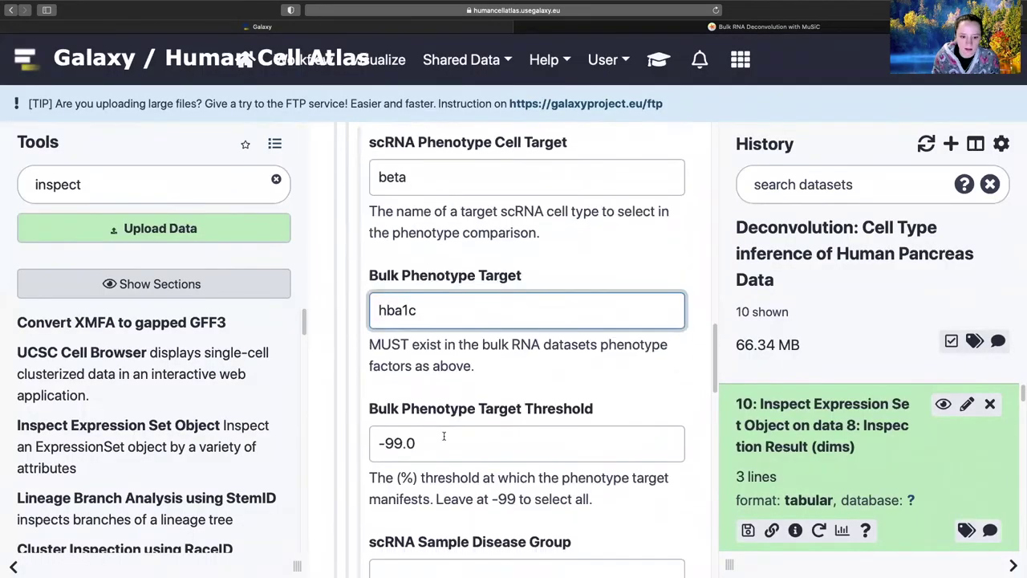
# Replace the -99.0 threshold value with 6.5 from the tutorial
pyautogui.click(658, 59)
pyautogui.moveTo(586, 399); pyautogui.dragTo(658, 405)
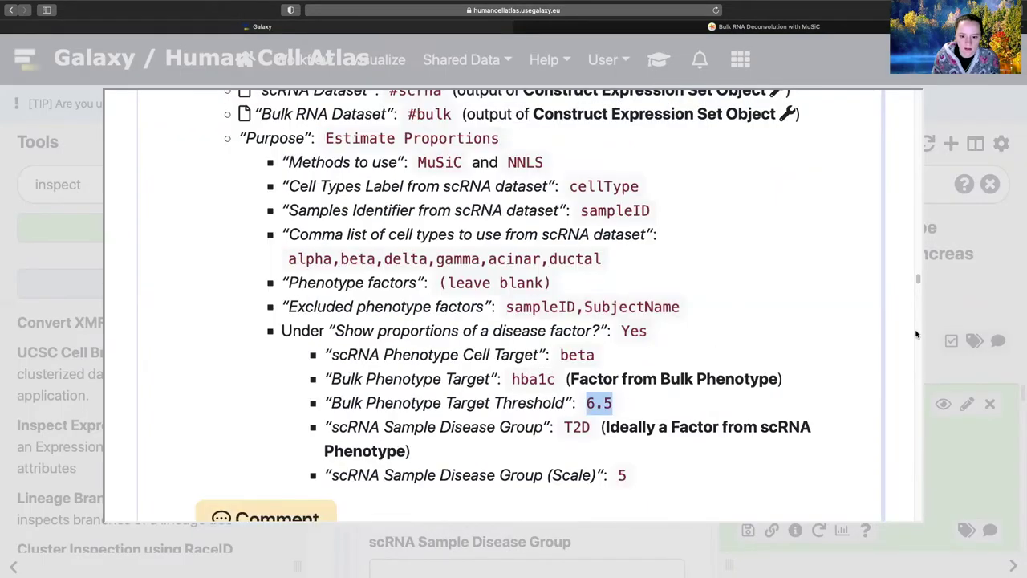
pyautogui.hotkey('ctrl', 'c')
pyautogui.click(947, 341)
pyautogui.scroll(-1, 483, 401)
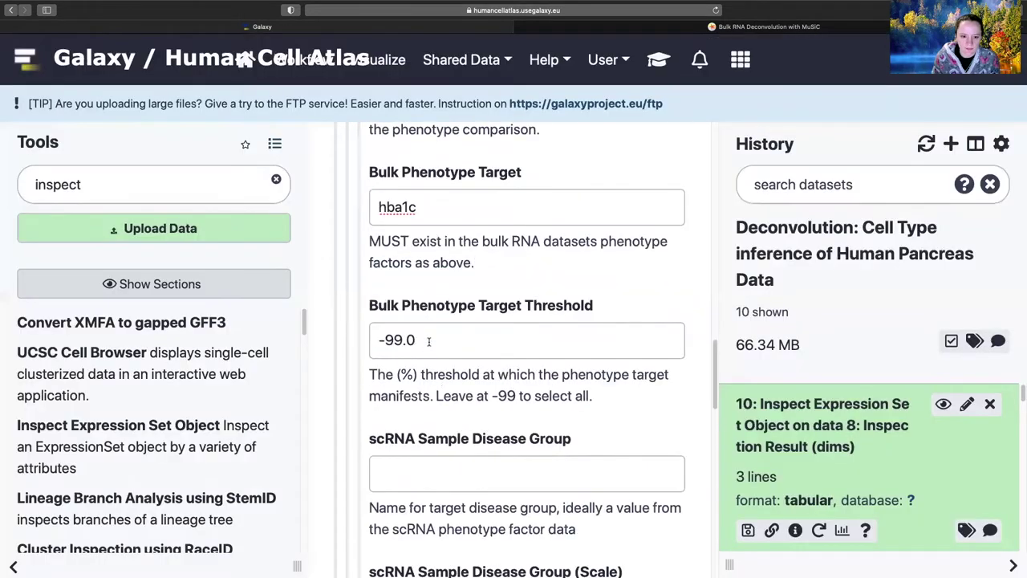
pyautogui.tripleClick(449, 340)
pyautogui.hotkey('ctrl', 'v')
# Set the scRNA Sample Disease Group to T2D
pyautogui.scroll(-1, 508, 438)
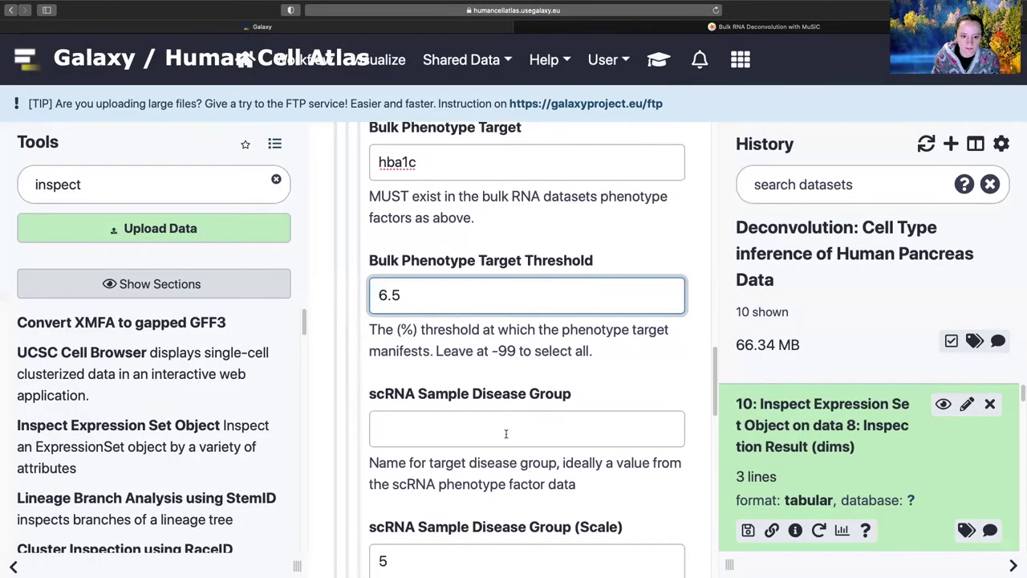
pyautogui.scroll(-1, 438, 381)
pyautogui.click(438, 381)
pyautogui.click(658, 59)
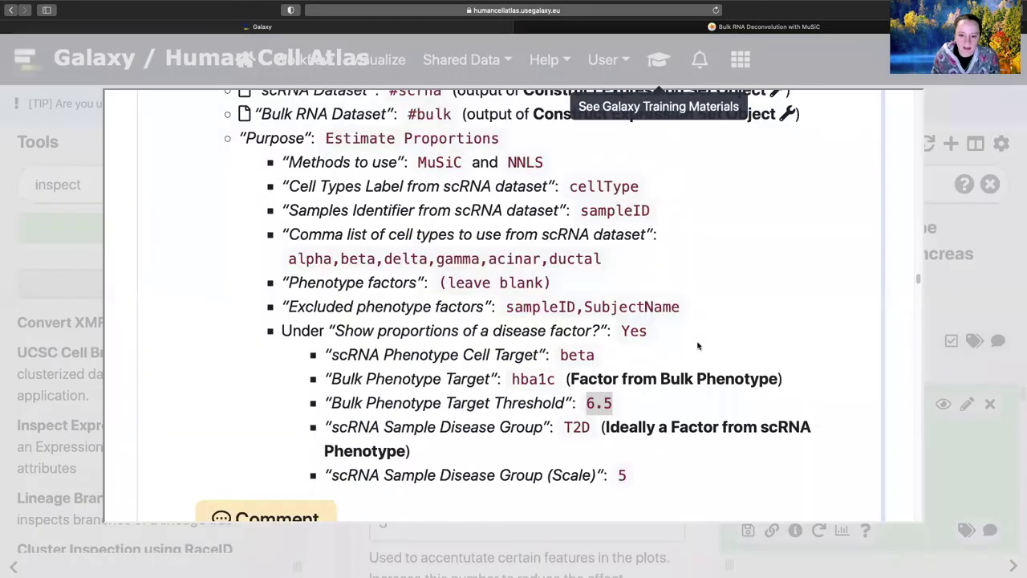
pyautogui.moveTo(566, 427); pyautogui.dragTo(591, 428)
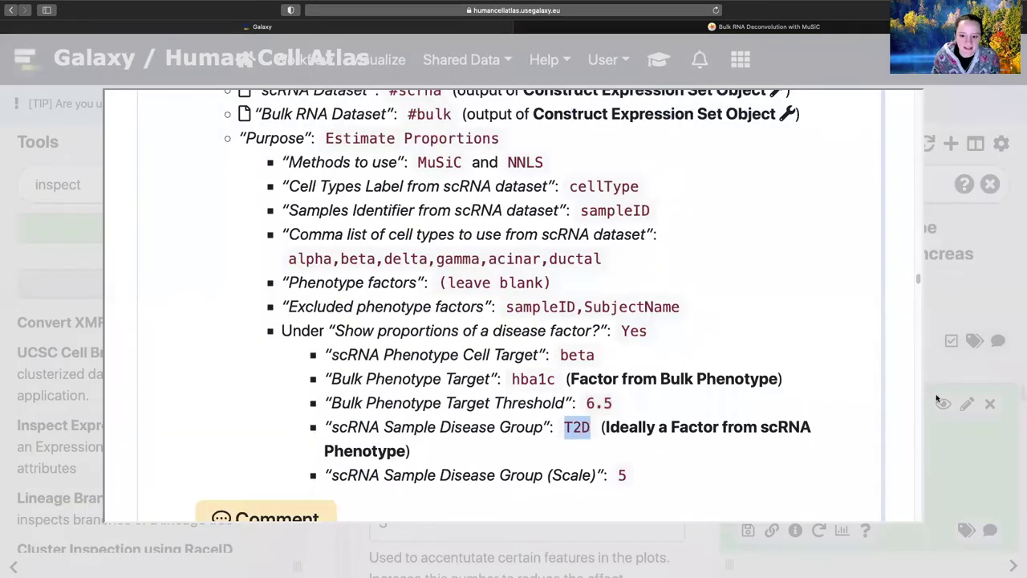
pyautogui.click(992, 377)
pyautogui.click(470, 390)
pyautogui.hotkey('ctrl', 'v')
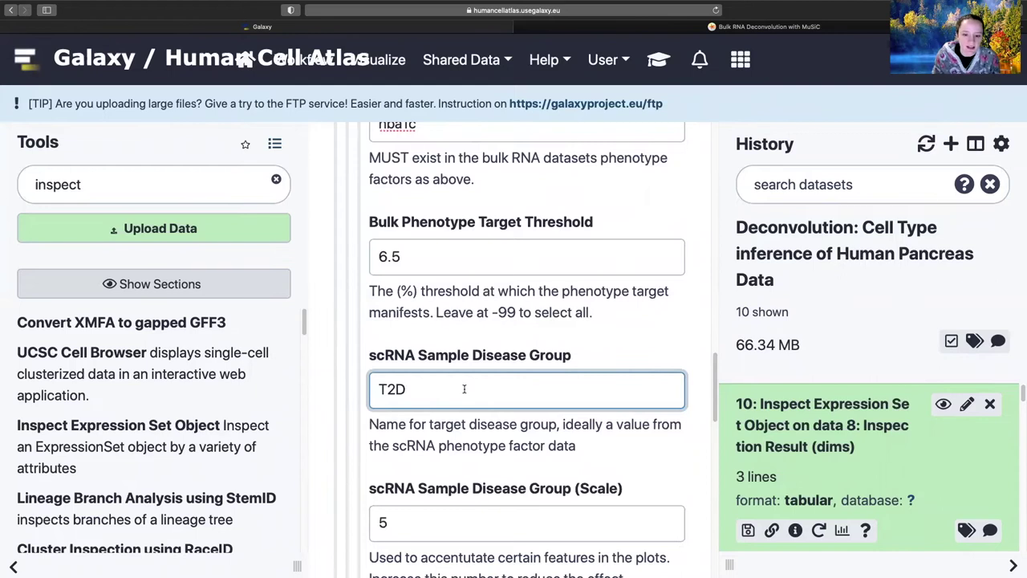
pyautogui.scroll(-3, 463, 389)
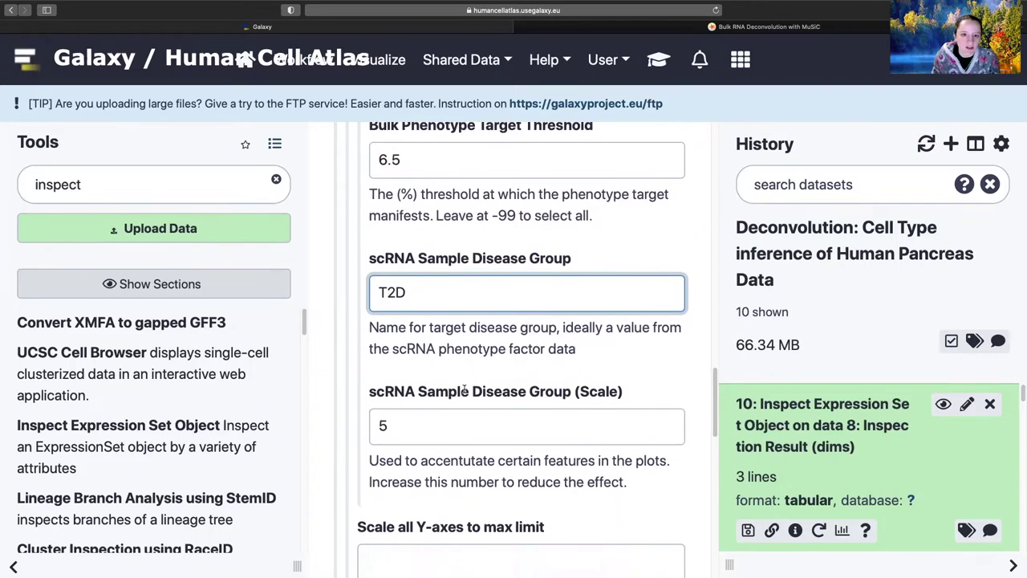
pyautogui.scroll(3, 464, 389)
pyautogui.scroll(2, 405, 298)
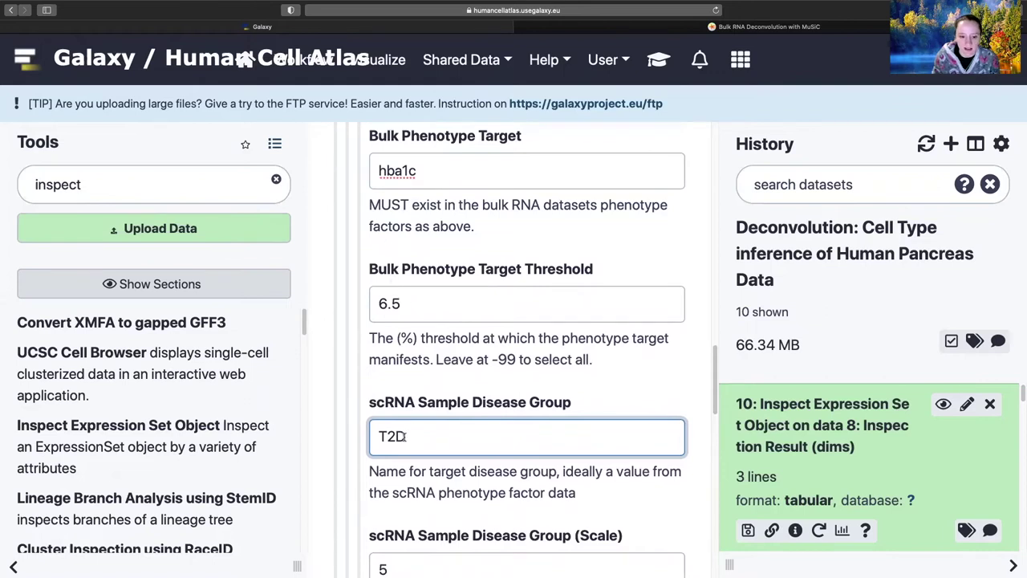
pyautogui.doubleClick(451, 436)
pyautogui.click(450, 438)
# Leave the y-axis maximum limit blank and execute the MuSiC deconvolution job
pyautogui.scroll(-1, 450, 438)
pyautogui.scroll(-3, 450, 438)
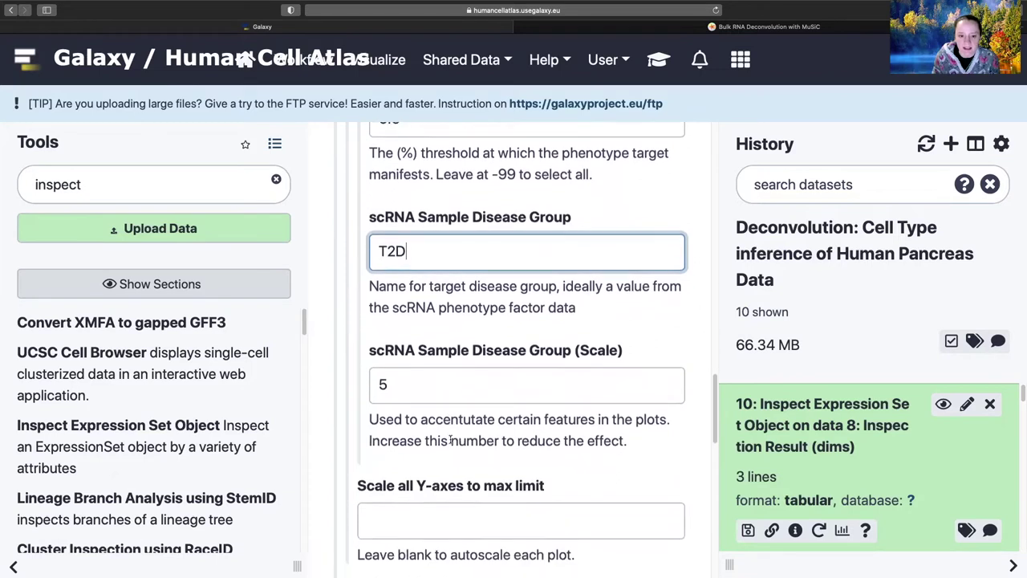
pyautogui.scroll(-1, 437, 346)
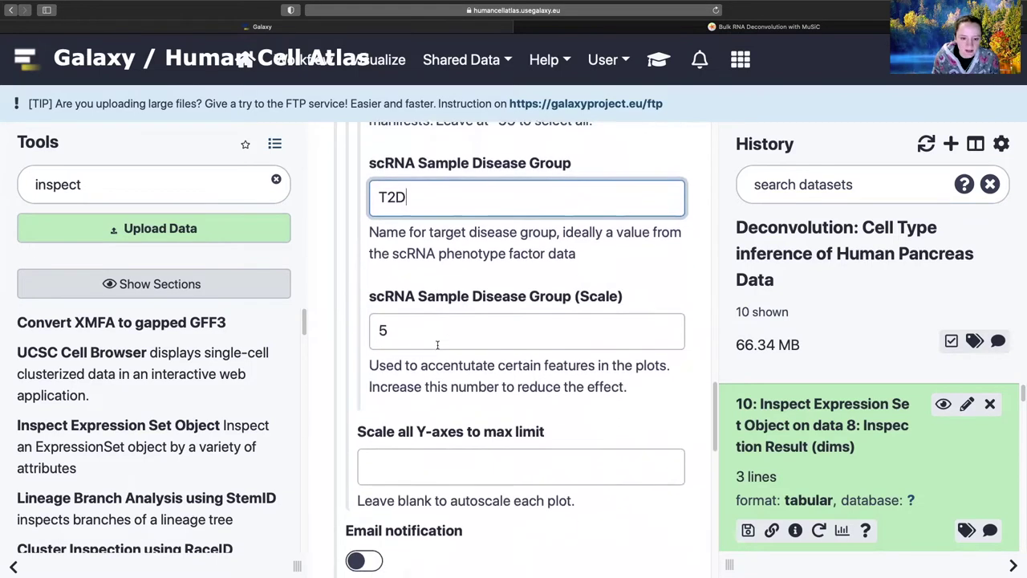
pyautogui.scroll(-1, 458, 425)
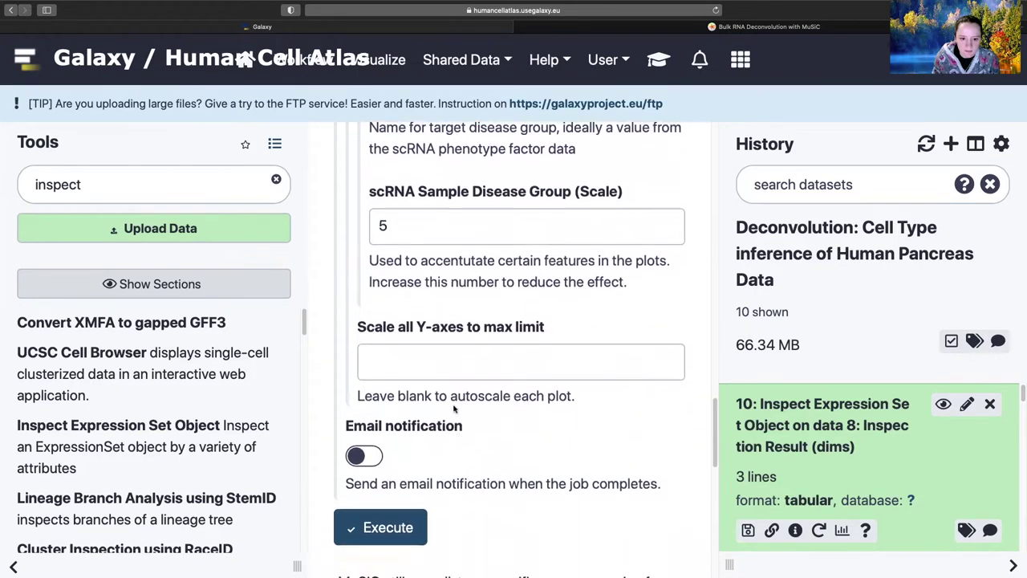
pyautogui.scroll(-1, 446, 474)
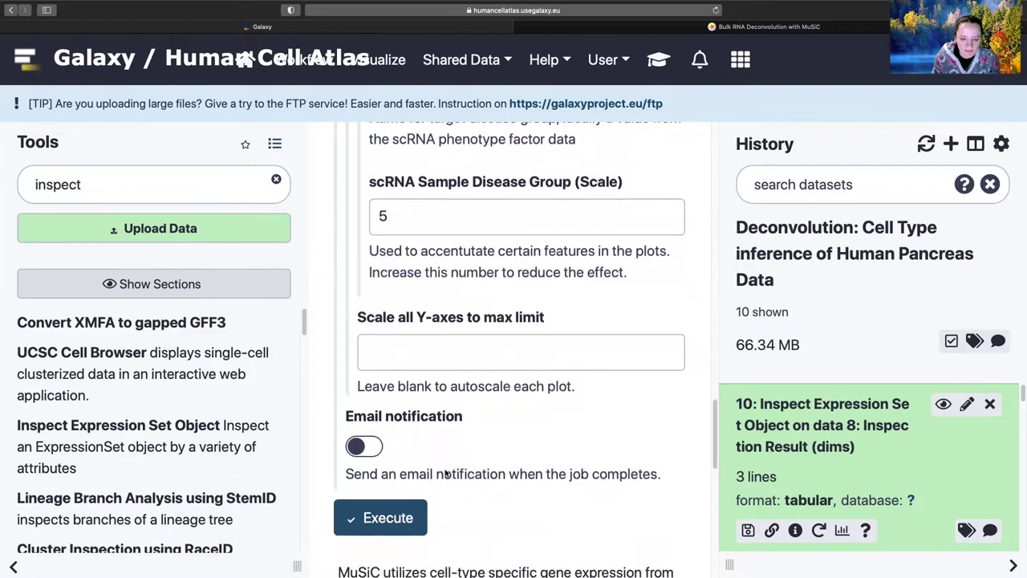
pyautogui.click(425, 352)
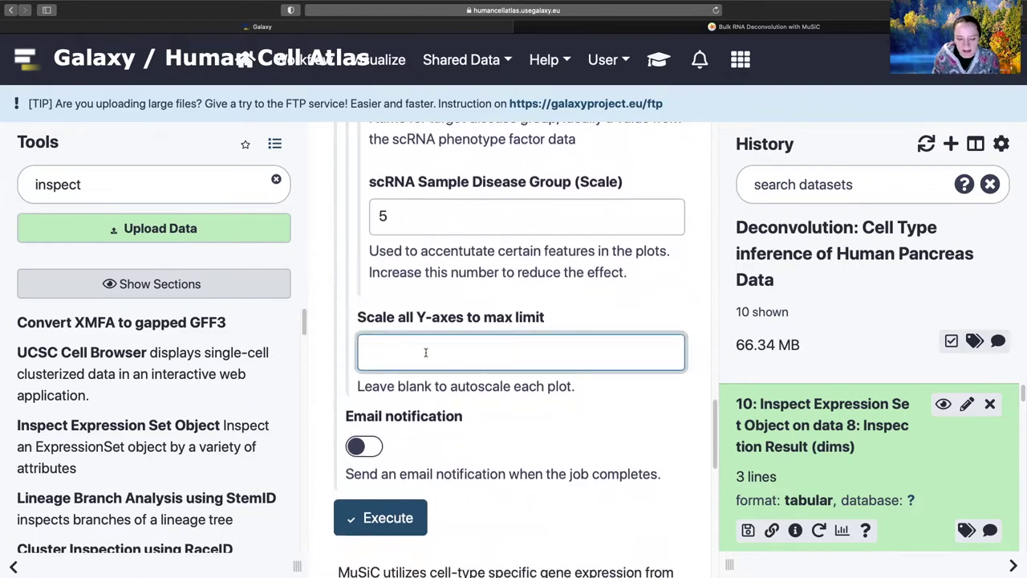
pyautogui.click(491, 412)
pyautogui.scroll(-1, 483, 411)
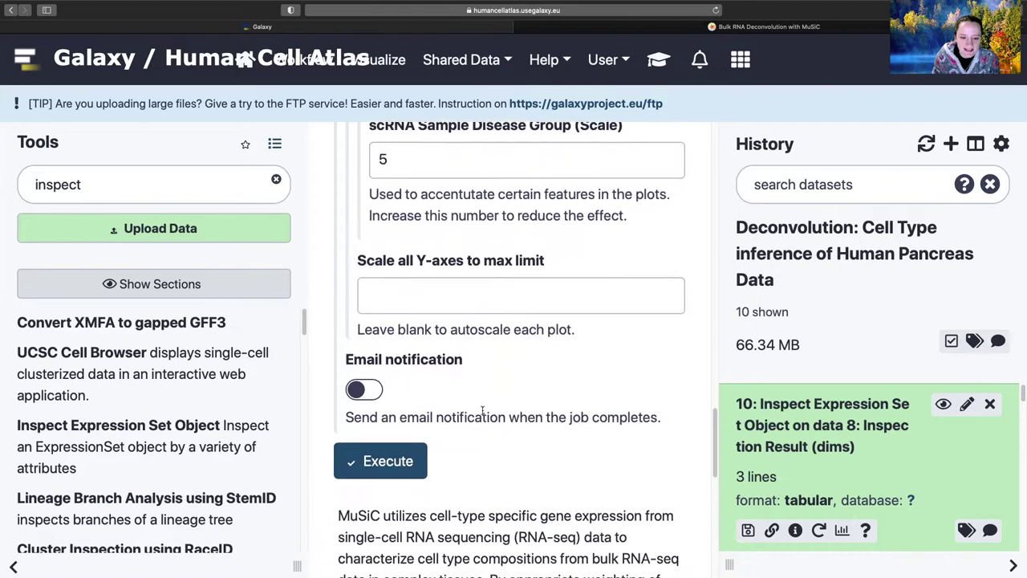
pyautogui.click(380, 460)
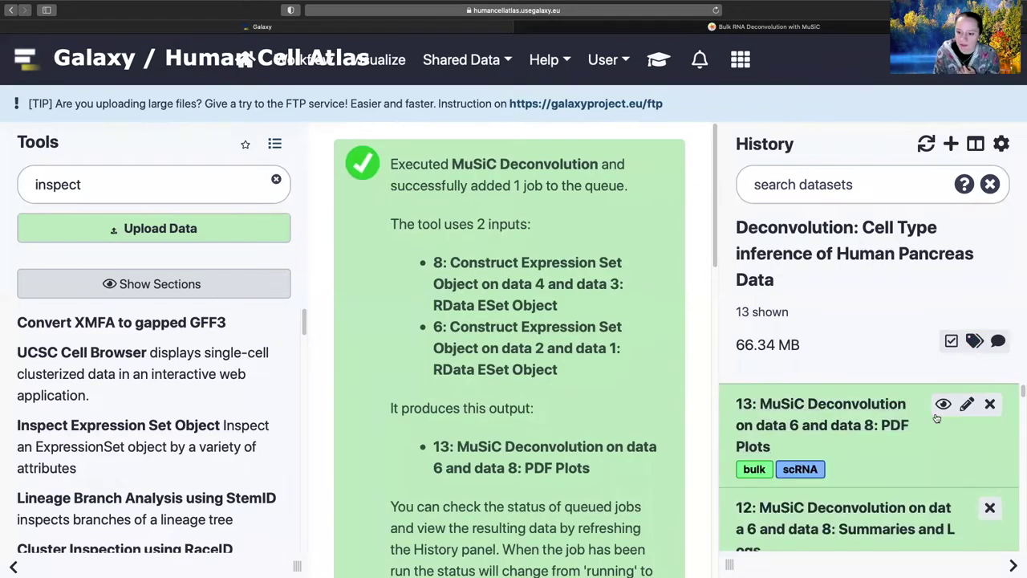
# View item 13's PDF Plots through the jitter, box, HbA1c-versus-beta and heatmap plots
pyautogui.click(943, 404)
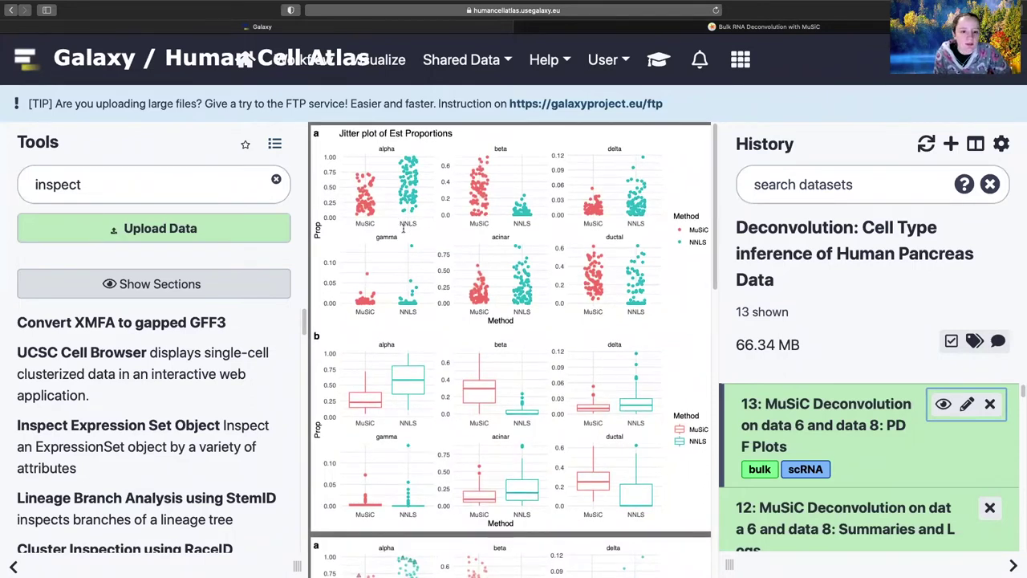
pyautogui.scroll(-5, 418, 334)
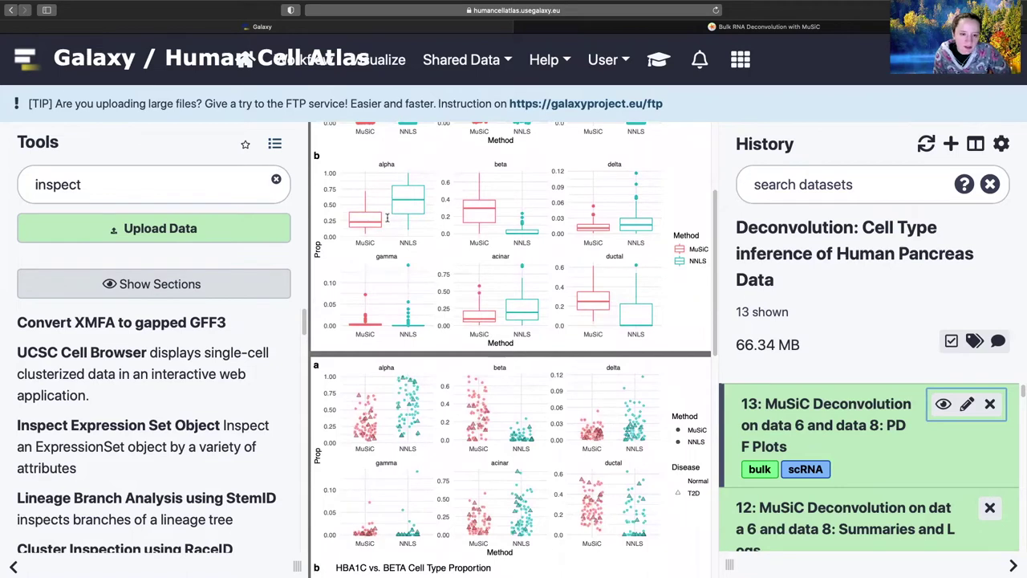
pyautogui.scroll(-5, 440, 300)
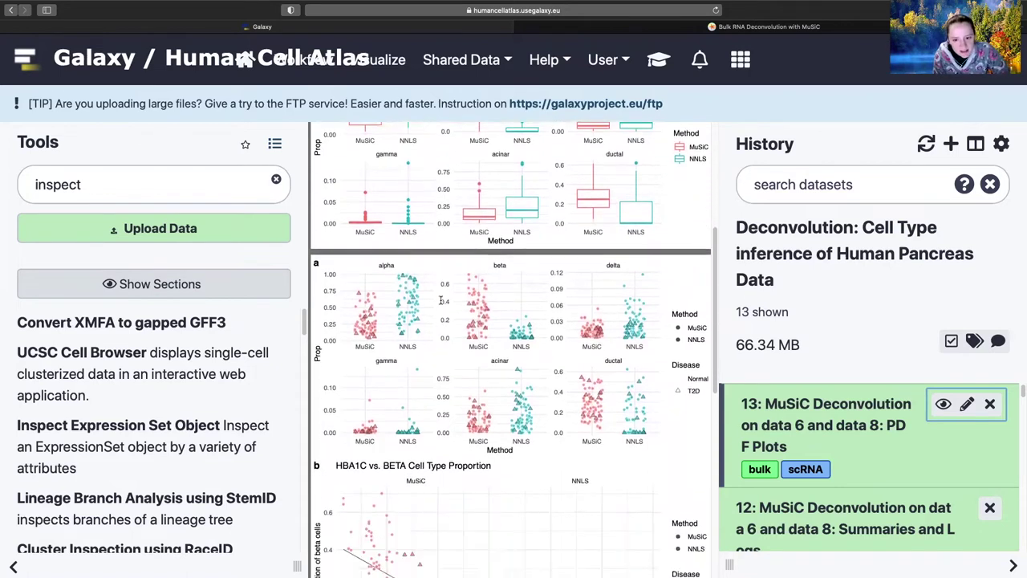
pyautogui.scroll(-1, 440, 300)
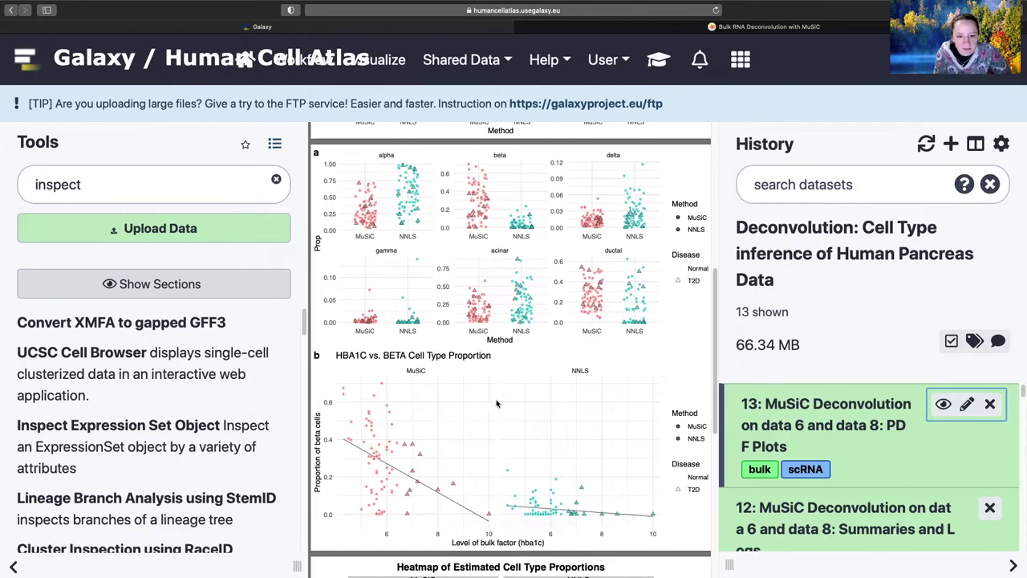
pyautogui.scroll(-5, 496, 404)
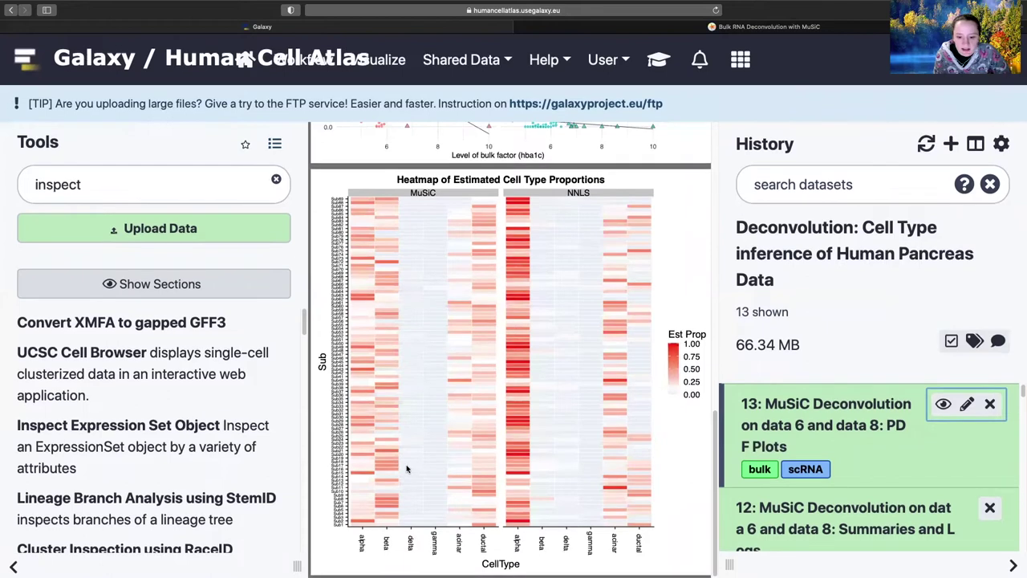
pyautogui.scroll(10, 407, 469)
pyautogui.scroll(-10, 407, 470)
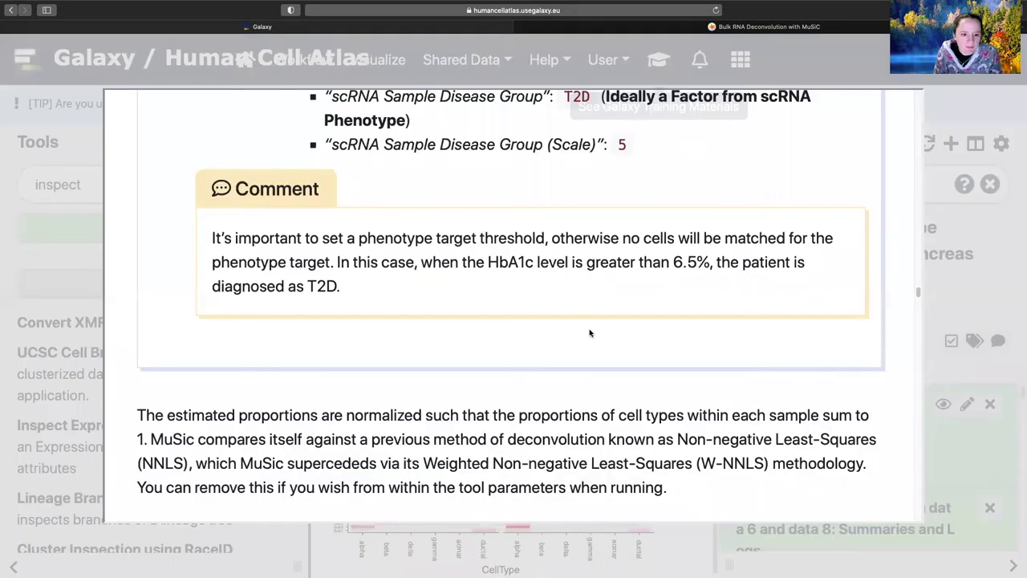
# Enter the item 12 Summaries and Logs collection and view the Log of MuSiC fitting
pyautogui.scroll(-2, 591, 332)
pyautogui.scroll(-15, 590, 331)
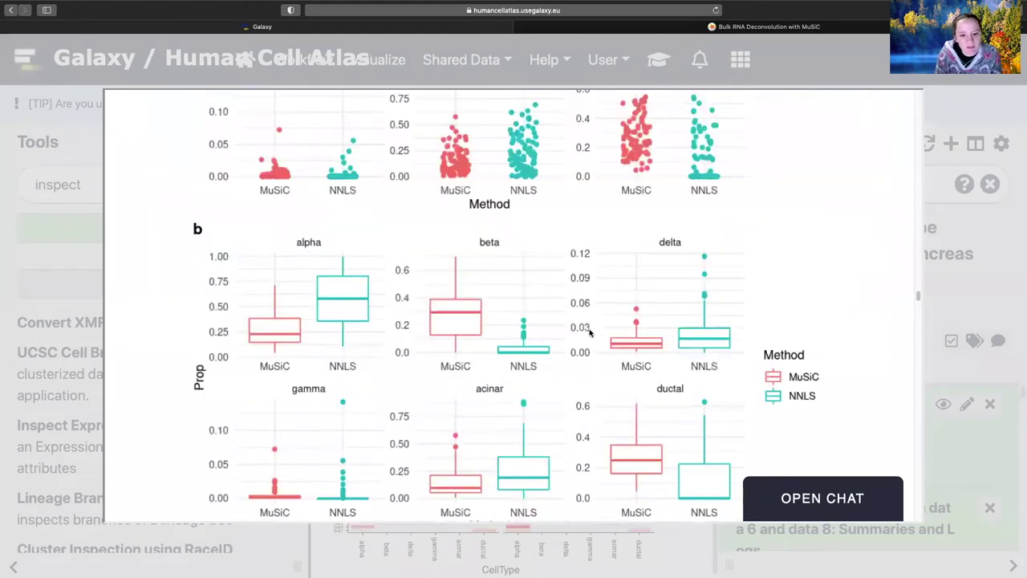
pyautogui.scroll(-10, 590, 332)
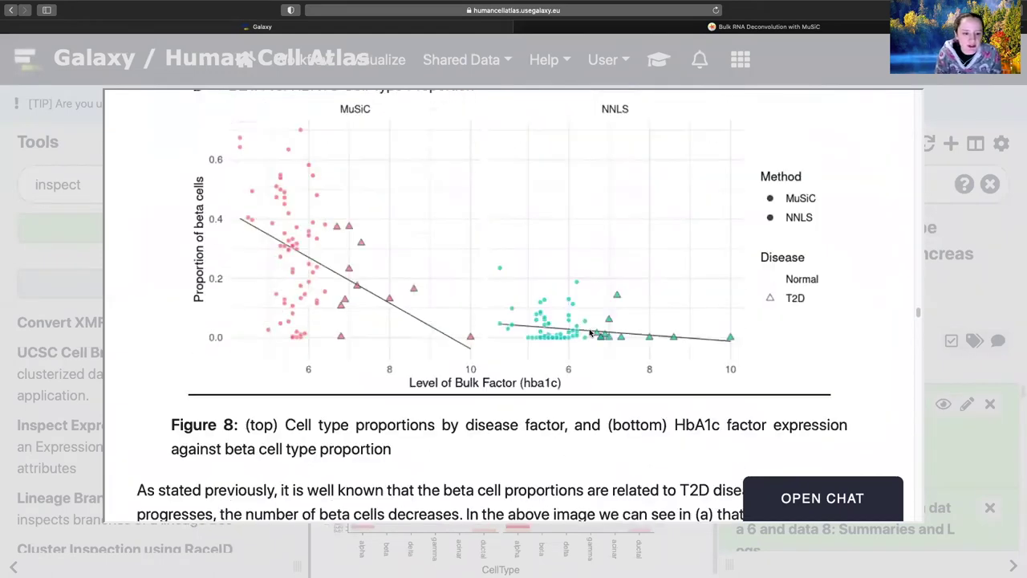
pyautogui.scroll(-4, 590, 332)
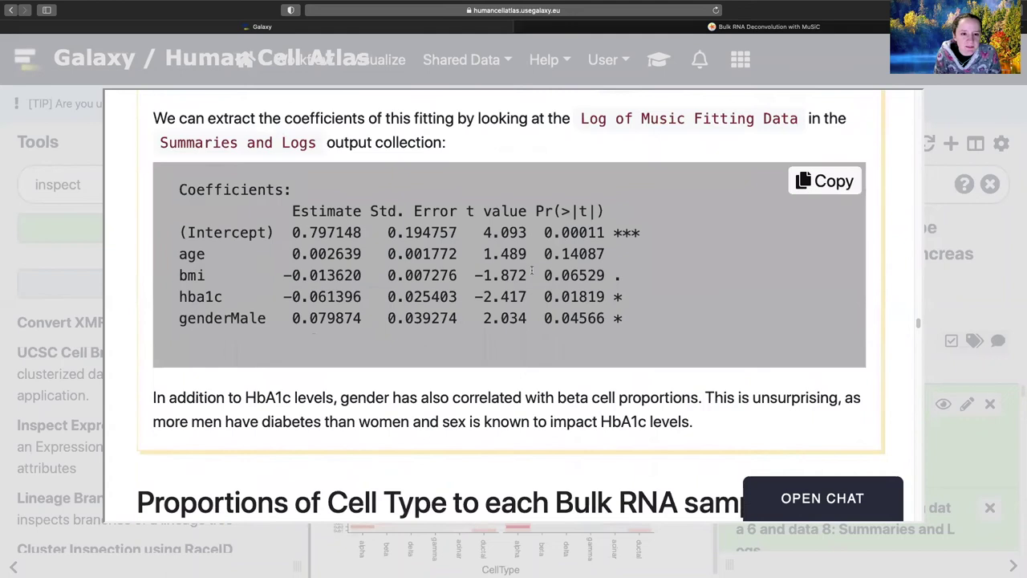
pyautogui.click(947, 233)
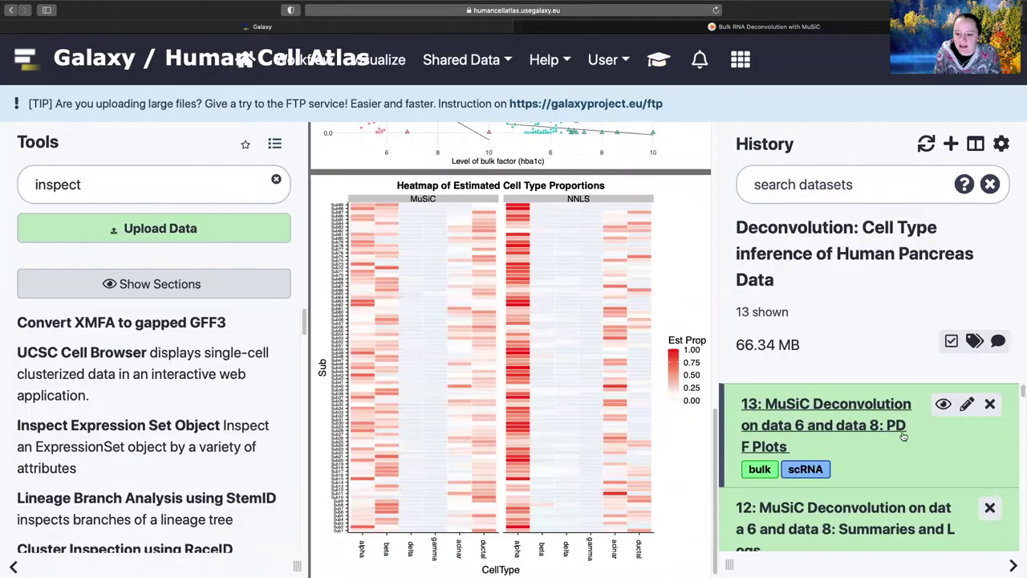
pyautogui.scroll(-2, 902, 429)
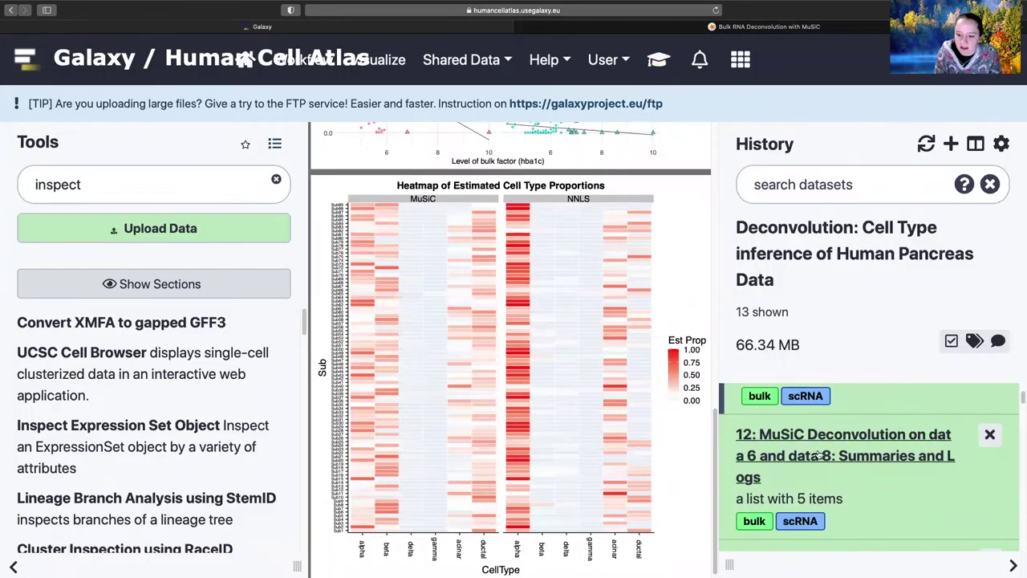
pyautogui.click(843, 499)
pyautogui.scroll(2, 845, 506)
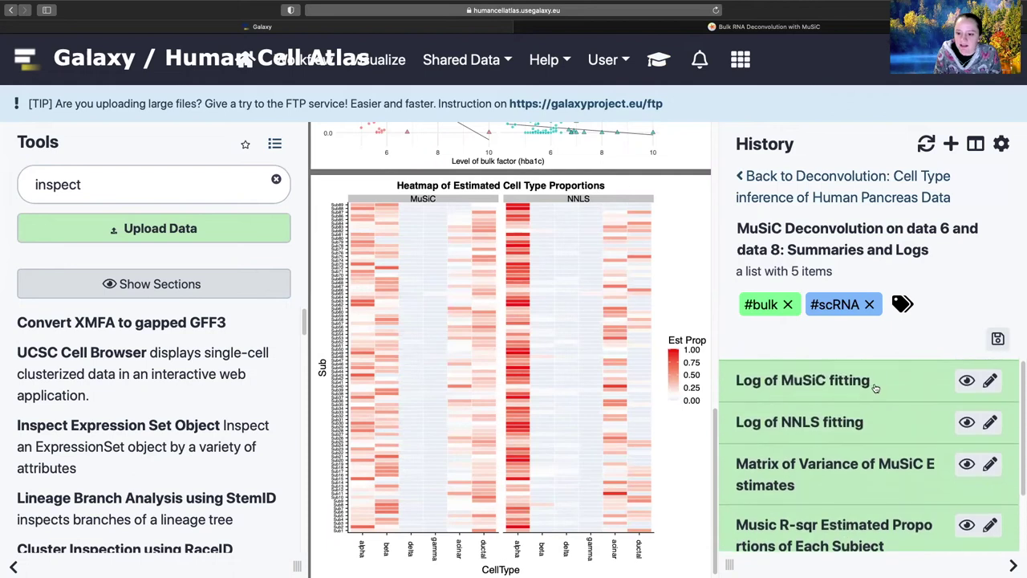
pyautogui.click(966, 381)
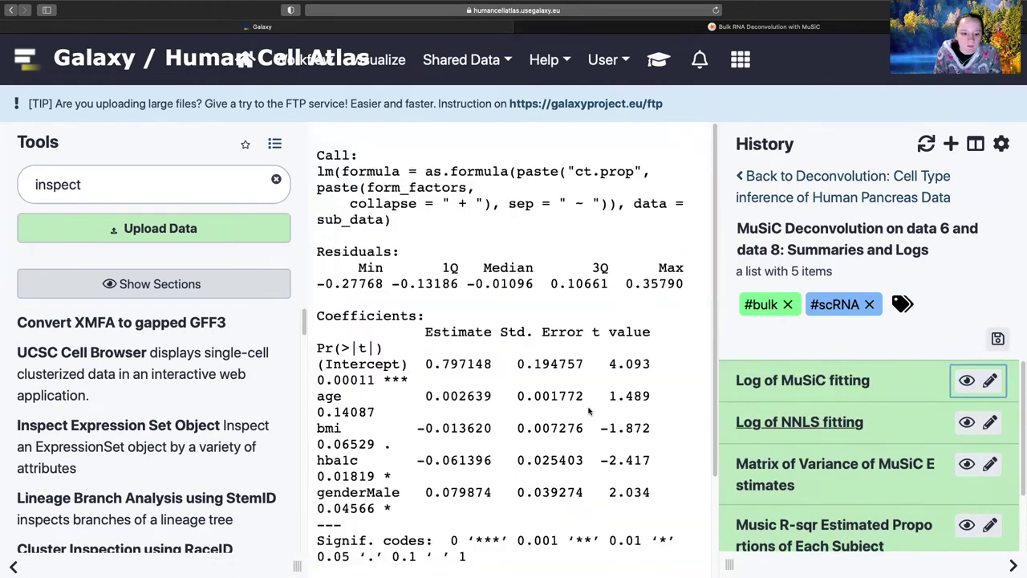
# View the estimated proportions of cell types by gene, scrolling across its columns
pyautogui.scroll(-1, 514, 361)
pyautogui.scroll(-2, 882, 449)
pyautogui.click(966, 510)
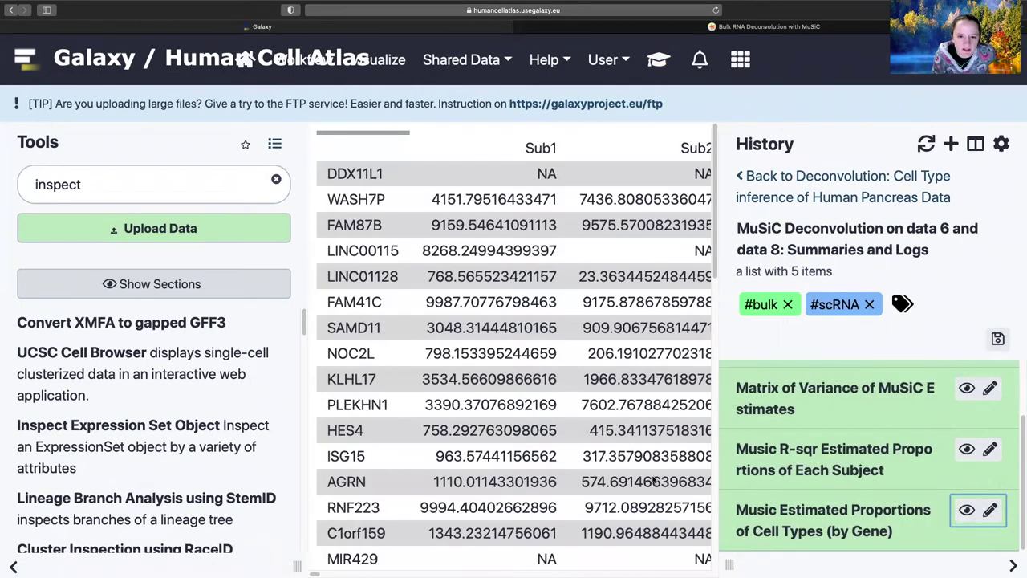
pyautogui.hscroll(5, 653, 480)
pyautogui.hscroll(-5, 654, 477)
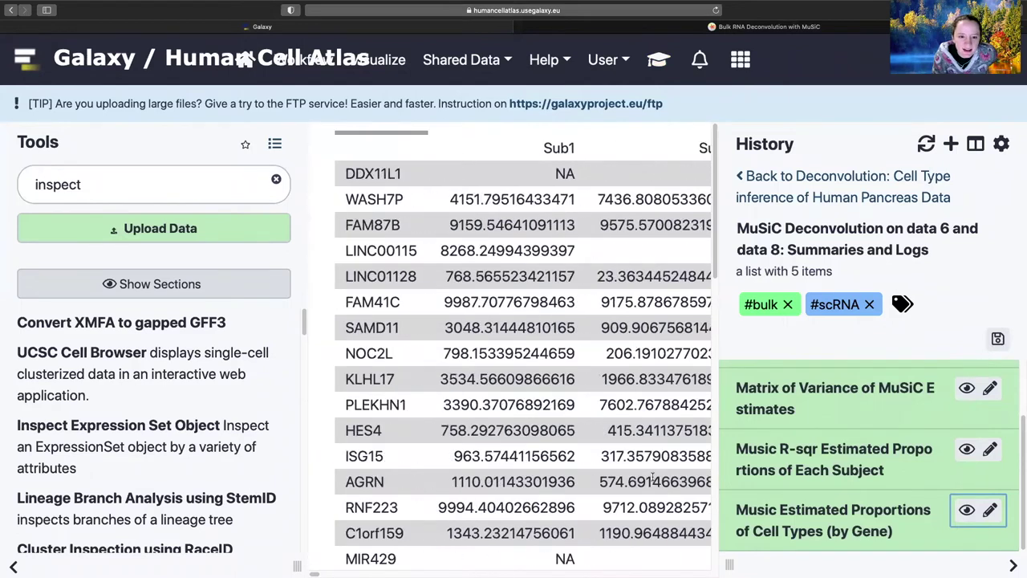
pyautogui.hscroll(8, 652, 479)
pyautogui.hscroll(-8, 653, 479)
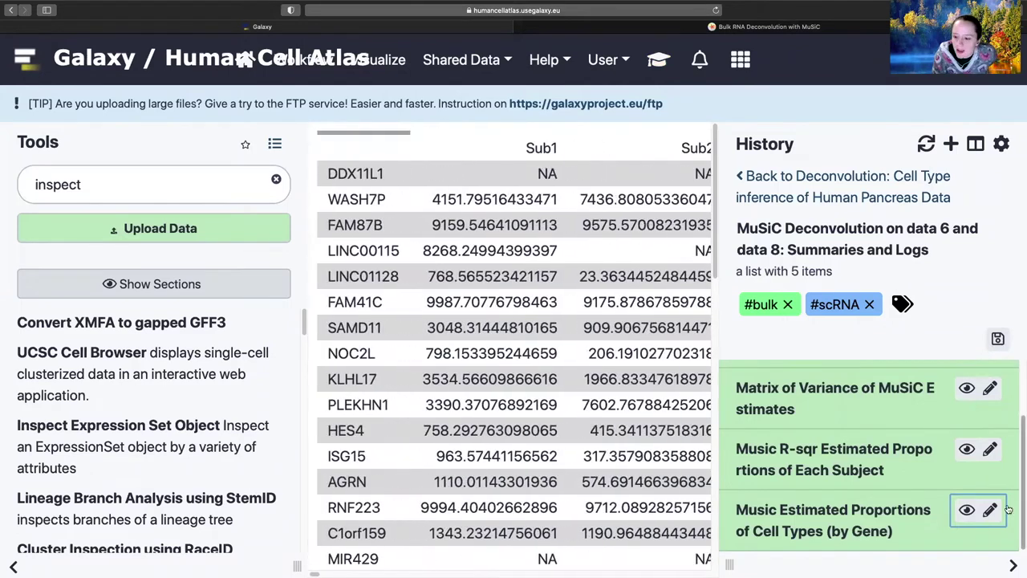
pyautogui.scroll(3, 963, 450)
# Reopen the MuSiC fitting log, zoom out, and highlight the Intercept and hba1c coefficient rows
pyautogui.click(965, 381)
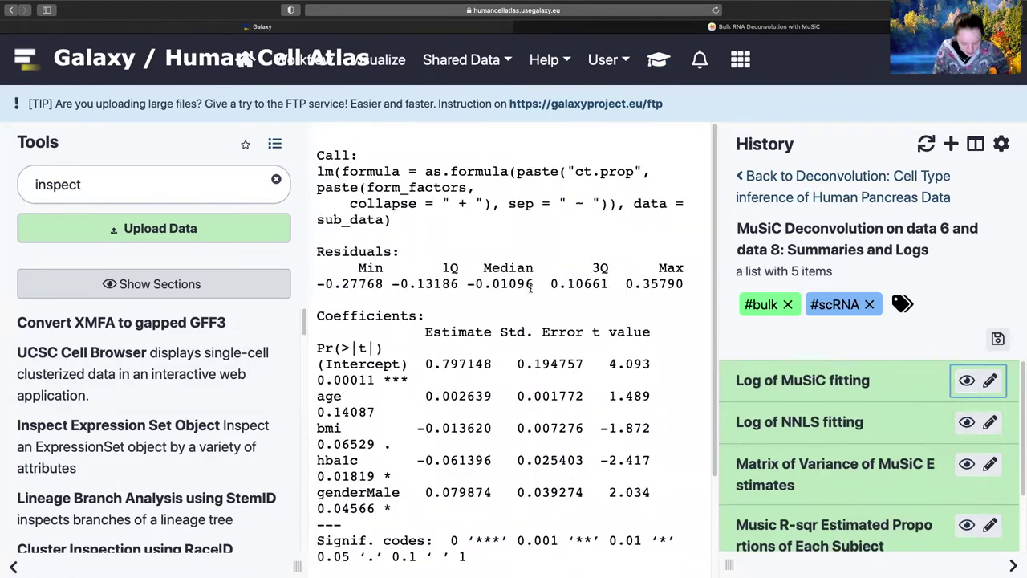
pyautogui.hotkey('ctrl', '-')
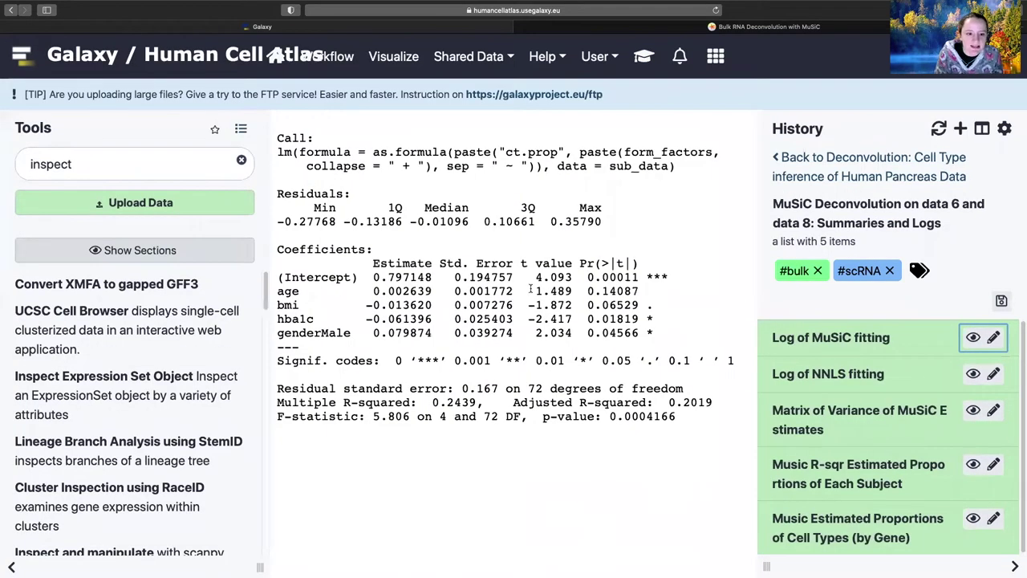
pyautogui.moveTo(277, 319); pyautogui.dragTo(668, 332)
pyautogui.click(658, 317)
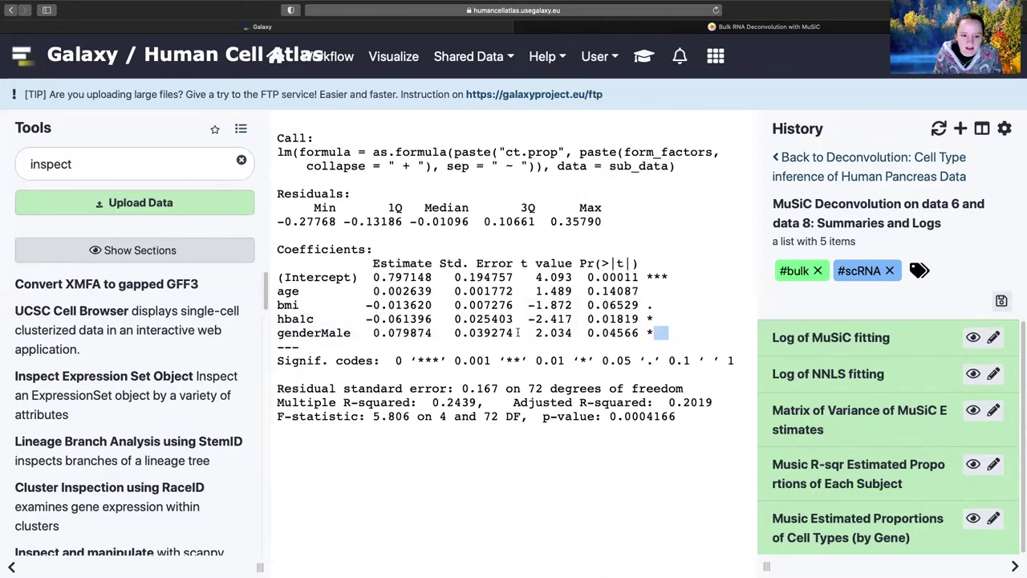
pyautogui.doubleClick(662, 277)
pyautogui.click(647, 276)
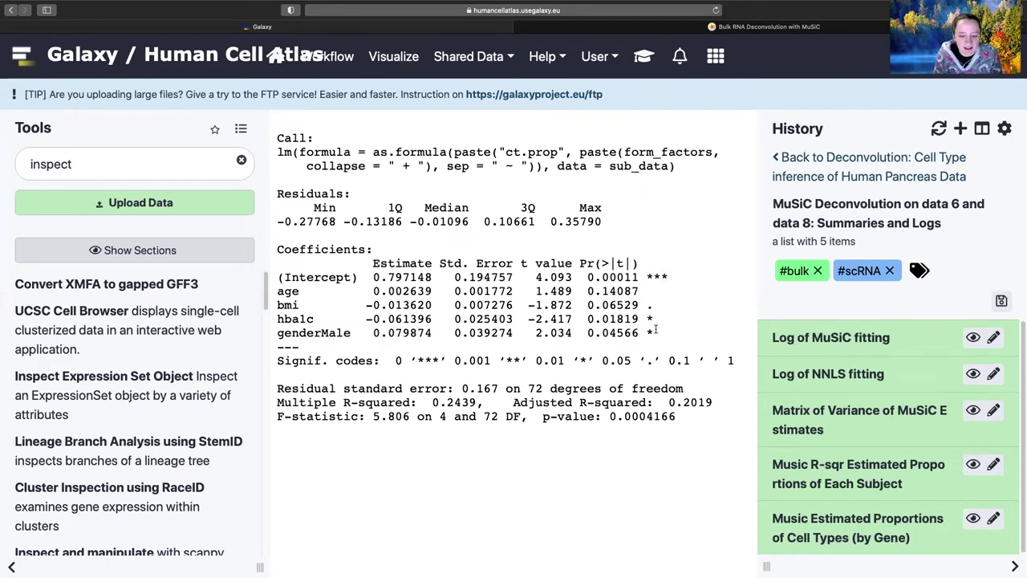
pyautogui.moveTo(656, 332); pyautogui.dragTo(613, 309)
pyautogui.click(274, 321)
pyautogui.click(630, 294)
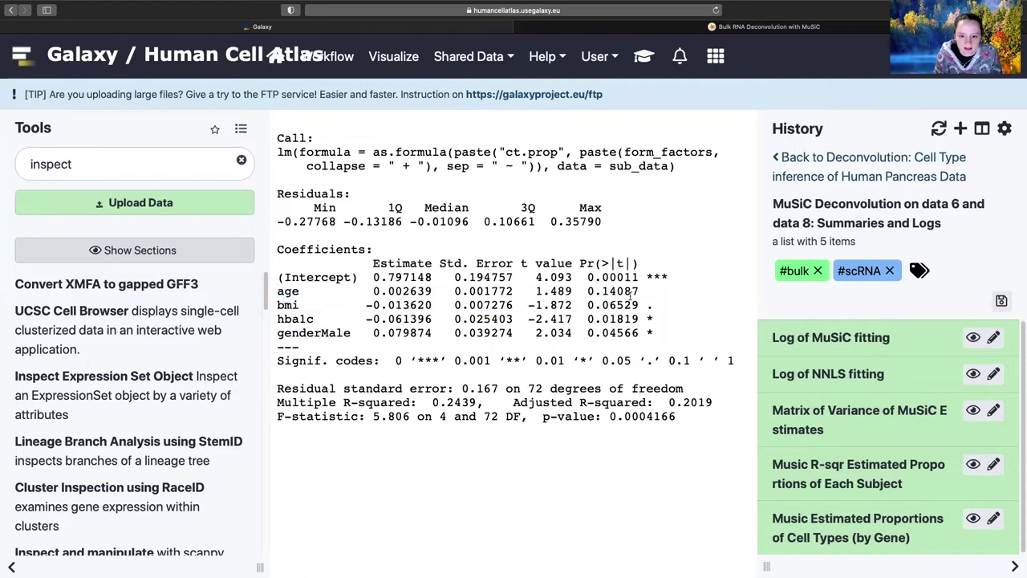
pyautogui.moveTo(672, 278); pyautogui.dragTo(550, 278)
pyautogui.click(566, 316)
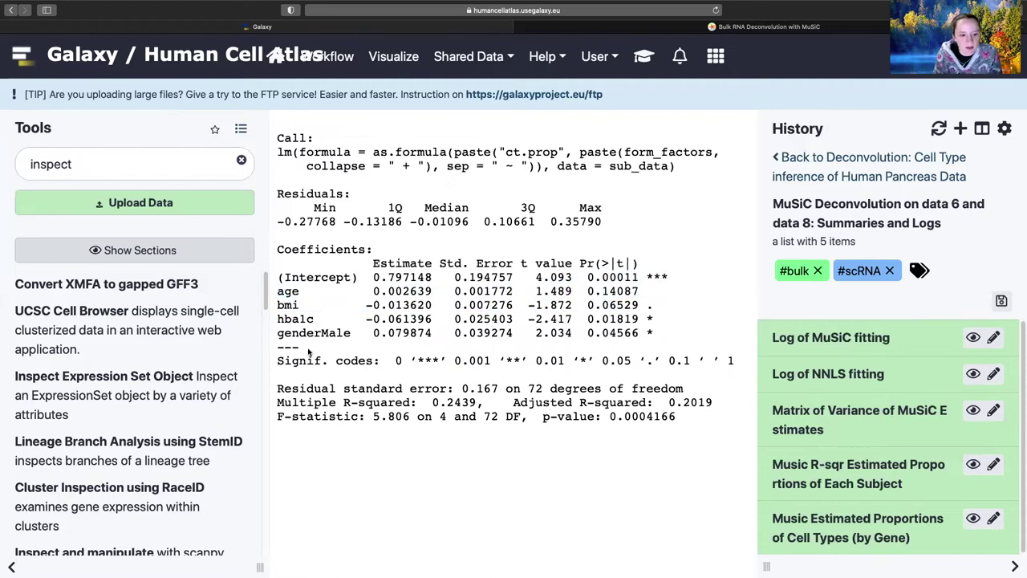
pyautogui.moveTo(282, 319); pyautogui.dragTo(347, 332)
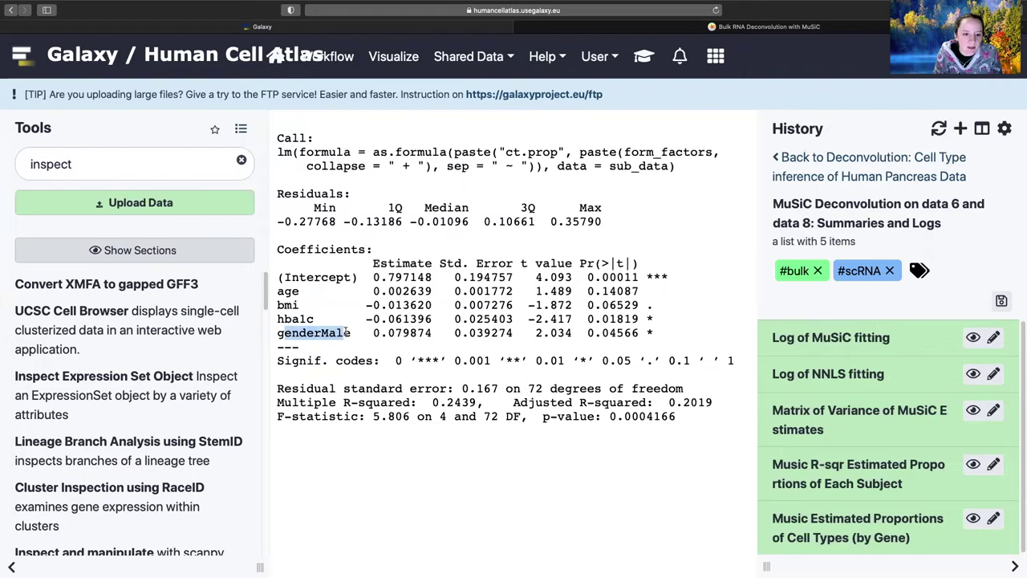
pyautogui.click(347, 332)
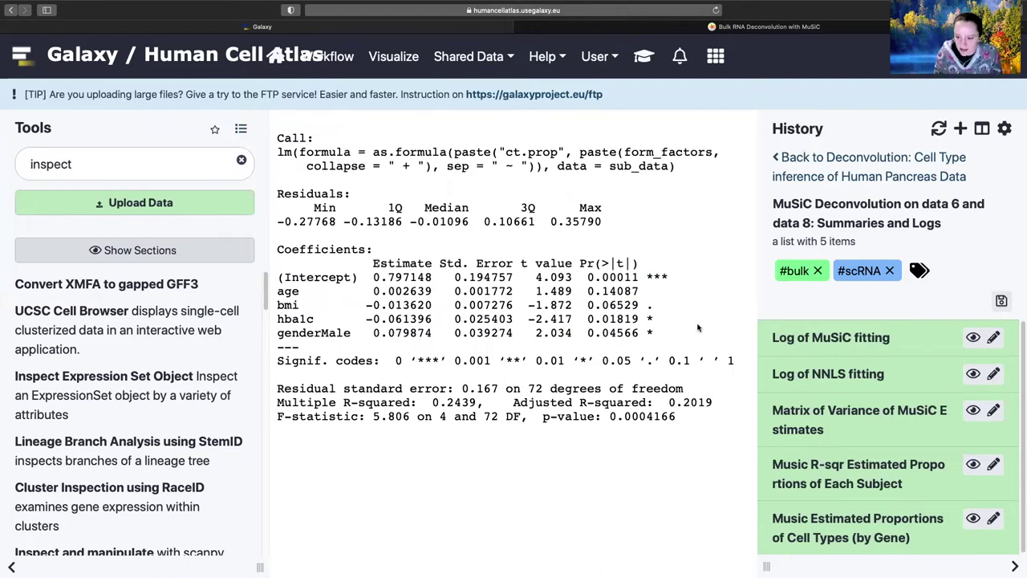
# Return to the full history and open the MuSiC deconvolution tutorial's Get data section
pyautogui.click(807, 161)
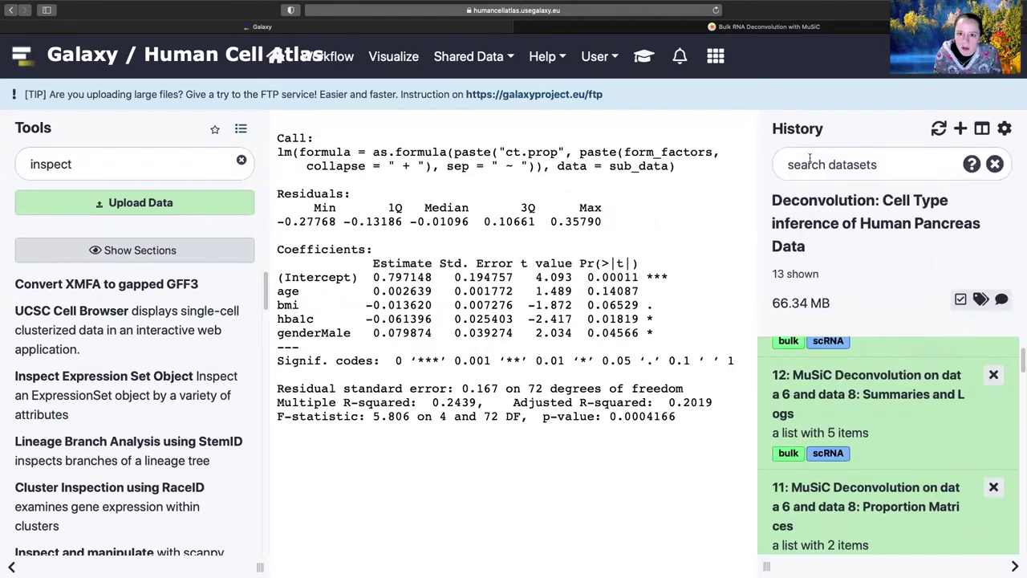
pyautogui.click(643, 57)
pyautogui.click(766, 27)
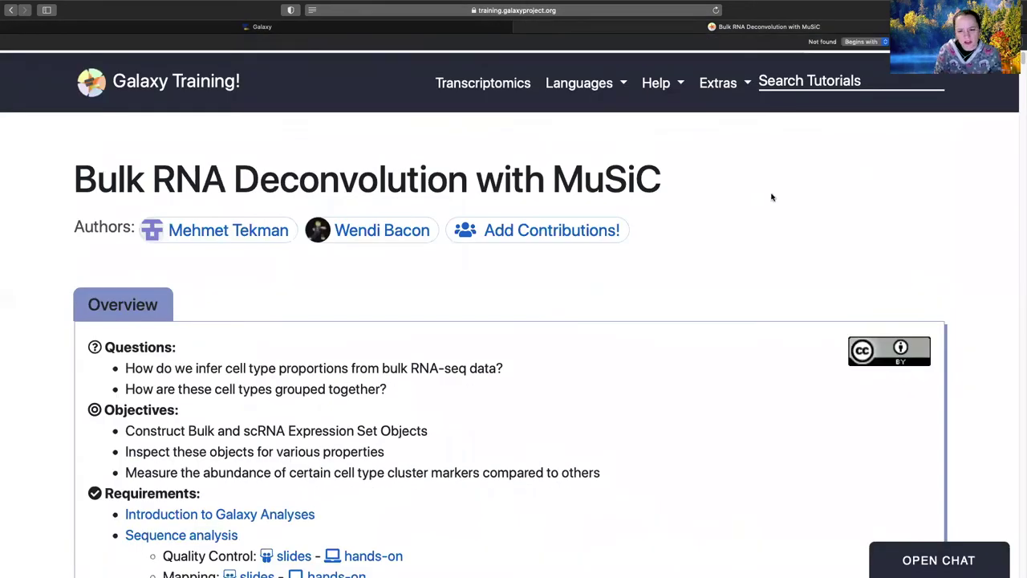
pyautogui.scroll(-1, 770, 197)
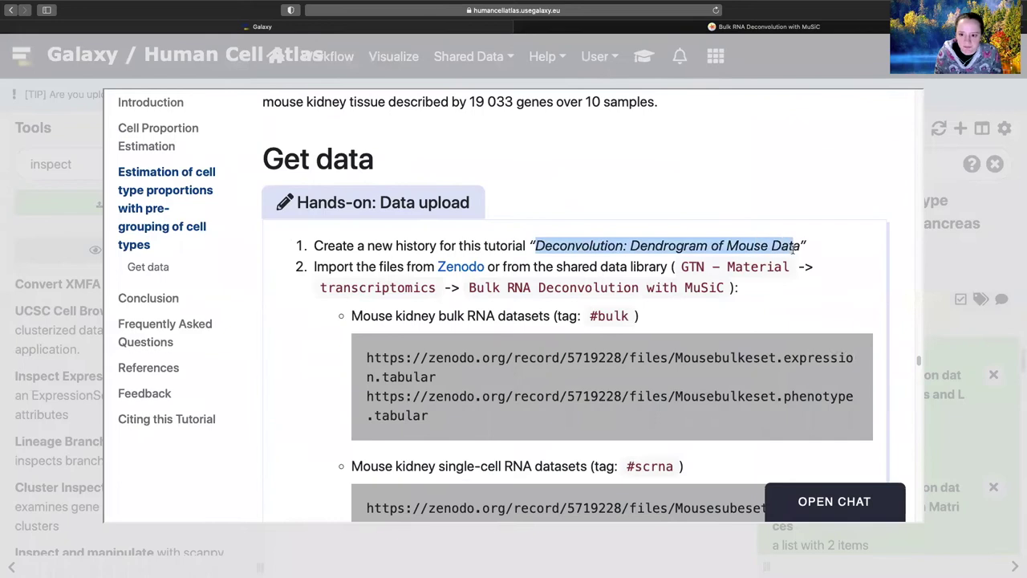
# Create a new history named 'Deconvolution: Dendrogram of Mouse Data'
pyautogui.click(1023, 260)
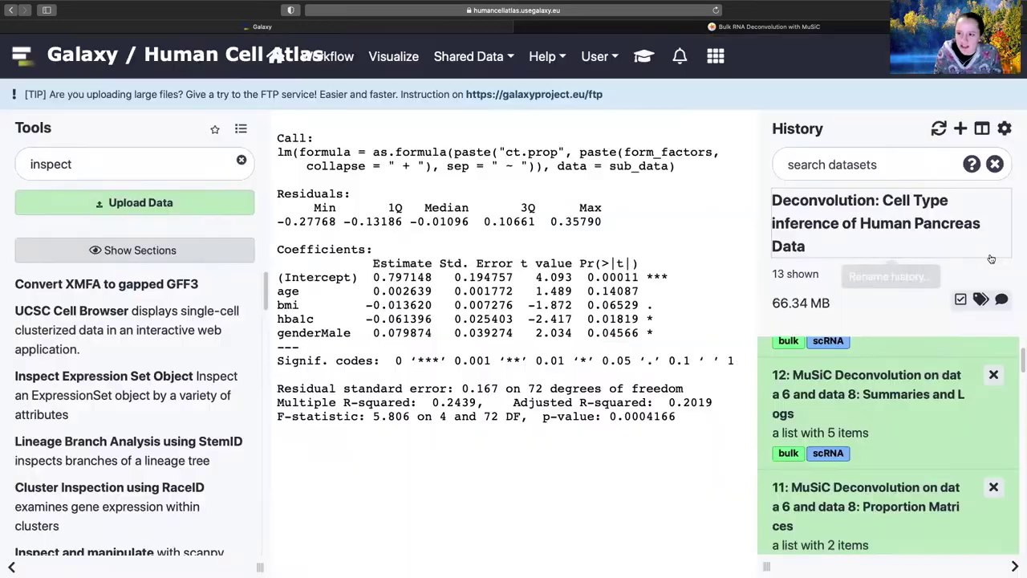
pyautogui.click(960, 128)
pyautogui.click(870, 199)
pyautogui.write('Deconvolution: Dendrogram of Mouse Data')
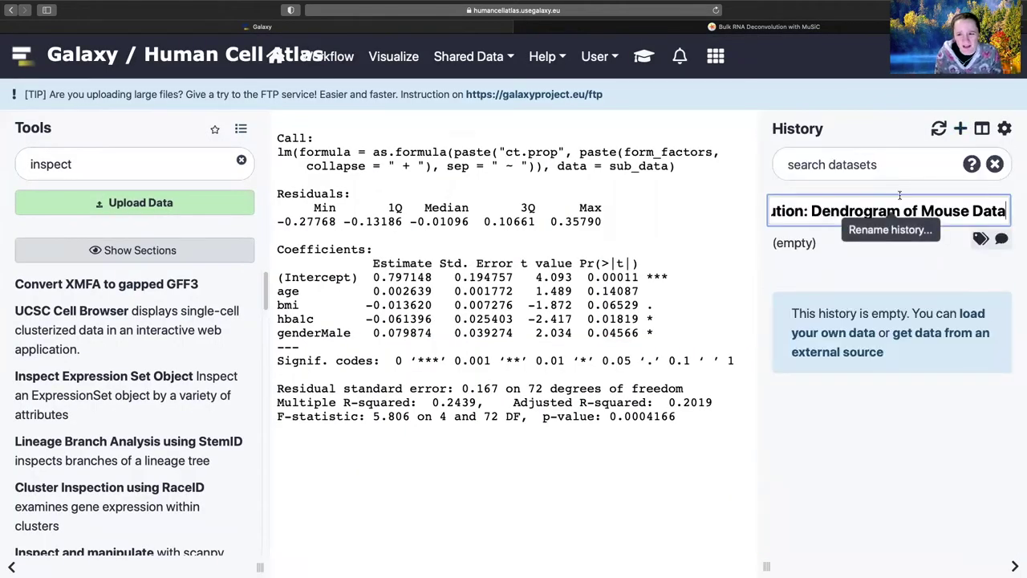
pyautogui.press('Return')
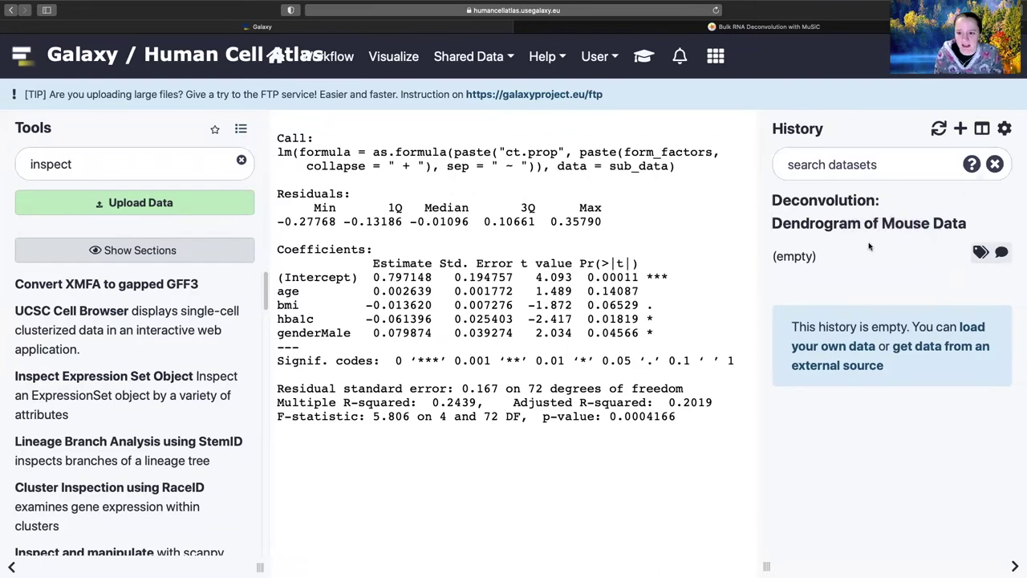
# Check the tutorial's next steps and open the data upload window
pyautogui.click(644, 58)
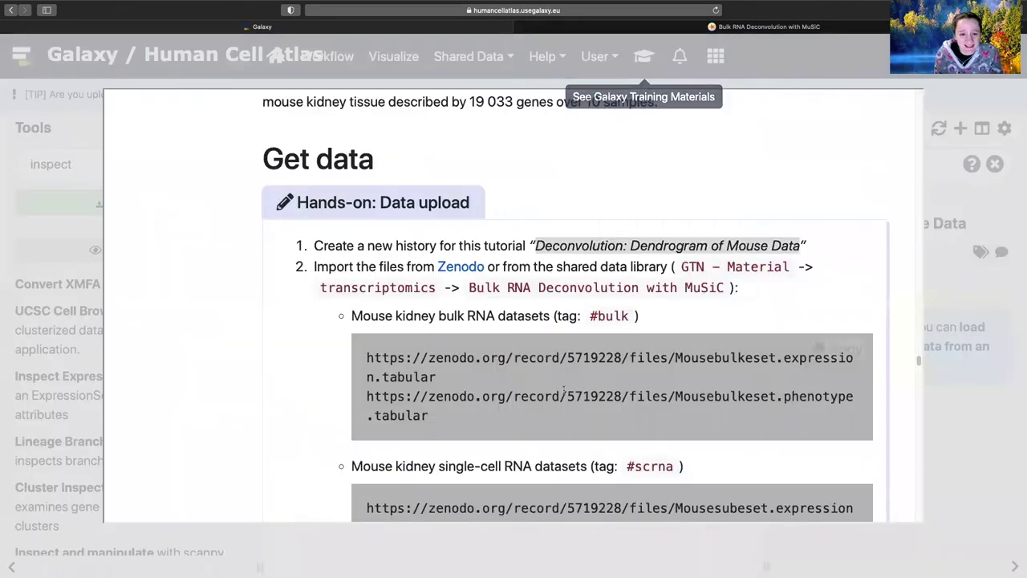
pyautogui.scroll(-2, 564, 392)
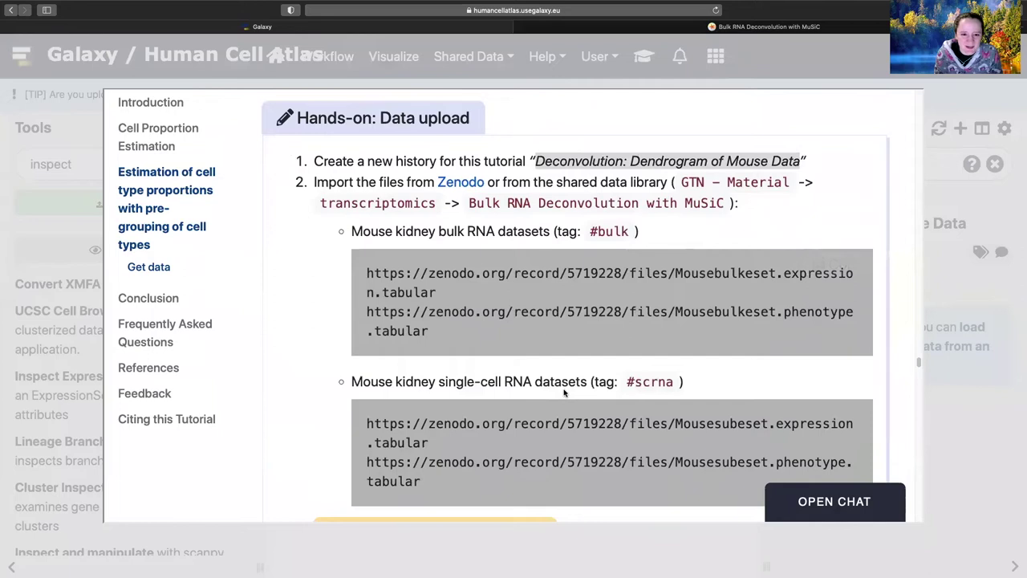
pyautogui.scroll(-1, 564, 392)
pyautogui.click(920, 475)
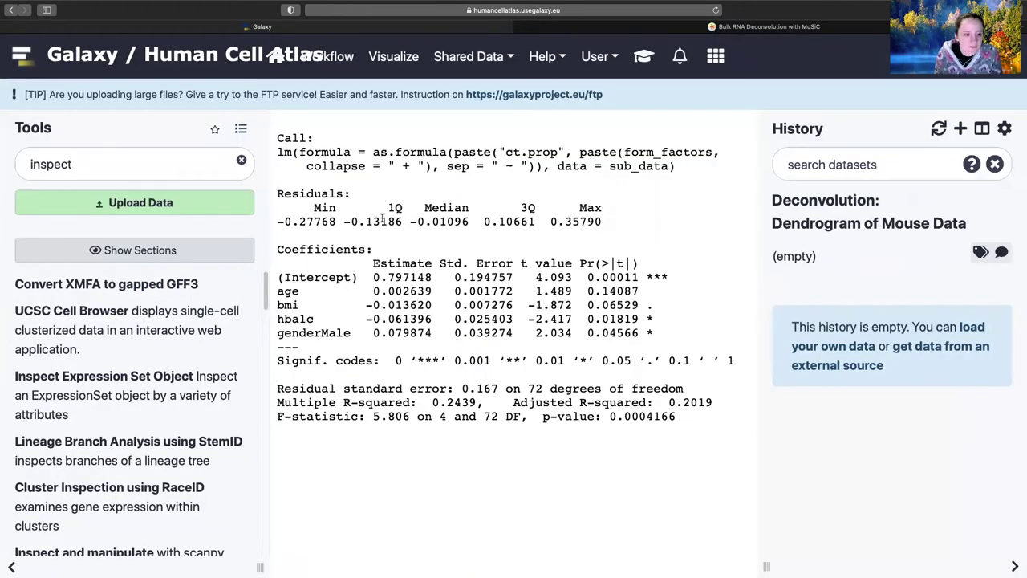
pyautogui.click(132, 205)
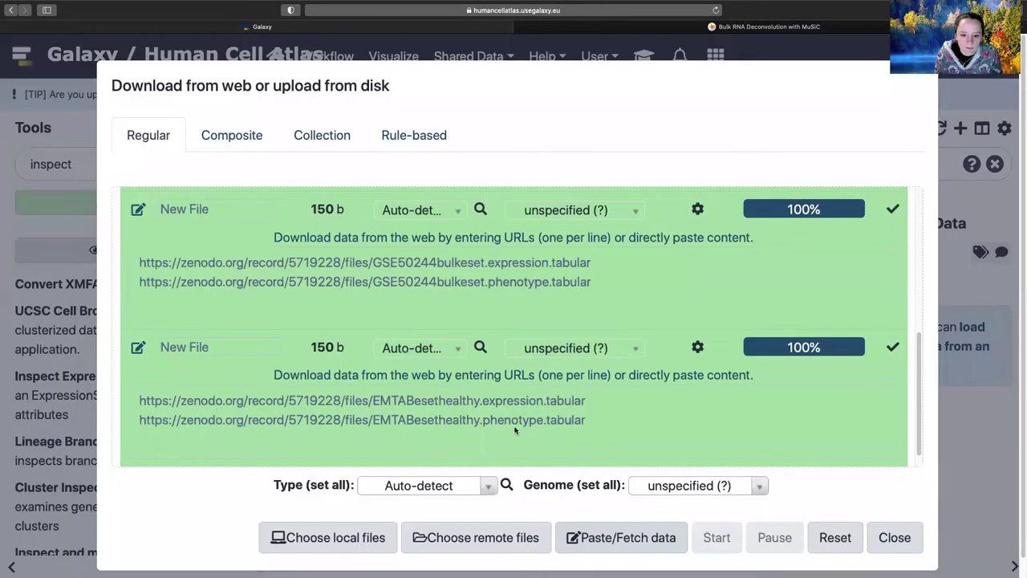
# Fetch the two Mousebulkeset Zenodo URLs via Paste/Fetch data
pyautogui.click(620, 537)
pyautogui.write('https://zenodo.org/record/5719228/files/Mousebulkeset.expression.tabular https://zenodo.org/record/5719228/files/Mousebulkeset.phenotype.tabular')
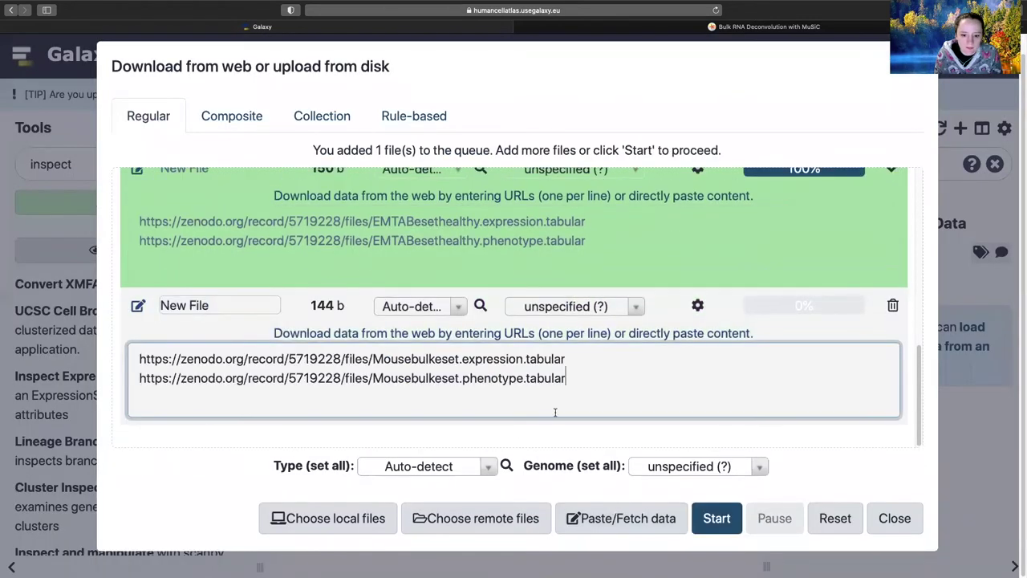
pyautogui.click(716, 518)
pyautogui.click(896, 518)
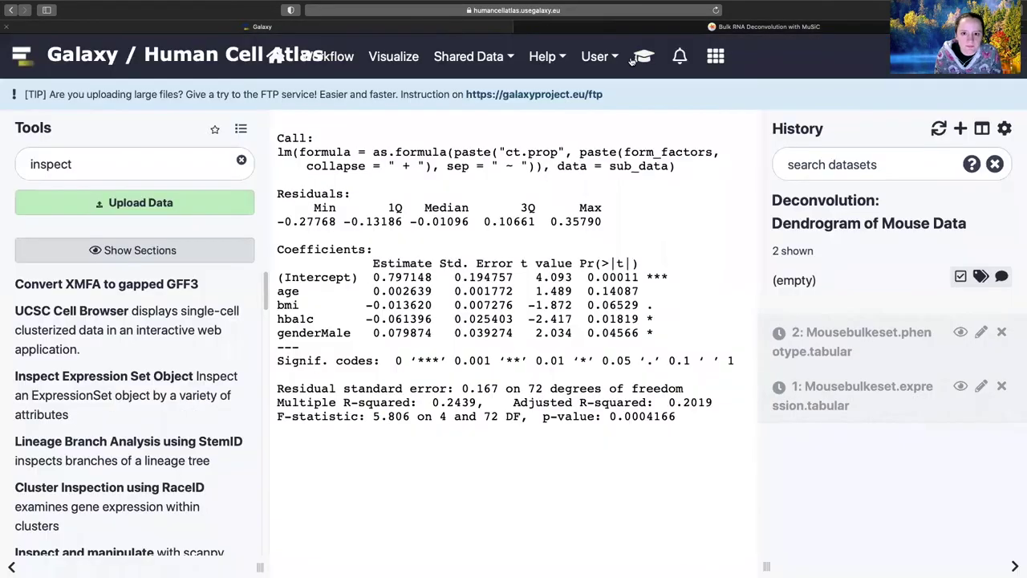
# Copy the Mousesubeset Zenodo URLs from the tutorial and fetch them too
pyautogui.click(634, 55)
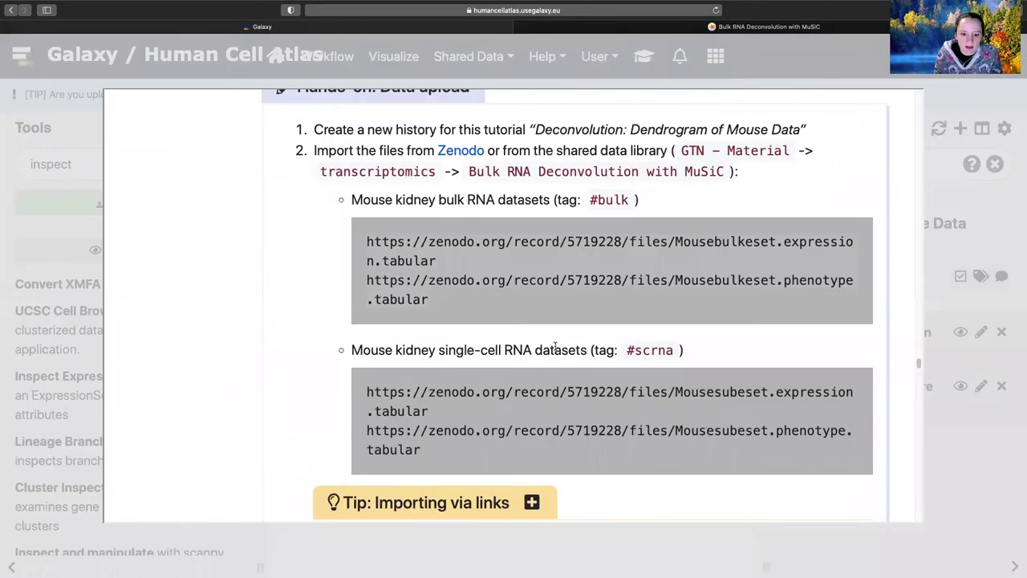
pyautogui.scroll(-2, 551, 349)
pyautogui.click(841, 304)
pyautogui.click(938, 433)
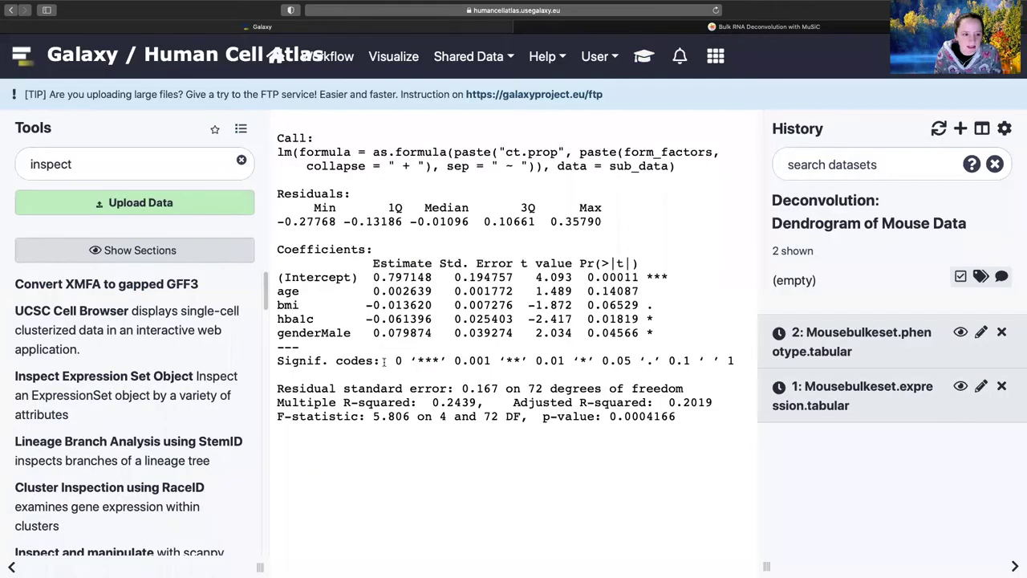
pyautogui.click(141, 204)
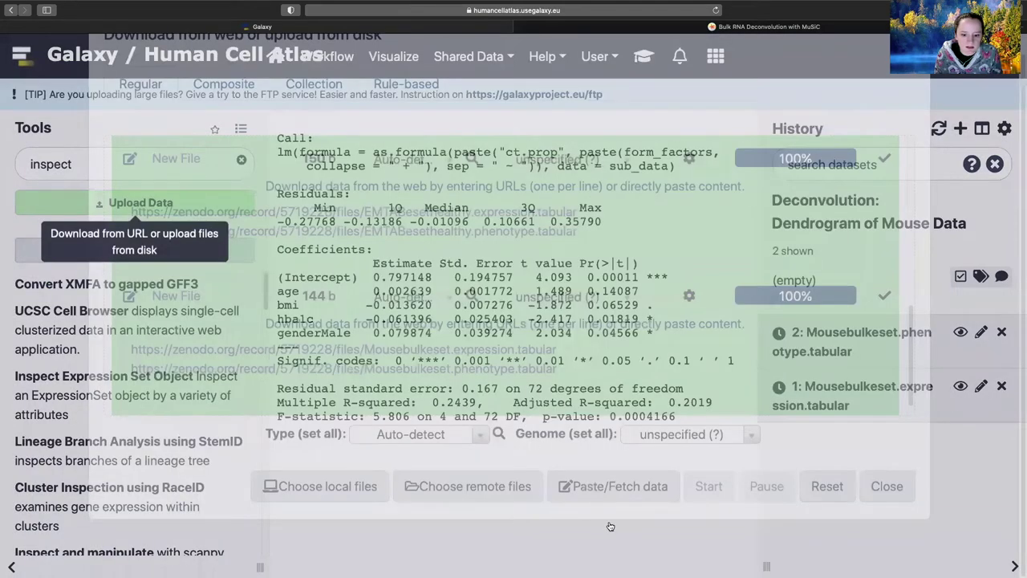
pyautogui.press('super+v')
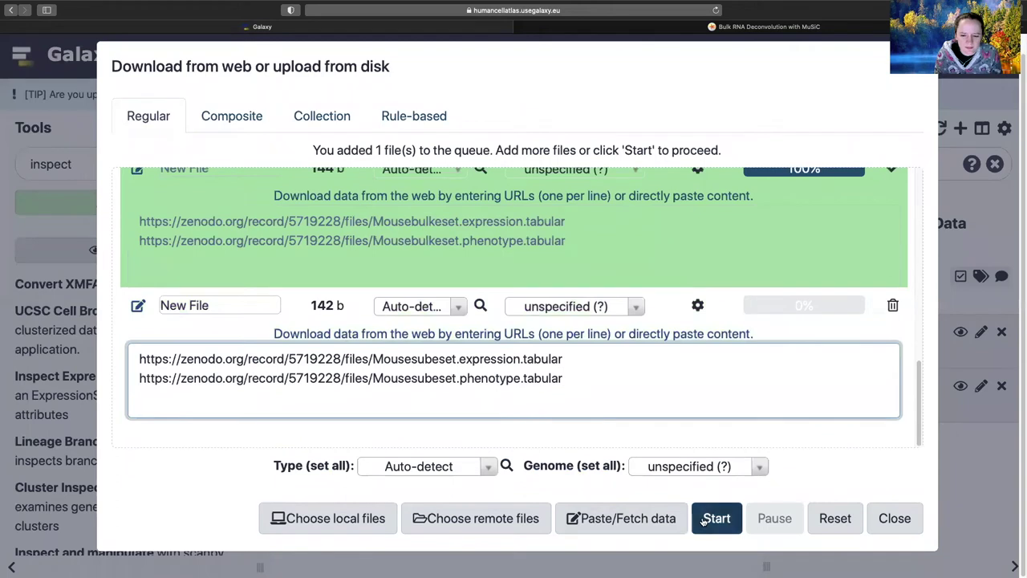
pyautogui.click(716, 518)
pyautogui.click(895, 519)
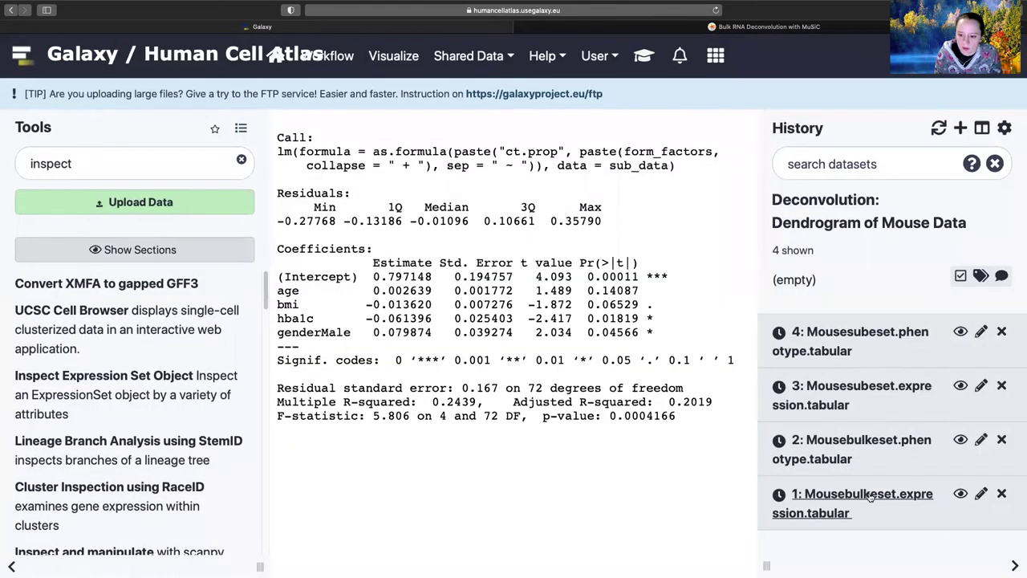
# Tag the Mousebulkeset expression and phenotype datasets #bulk
pyautogui.click(867, 495)
pyautogui.scroll(-1, 922, 481)
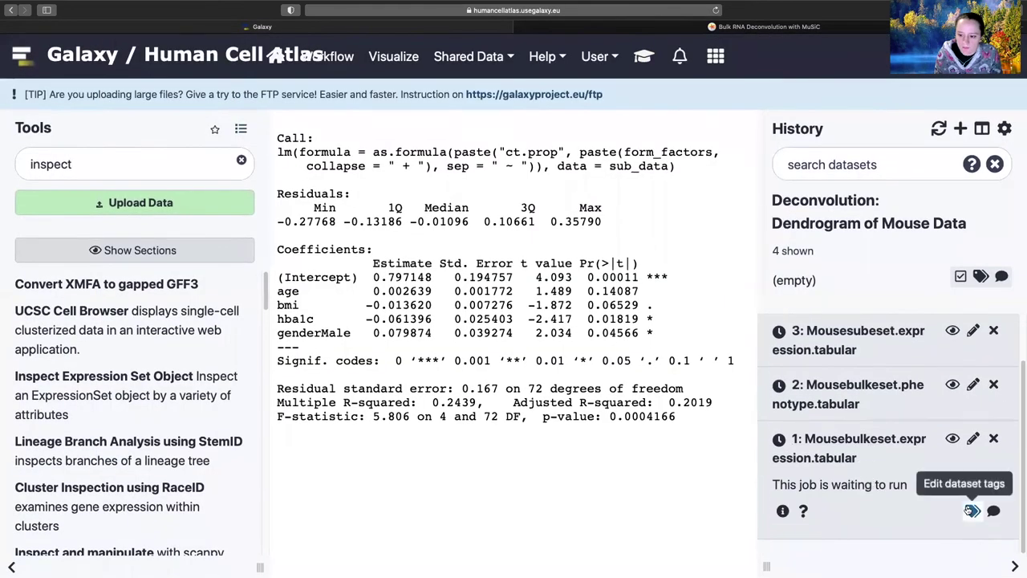
pyautogui.click(971, 511)
pyautogui.write('#b')
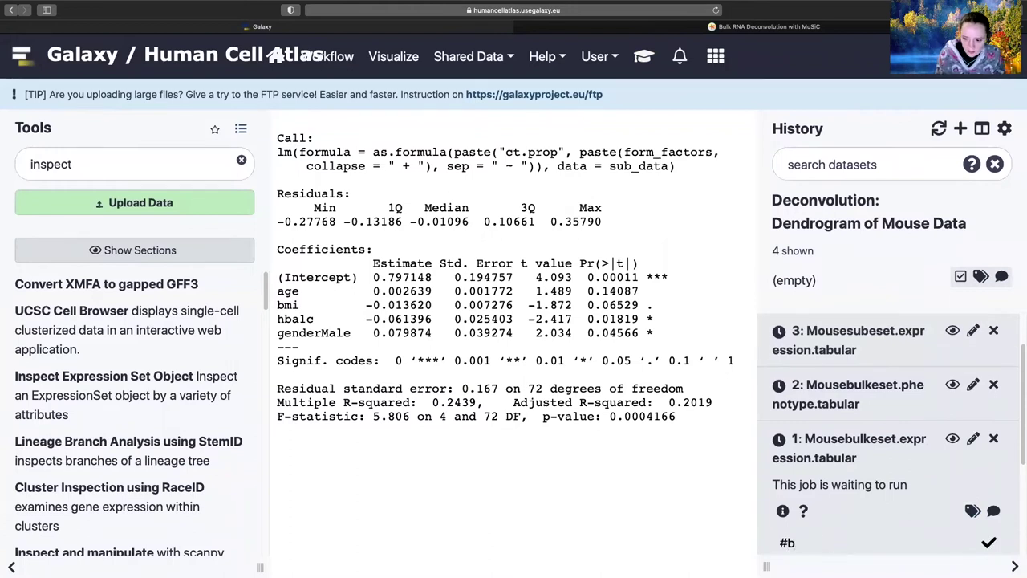
pyautogui.write('ulk')
pyautogui.press('Return')
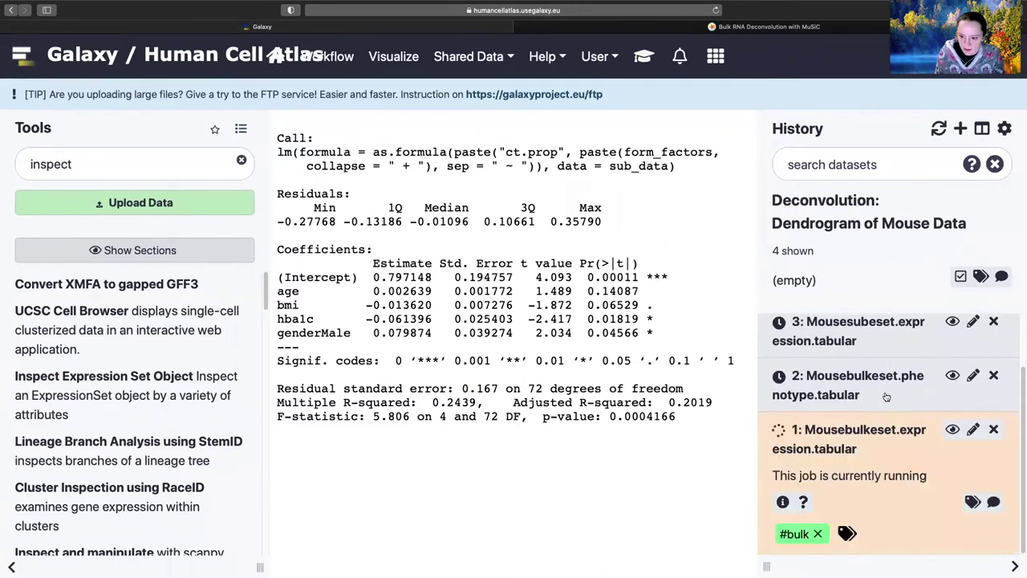
pyautogui.click(886, 397)
pyautogui.click(973, 448)
pyautogui.write('#')
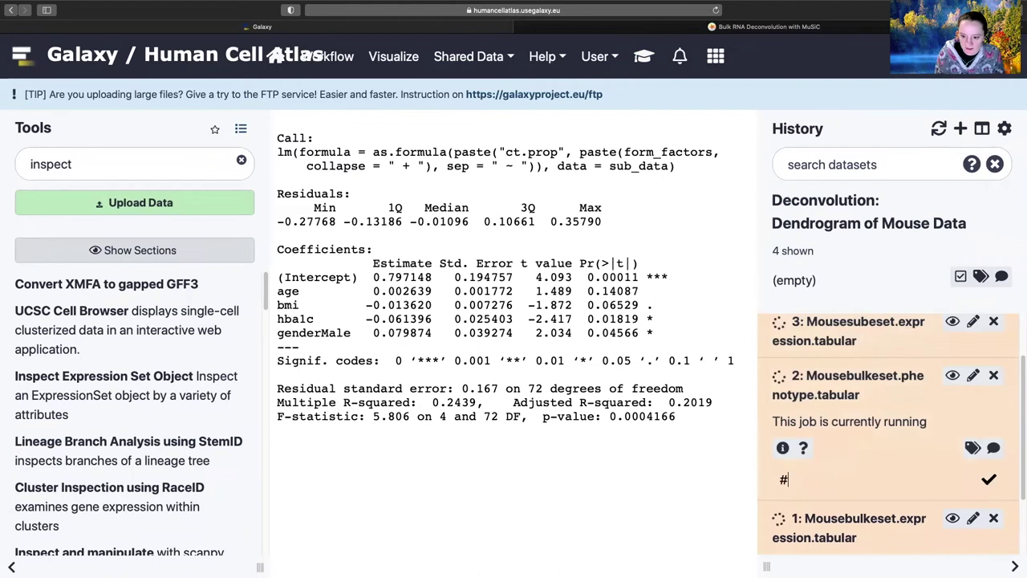
pyautogui.write('bul')
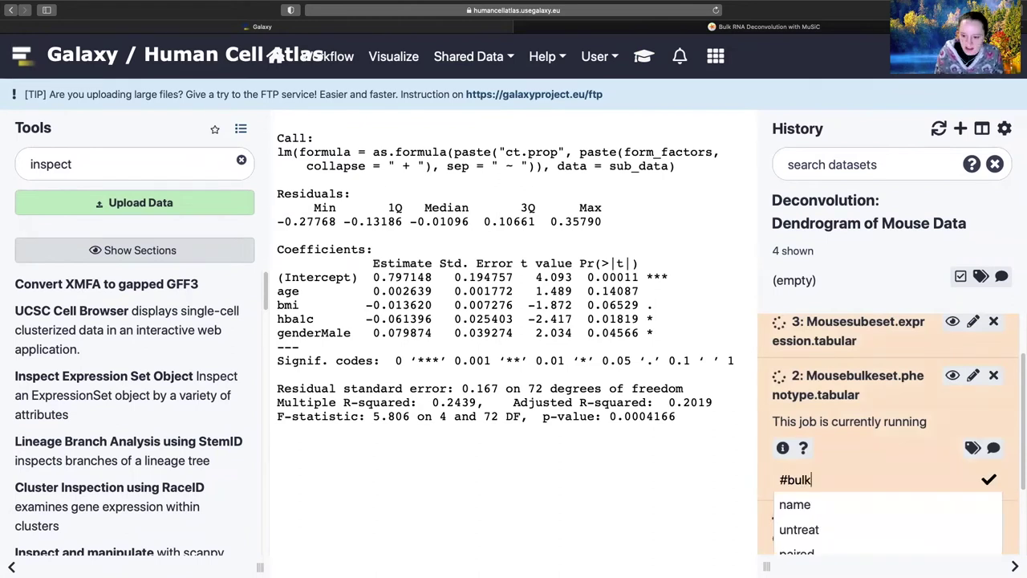
pyautogui.write('k')
pyautogui.press('Return')
# Tag the Mousesubeset expression and phenotype datasets #scrna, then reopen the tutorial
pyautogui.click(859, 331)
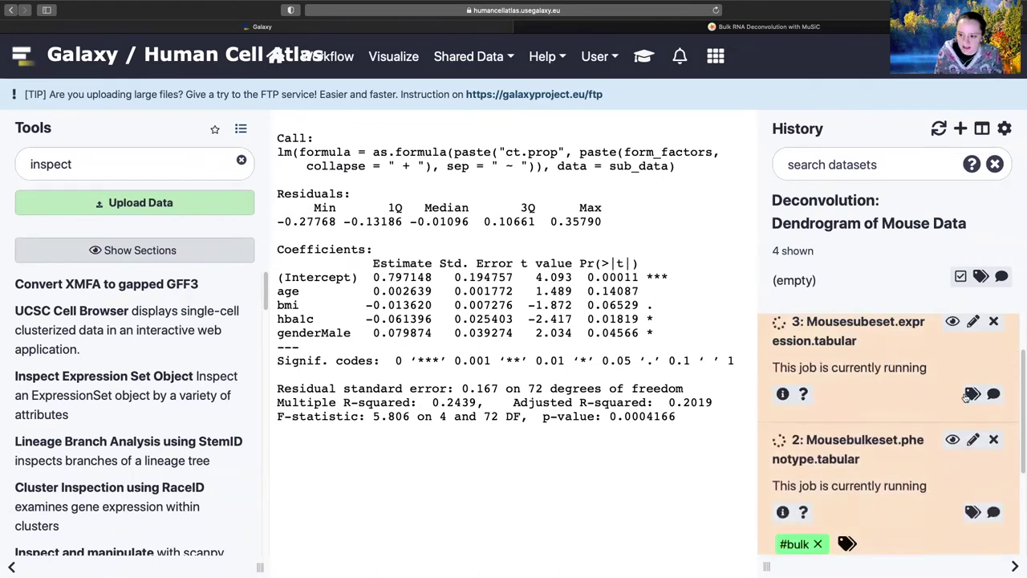
pyautogui.click(971, 393)
pyautogui.write('#scrn')
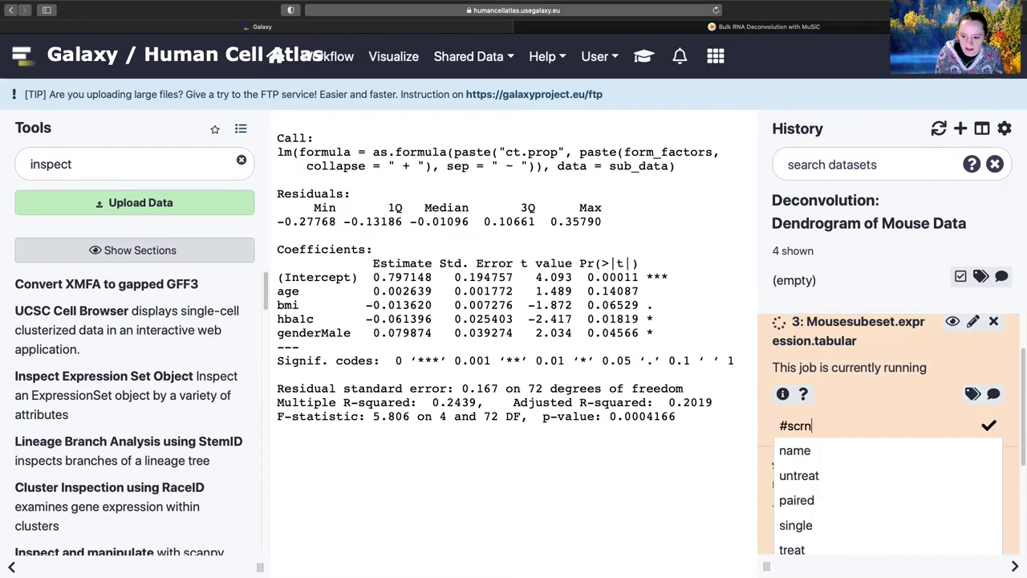
pyautogui.write('a')
pyautogui.press('Return')
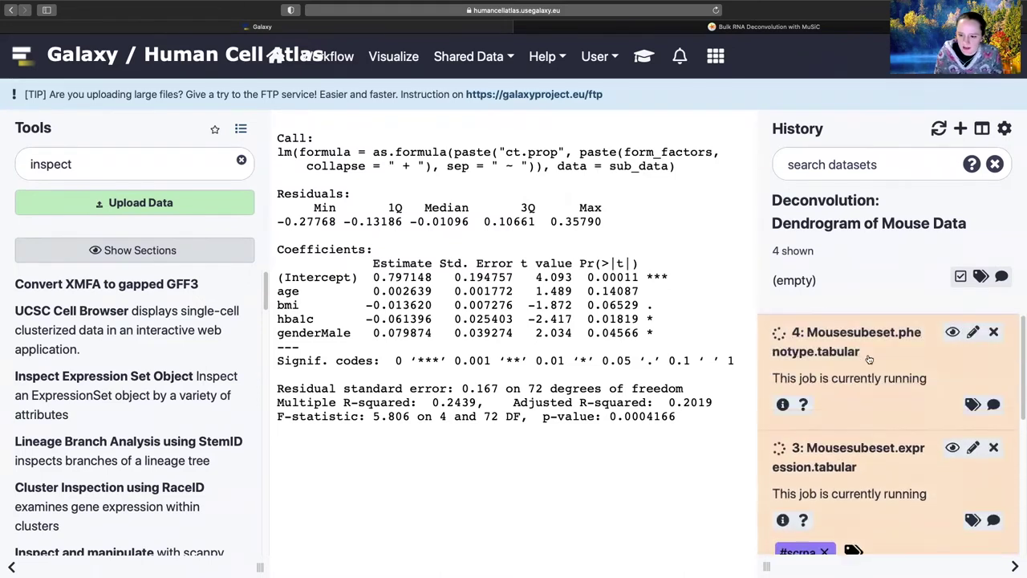
pyautogui.click(972, 403)
pyautogui.write('#sc')
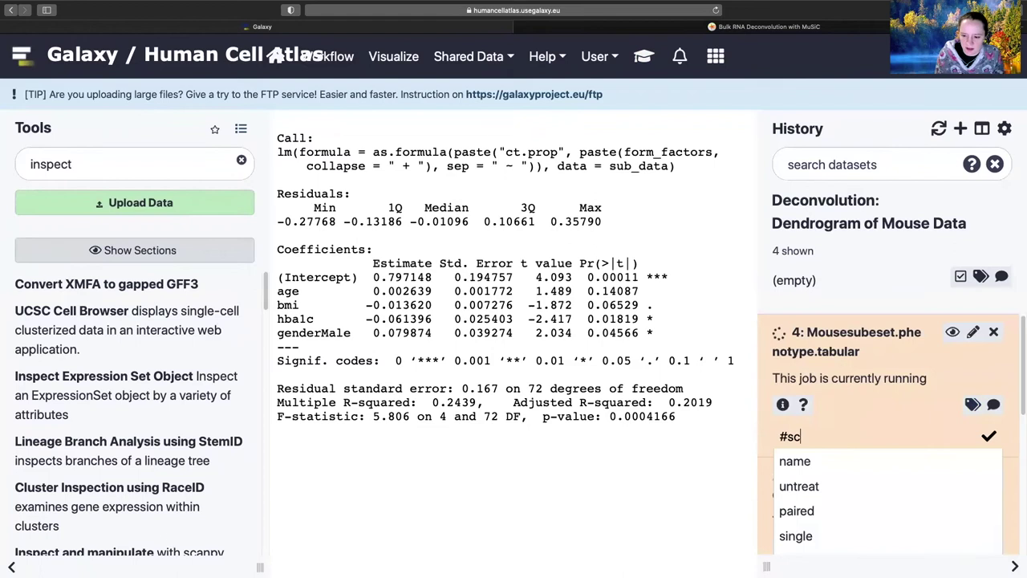
pyautogui.write('rna')
pyautogui.press('Return')
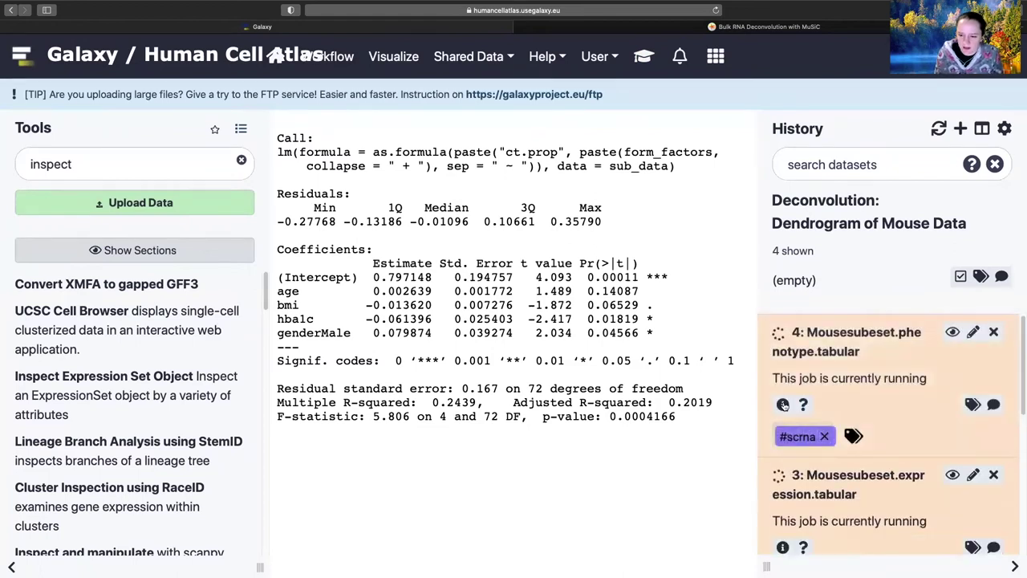
pyautogui.click(643, 56)
# Close the tutorial and view the scRNA phenotype table, then the scRNA expression table
pyautogui.scroll(-5, 605, 266)
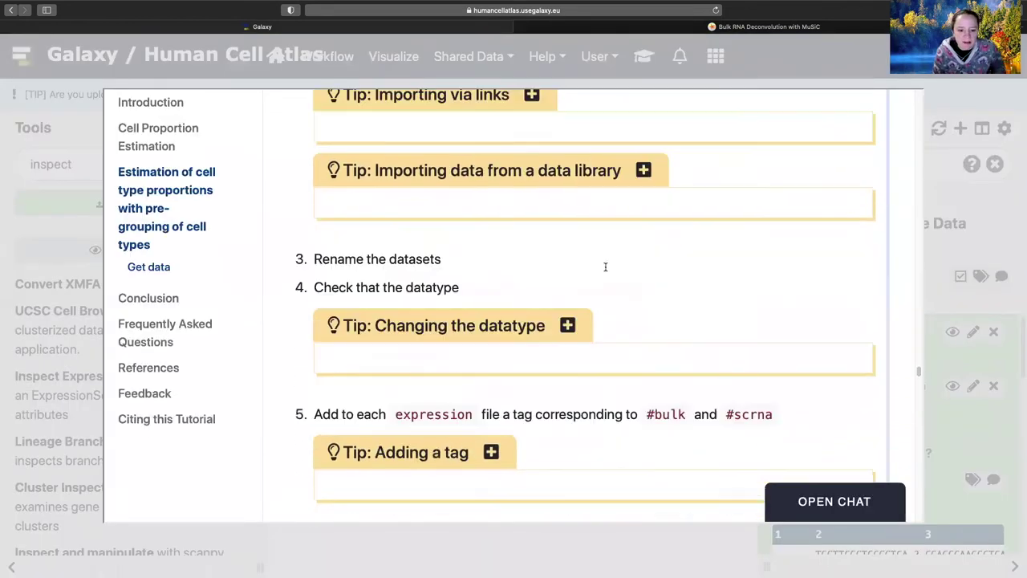
pyautogui.scroll(-6, 605, 266)
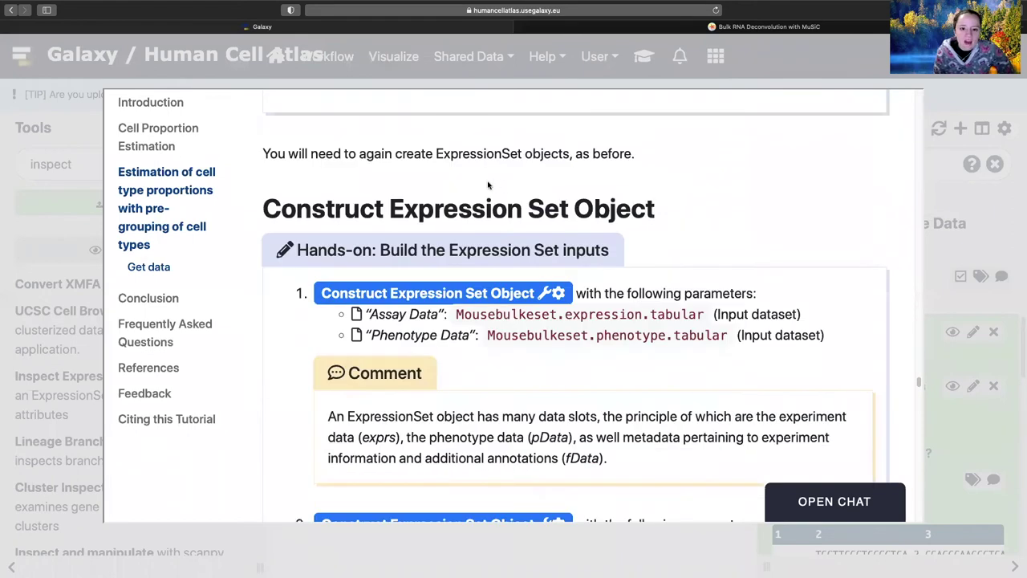
pyautogui.scroll(3, 488, 185)
pyautogui.scroll(-2, 488, 186)
pyautogui.click(958, 331)
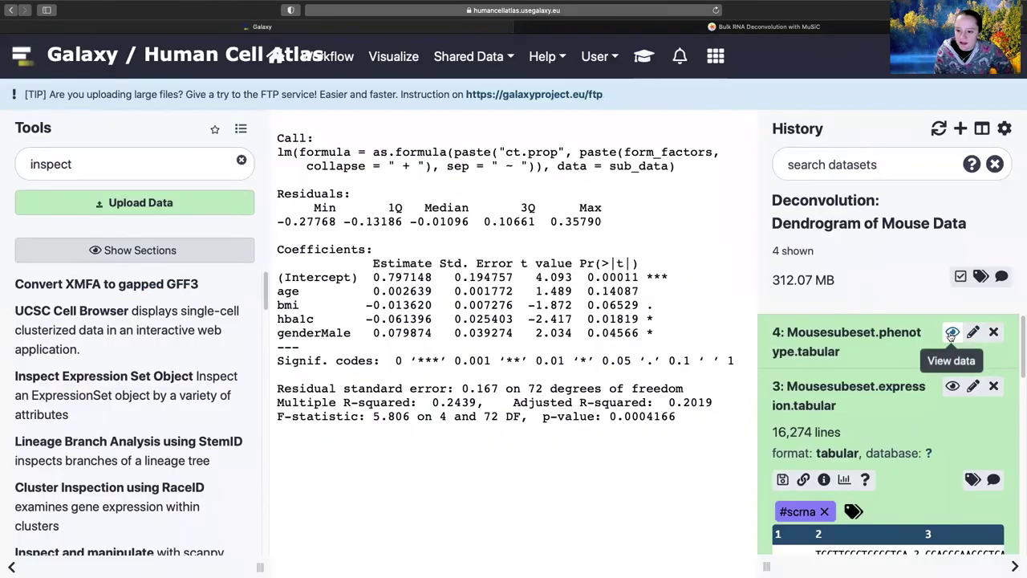
pyautogui.click(952, 333)
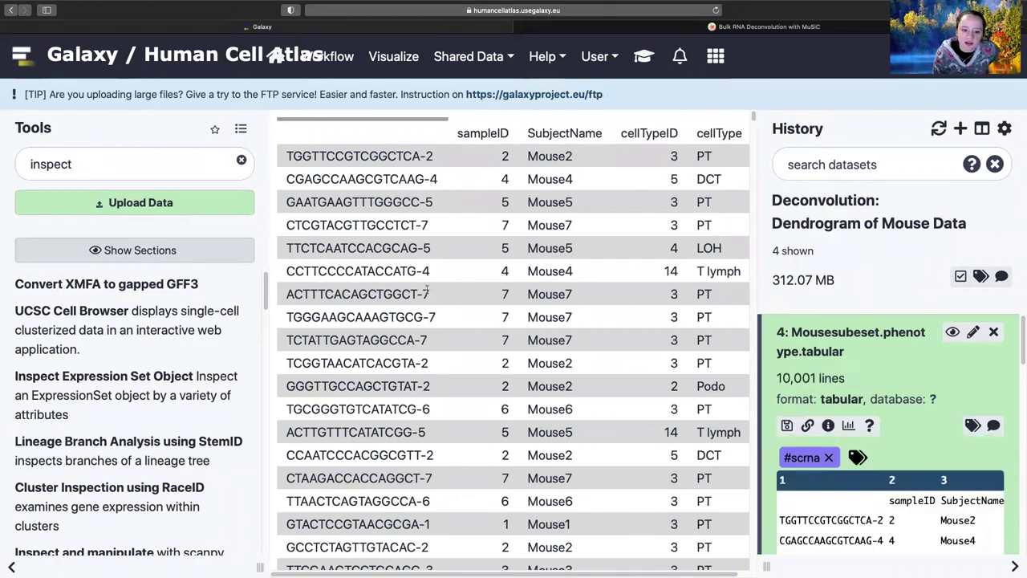
pyautogui.hscroll(1, 504, 178)
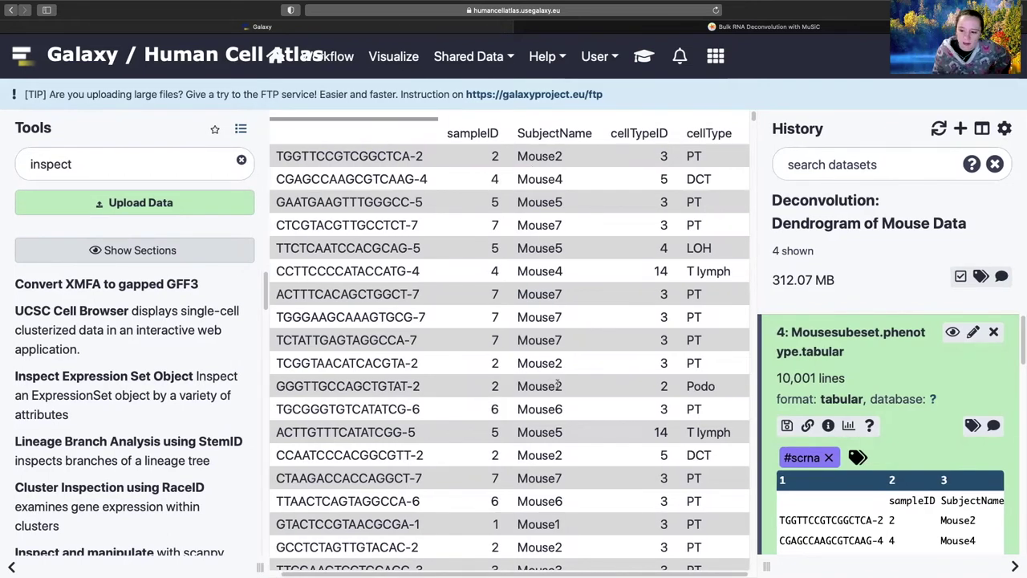
pyautogui.click(834, 341)
pyautogui.scroll(-2, 861, 406)
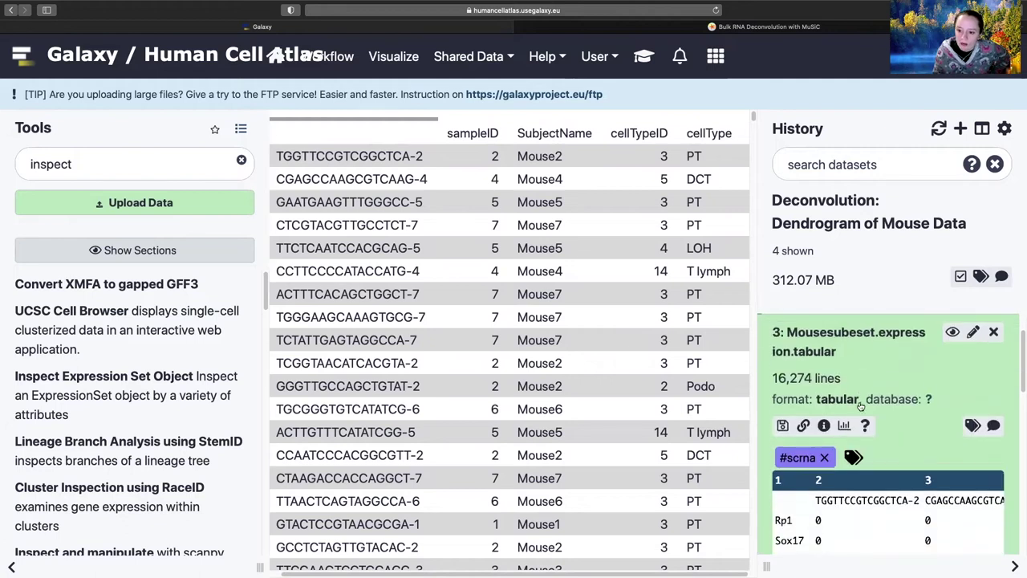
pyautogui.click(952, 331)
pyautogui.scroll(-3, 903, 434)
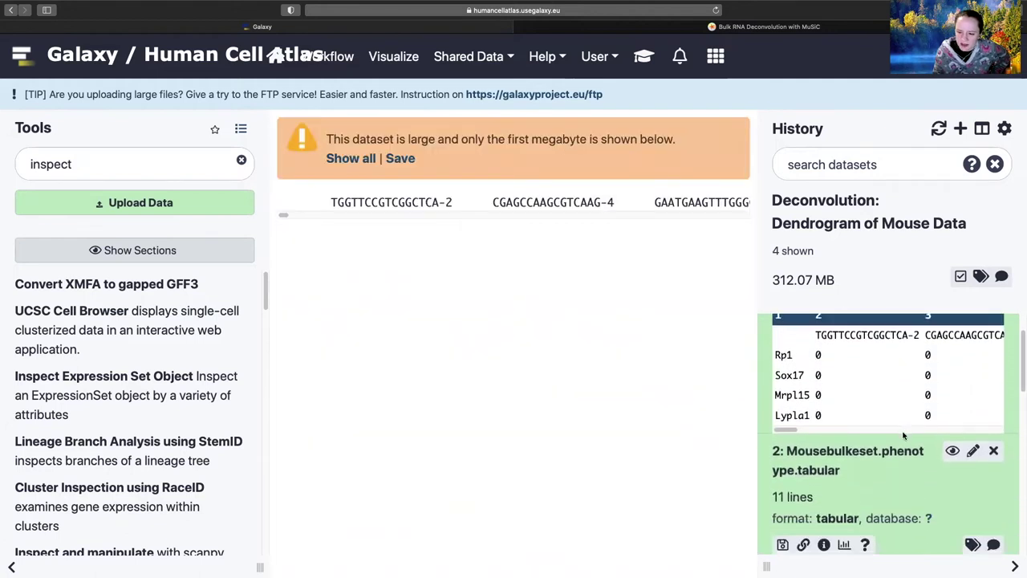
# Inspect the bulk phenotype table's APOL1 and control sample rows, then display the bulk expression counts
pyautogui.click(952, 441)
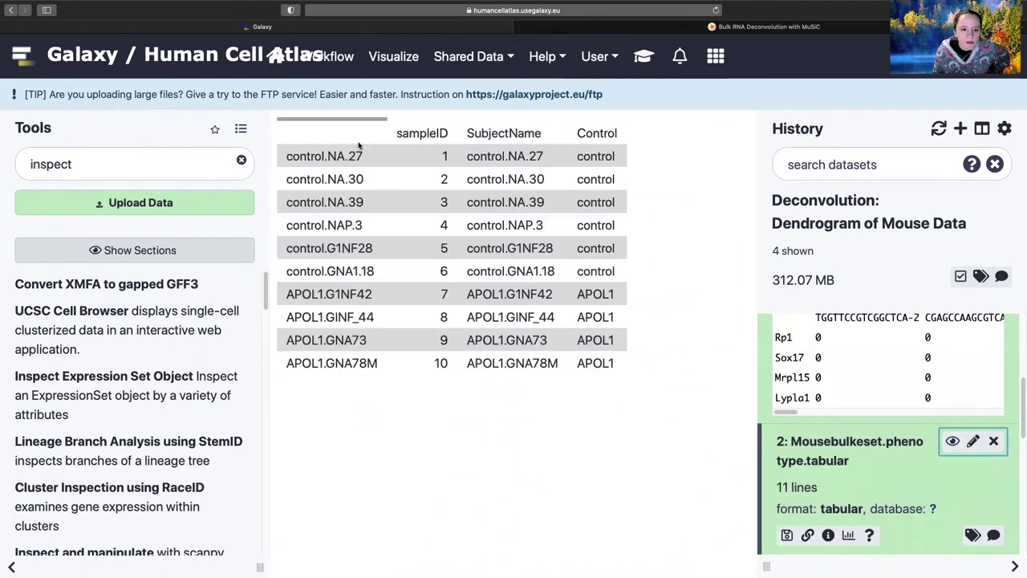
pyautogui.moveTo(291, 294); pyautogui.dragTo(386, 361)
pyautogui.click(389, 365)
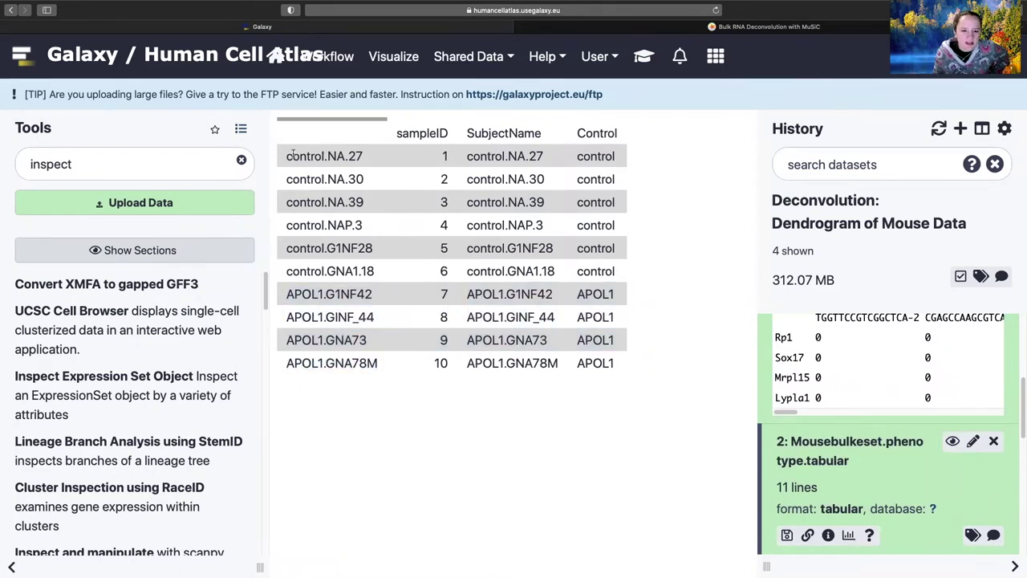
pyautogui.moveTo(293, 154); pyautogui.dragTo(363, 271)
pyautogui.click(362, 270)
pyautogui.scroll(-5, 842, 455)
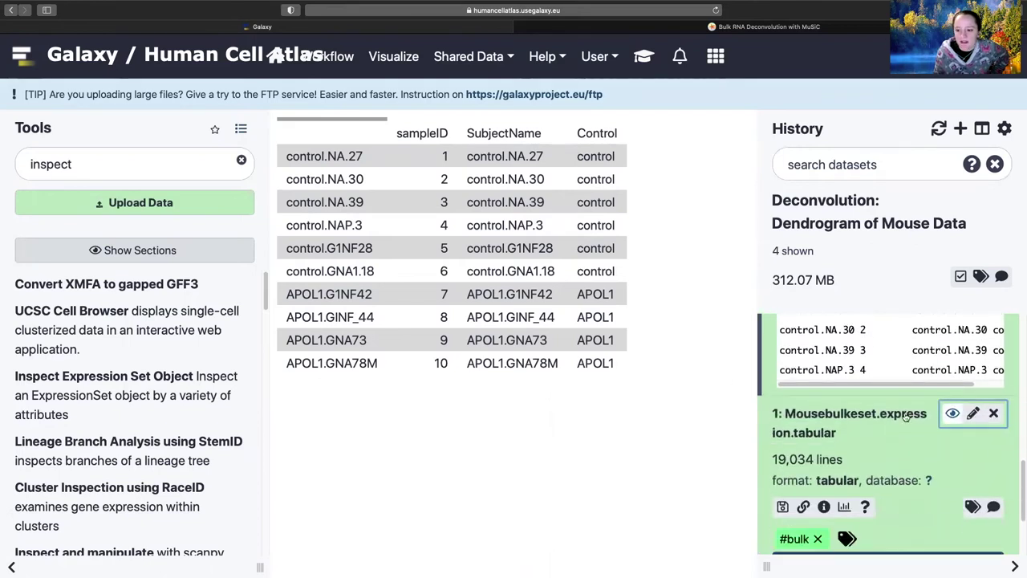
pyautogui.click(952, 412)
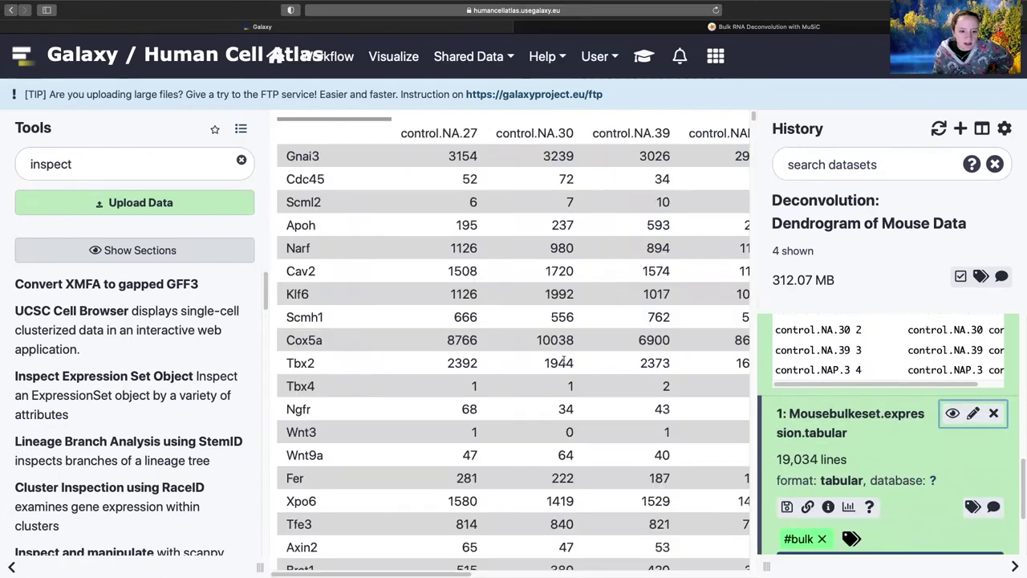
pyautogui.scroll(3, 870, 460)
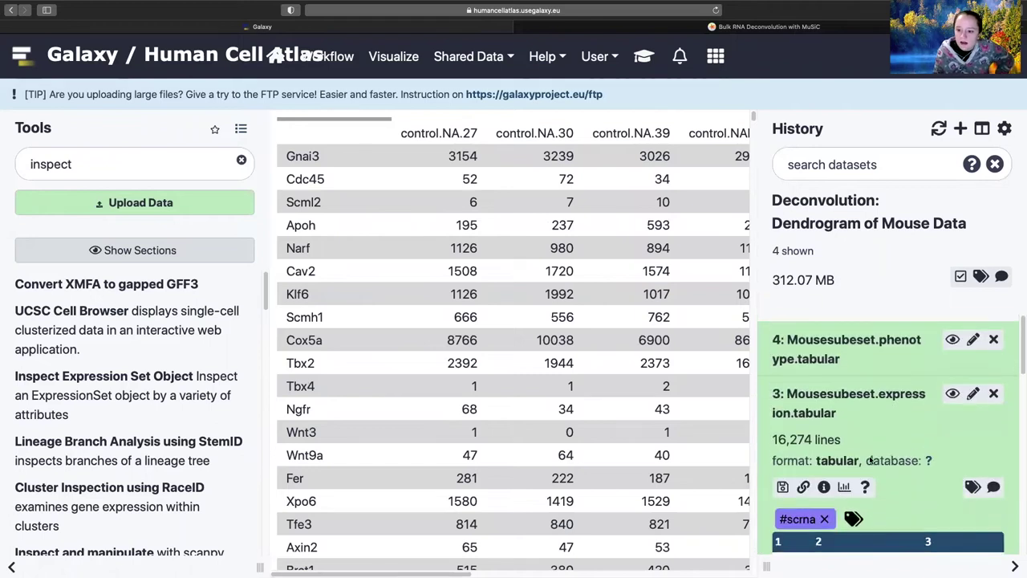
# Run Construct Expression Set Object with the bulk expression data as assay and bulk phenotype data
pyautogui.click(643, 56)
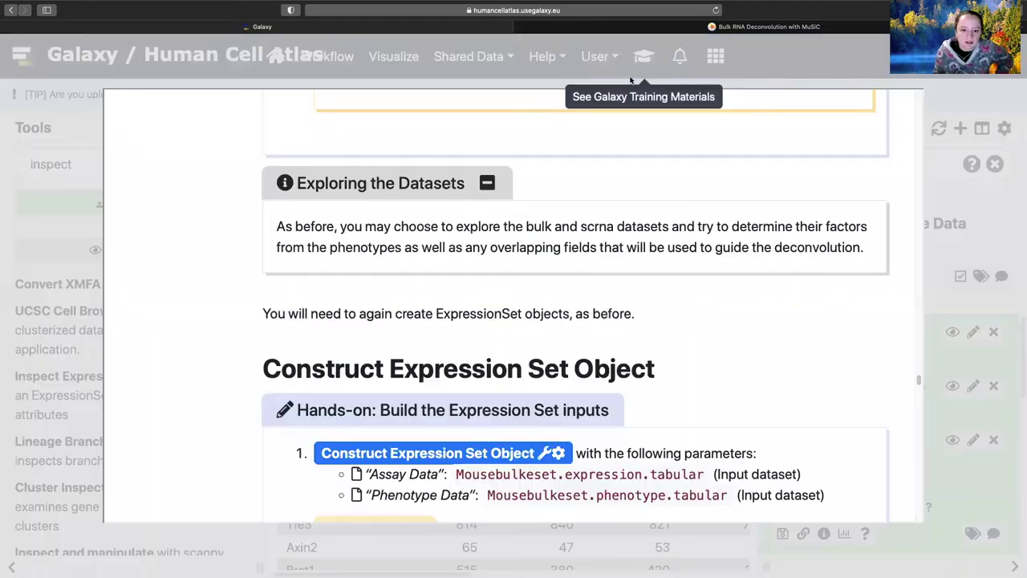
pyautogui.scroll(-5, 511, 343)
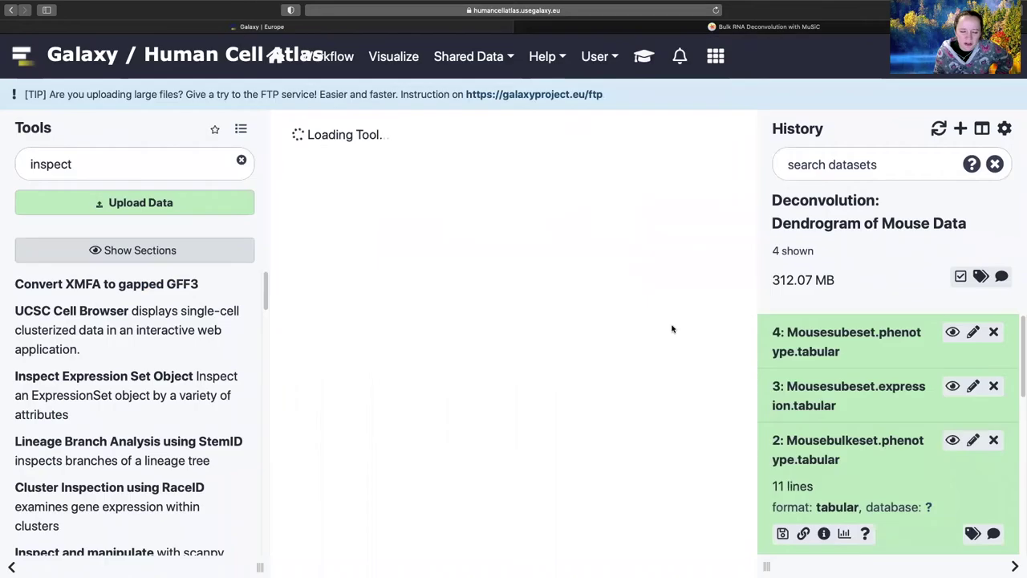
pyautogui.click(484, 253)
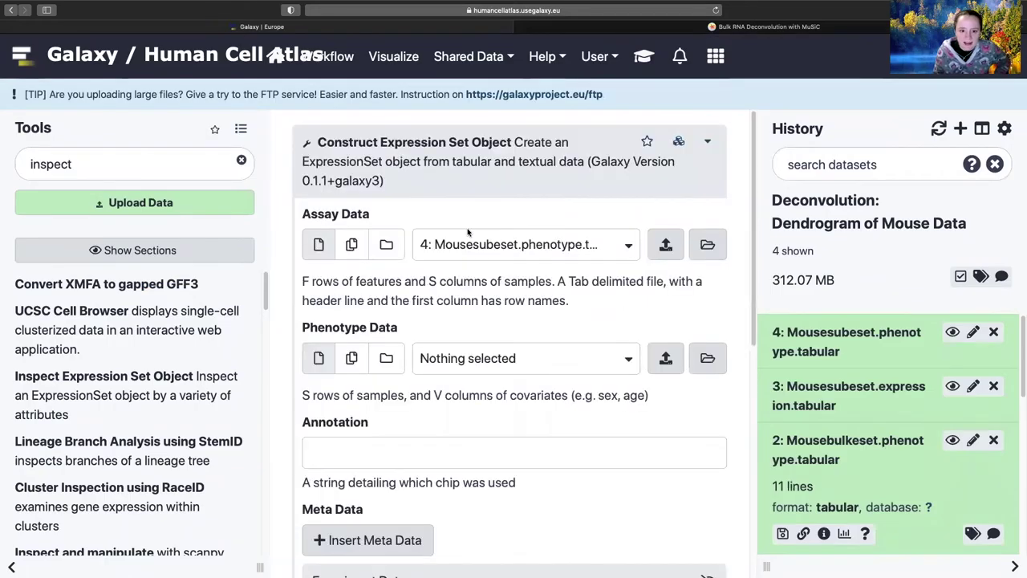
pyautogui.click(472, 245)
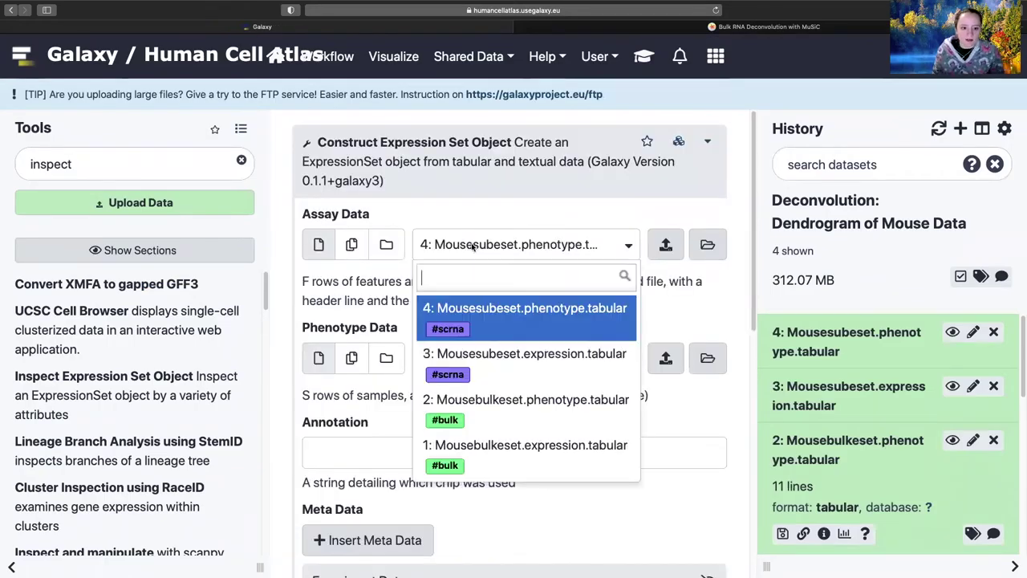
pyautogui.click(503, 454)
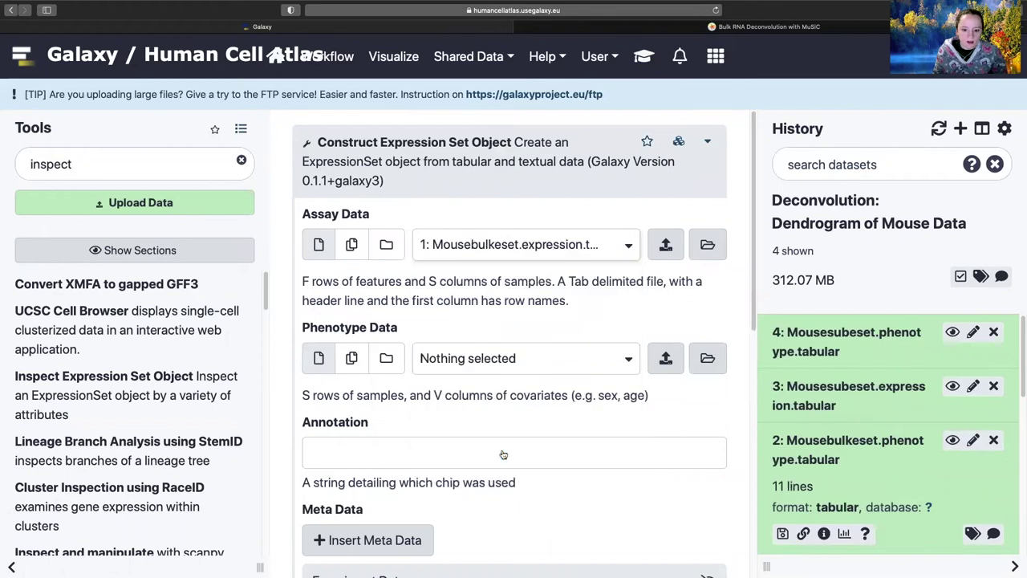
pyautogui.click(473, 357)
pyautogui.scroll(-2, 477, 333)
pyautogui.click(483, 255)
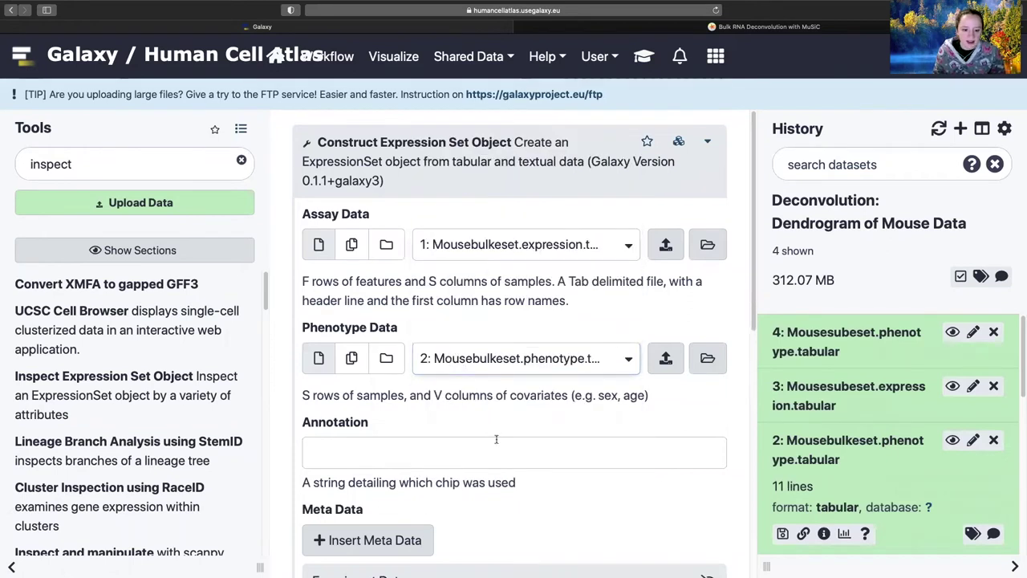
pyautogui.scroll(-5, 497, 439)
pyautogui.scroll(-4, 353, 228)
pyautogui.click(365, 213)
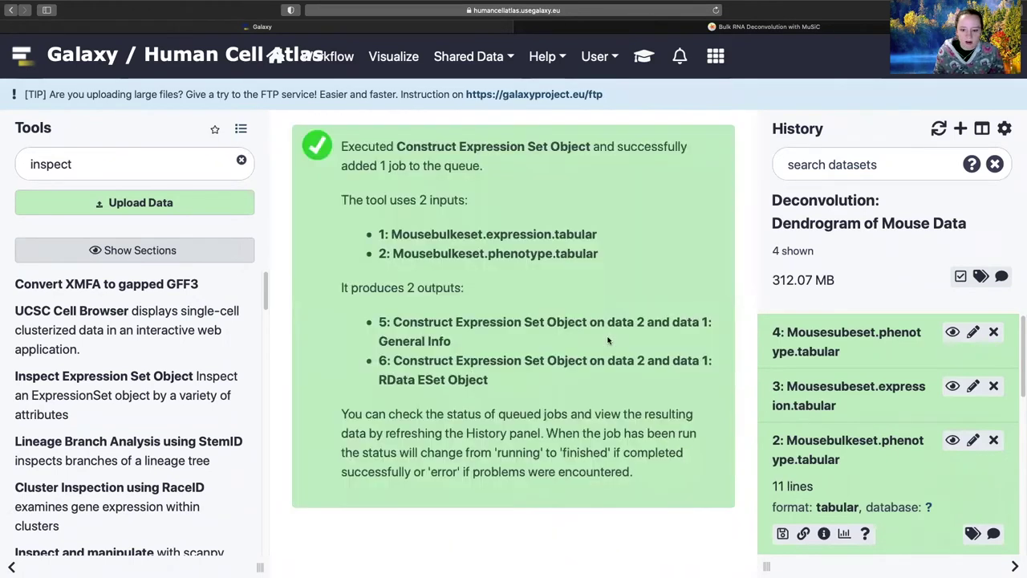
# Rerun the tool with the scRNA expression and scRNA phenotype datasets, then refresh the history
pyautogui.click(844, 380)
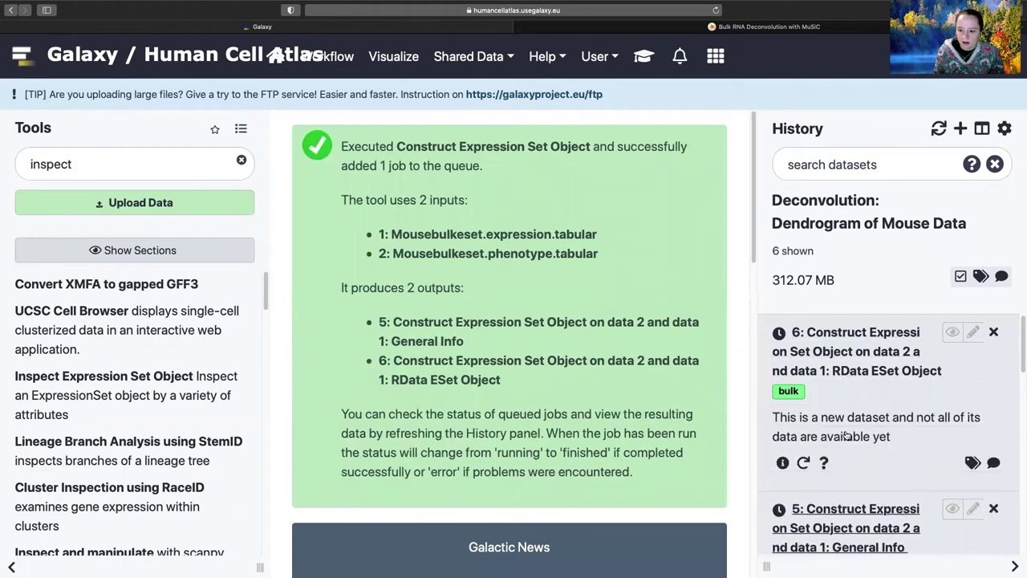
pyautogui.click(803, 463)
pyautogui.click(522, 253)
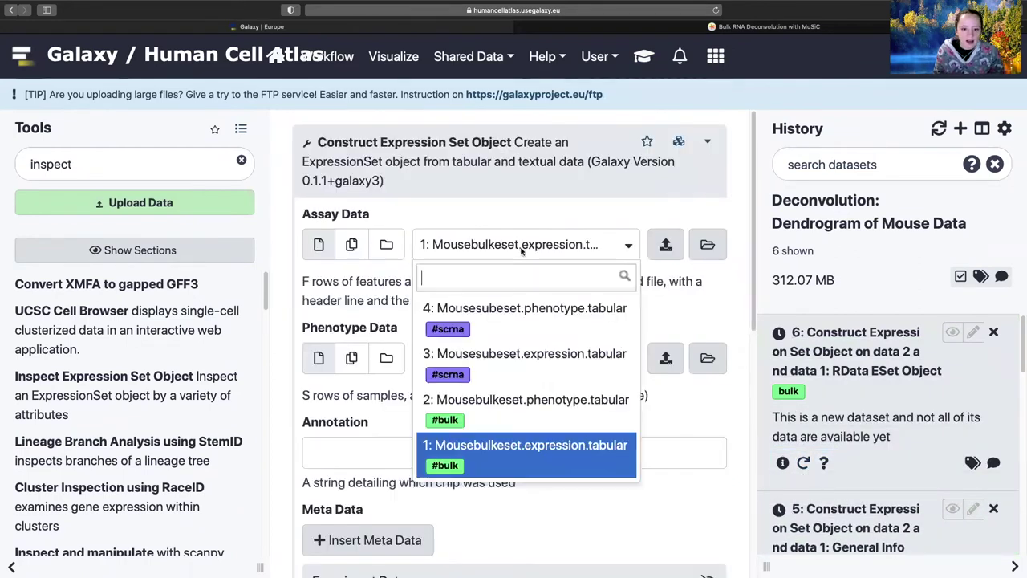
pyautogui.click(509, 358)
pyautogui.click(507, 358)
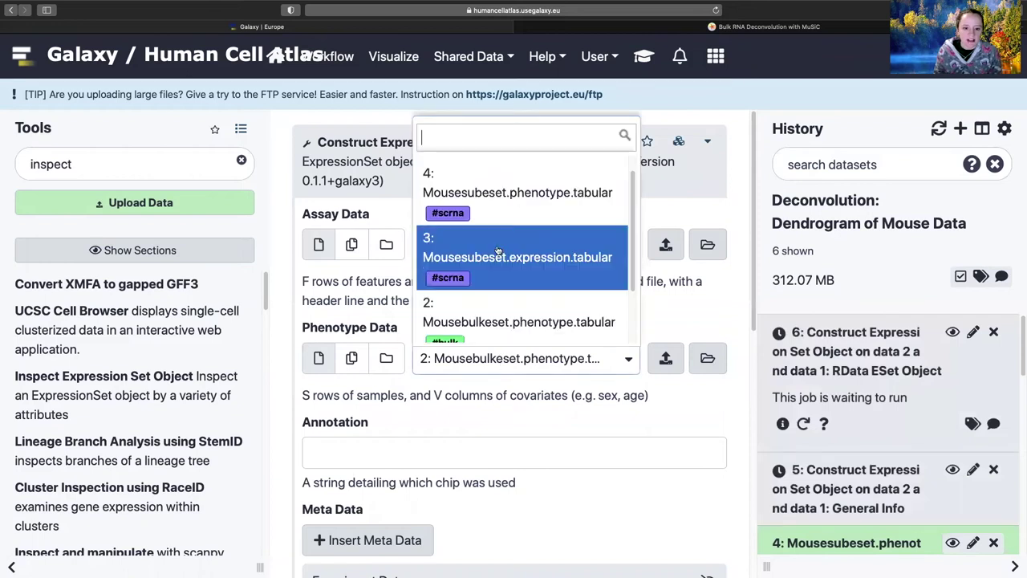
pyautogui.click(496, 148)
pyautogui.scroll(-10, 543, 415)
pyautogui.click(337, 315)
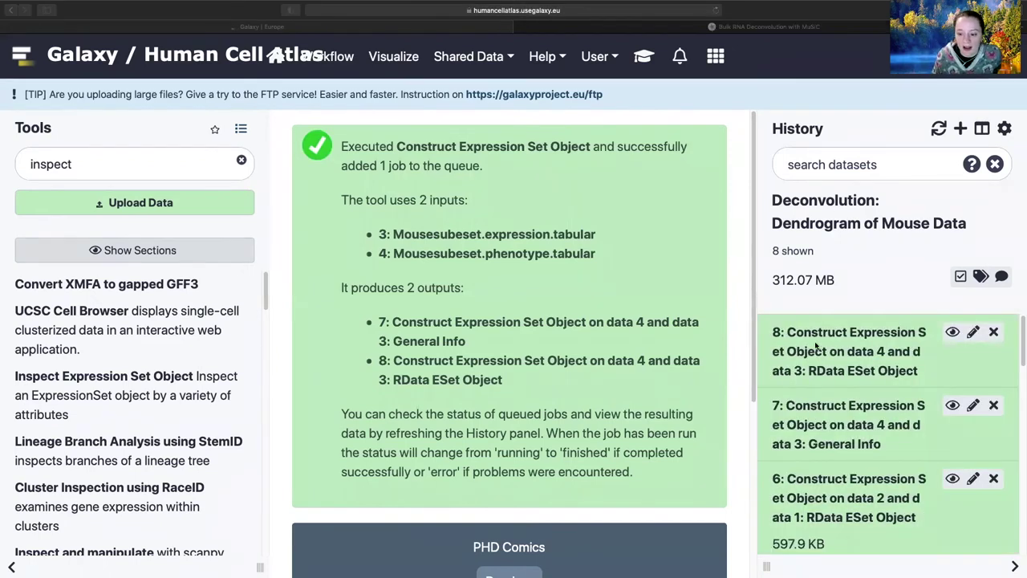
pyautogui.click(835, 357)
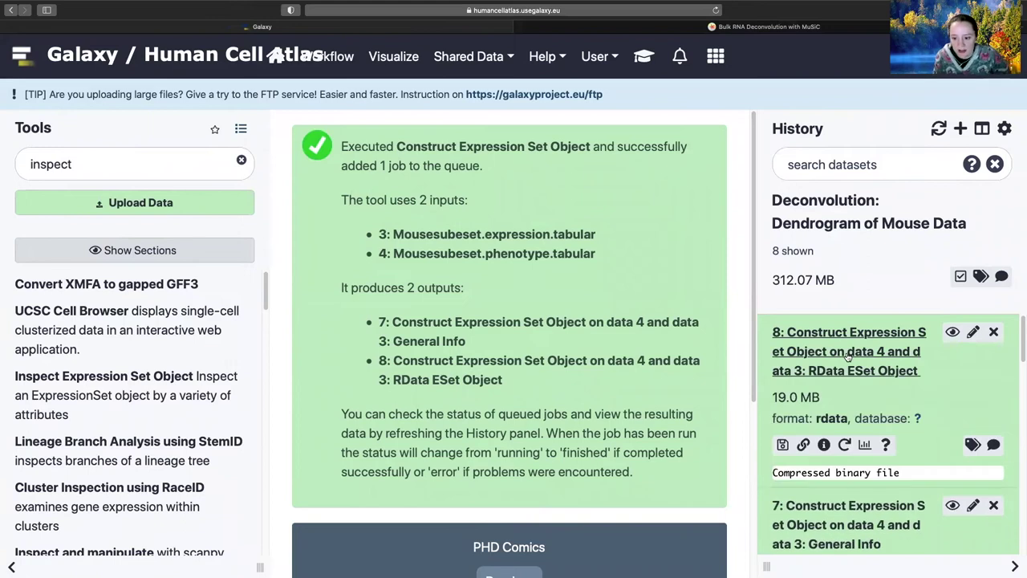
pyautogui.click(939, 129)
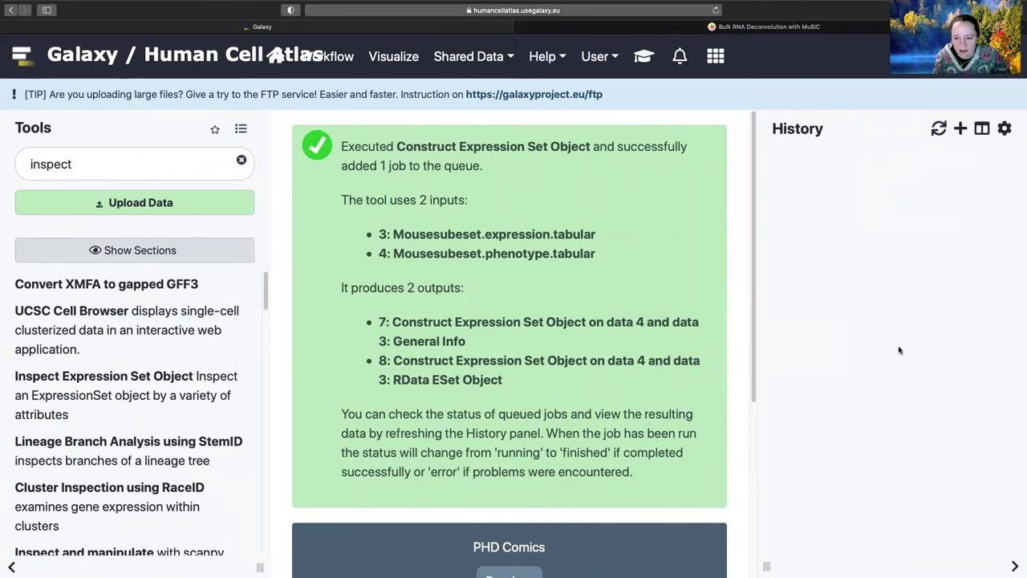
pyautogui.click(870, 359)
# Open MuSiC Deconvolution with dataset 6 as the bulk RNA input and purpose Compute Dendrogram
pyautogui.click(643, 56)
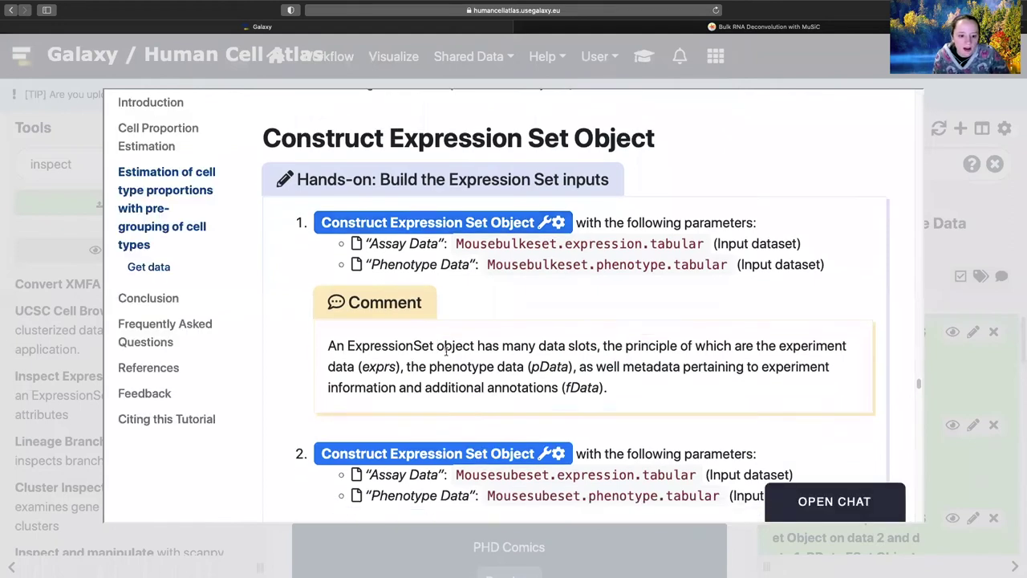
pyautogui.scroll(-5, 447, 354)
pyautogui.scroll(-1, 447, 350)
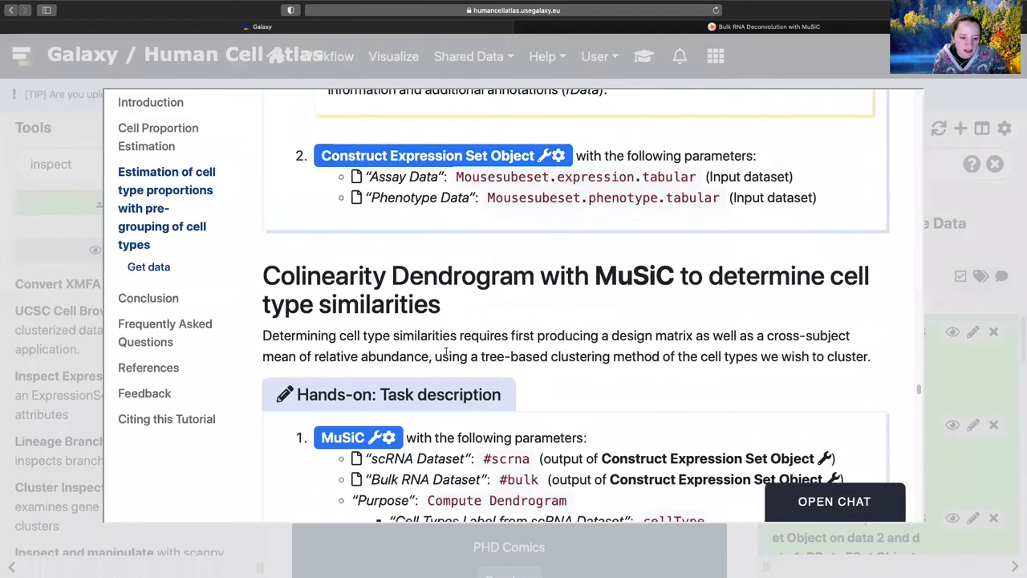
pyautogui.scroll(-3, 447, 350)
pyautogui.scroll(-1, 447, 354)
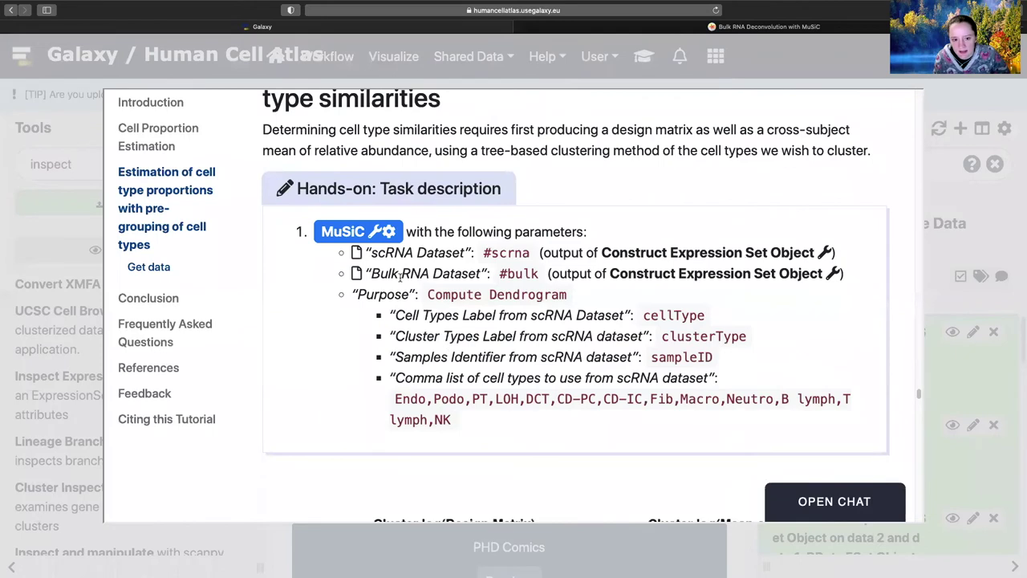
pyautogui.click(347, 233)
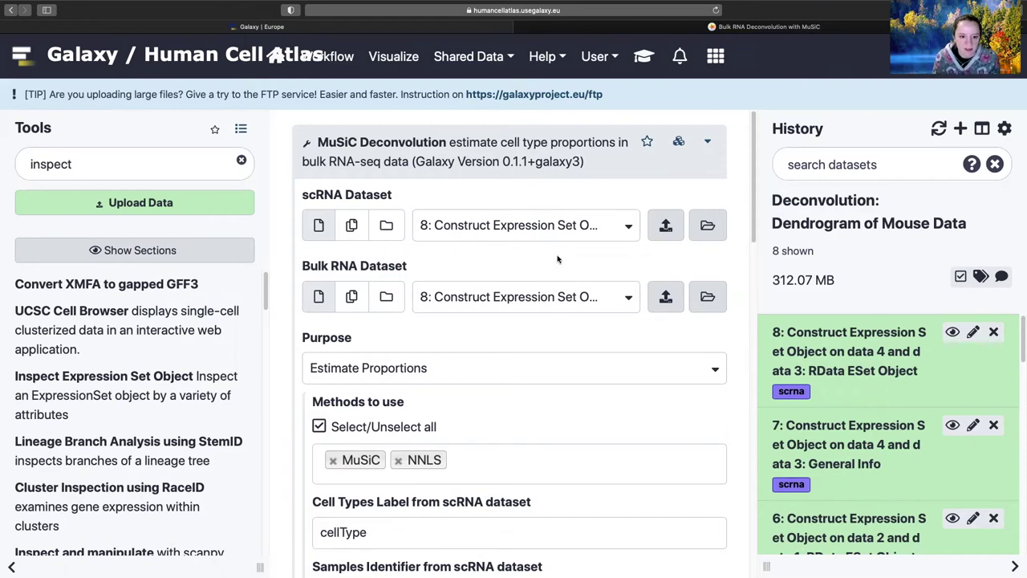
pyautogui.click(518, 230)
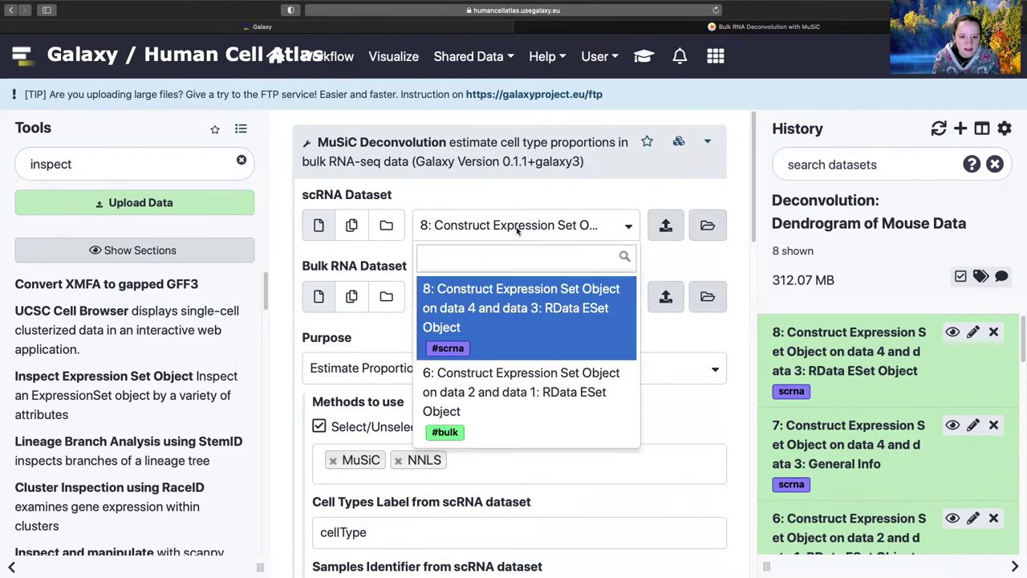
pyautogui.click(505, 317)
pyautogui.click(499, 298)
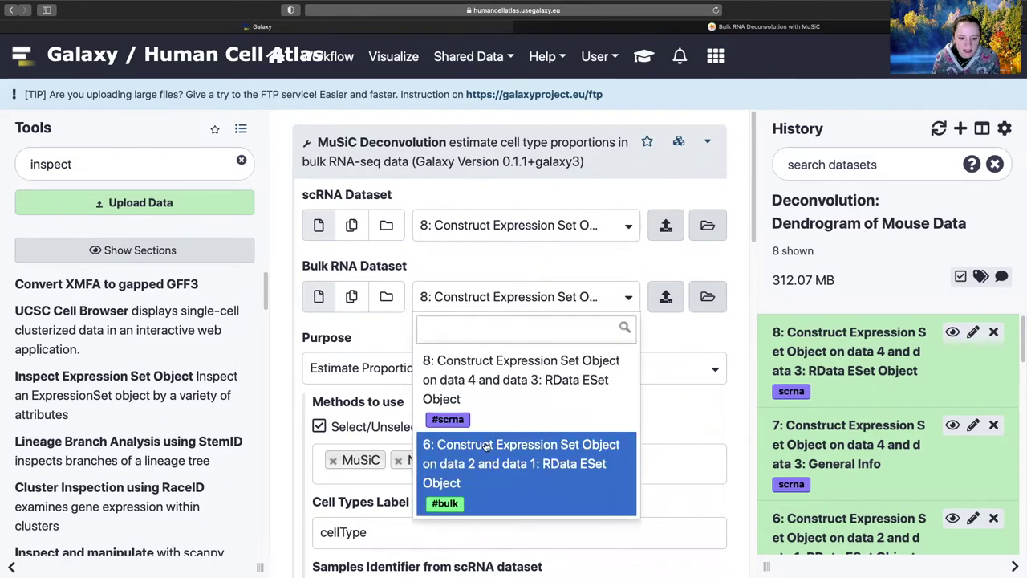
pyautogui.click(486, 441)
pyautogui.click(490, 368)
pyautogui.click(469, 446)
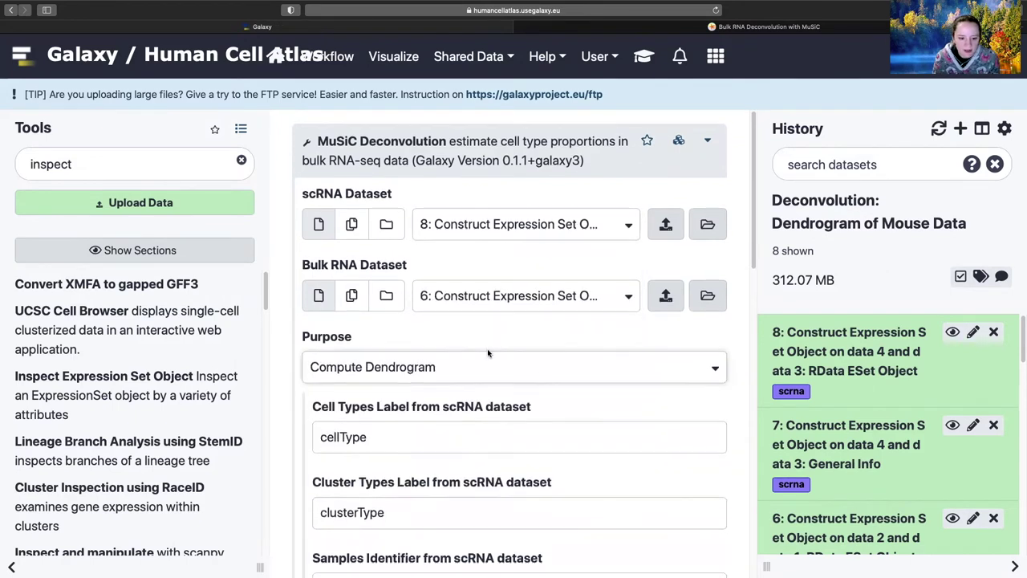
# Paste the tutorial's comma-separated cell-type list into the form and execute the MuSiC job
pyautogui.scroll(-3, 700, 327)
pyautogui.scroll(-2, 739, 341)
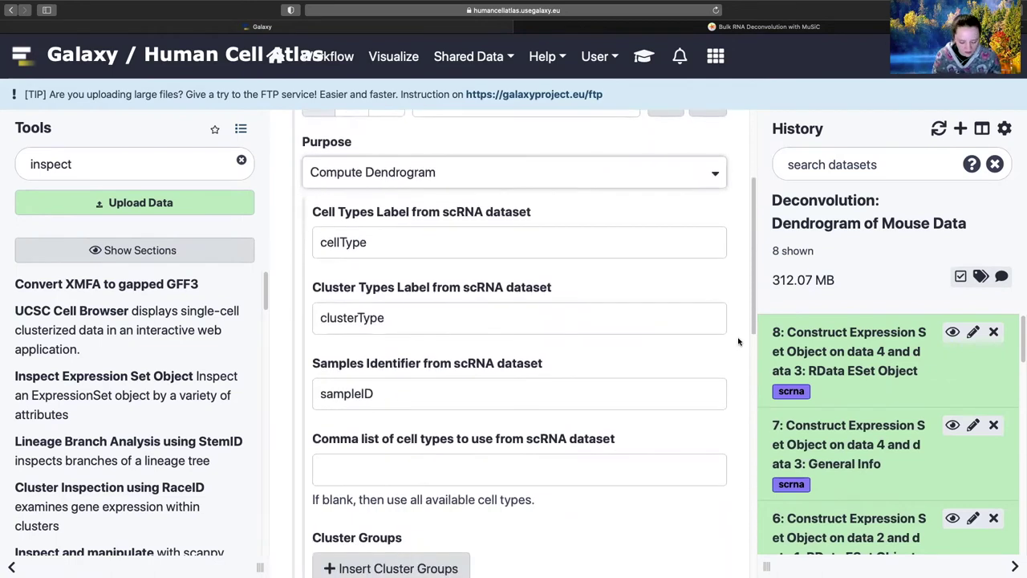
pyautogui.scroll(-1, 419, 390)
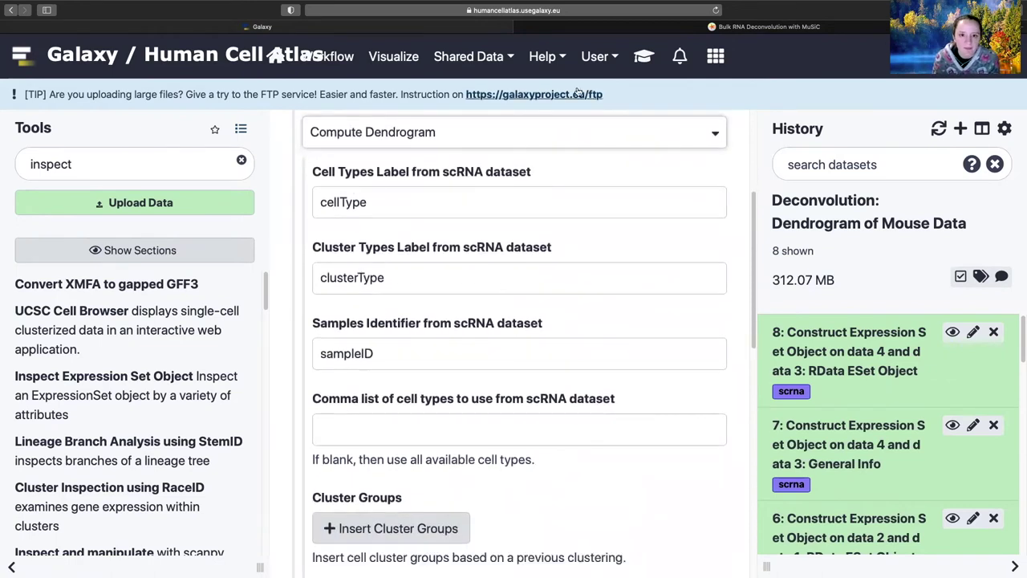
pyautogui.click(644, 56)
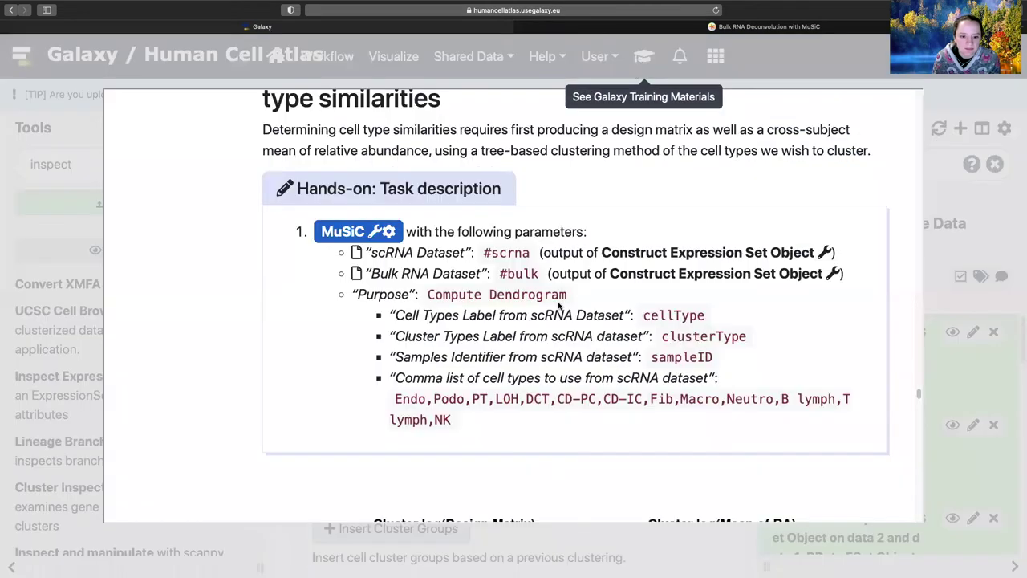
pyautogui.moveTo(448, 399); pyautogui.dragTo(451, 421)
pyautogui.press('super+c')
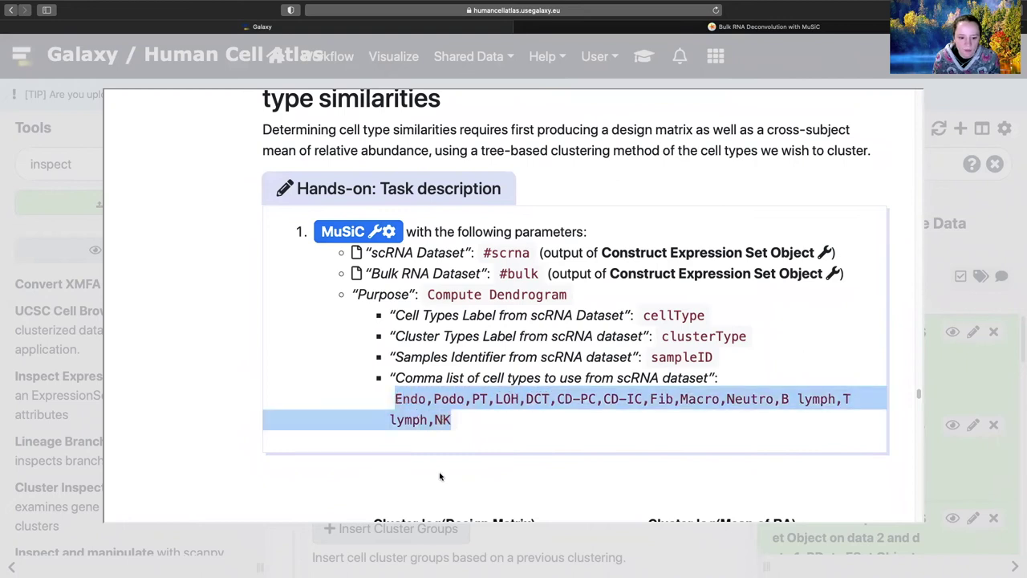
pyautogui.click(440, 477)
pyautogui.click(64, 308)
pyautogui.click(369, 357)
pyautogui.press('super+v')
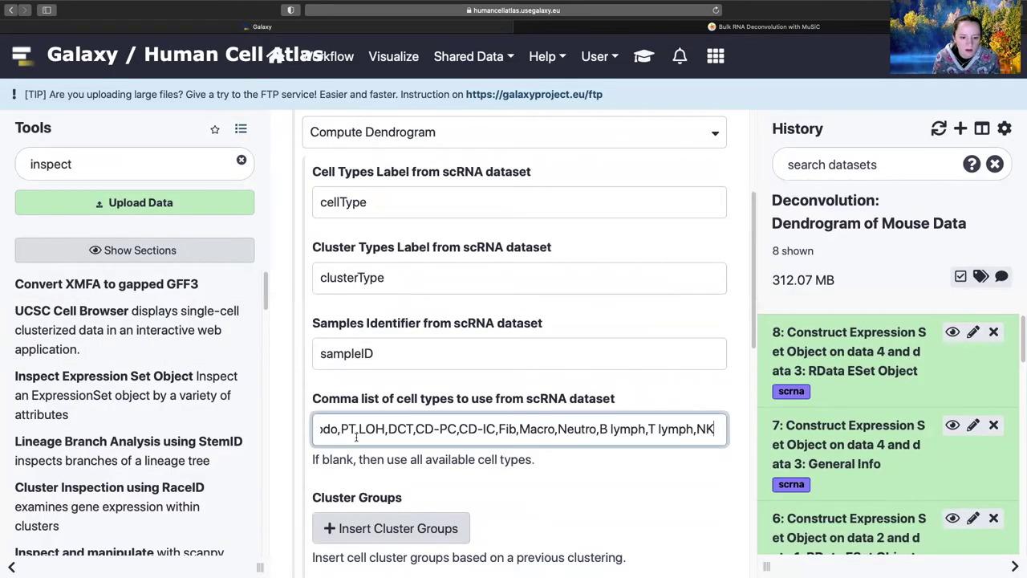
pyautogui.scroll(1, 513, 361)
pyautogui.scroll(-3, 359, 442)
pyautogui.scroll(-2, 359, 442)
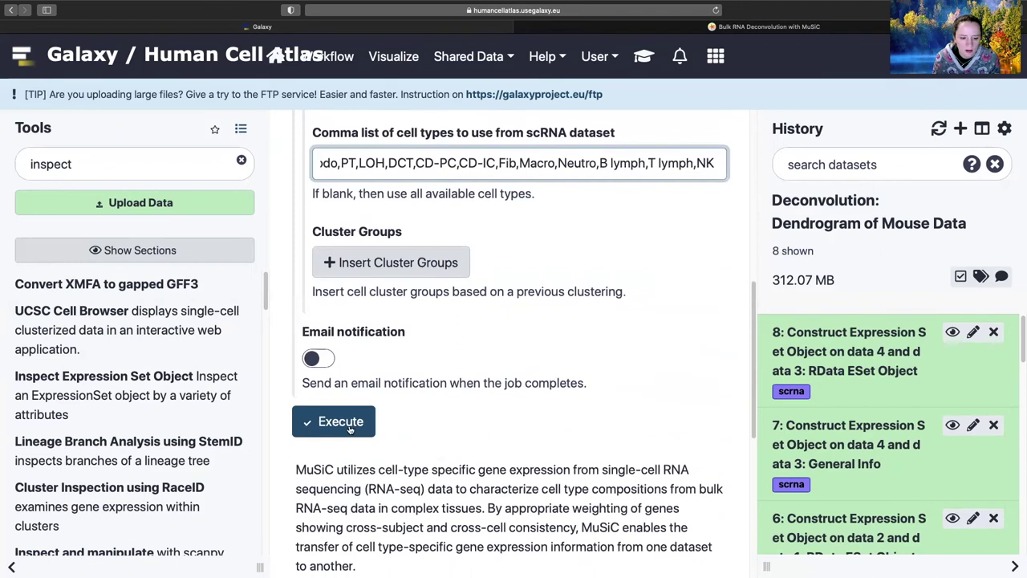
pyautogui.click(359, 442)
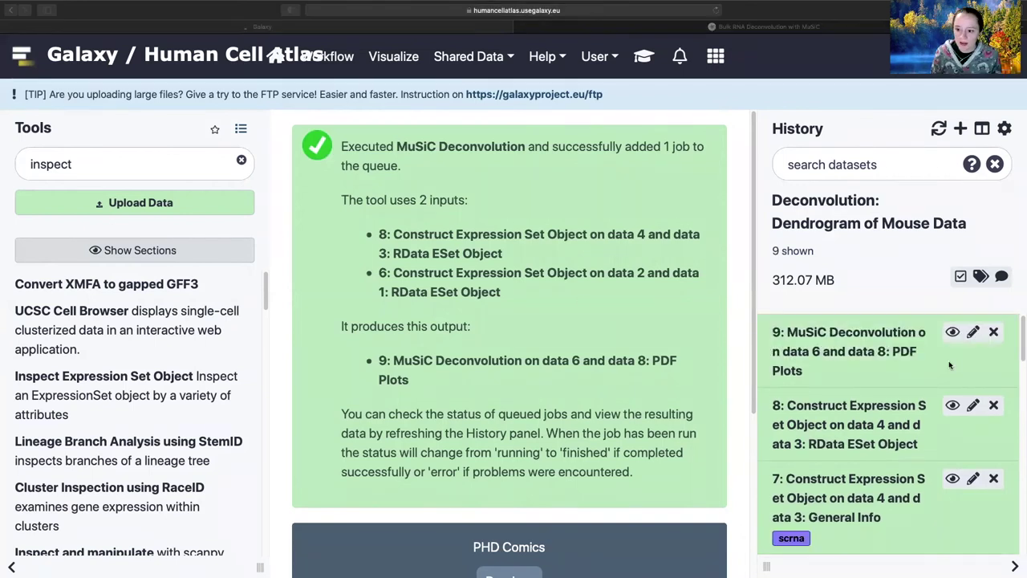
# View dataset 9's PDF plots, scrolling through the Cluster log(Design Matrix) and Cluster log(Mean of RA) dendrograms
pyautogui.click(951, 332)
pyautogui.scroll(-1, 605, 421)
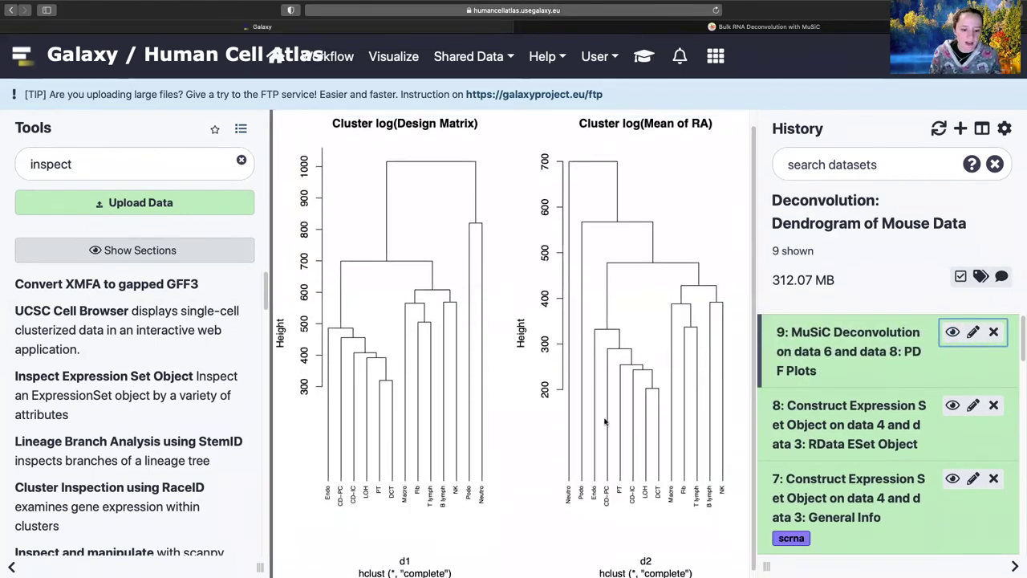
pyautogui.scroll(-1, 605, 421)
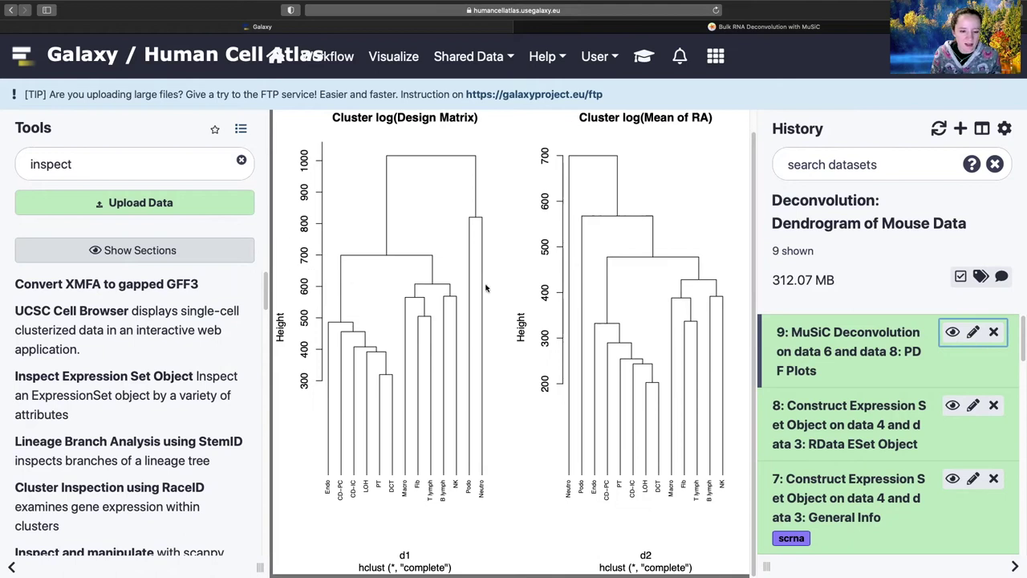
pyautogui.scroll(1, 485, 287)
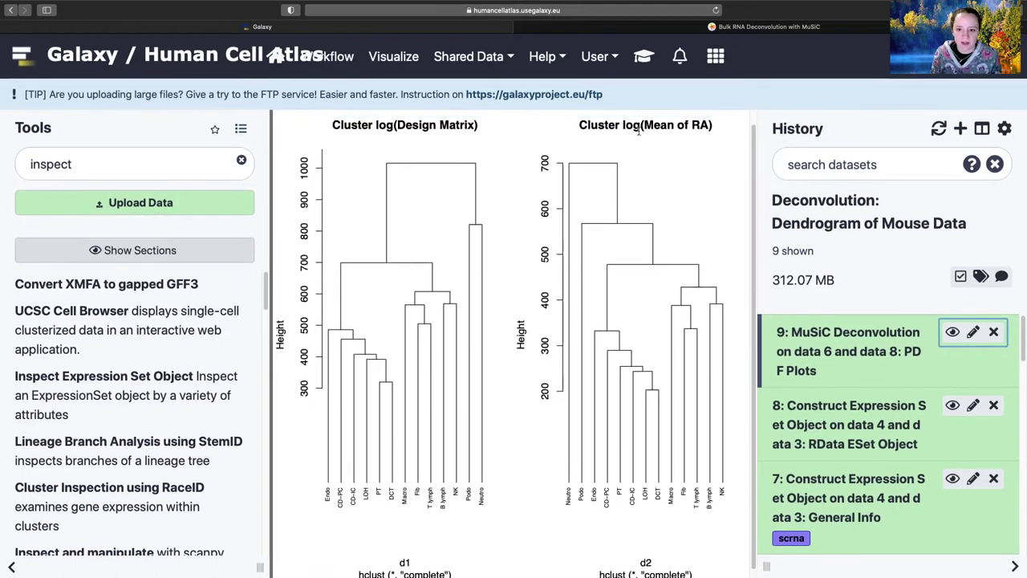
# Read the tutorial's heatmap step and reveal the answers to the clustering questions
pyautogui.click(644, 56)
pyautogui.scroll(-10, 591, 315)
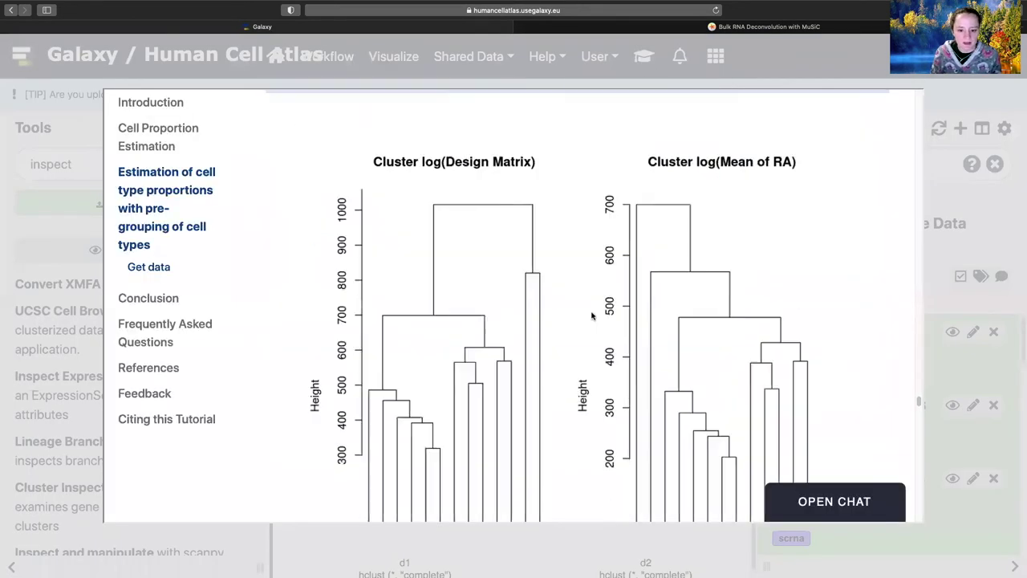
pyautogui.scroll(-10, 592, 315)
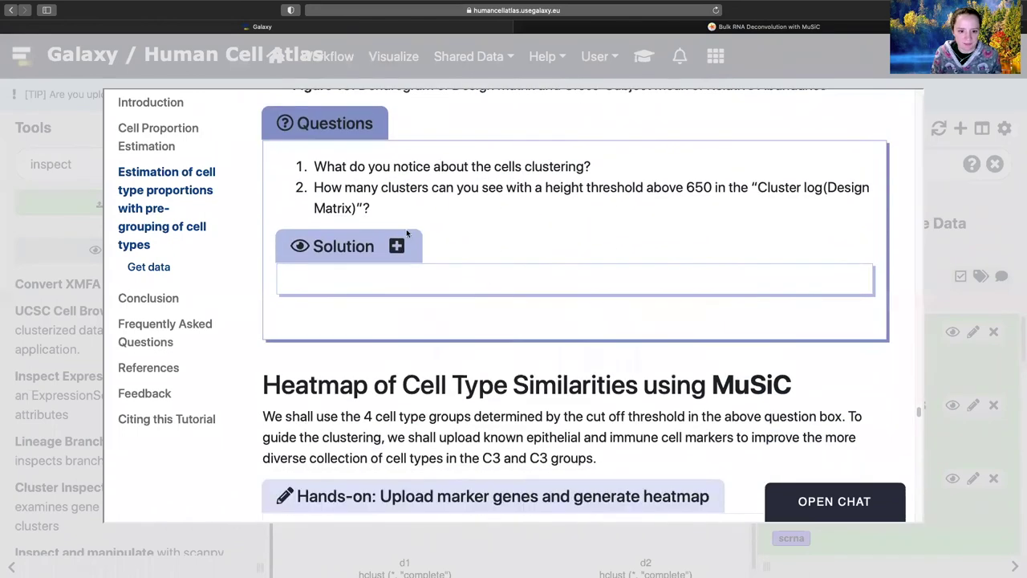
pyautogui.click(407, 233)
pyautogui.scroll(-5, 486, 297)
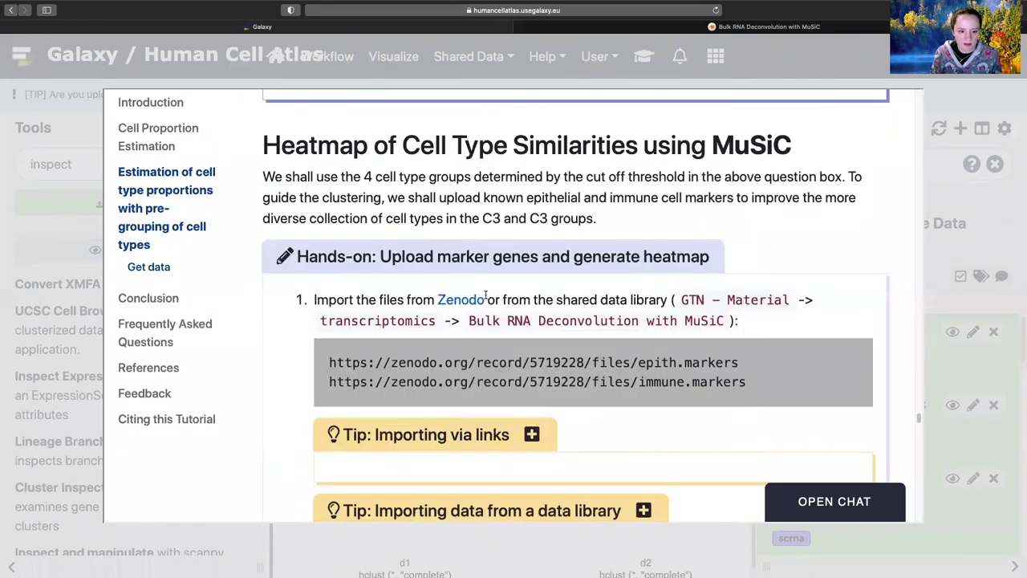
pyautogui.scroll(-3, 485, 297)
pyautogui.moveTo(833, 227)
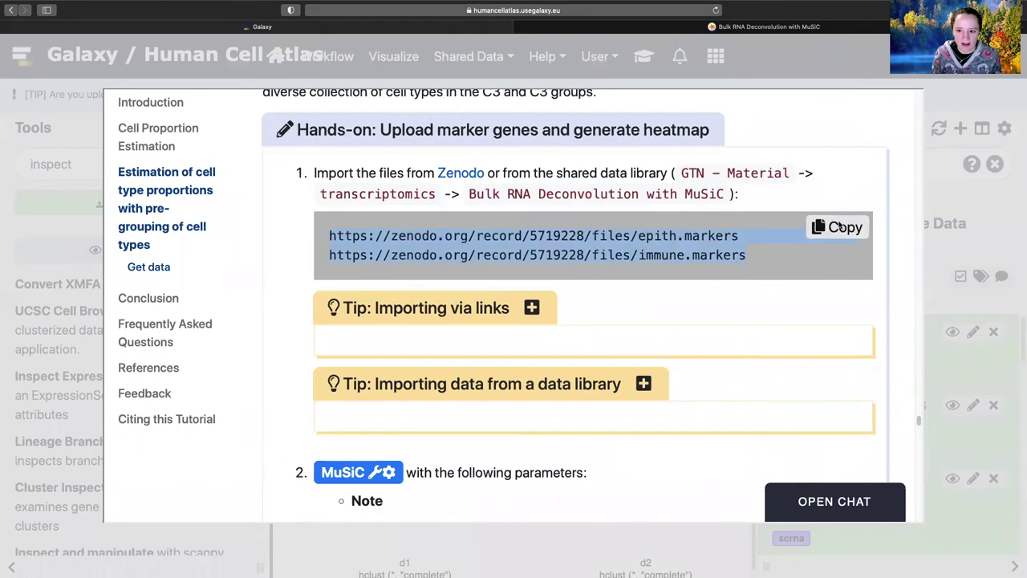
pyautogui.click(960, 228)
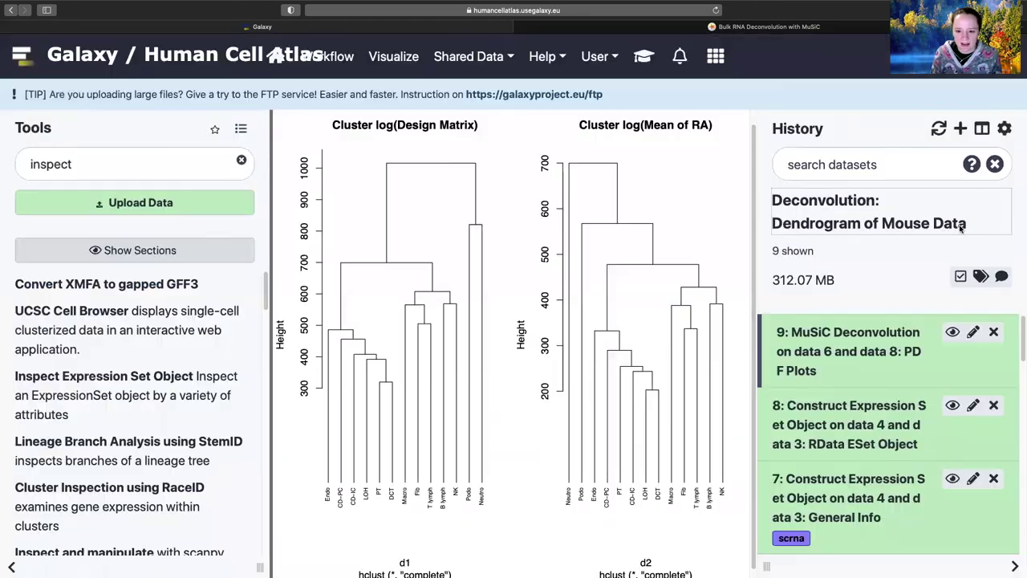
# Upload the epith.markers and immune.markers files from their Zenodo URLs
pyautogui.click(210, 209)
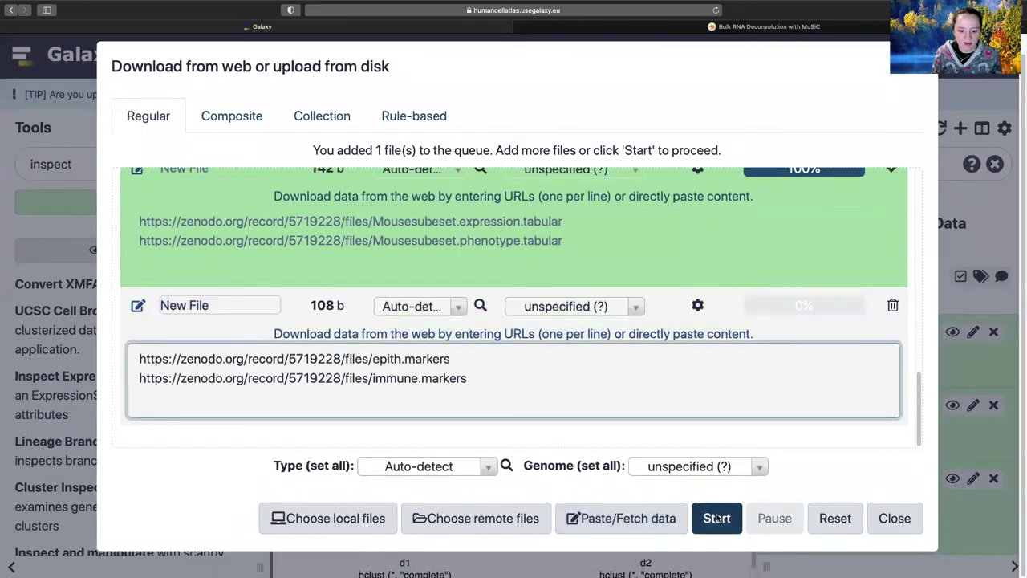
pyautogui.click(711, 511)
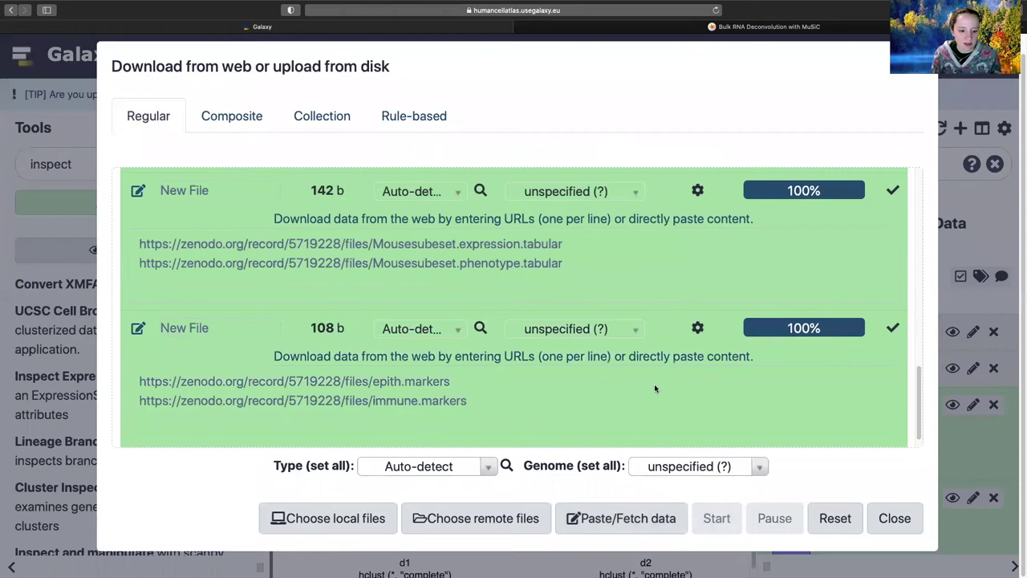
pyautogui.click(882, 518)
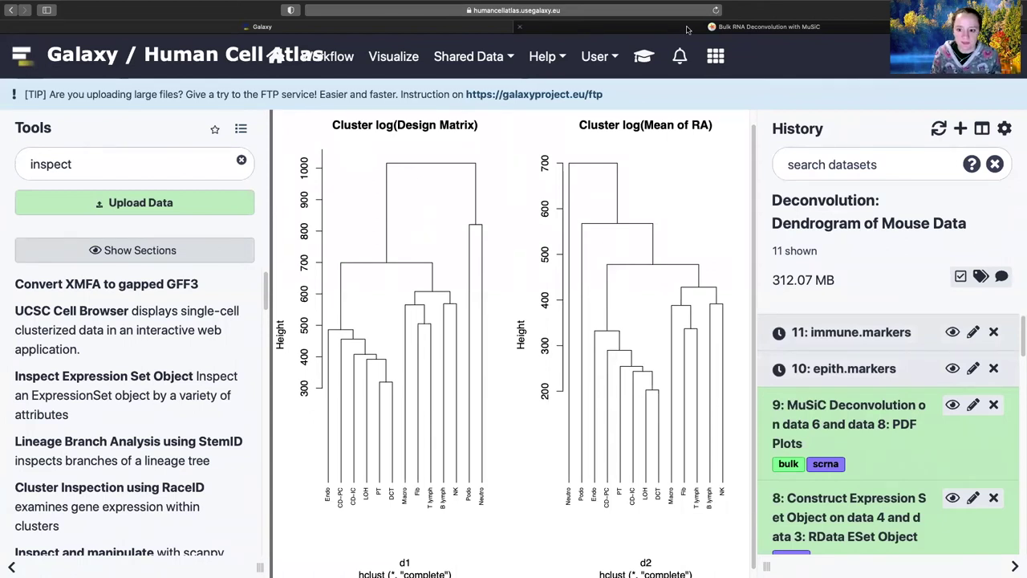
# Consult the training tutorial for the next MuSiC step
pyautogui.moveTo(687, 30)
pyautogui.scroll(1, 582, 293)
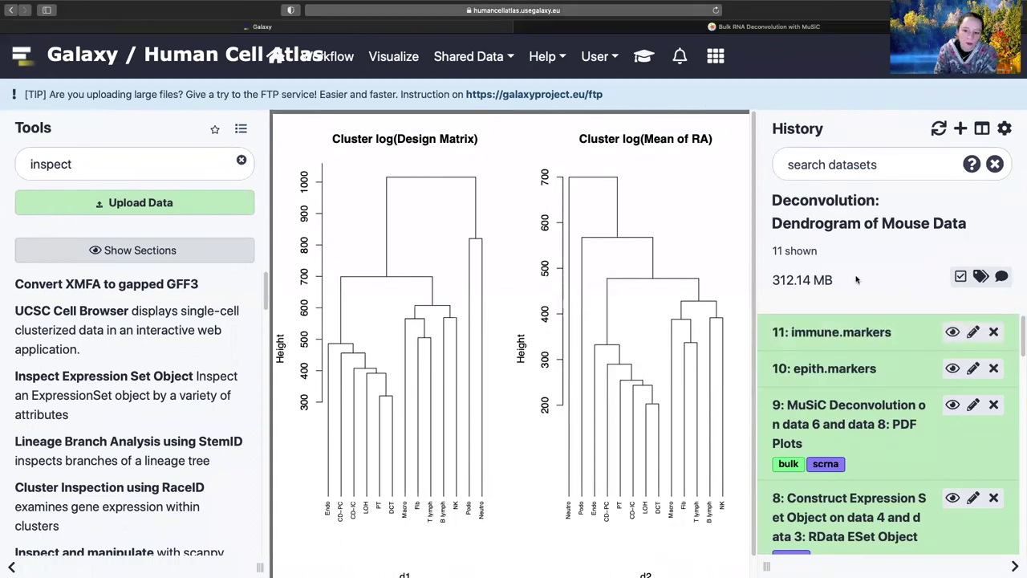
pyautogui.click(643, 58)
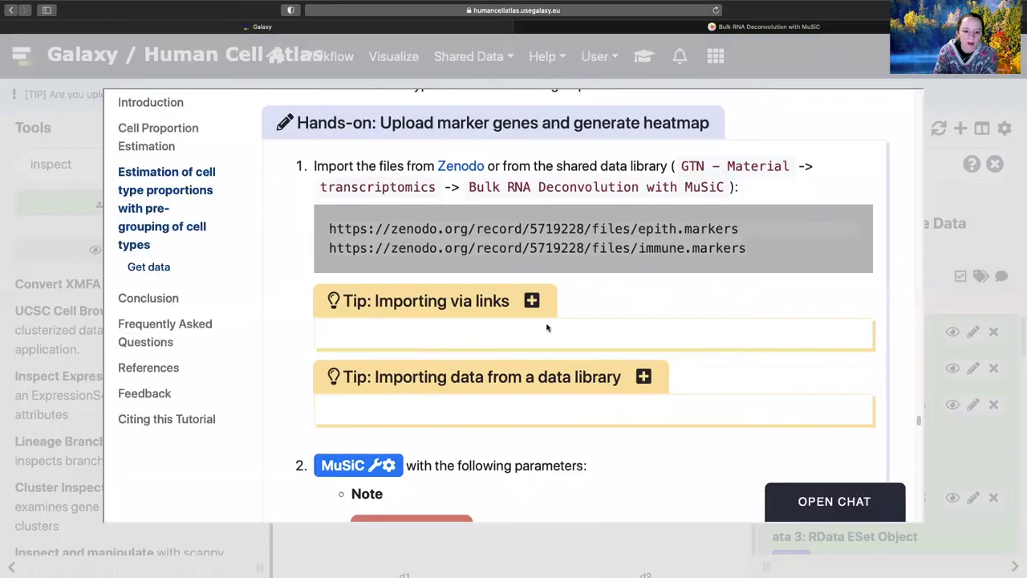
pyautogui.scroll(-5, 376, 209)
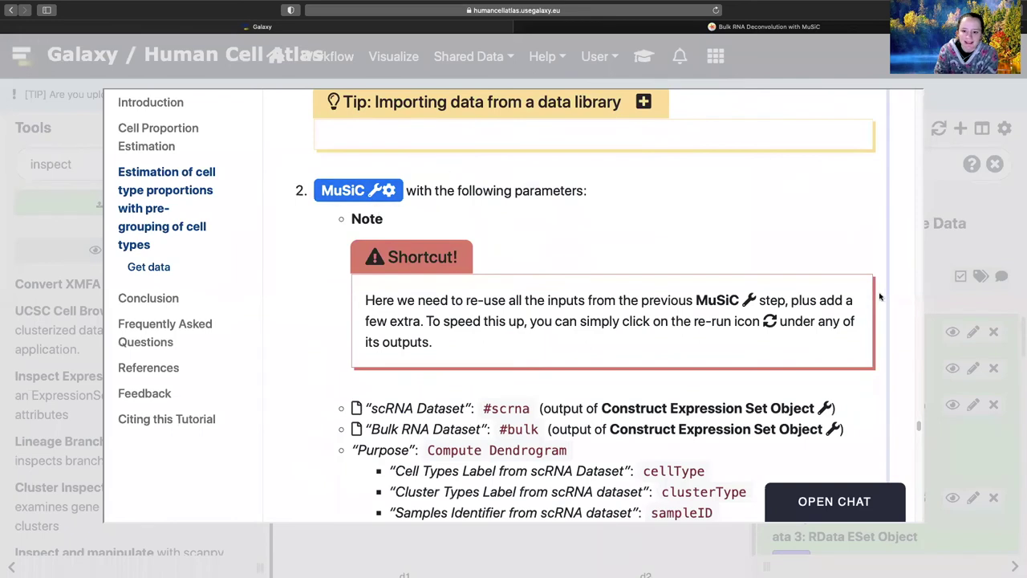
pyautogui.click(371, 191)
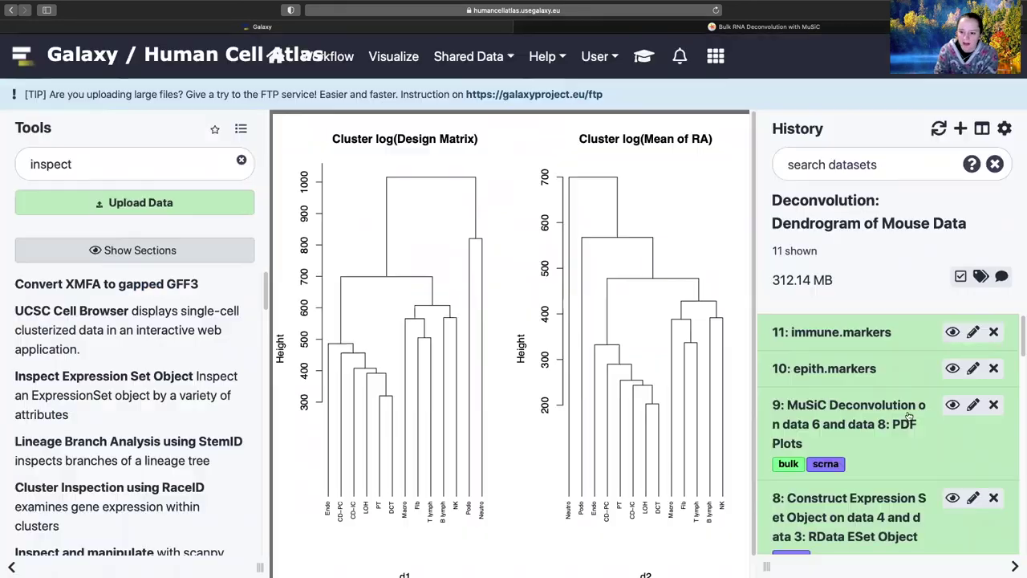
# Rerun dataset 9's Compute Dendrogram job and scroll the prefilled form toward Cluster Groups
pyautogui.scroll(-1, 901, 428)
pyautogui.click(887, 452)
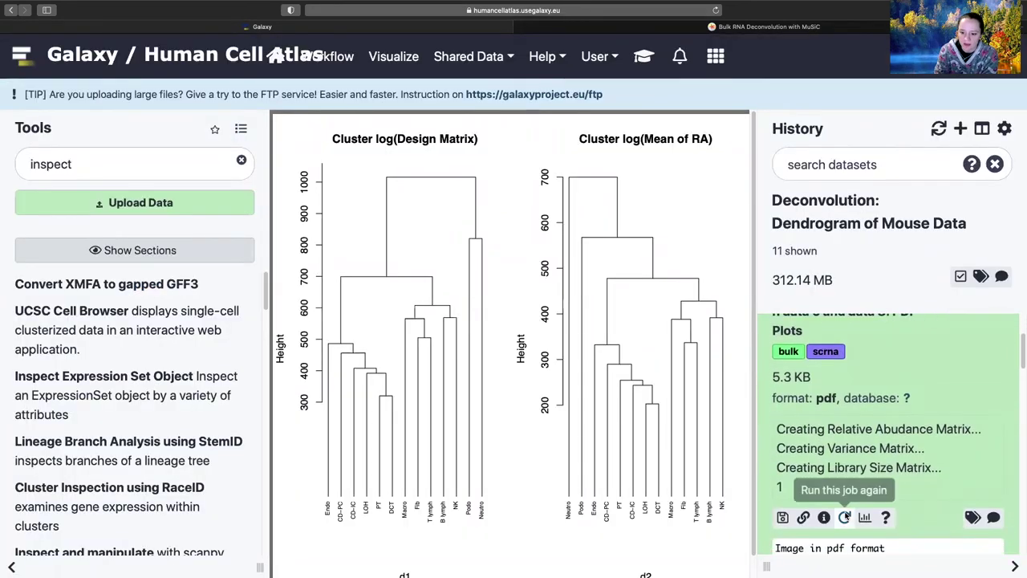
pyautogui.click(844, 517)
pyautogui.scroll(-5, 641, 374)
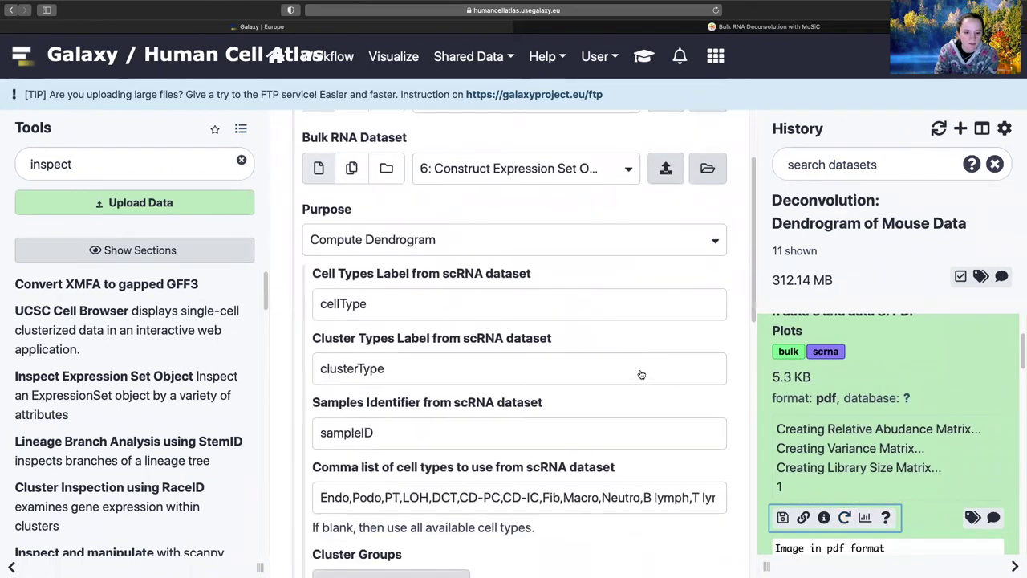
pyautogui.scroll(-8, 422, 301)
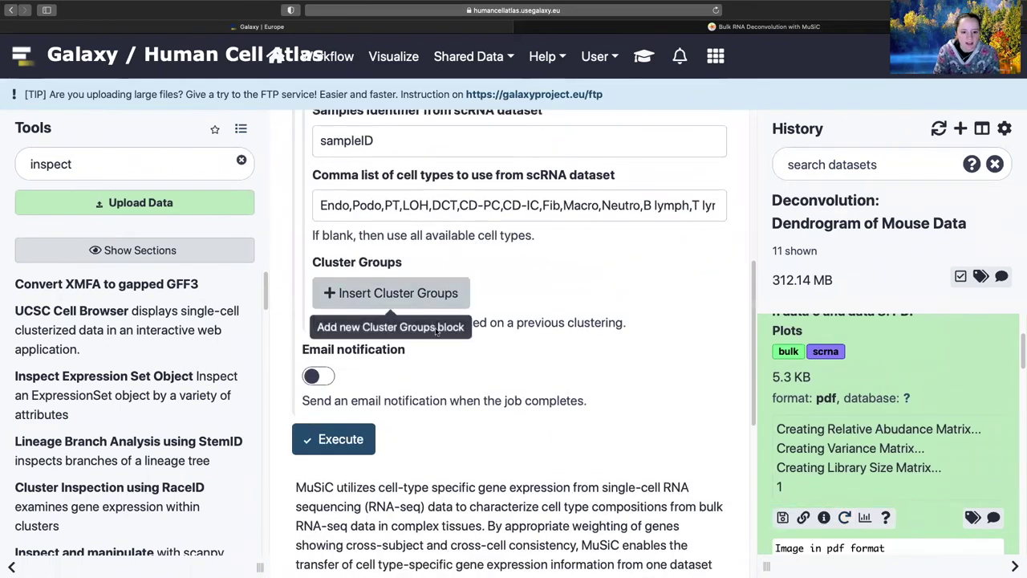
# Add the first two cluster groups with IDs C1 and C2
pyautogui.click(418, 298)
pyautogui.click(425, 348)
pyautogui.write('C1')
pyautogui.scroll(-3, 412, 406)
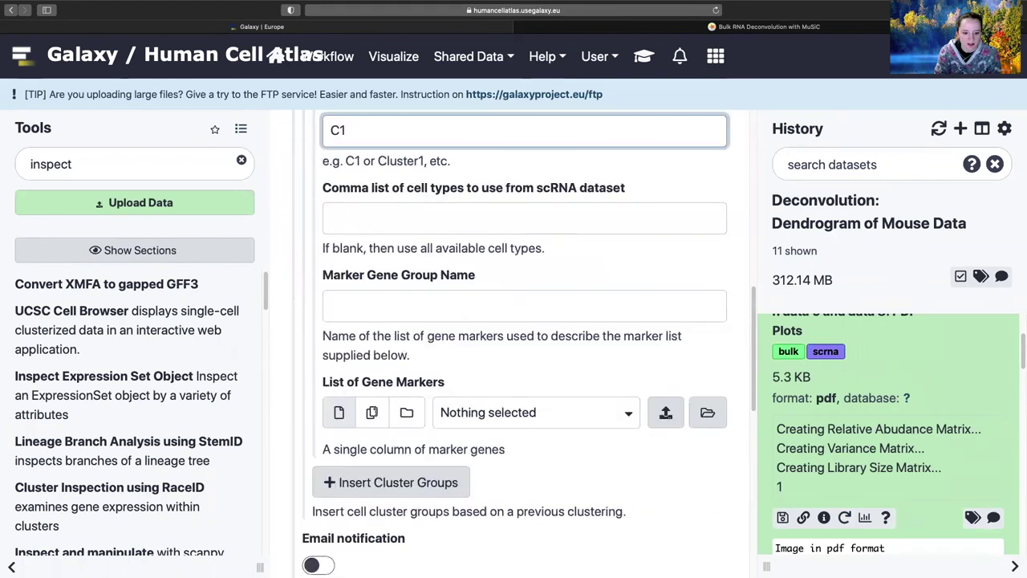
pyautogui.scroll(-1, 379, 449)
pyautogui.click(380, 451)
pyautogui.write('C')
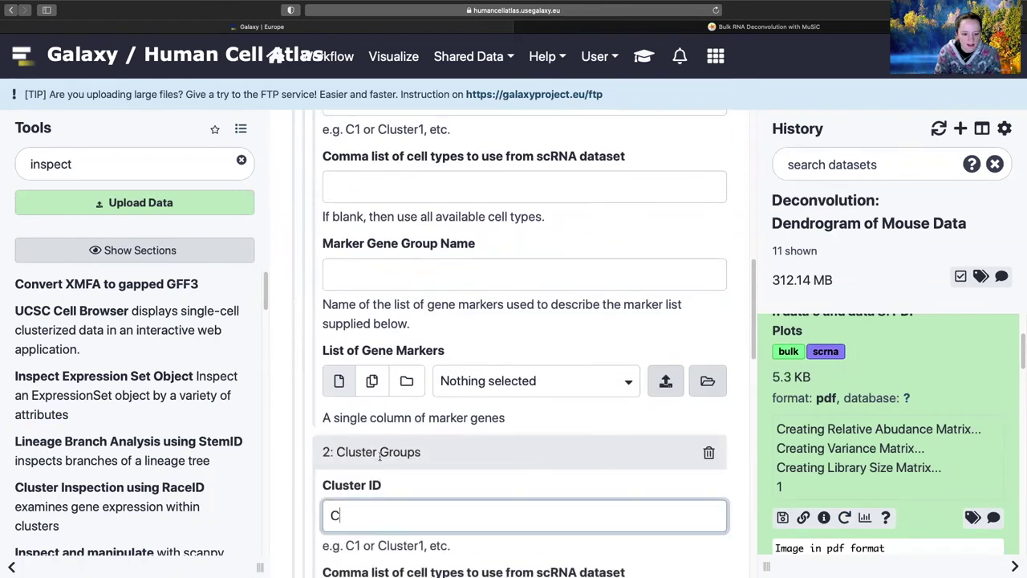
pyautogui.write('2')
pyautogui.scroll(-7, 380, 455)
# Add two more cluster groups and enter IDs C3 and C54
pyautogui.click(339, 357)
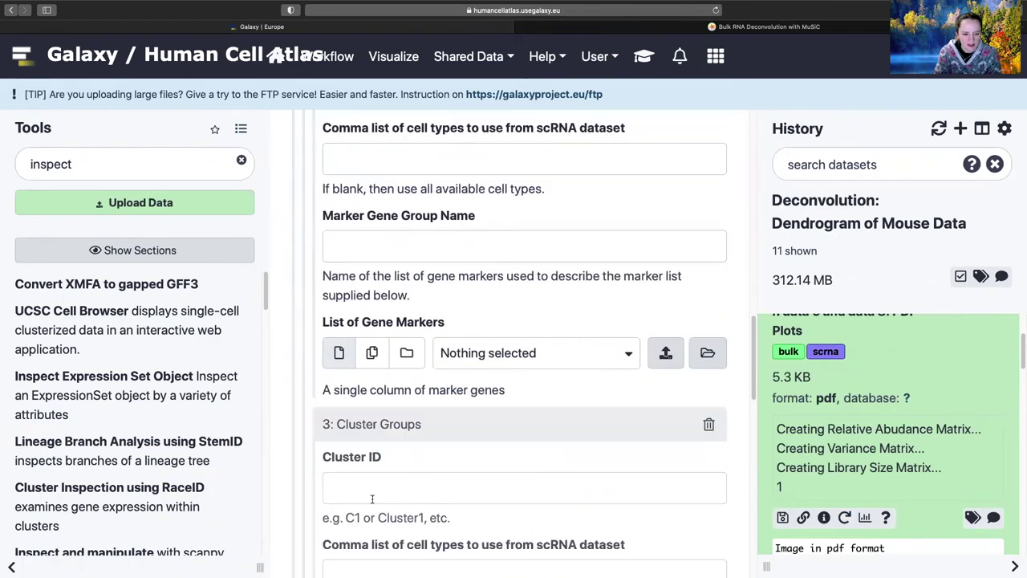
pyautogui.click(372, 499)
pyautogui.write('C3')
pyautogui.scroll(-5, 369, 481)
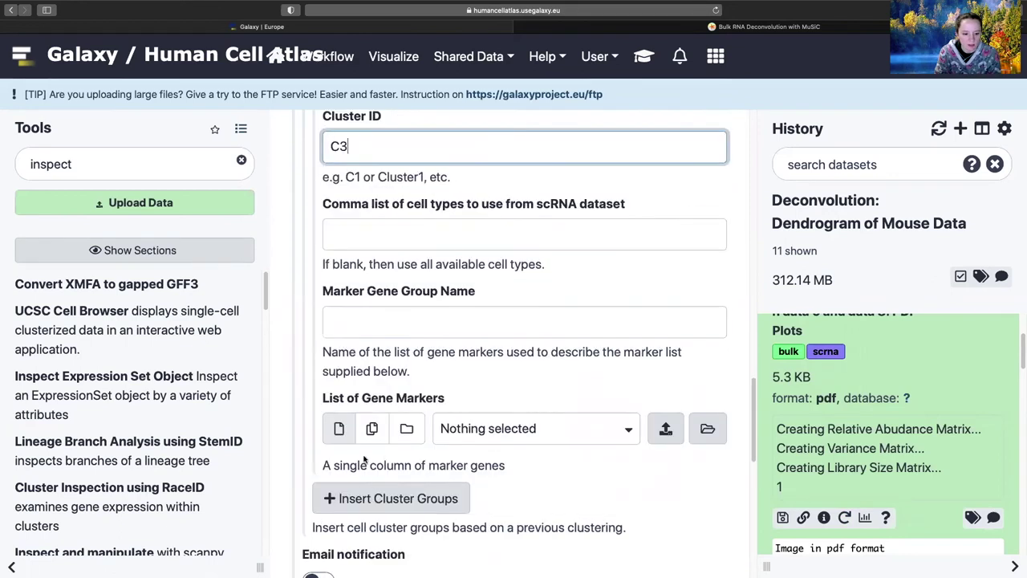
pyautogui.scroll(-2, 366, 450)
pyautogui.click(365, 415)
pyautogui.click(364, 481)
pyautogui.write('C5')
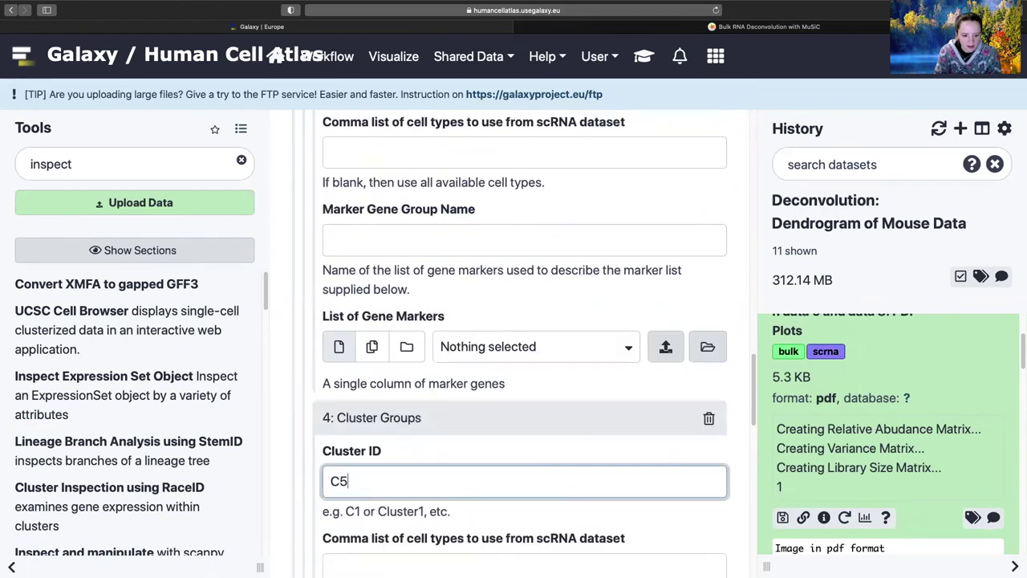
pyautogui.write('4')
pyautogui.scroll(8, 370, 434)
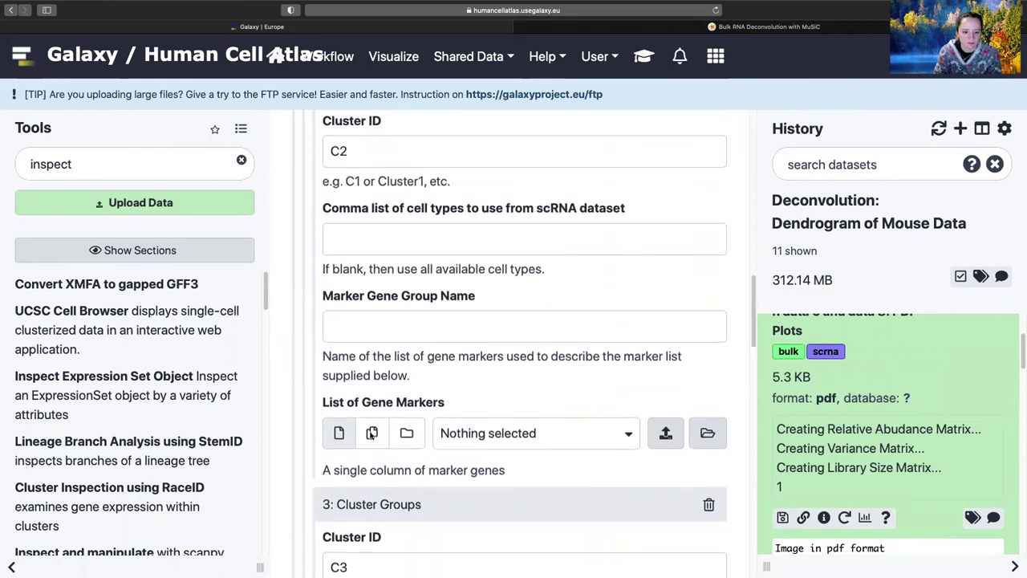
pyautogui.scroll(5, 370, 434)
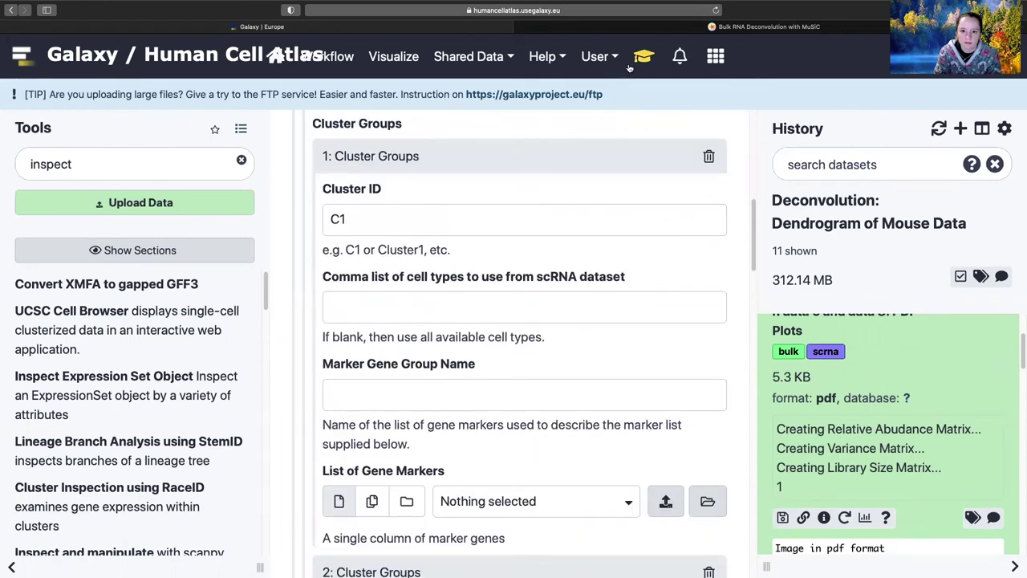
# Copy Neutro from the tutorial into C1's cell-type list
pyautogui.click(643, 56)
pyautogui.scroll(-5, 550, 306)
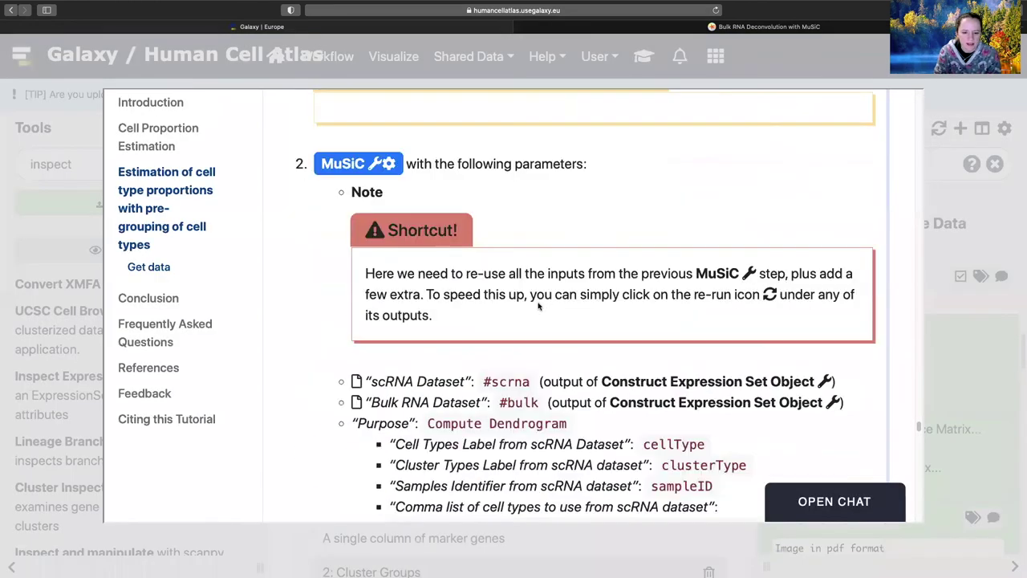
pyautogui.scroll(-8, 578, 363)
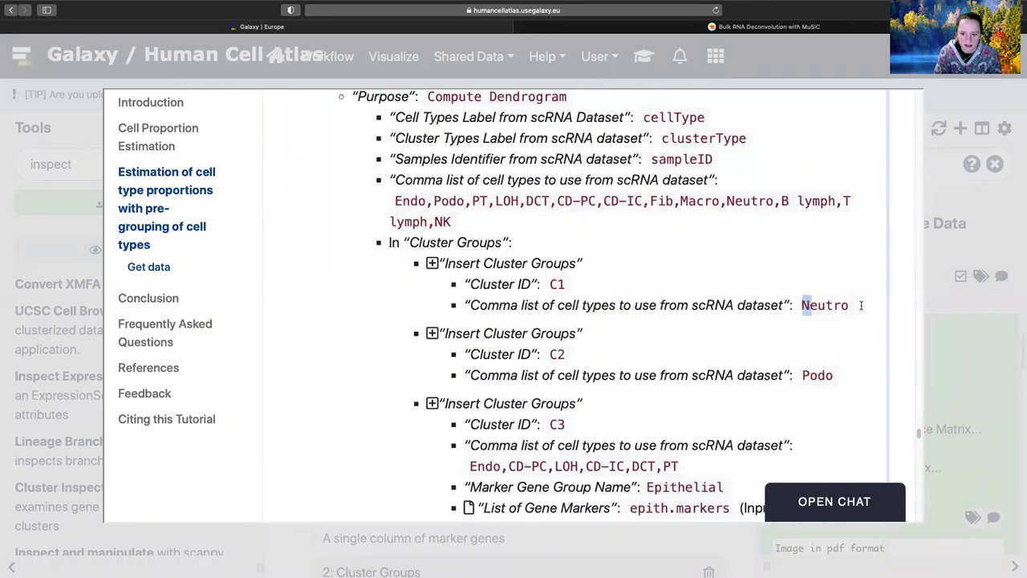
pyautogui.moveTo(803, 305); pyautogui.dragTo(874, 308)
pyautogui.hotkey('ctrl', 'c')
pyautogui.click(935, 306)
pyautogui.click(435, 310)
pyautogui.hotkey('ctrl', 'v')
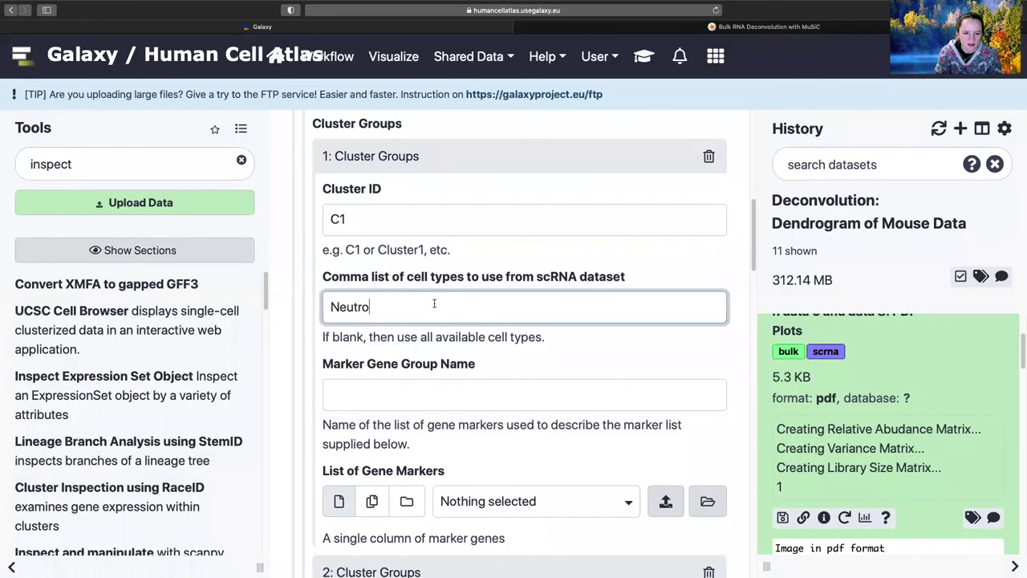
# Copy Podo from the tutorial into C2's cell-type list
pyautogui.scroll(-5, 481, 377)
pyautogui.scroll(-2, 479, 377)
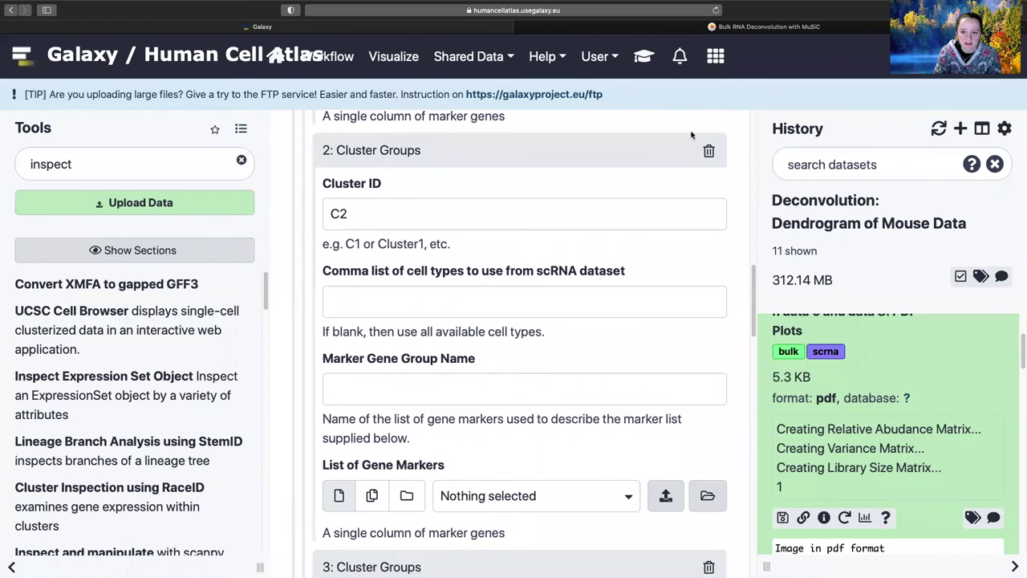
pyautogui.click(644, 57)
pyautogui.scroll(-5, 717, 393)
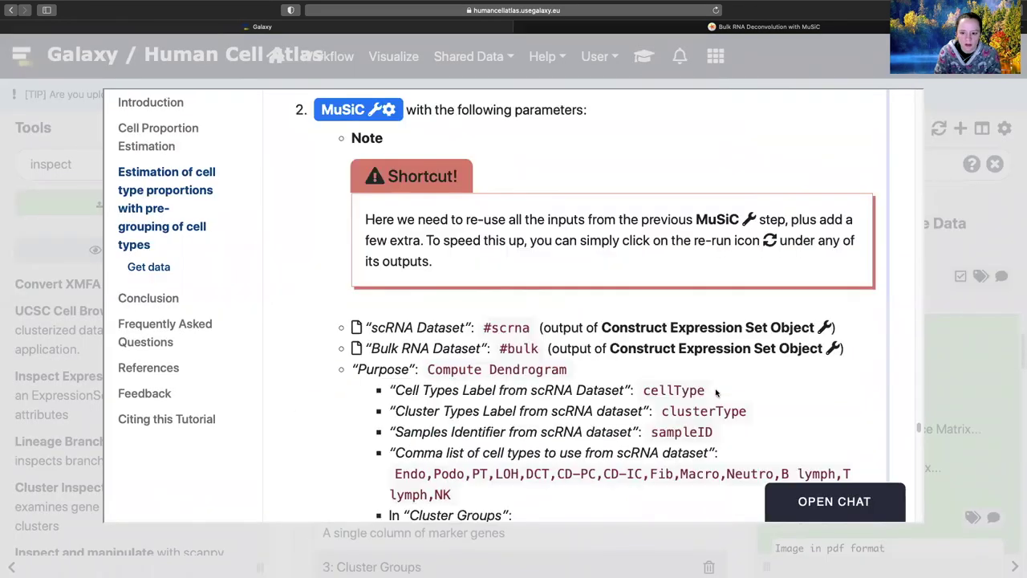
pyautogui.scroll(-3, 825, 293)
pyautogui.doubleClick(818, 300)
pyautogui.press('super+c')
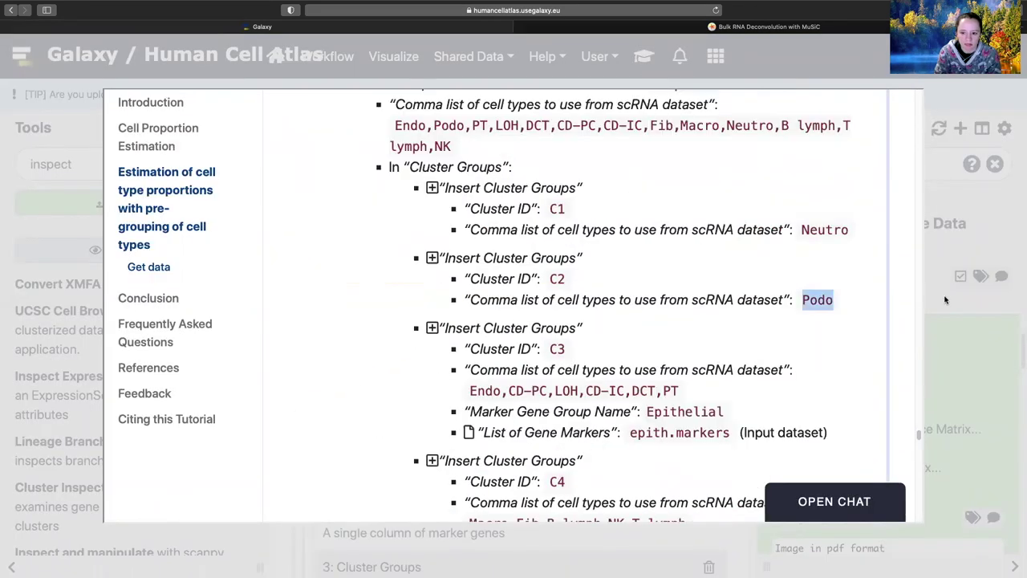
pyautogui.press('Escape')
pyautogui.click(405, 393)
pyautogui.click(401, 303)
pyautogui.press('super+v')
# Paste the epithelial cell types Endo,CD-PC,LOH,CD-IC,DCT,PT into C3's cell-type list
pyautogui.scroll(-5, 401, 305)
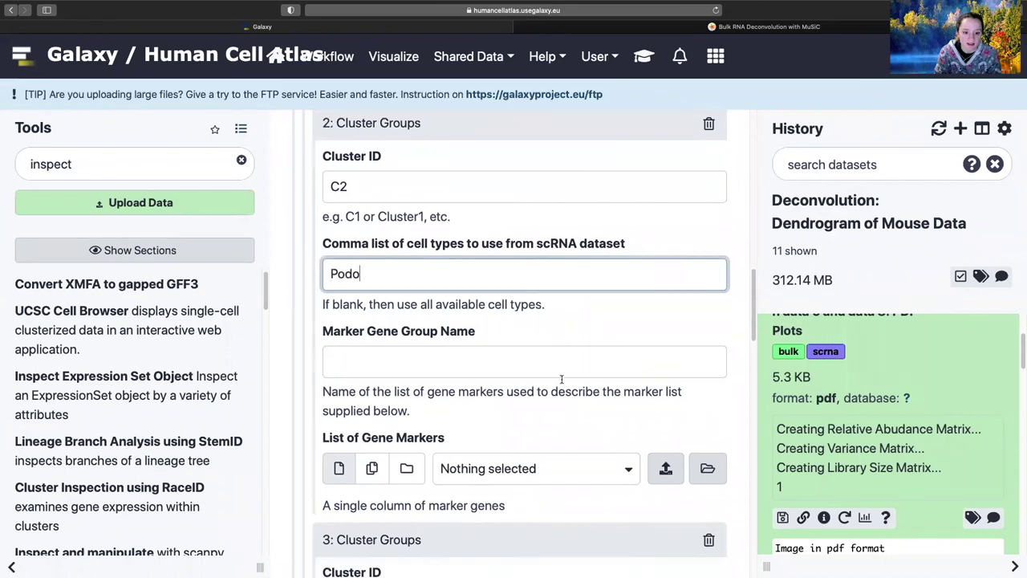
pyautogui.click(644, 56)
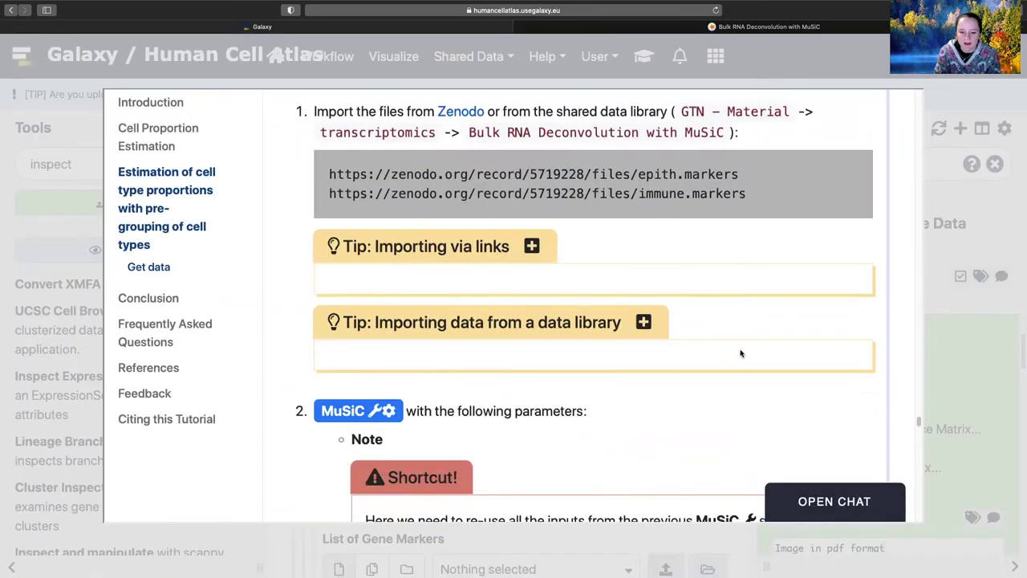
pyautogui.scroll(-3, 741, 353)
pyautogui.scroll(-8, 741, 353)
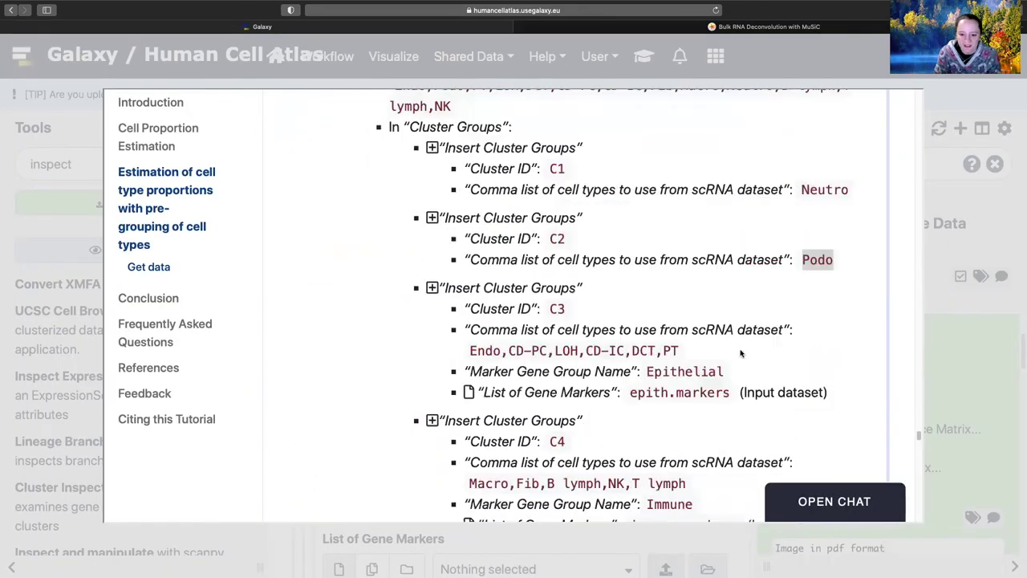
pyautogui.scroll(-1, 495, 324)
pyautogui.moveTo(469, 343); pyautogui.dragTo(707, 345)
pyautogui.hotkey('ctrl', 'c')
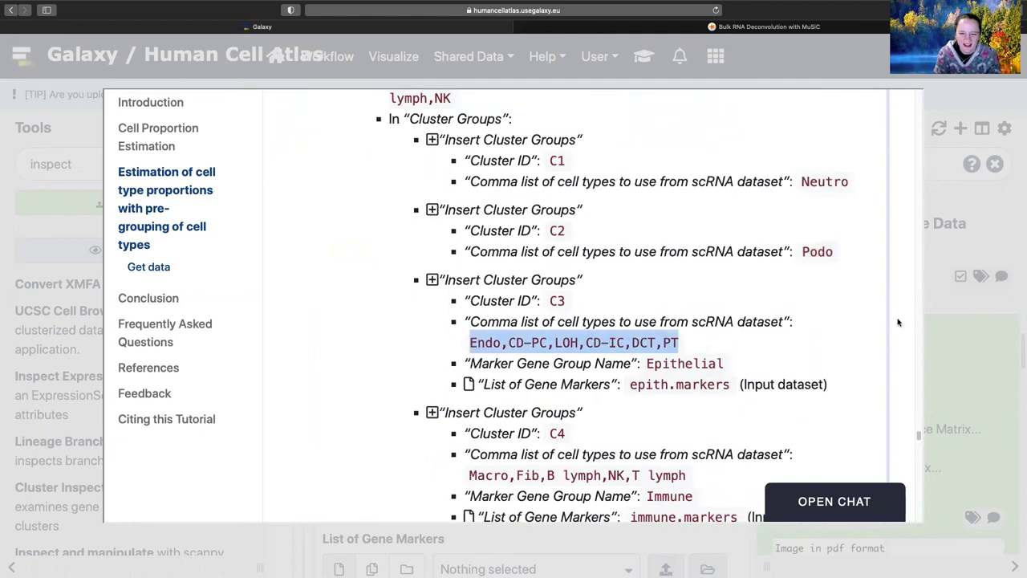
pyautogui.click(937, 323)
pyautogui.click(406, 381)
pyautogui.hotkey('ctrl', 'v')
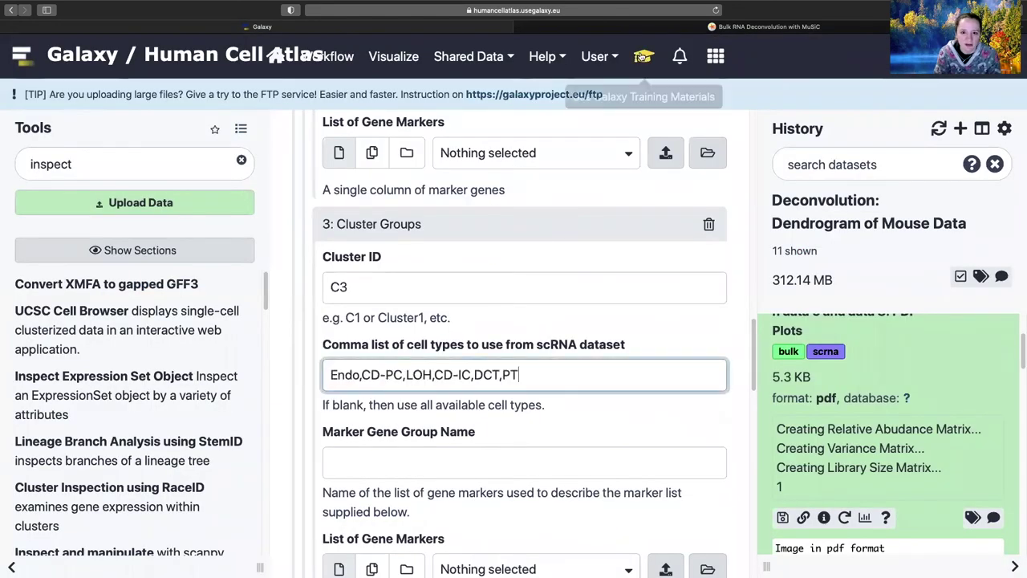
# Take the group name Epithelial from the tutorial for C3's marker gene group name
pyautogui.click(646, 57)
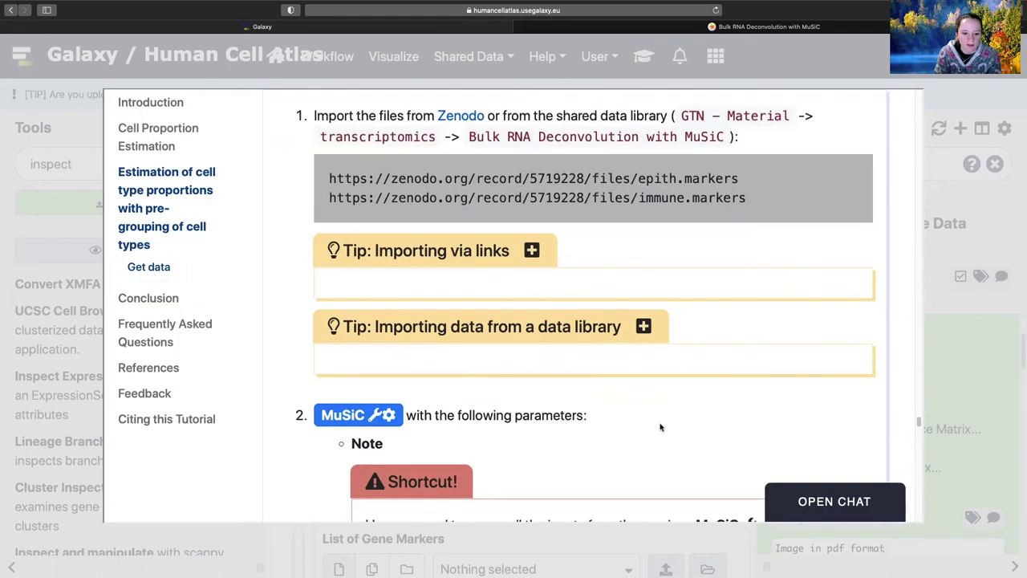
pyautogui.scroll(-10, 660, 426)
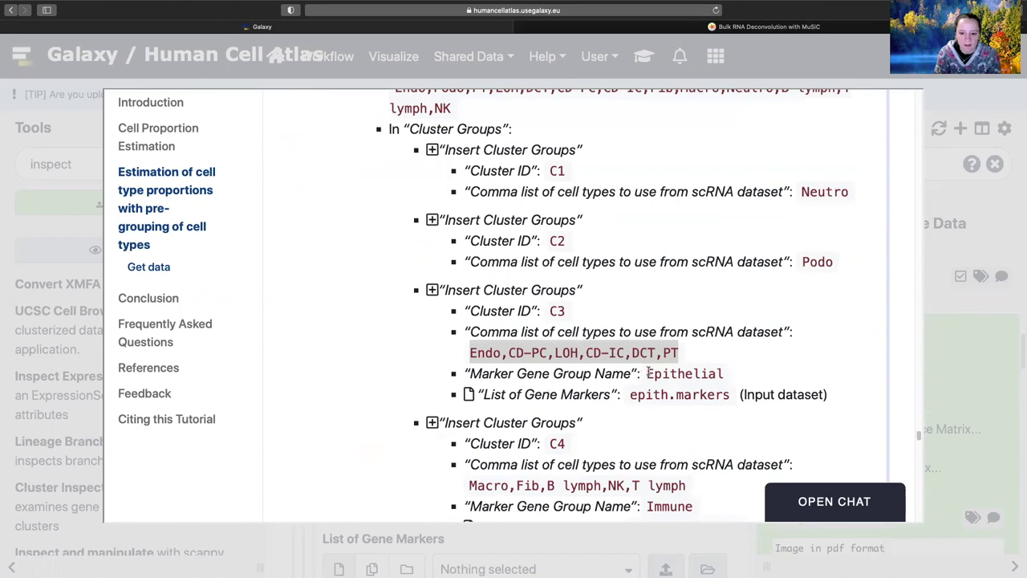
pyautogui.moveTo(646, 373); pyautogui.dragTo(761, 378)
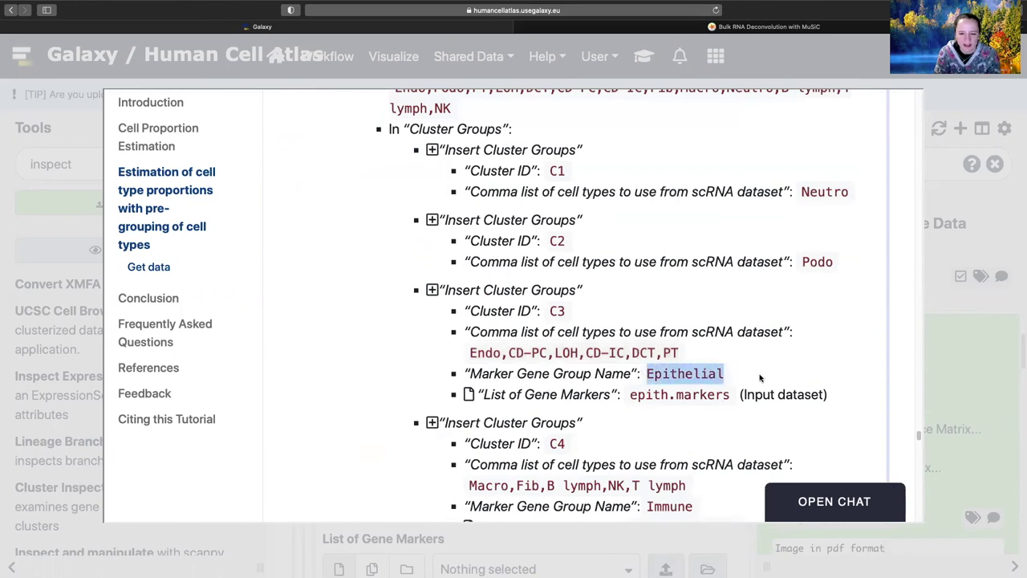
pyautogui.click(929, 338)
pyautogui.scroll(-3, 528, 435)
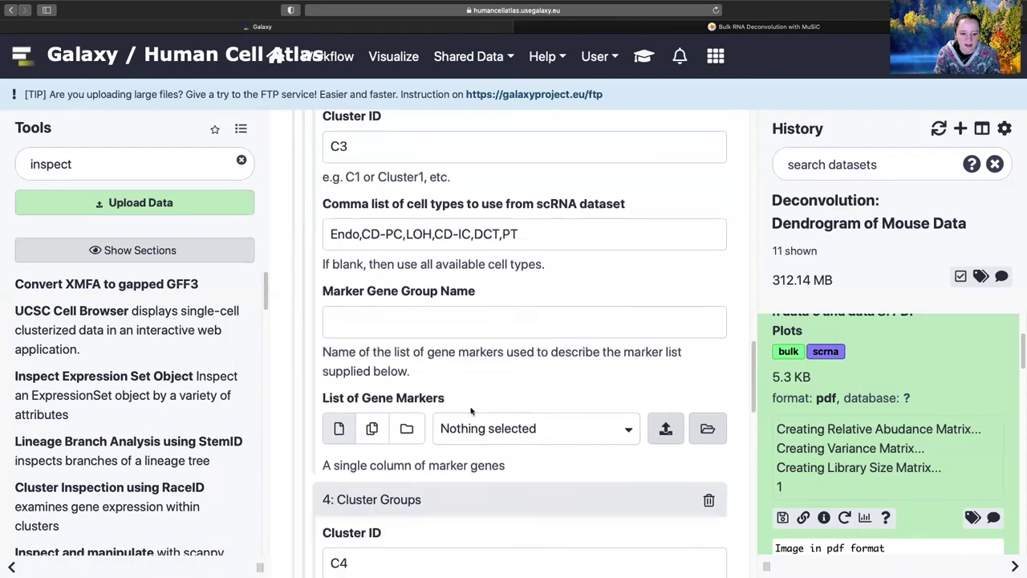
pyautogui.click(454, 336)
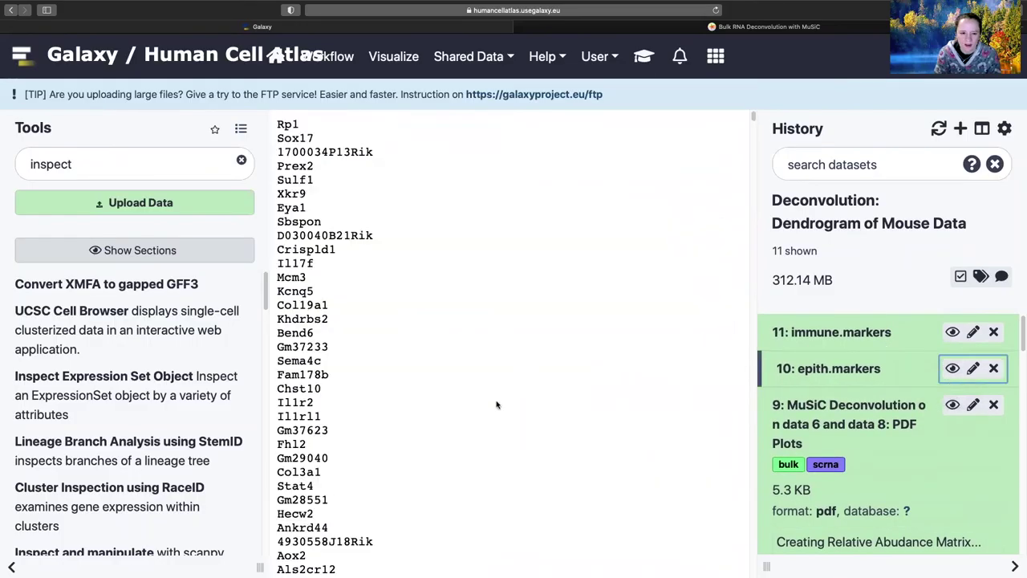
# Rerun the earlier MuSiC job from the PDF plots dataset in the history
pyautogui.click(844, 466)
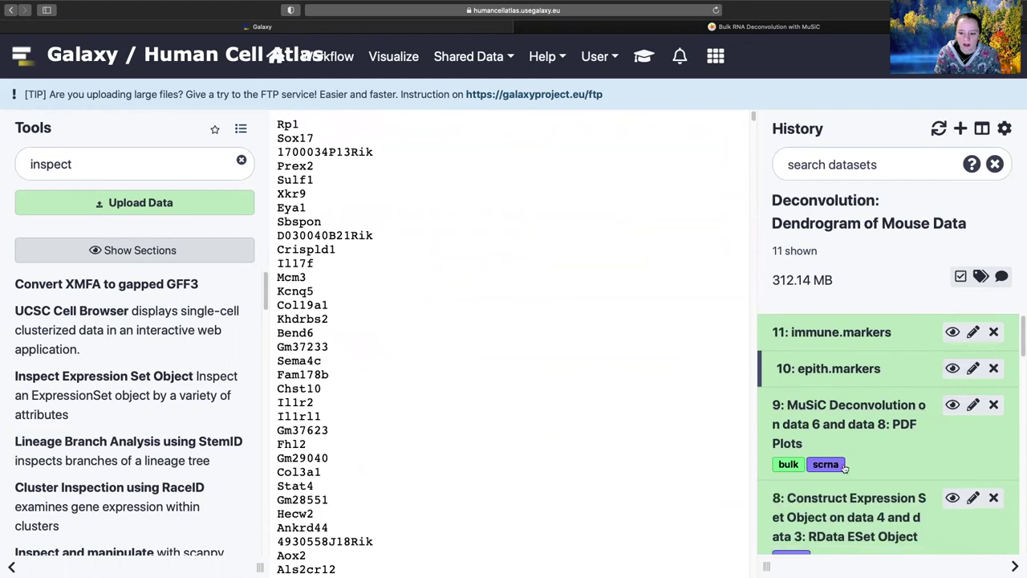
pyautogui.scroll(-2, 843, 466)
pyautogui.click(842, 447)
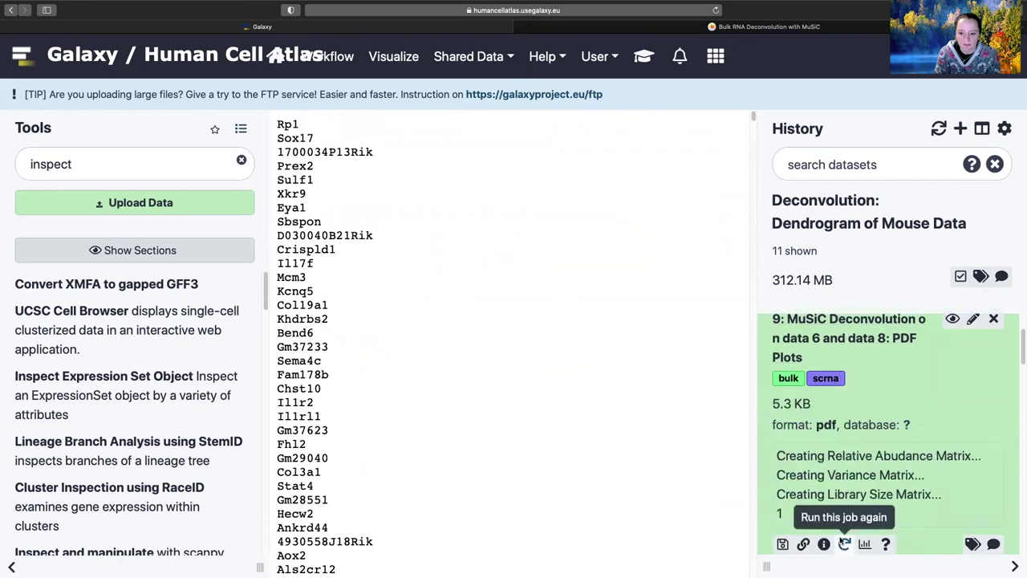
pyautogui.click(844, 544)
pyautogui.scroll(-5, 557, 366)
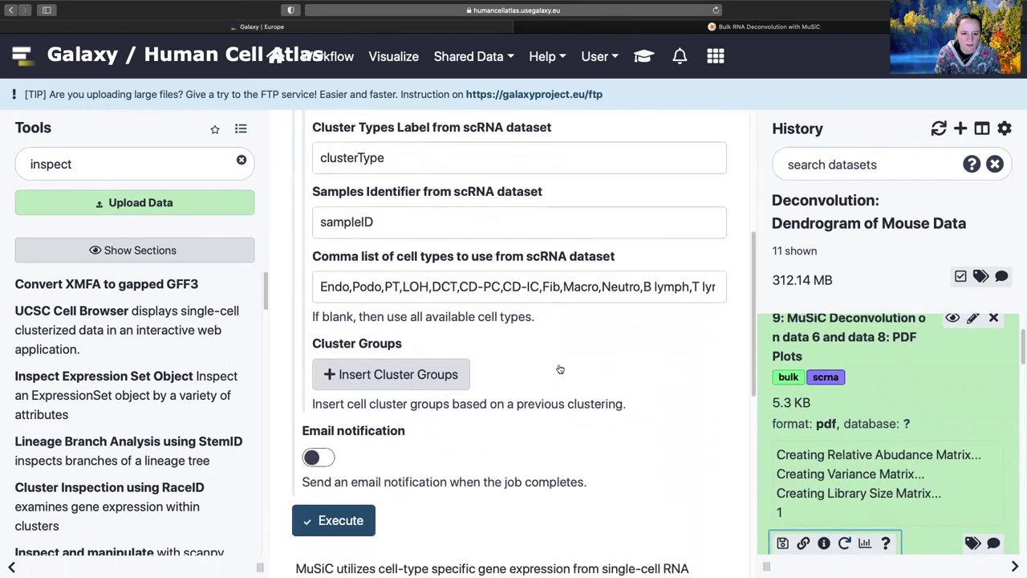
pyautogui.scroll(-3, 560, 369)
# Add a cluster group with ID C1 and paste the epithelial cell types into a cell-type list
pyautogui.click(390, 272)
pyautogui.click(385, 340)
pyautogui.write('C')
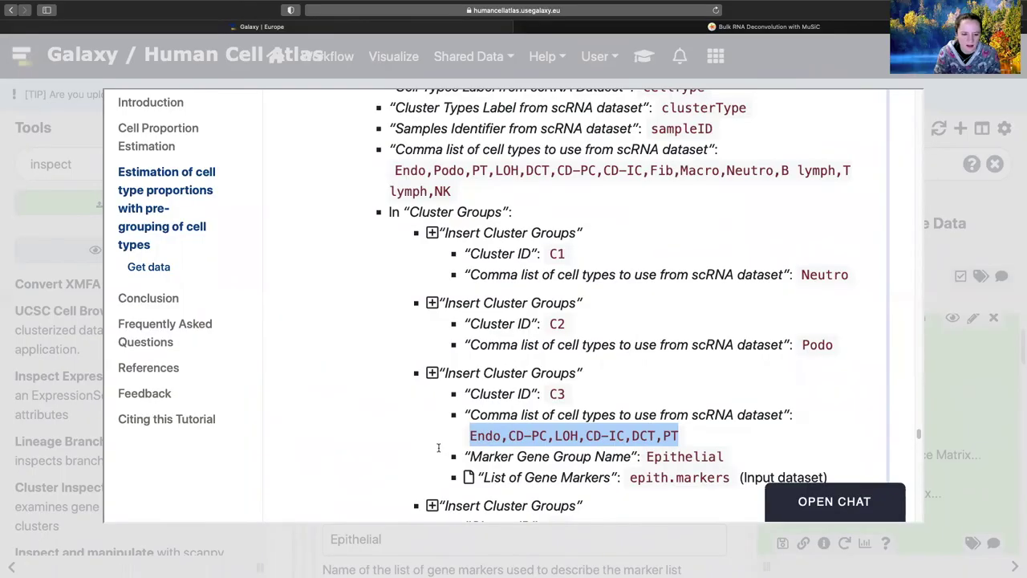
pyautogui.press('Escape')
pyautogui.click(435, 445)
pyautogui.hotkey('ctrl', 'v')
pyautogui.scroll(-5, 438, 448)
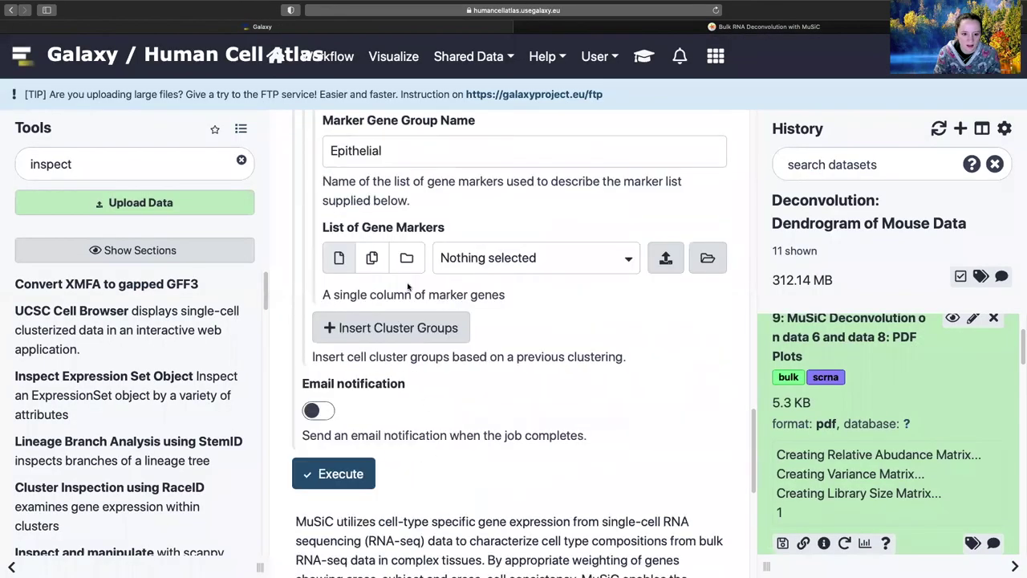
# Add cluster group C4 and set C3's gene marker list to 10: epith.markers
pyautogui.click(390, 327)
pyautogui.click(374, 332)
pyautogui.write('C4')
pyautogui.scroll(2, 396, 339)
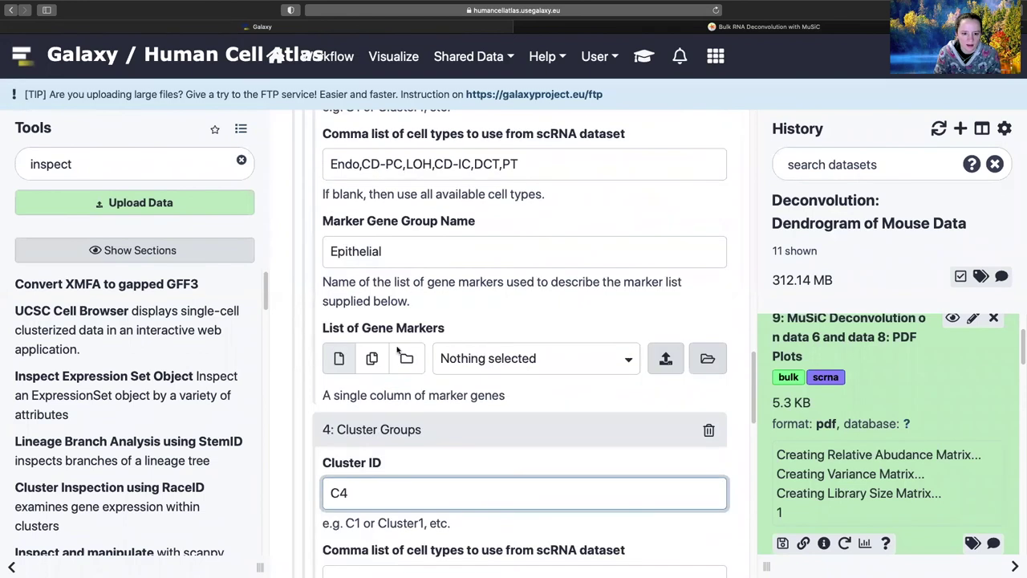
pyautogui.scroll(1, 529, 389)
pyautogui.click(530, 414)
pyautogui.click(517, 210)
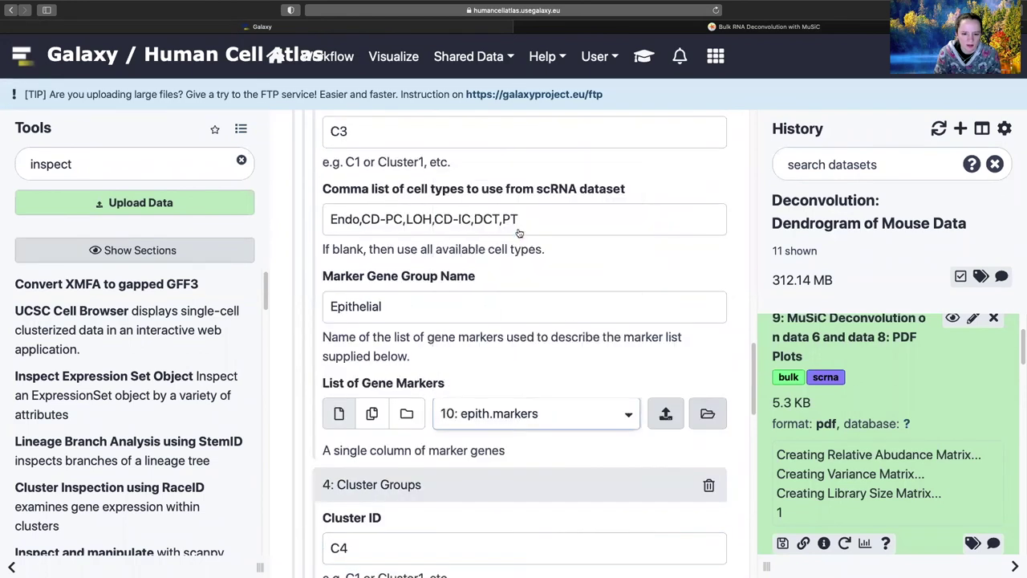
pyautogui.scroll(-5, 519, 232)
# Select C4's cell-type list in the tutorial
pyautogui.click(636, 59)
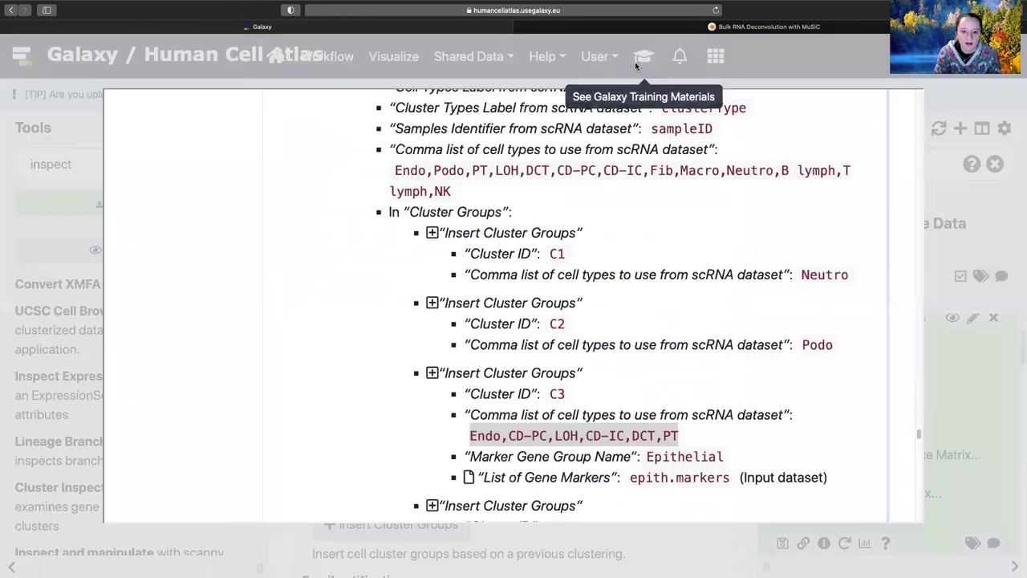
pyautogui.scroll(-5, 572, 351)
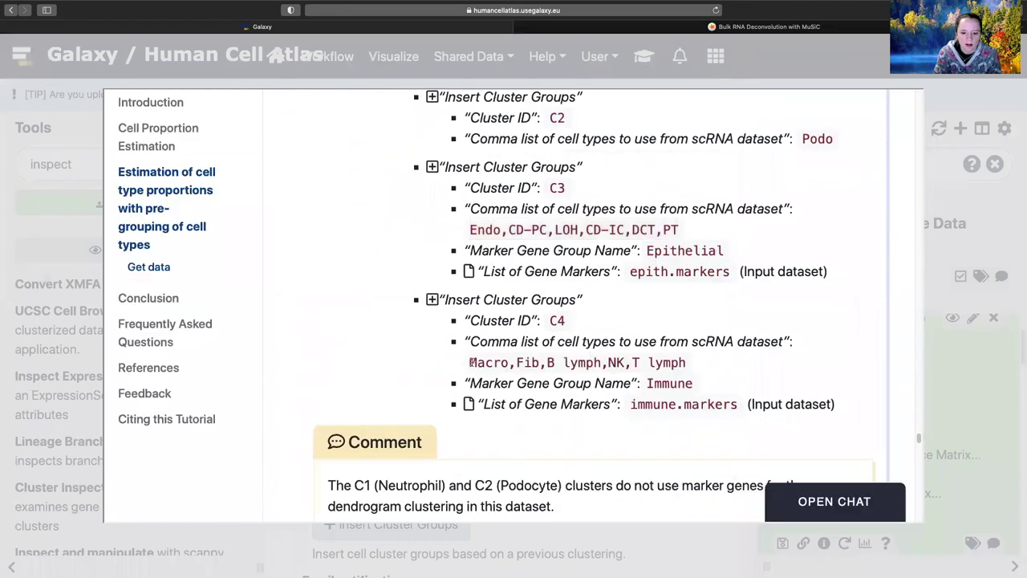
pyautogui.moveTo(470, 362); pyautogui.dragTo(720, 368)
pyautogui.press('super+c')
# Paste the immune cell types into C4's list and name the marker gene group Immune
pyautogui.click(957, 359)
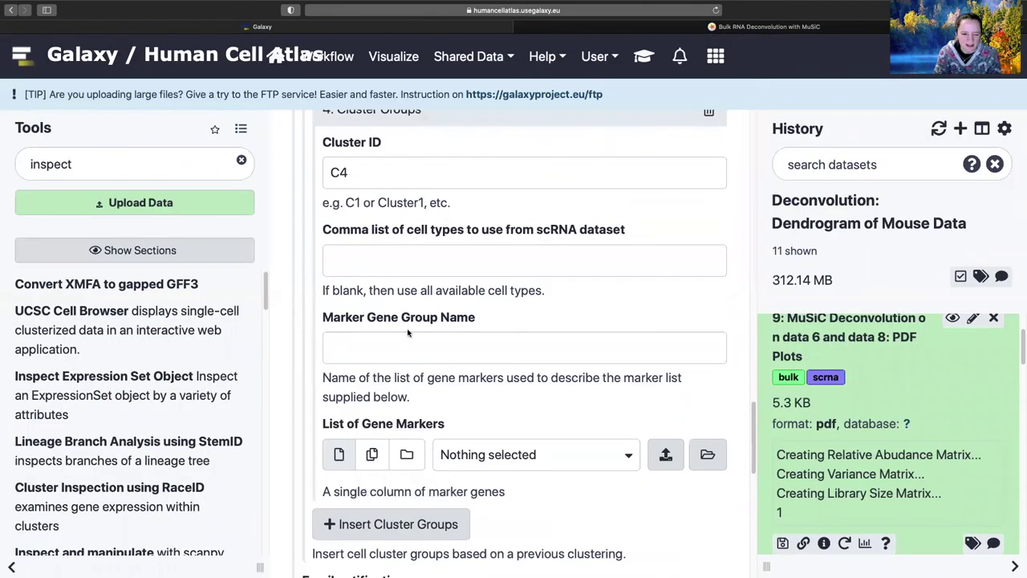
pyautogui.click(409, 267)
pyautogui.press('super+v')
pyautogui.click(410, 338)
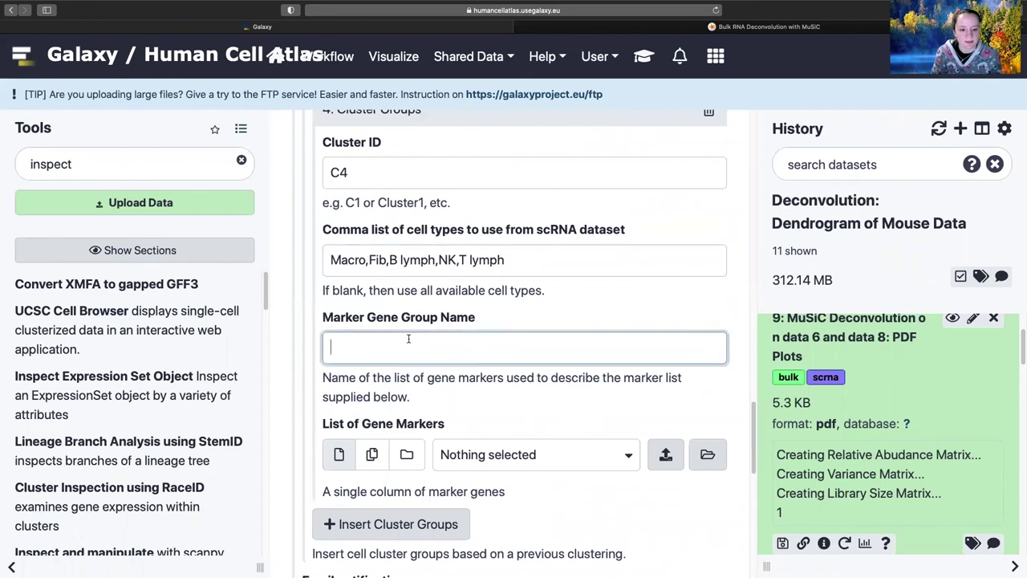
pyautogui.click(650, 60)
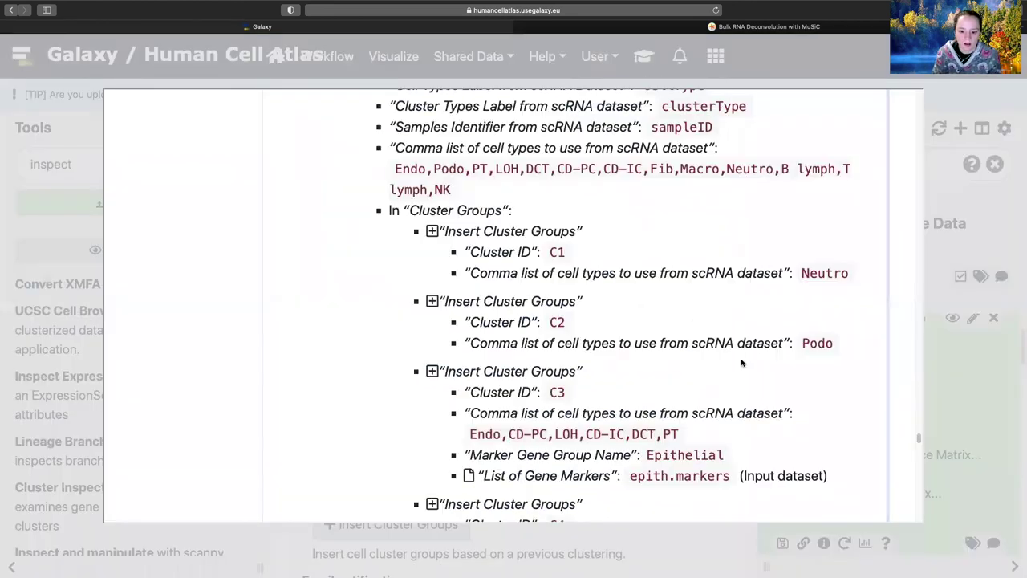
pyautogui.scroll(-5, 750, 361)
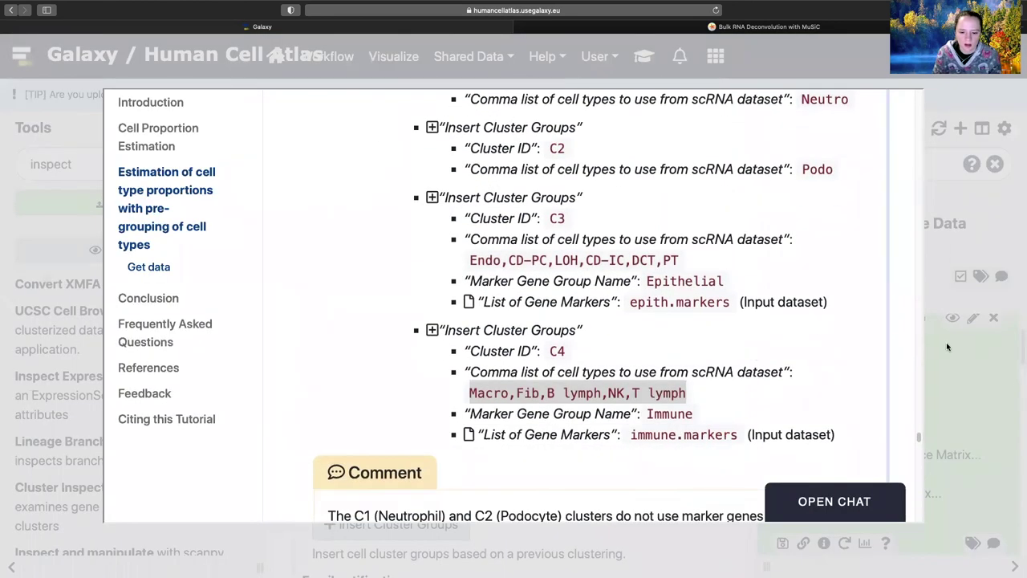
pyautogui.click(946, 344)
pyautogui.write('Immune')
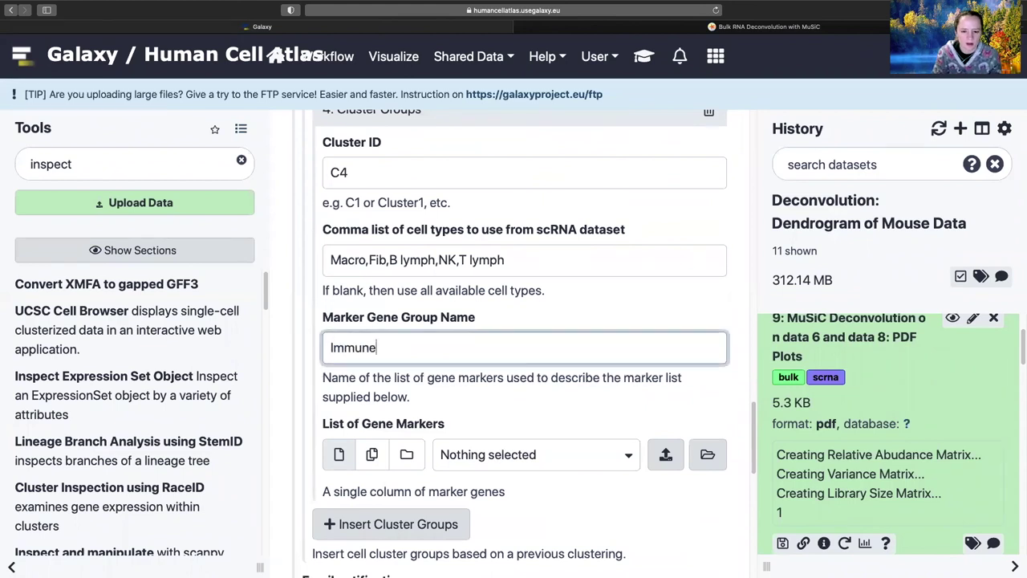
# Choose 11: immune.markers as C4's gene markers and execute MuSiC Deconvolution
pyautogui.scroll(-5, 450, 361)
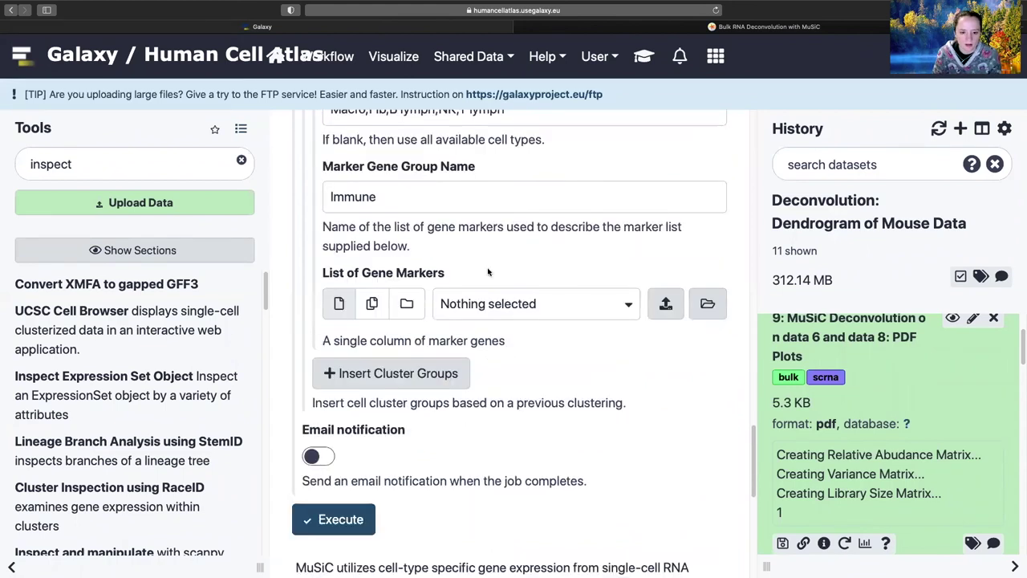
pyautogui.click(493, 258)
pyautogui.click(508, 337)
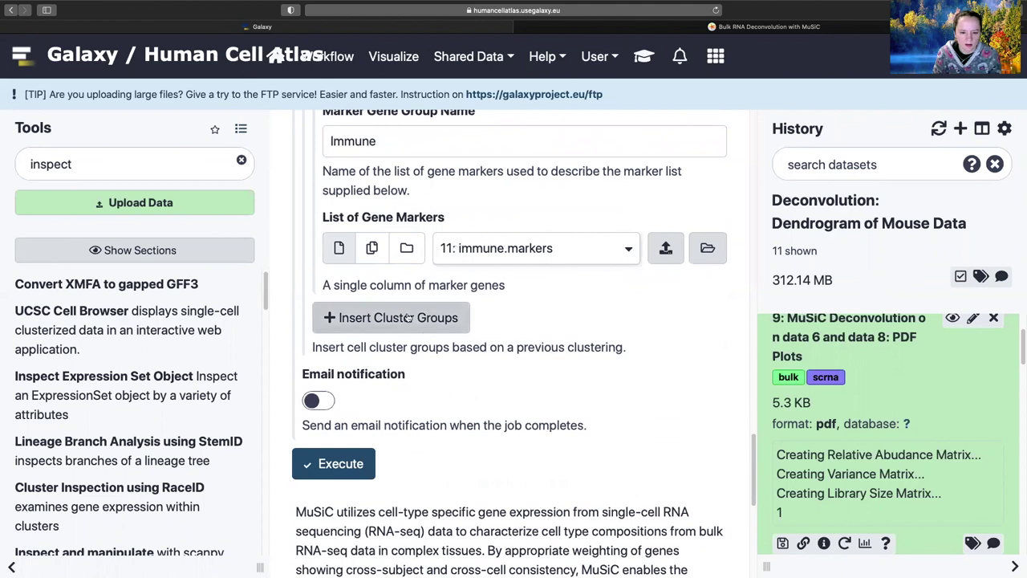
pyautogui.click(359, 465)
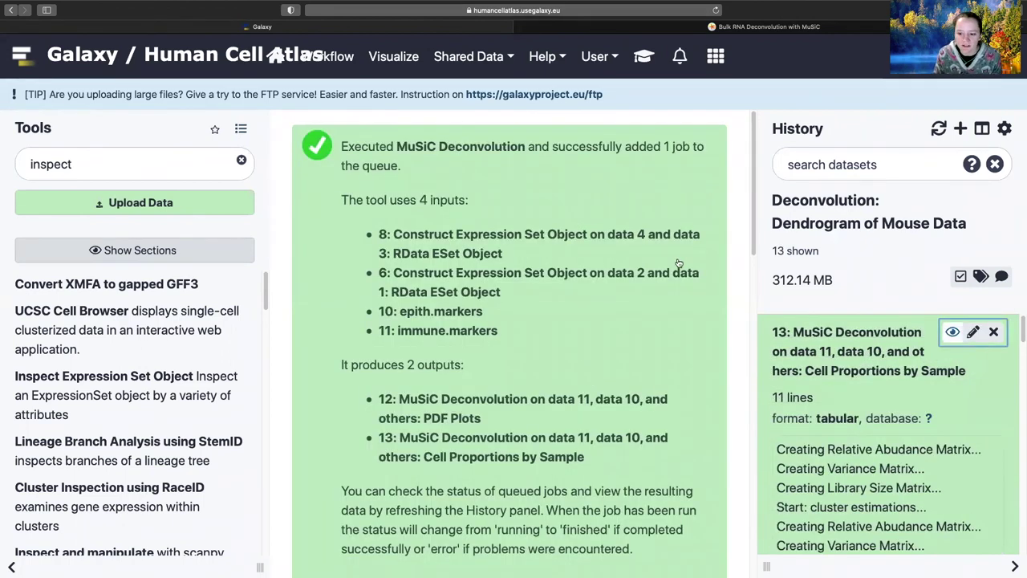
# Scroll across item 13's Cell Proportions by Sample table, then collapse the entry
pyautogui.hscroll(2, 522, 305)
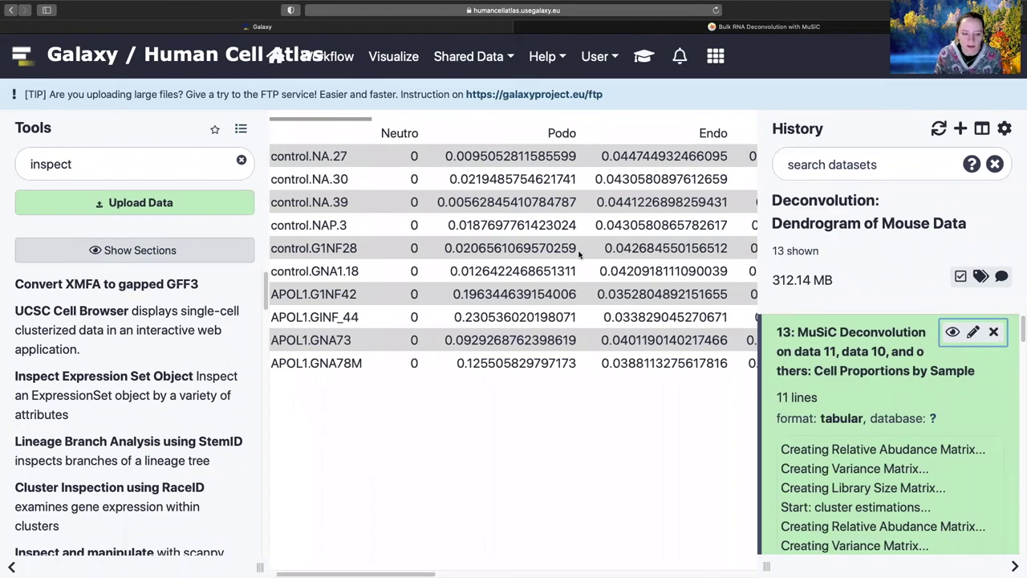
pyautogui.hscroll(5, 579, 254)
pyautogui.hscroll(-6, 578, 265)
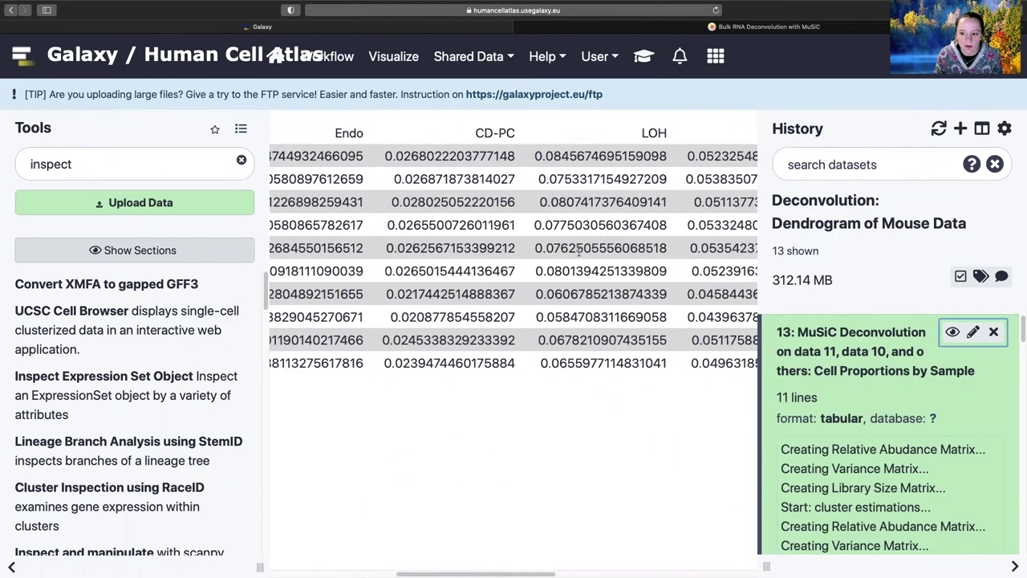
pyautogui.click(892, 366)
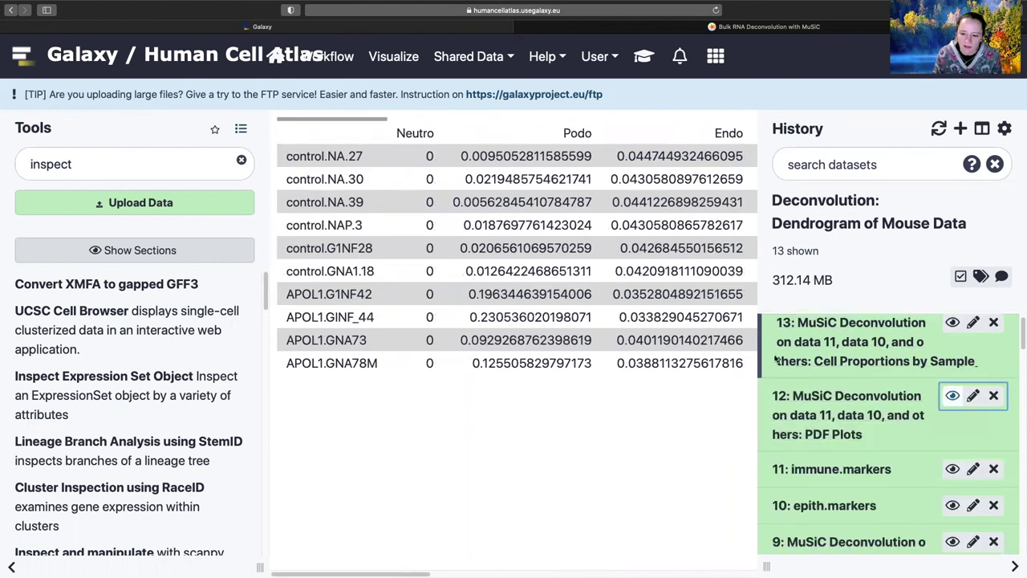
# Browse item 12's dendrogram, jitter, boxplot and heatmap plots, then compare with the tutorial
pyautogui.press('Return')
pyautogui.scroll(-5, 543, 345)
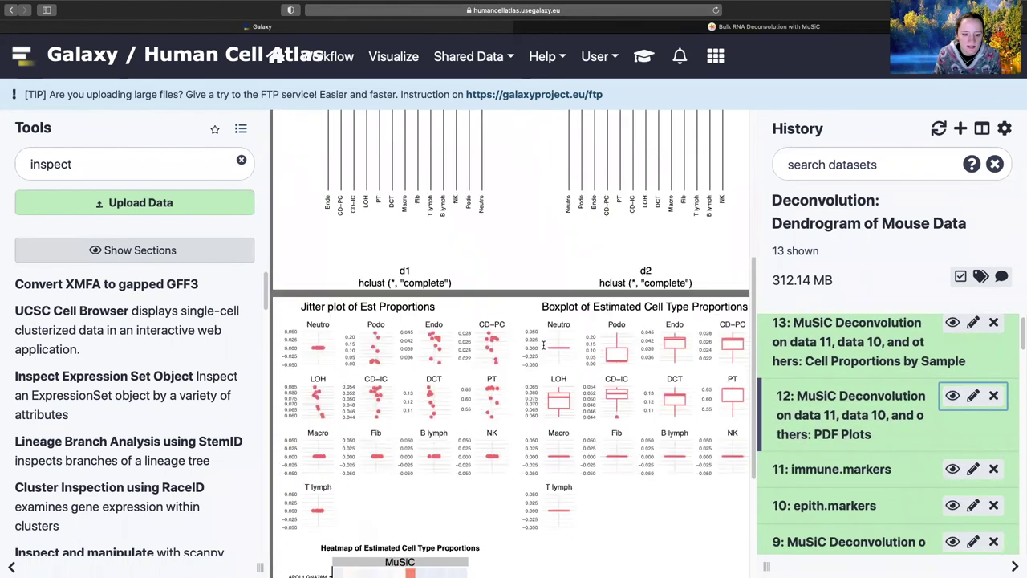
pyautogui.scroll(-4, 543, 345)
pyautogui.scroll(5, 543, 345)
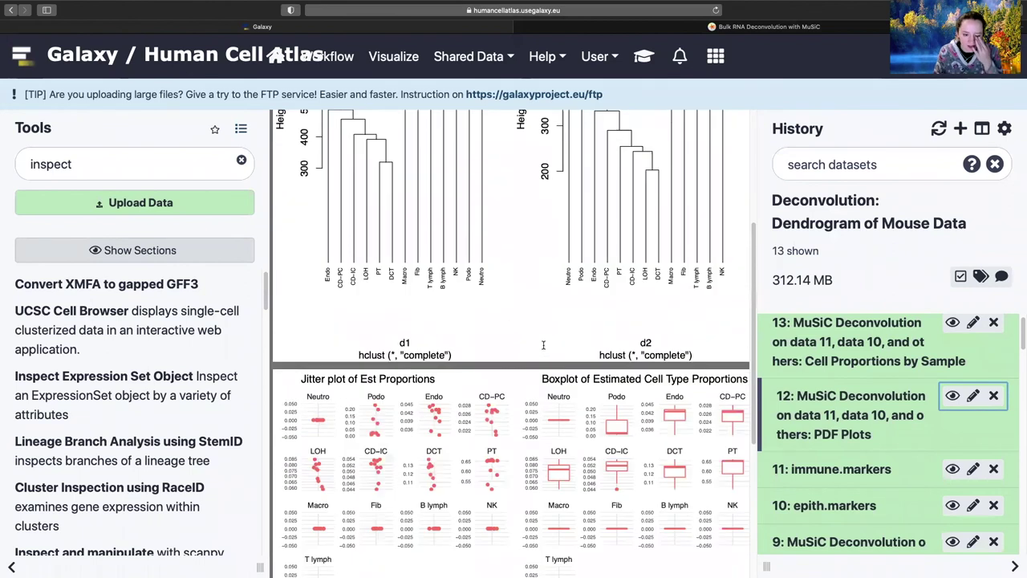
pyautogui.scroll(-6, 543, 345)
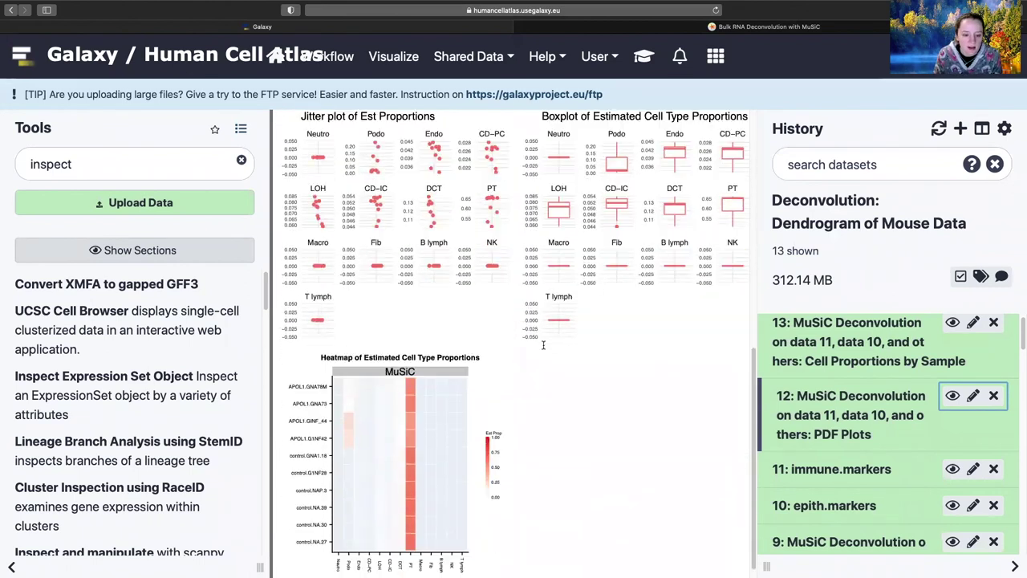
pyautogui.scroll(-1, 543, 345)
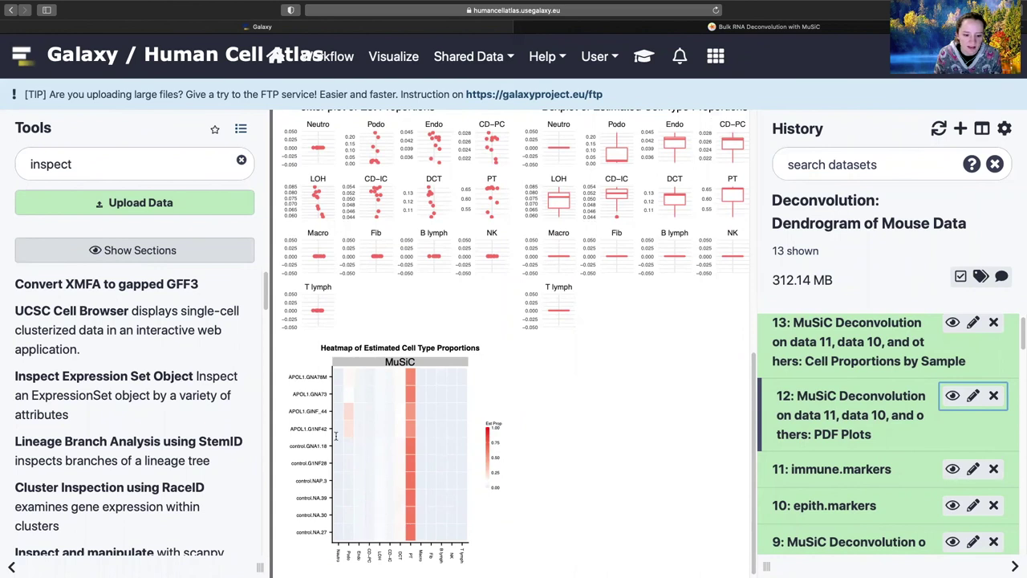
pyautogui.scroll(3, 381, 419)
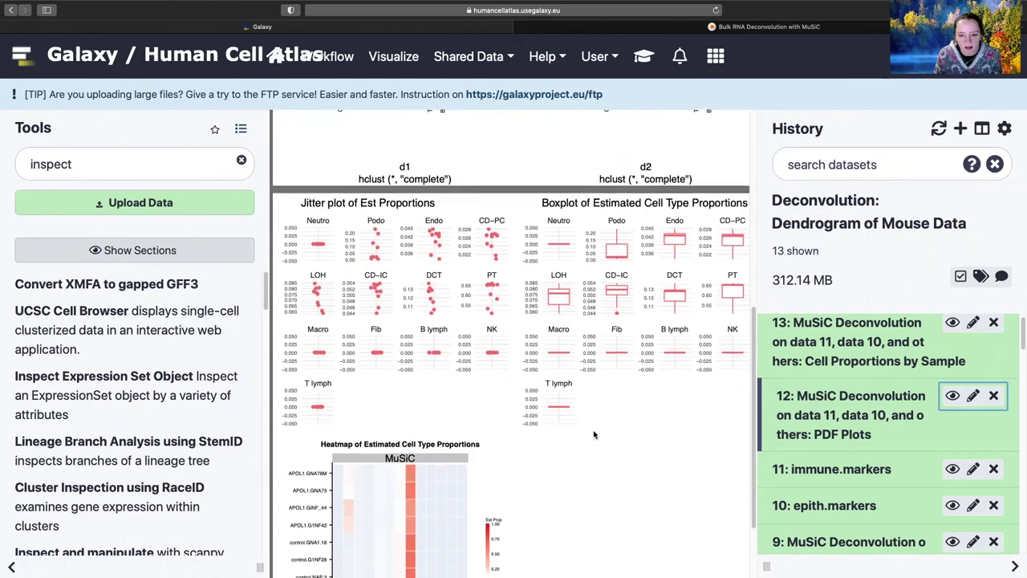
pyautogui.scroll(-1, 593, 434)
pyautogui.scroll(1, 593, 434)
pyautogui.scroll(-2, 594, 434)
pyautogui.scroll(3, 594, 434)
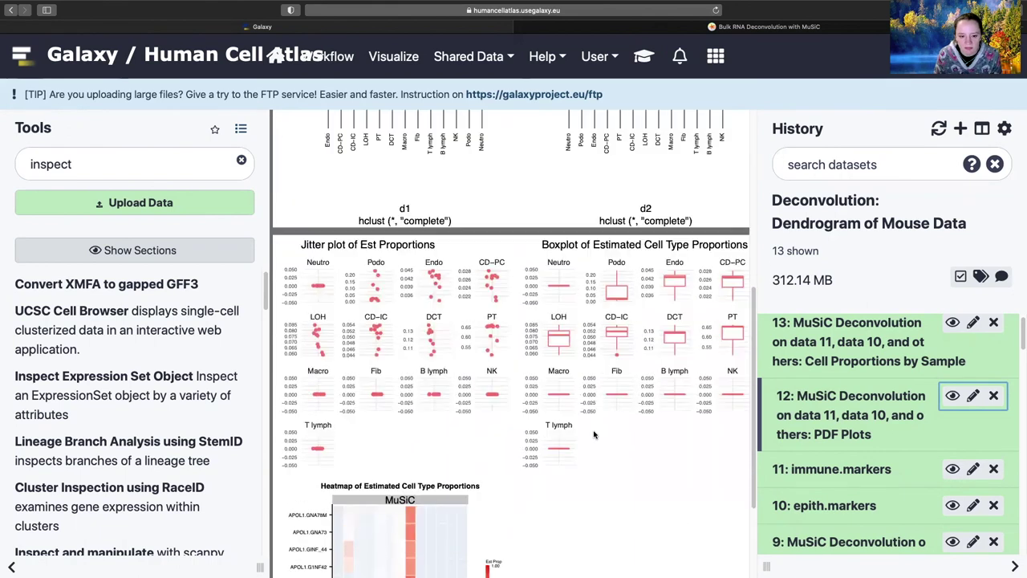
pyautogui.scroll(3, 594, 434)
pyautogui.scroll(-4, 594, 434)
pyautogui.scroll(3, 594, 435)
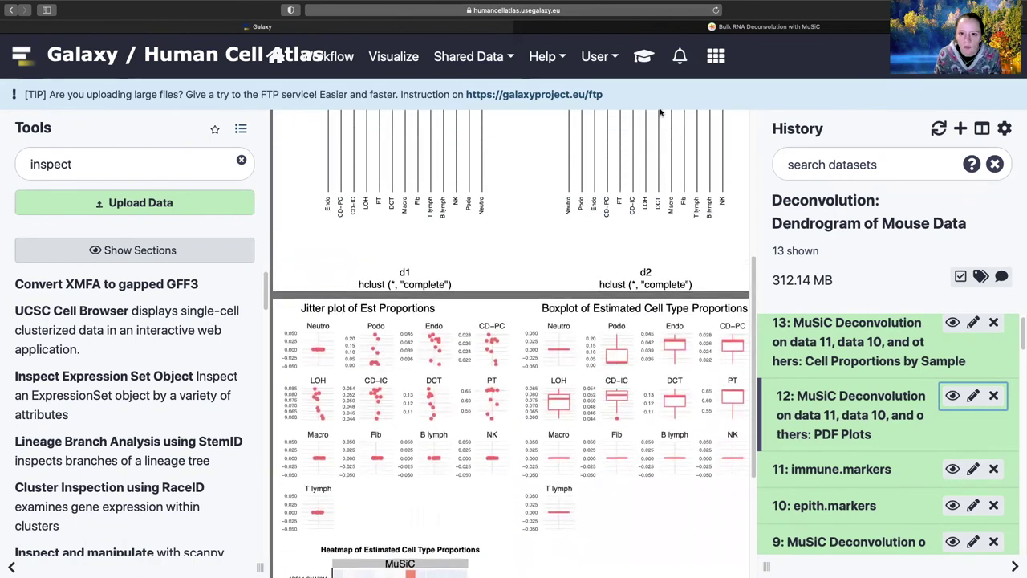
pyautogui.click(646, 56)
pyautogui.scroll(-5, 620, 314)
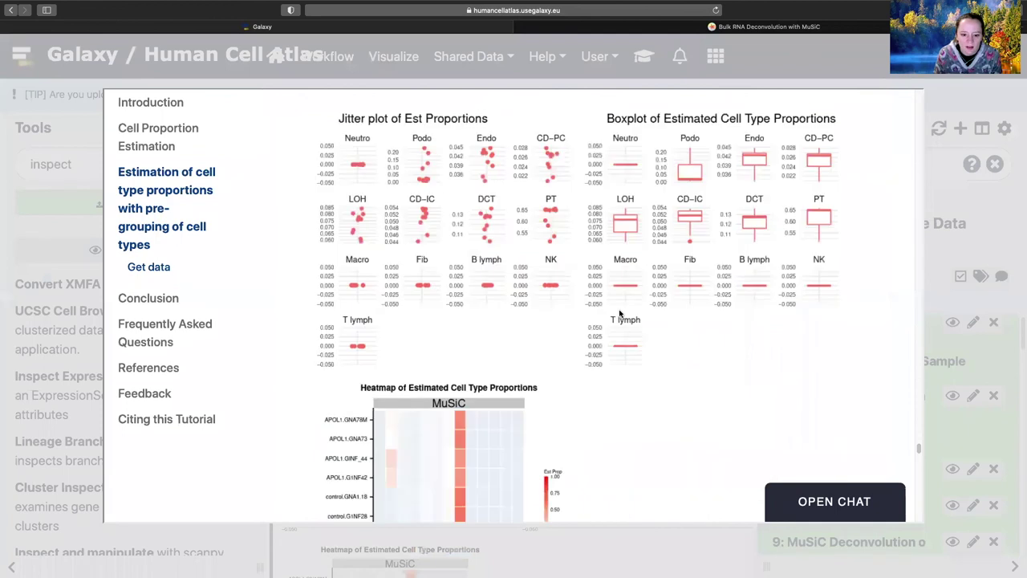
# Expand the tutorial's Solution on the dominant cell type, then read the Conclusion, Key points and FAQ
pyautogui.scroll(-8, 620, 313)
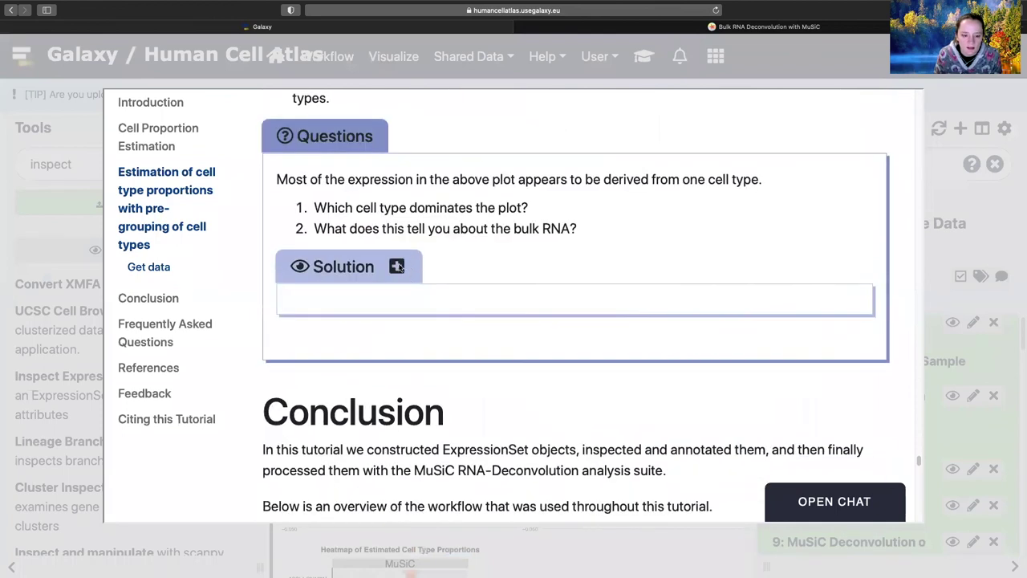
pyautogui.click(397, 267)
pyautogui.scroll(-8, 508, 370)
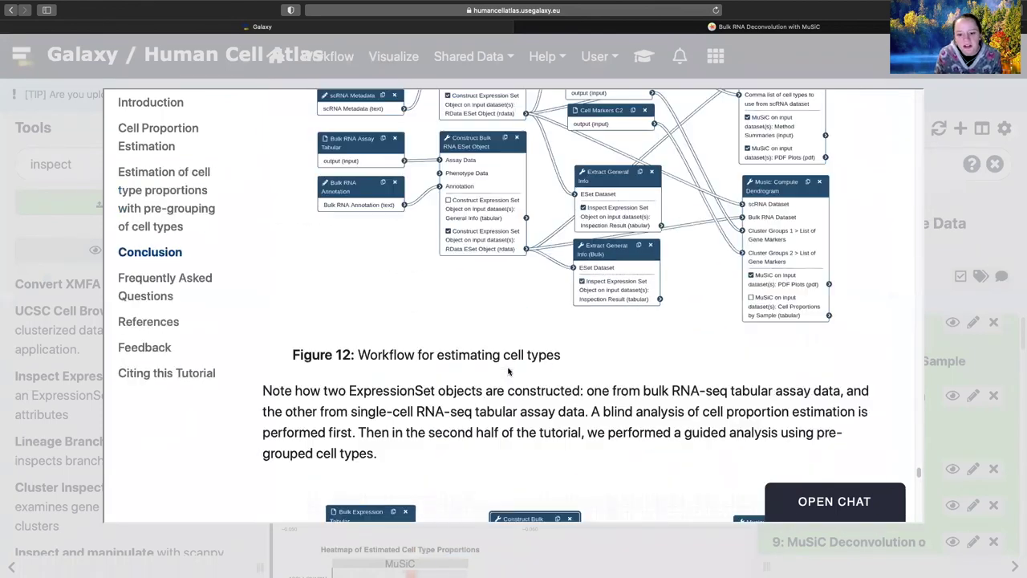
pyautogui.scroll(-10, 508, 371)
pyautogui.scroll(7, 508, 370)
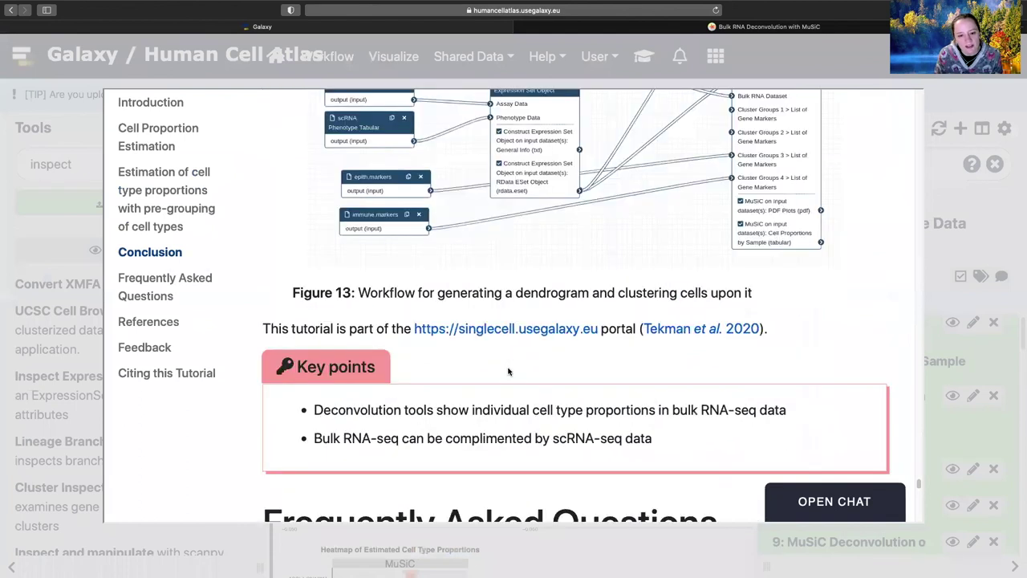
pyautogui.scroll(1, 508, 371)
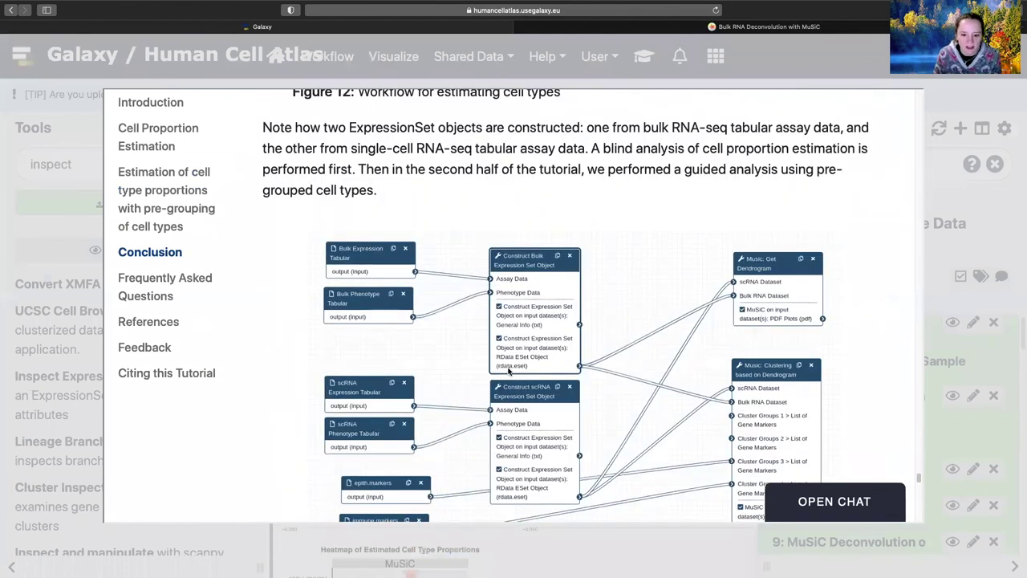
pyautogui.scroll(-10, 508, 370)
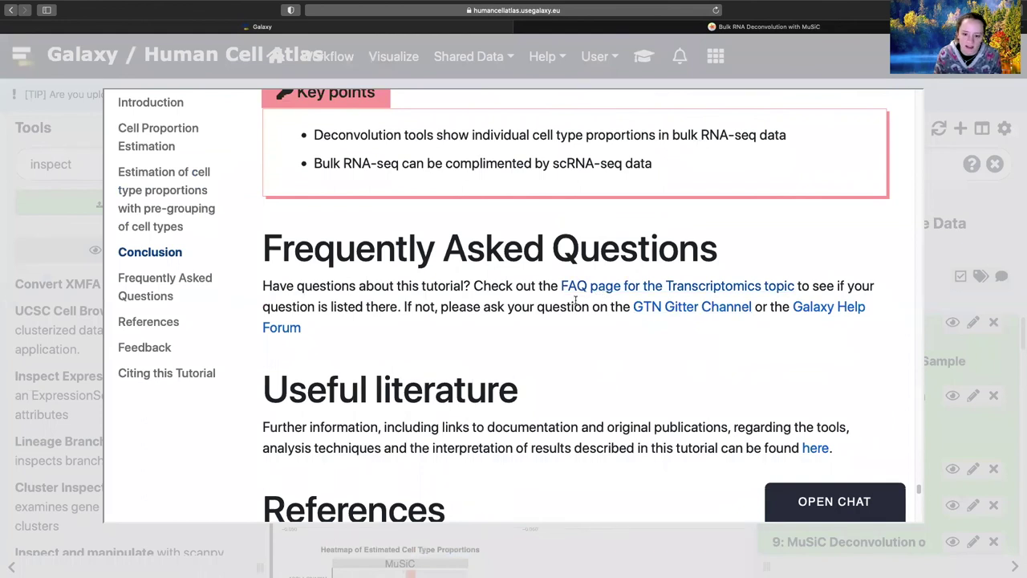
pyautogui.moveTo(559, 323); pyautogui.dragTo(269, 255)
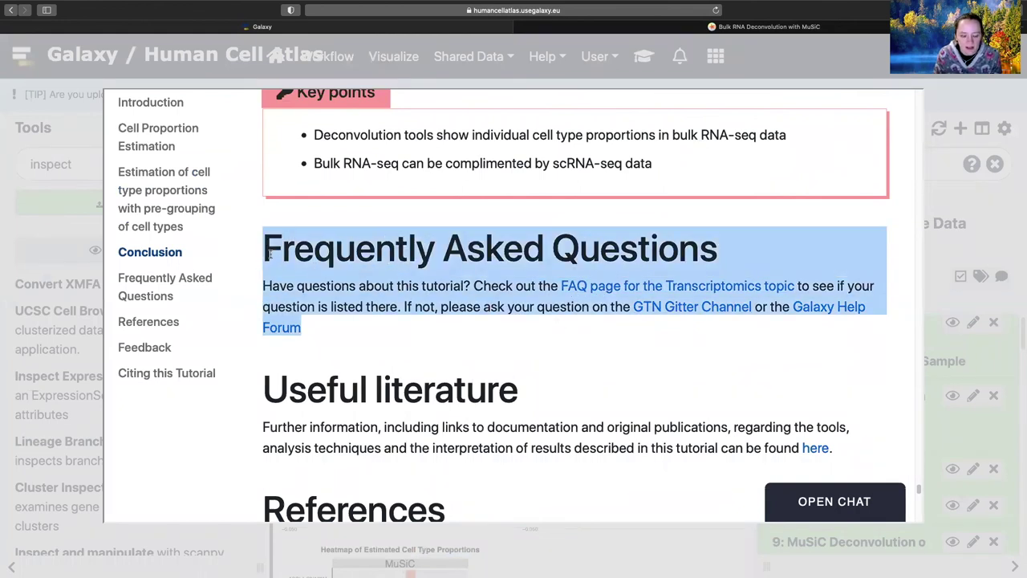
pyautogui.click(269, 256)
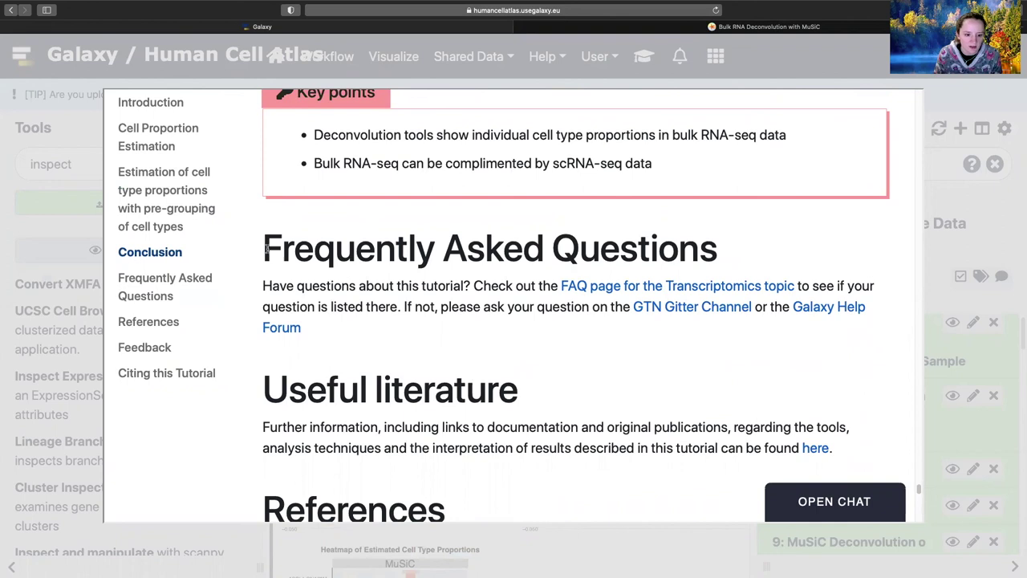
pyautogui.scroll(5, 329, 298)
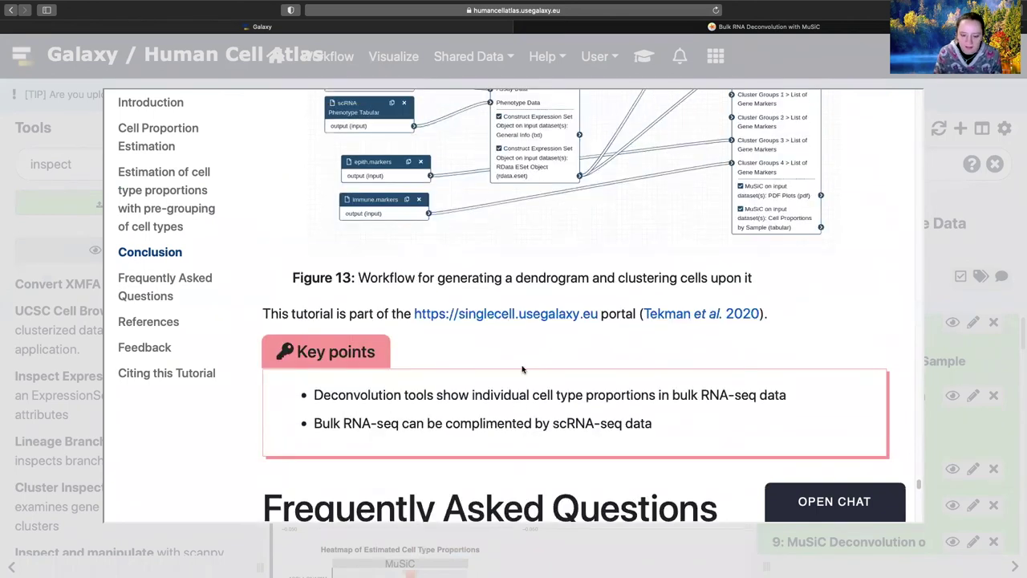